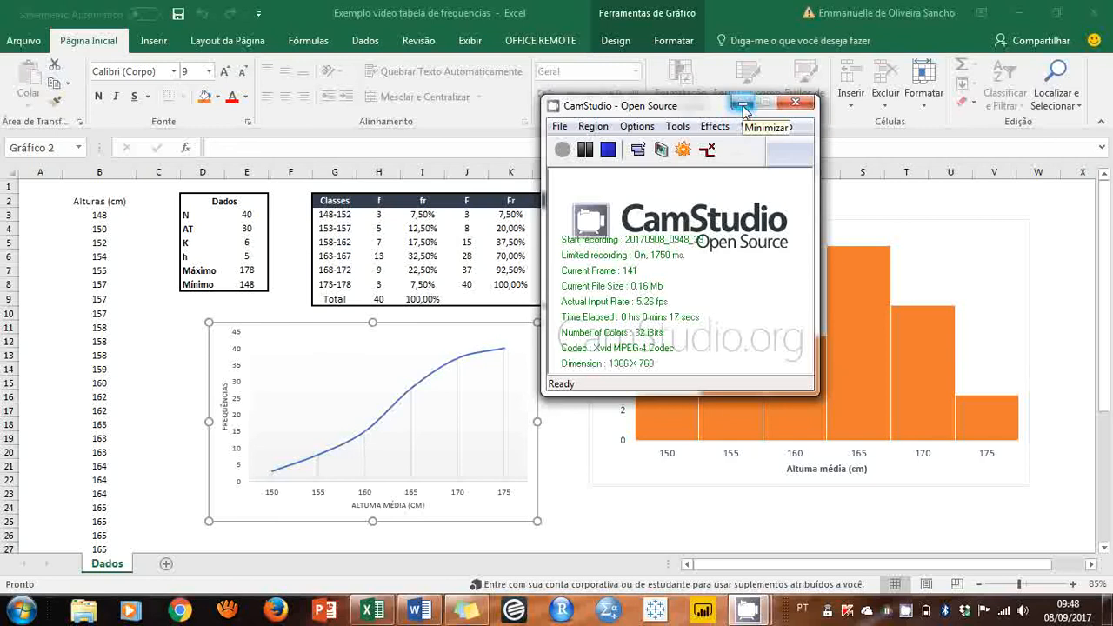
- Switch to the Word document and read exercise 3 on the students' heights, including the instruction on the number of classes
click(743, 105)
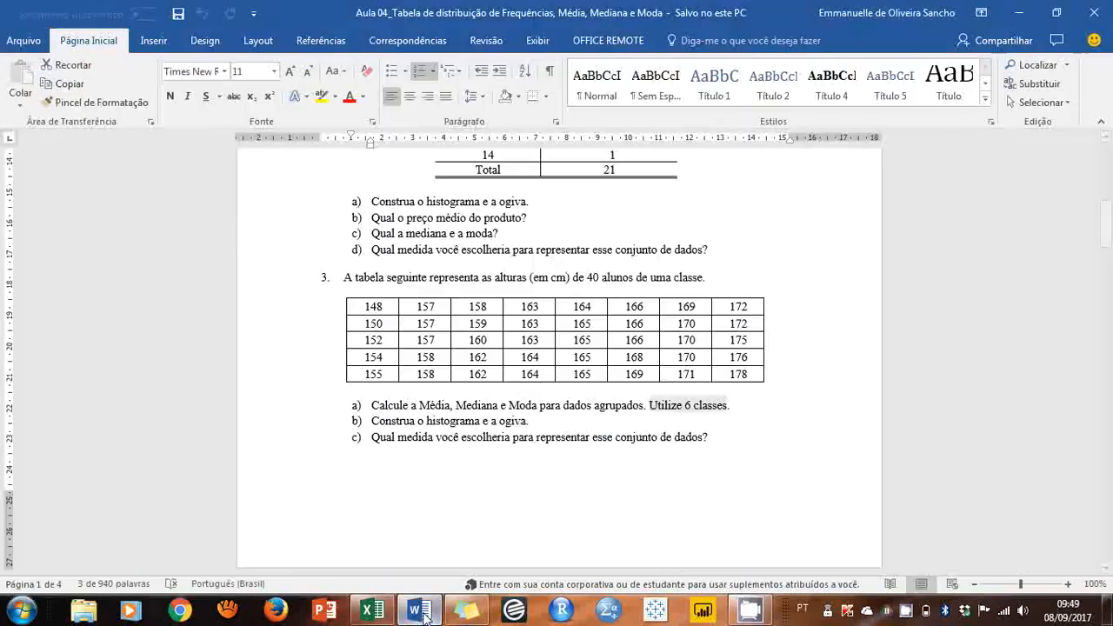
click(415, 611)
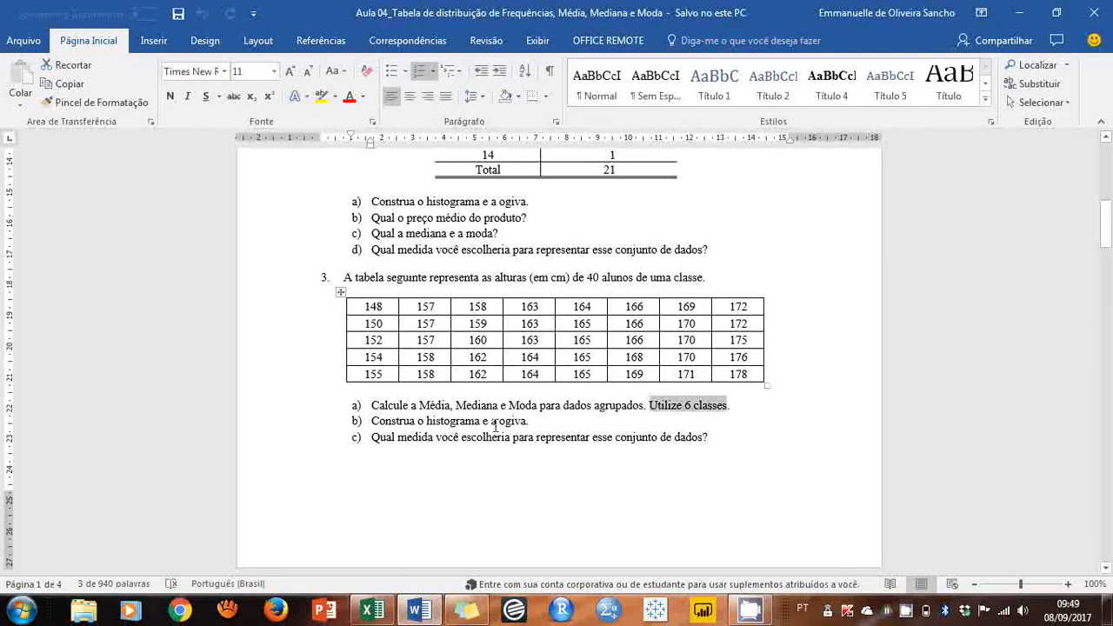
click(420, 407)
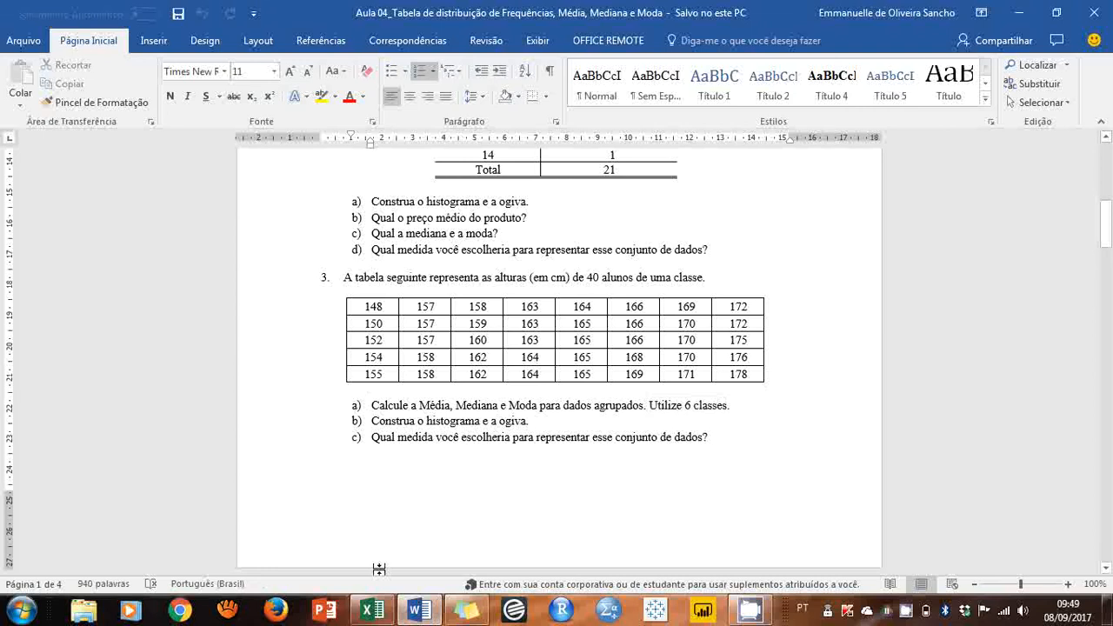
- Switch to Excel and copy columns B to E of the Dados sheet into a new sheet, starting at column B
click(367, 611)
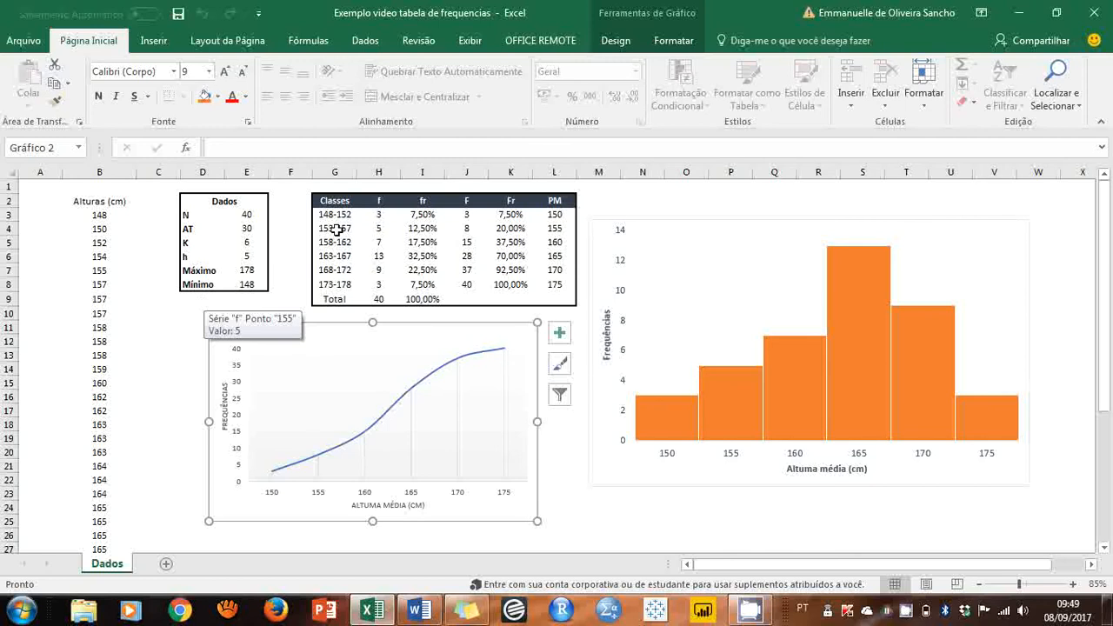
drag(99, 171, 243, 171)
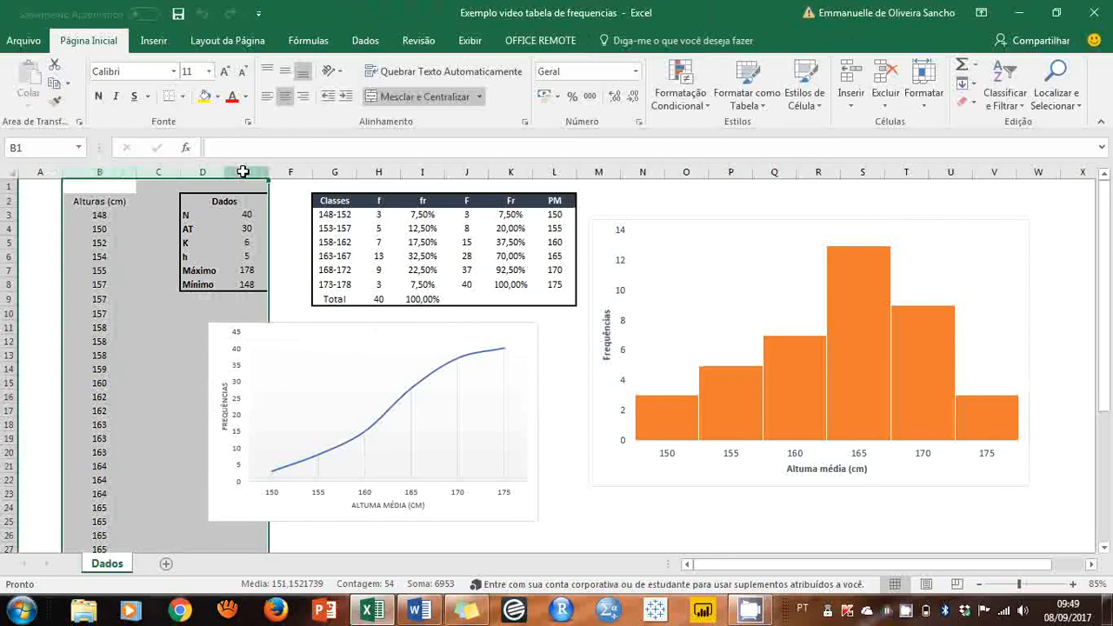
key(ctrl+c)
click(165, 564)
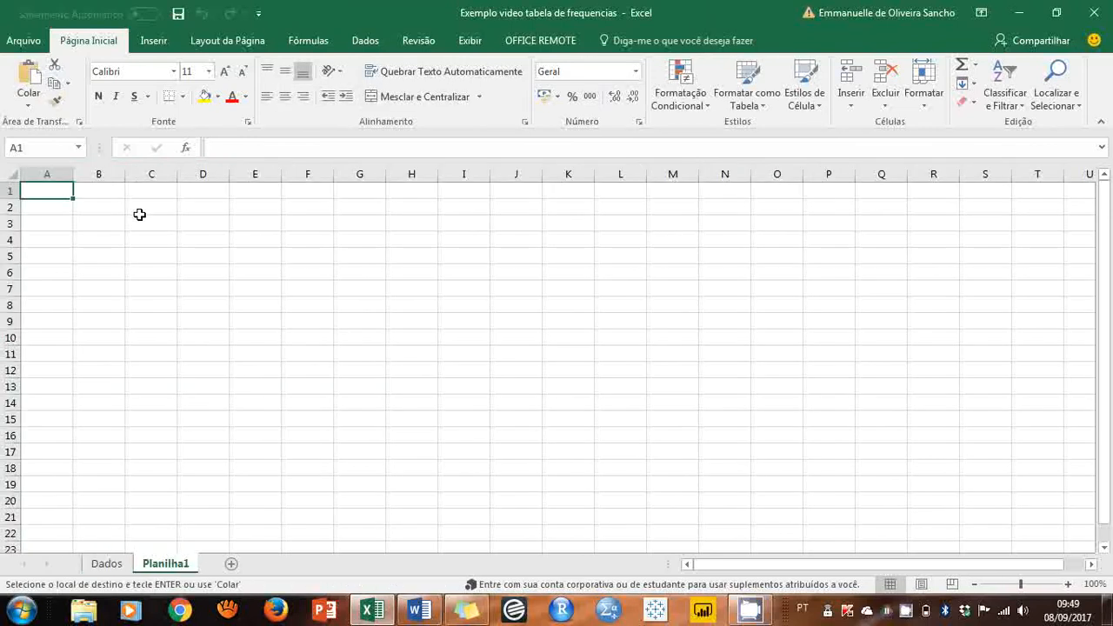
click(102, 174)
key(ctrl+v)
- Clear the values in E3:E8 of the pasted Dados table, keeping its labels
click(354, 254)
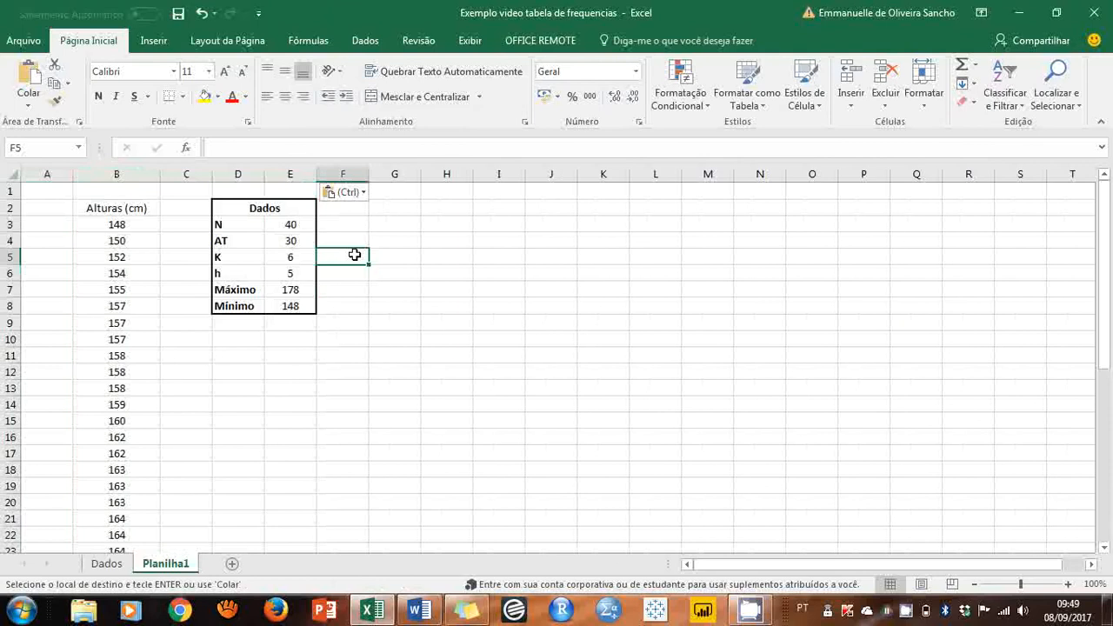
drag(296, 225, 291, 306)
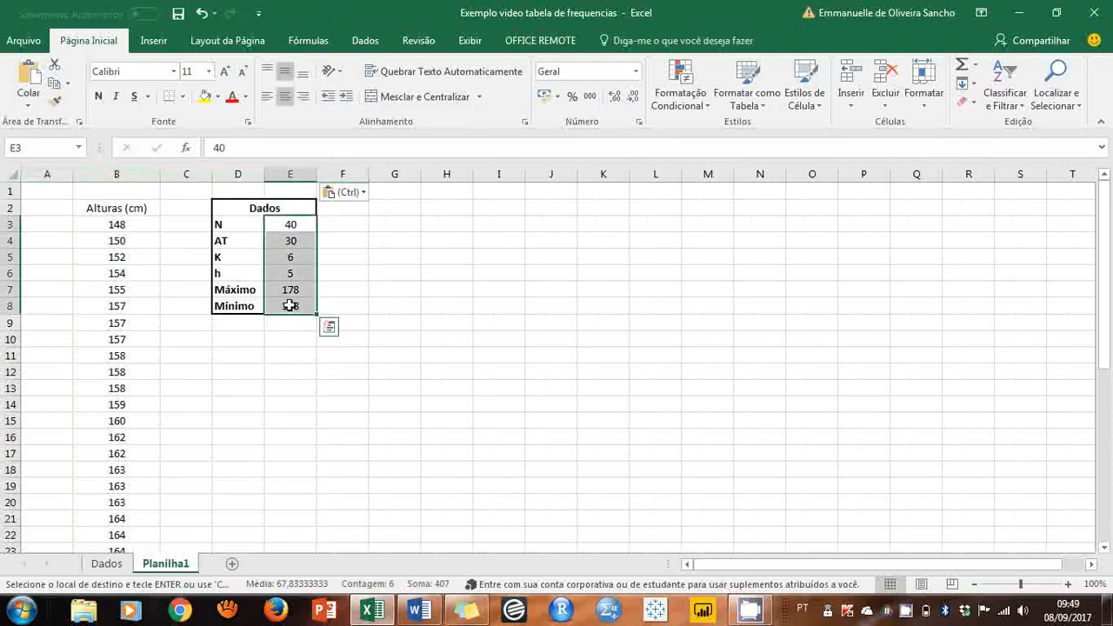
key(Delete)
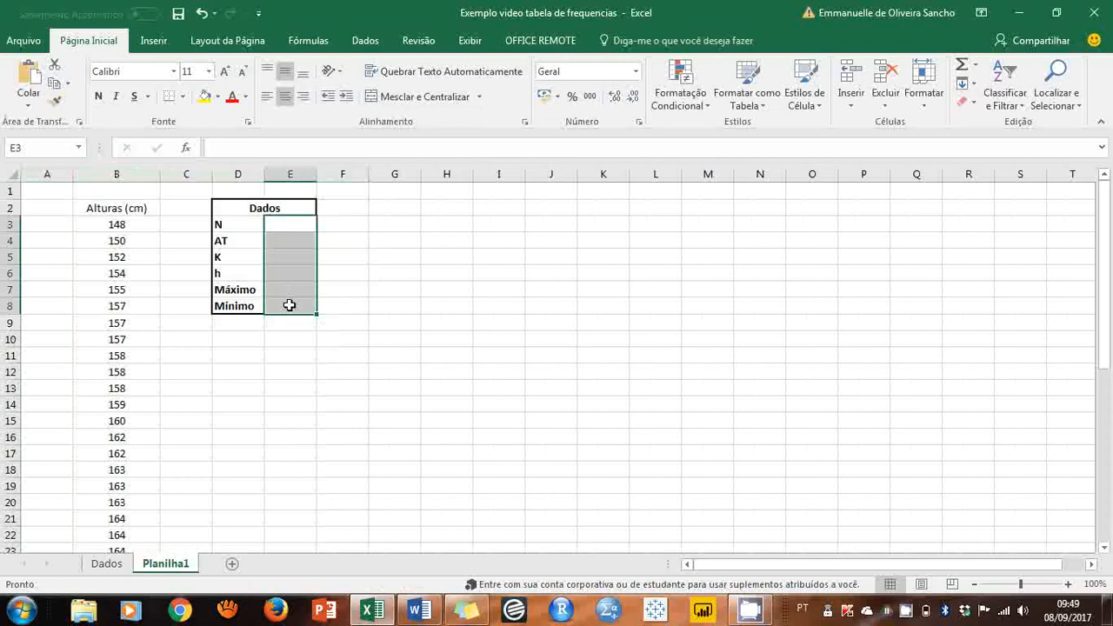
- Compare the Alturas (cm) list in column B with the heights table of exercise 3 in the Word document
click(149, 209)
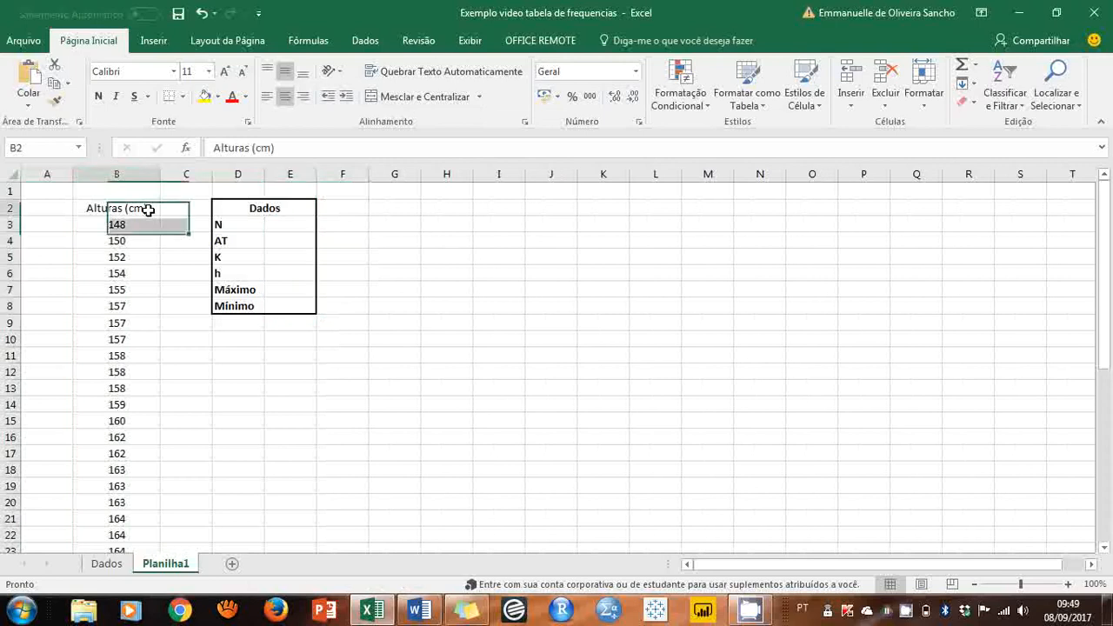
scroll(152, 299, down, 8)
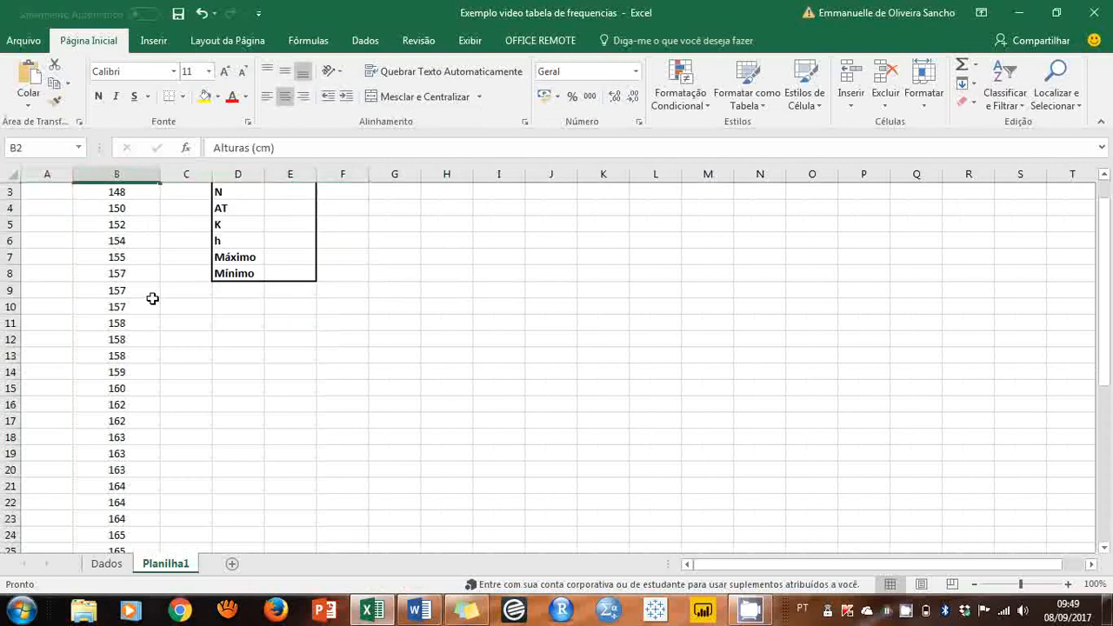
scroll(157, 305, up, 8)
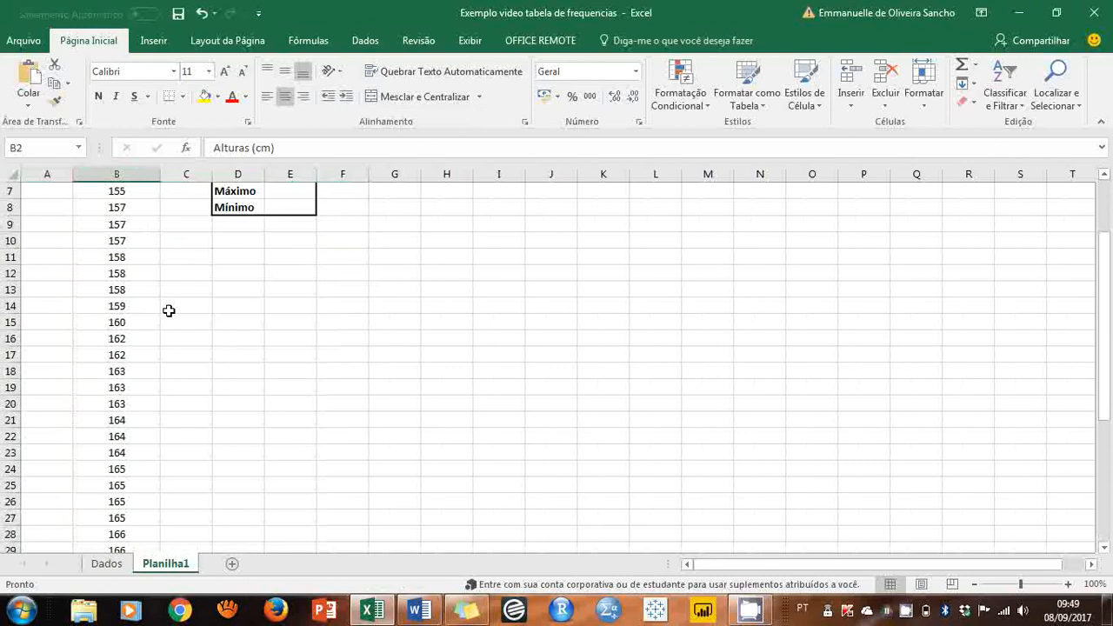
click(415, 611)
drag(355, 305, 757, 378)
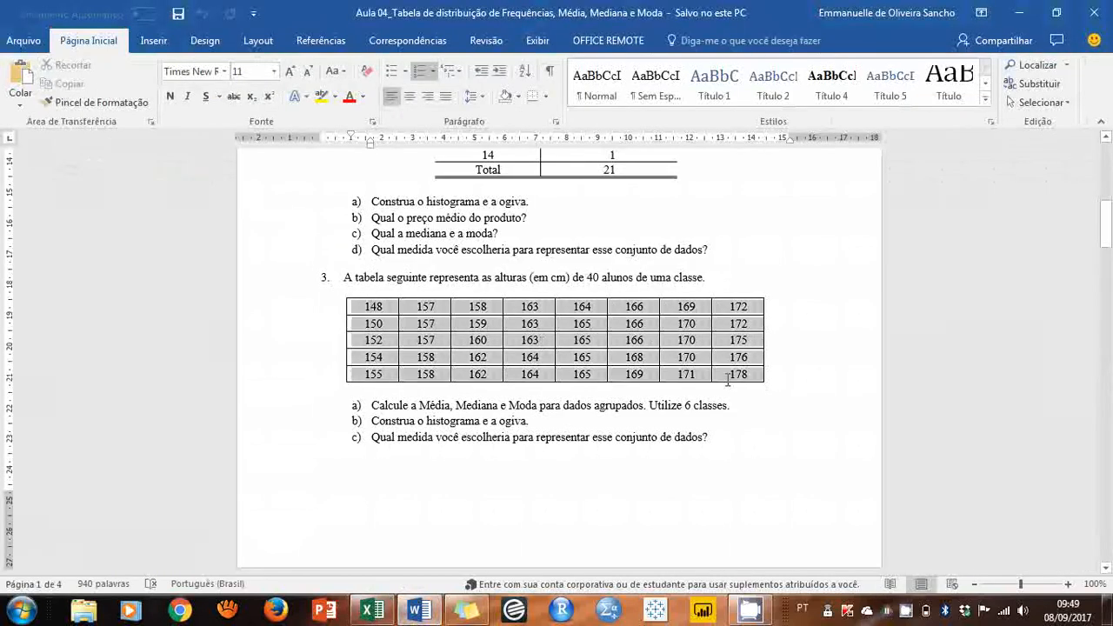
click(376, 611)
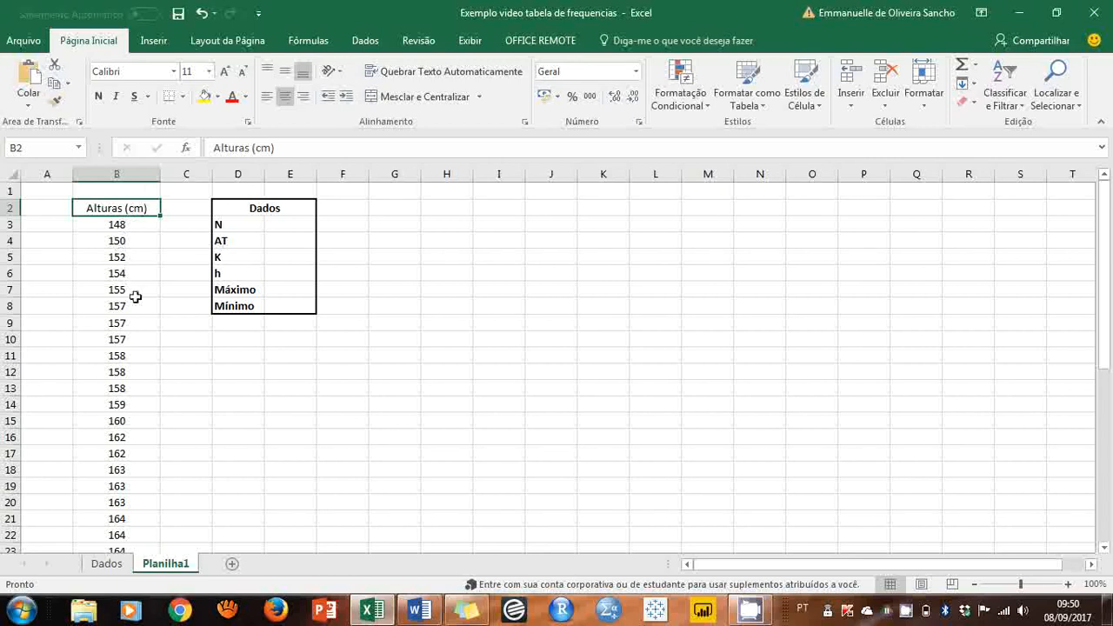
scroll(138, 295, down, 10)
scroll(138, 307, up, 10)
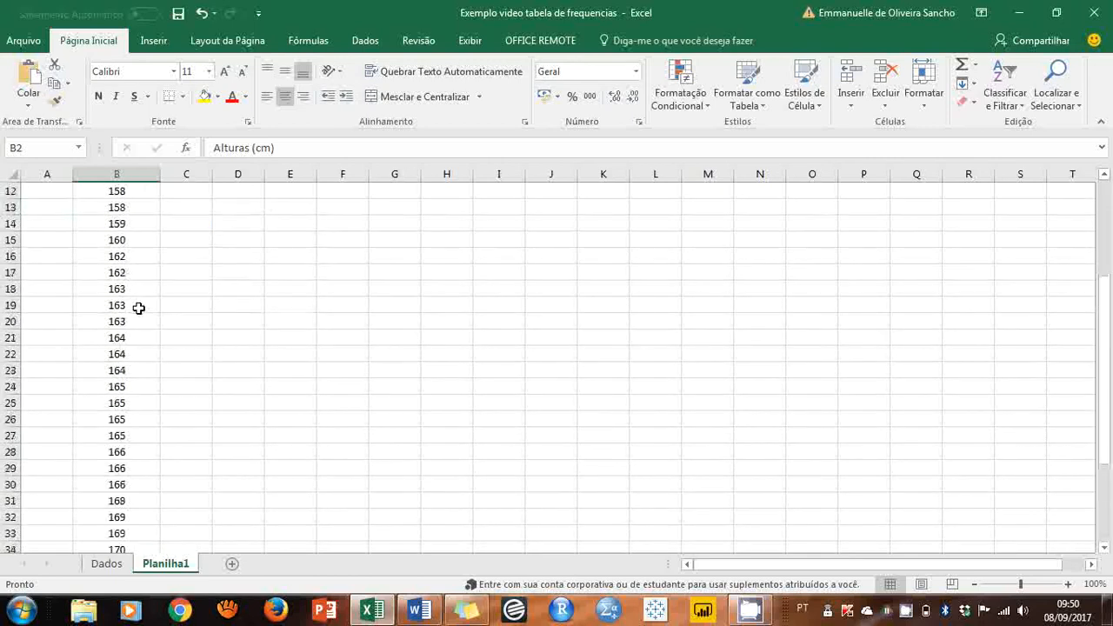
click(148, 254)
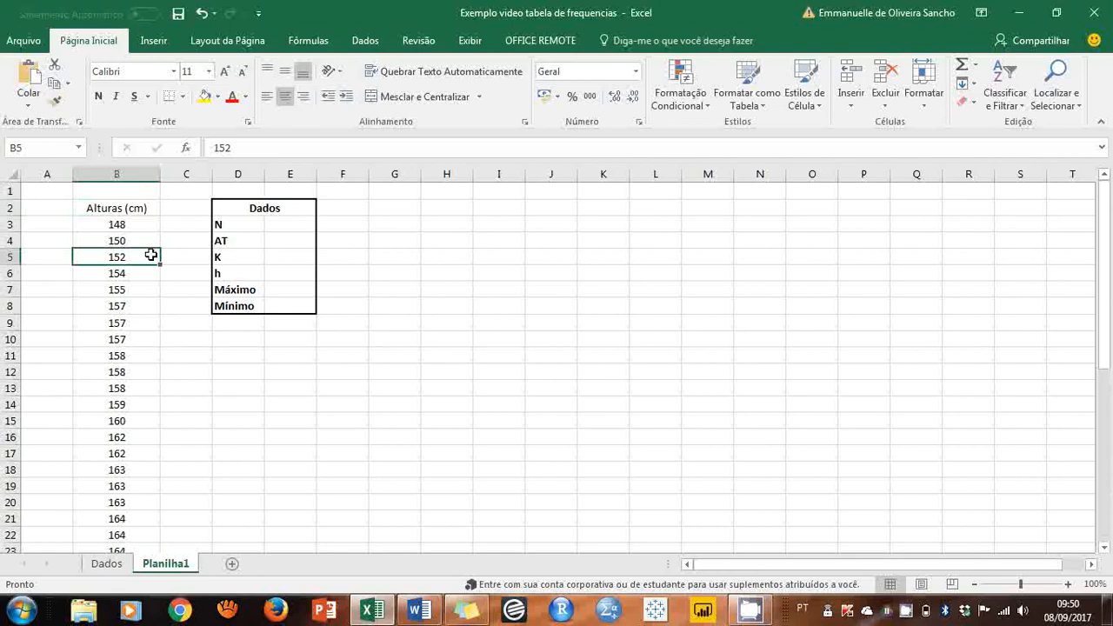
- Go through the labels N, AT, K, h, Máximo and Mínimo in the Dados table
click(270, 227)
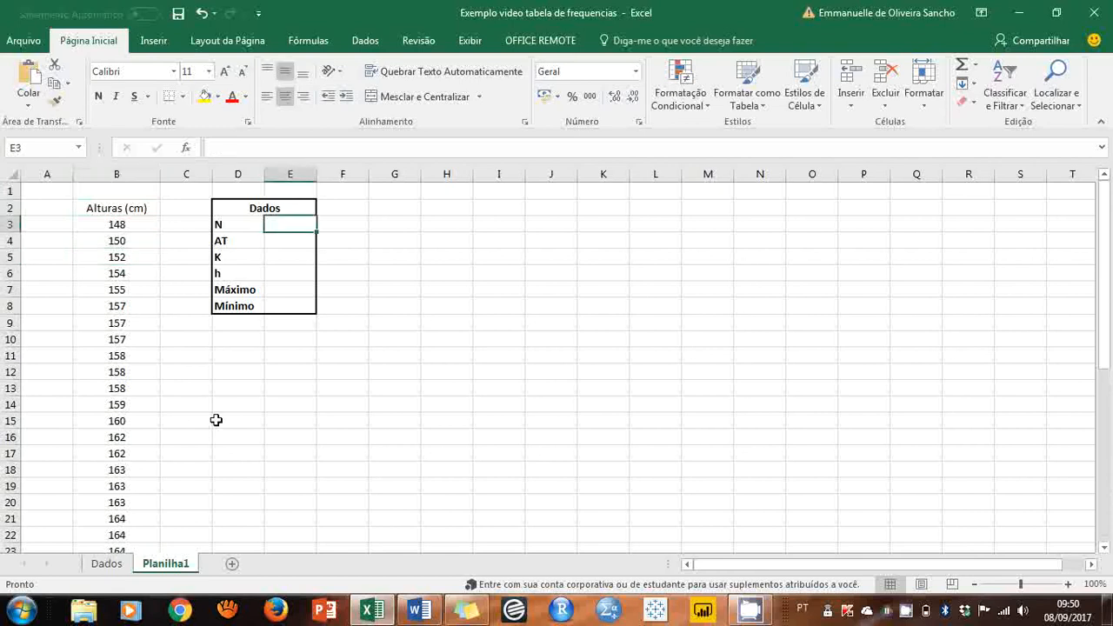
click(219, 227)
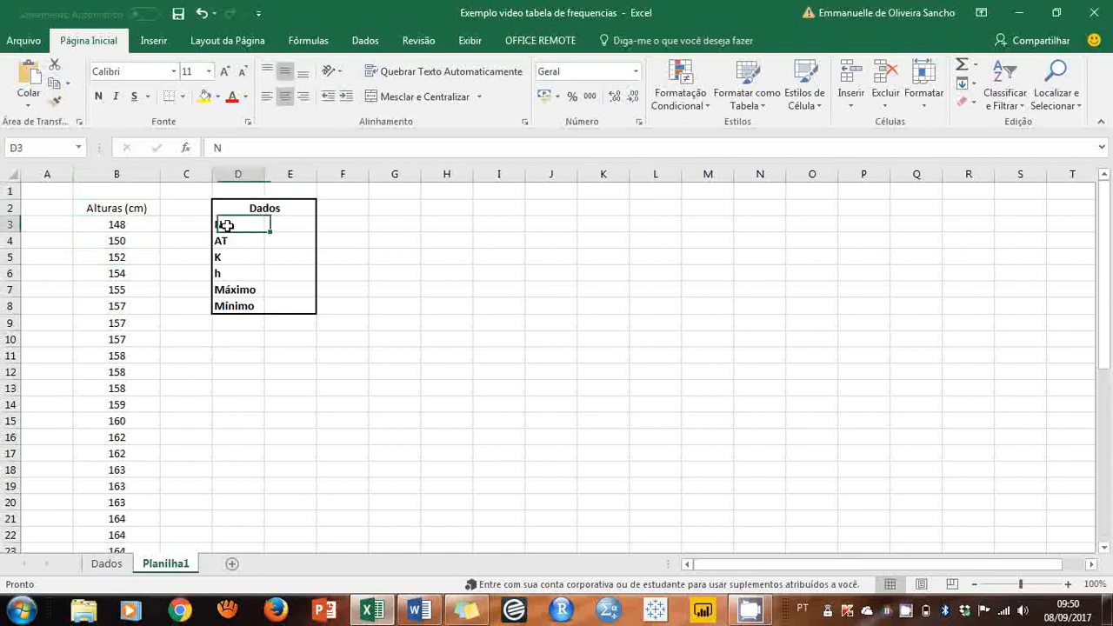
click(226, 240)
click(231, 255)
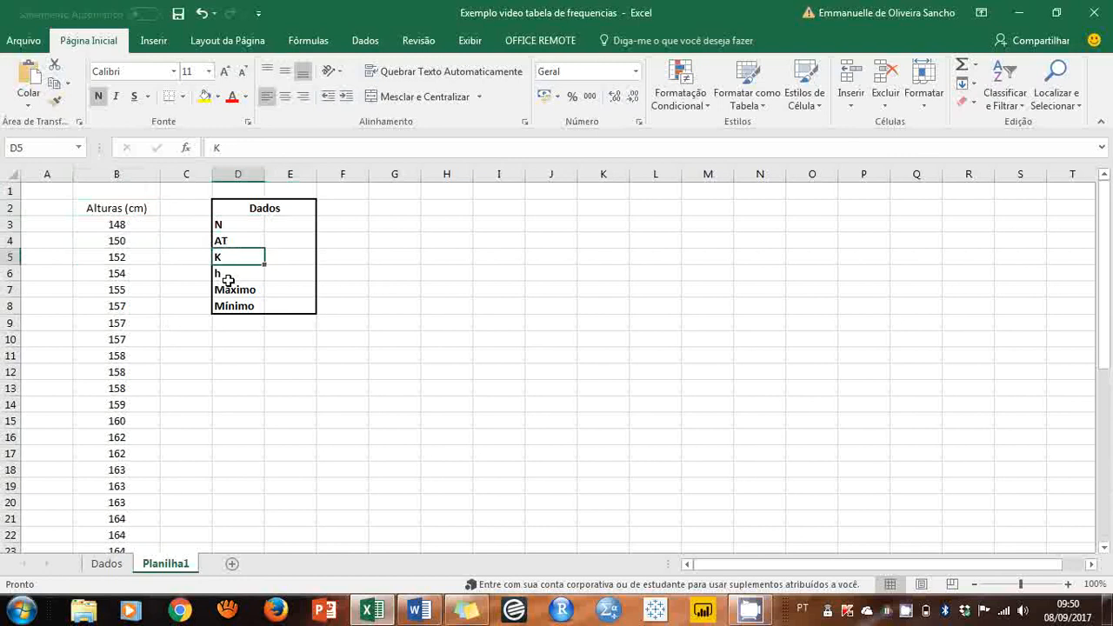
click(226, 277)
click(231, 292)
click(235, 309)
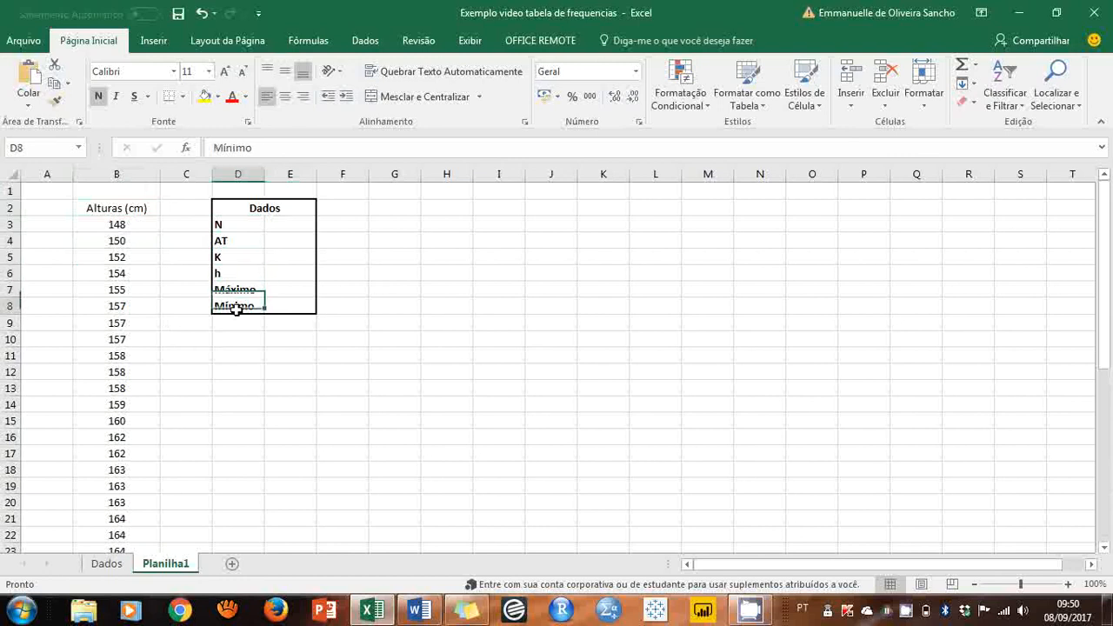
- Select the heights in B3:B42 and check their count and the statistics available for the status bar
click(122, 228)
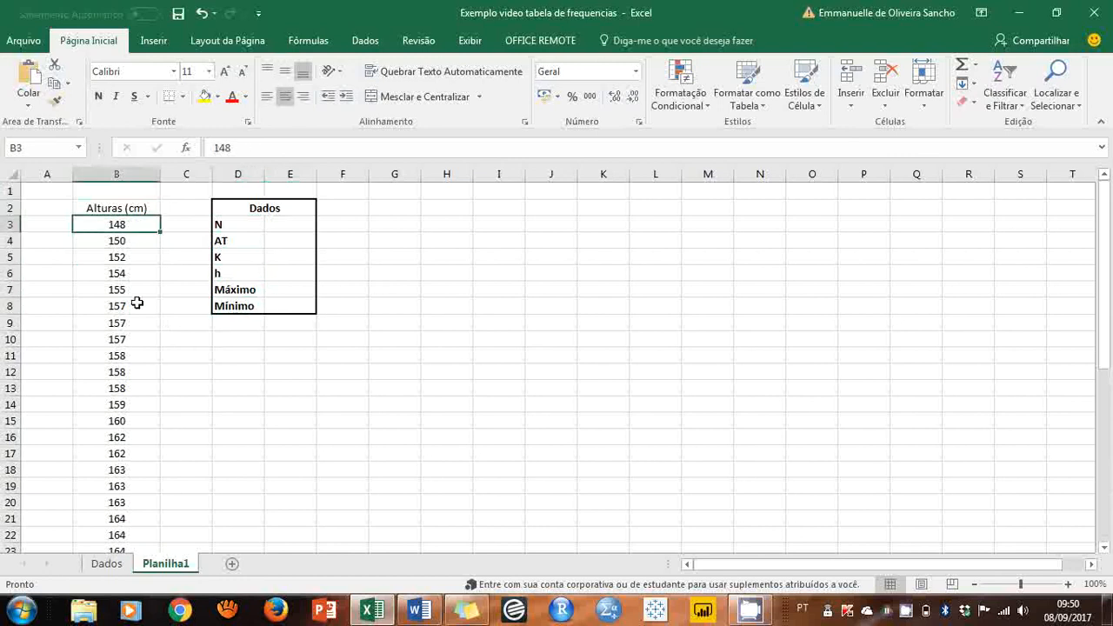
key(ctrl+shift+Down)
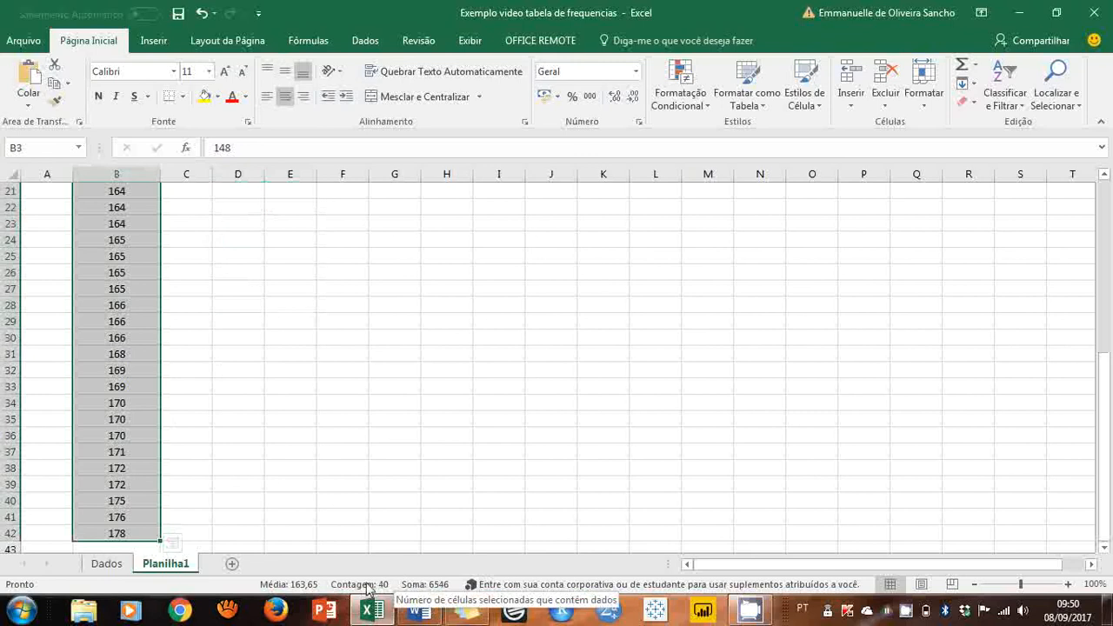
right_click(231, 587)
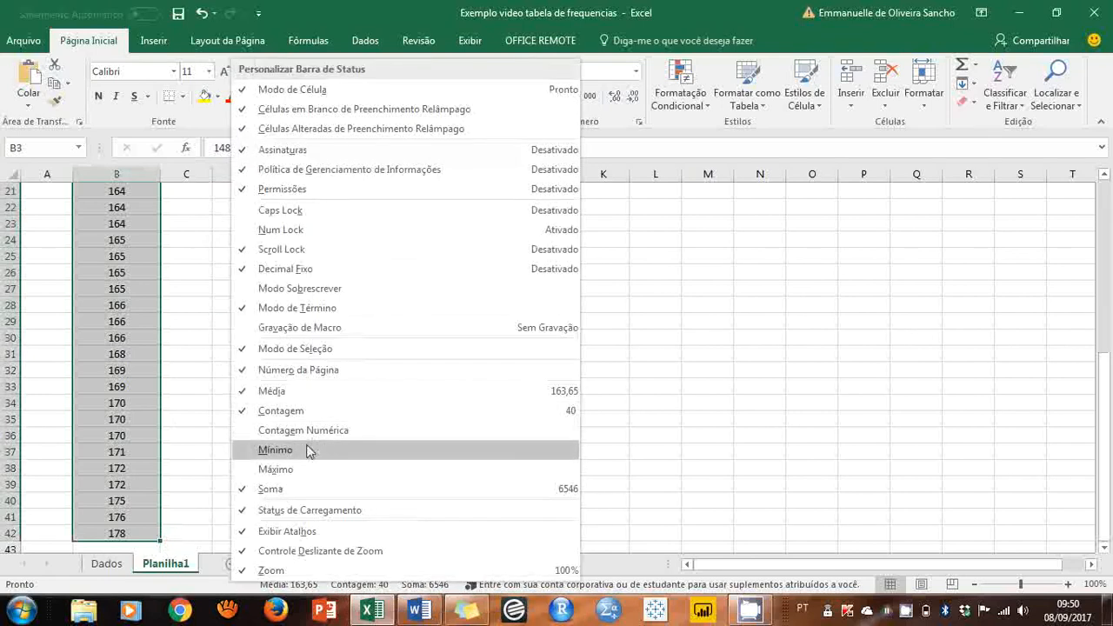
click(723, 447)
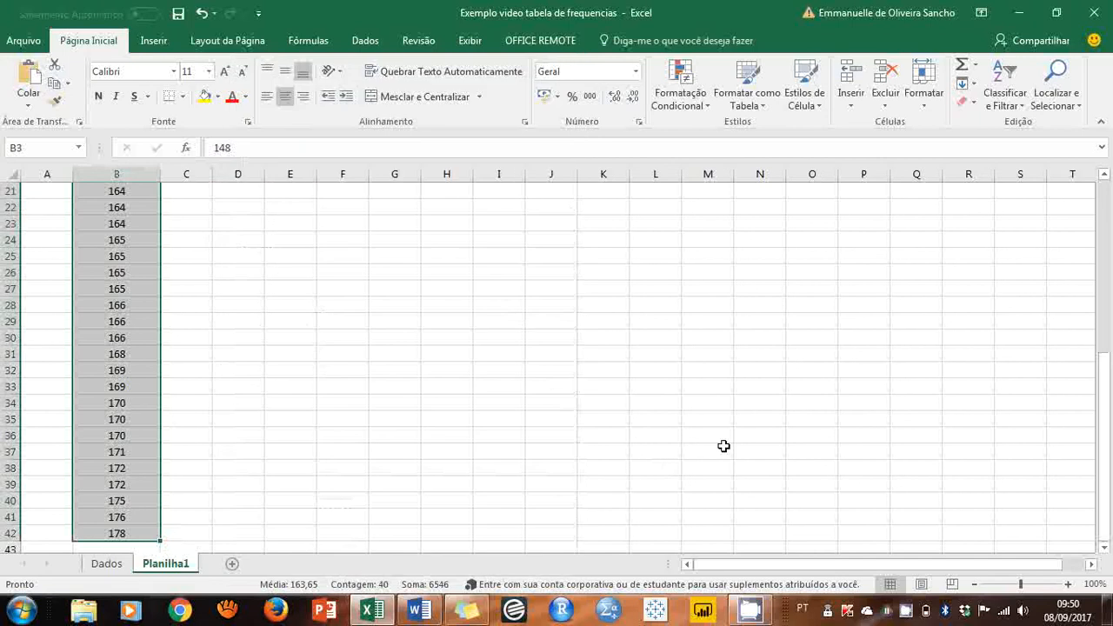
right_click(254, 588)
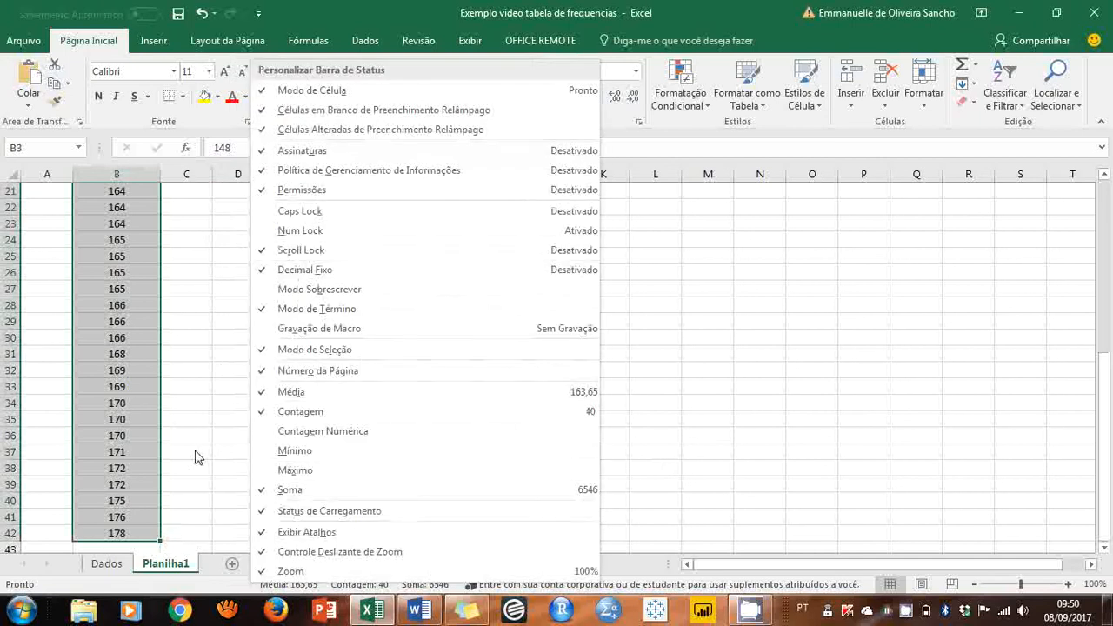
click(197, 457)
- Enter 40 as the N value in cell E3 of the Dados table
scroll(252, 365, up, 7)
click(296, 223)
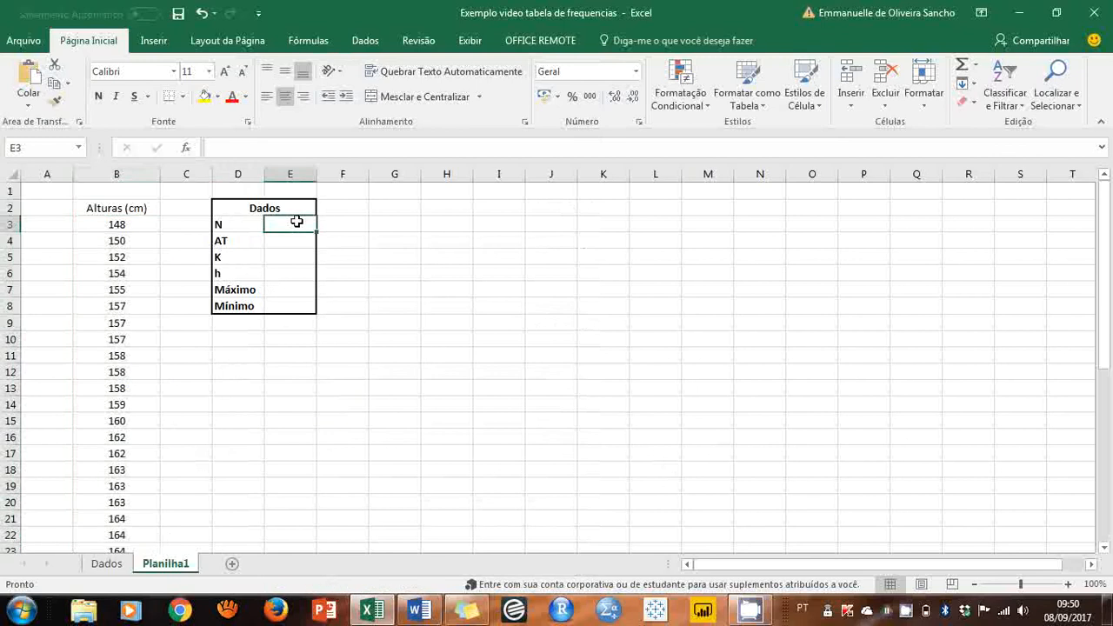
text(40)
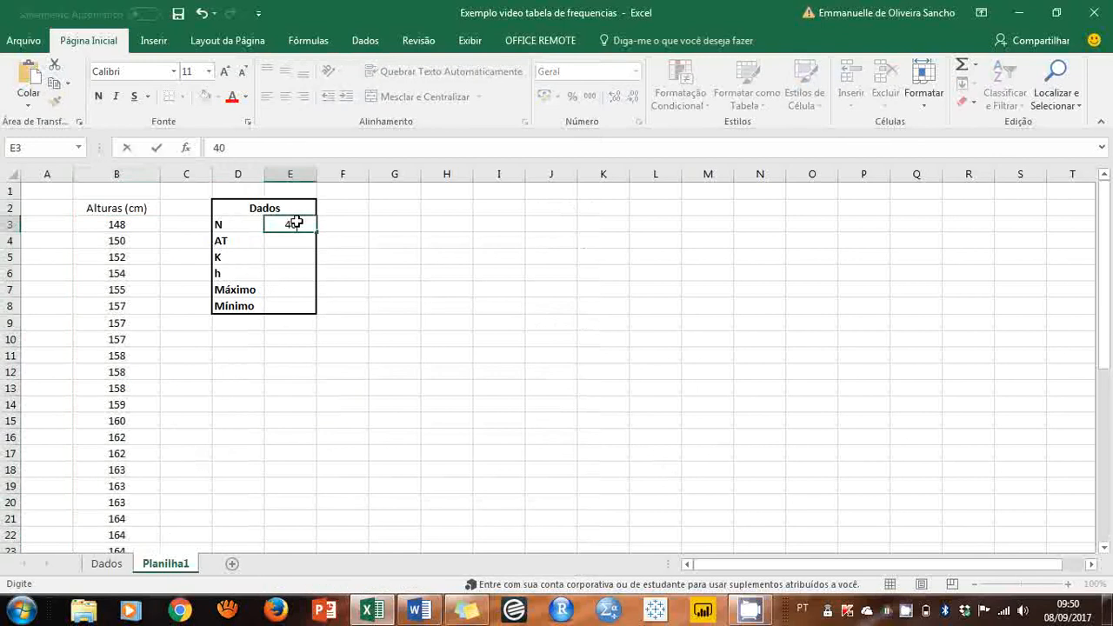
key(Return)
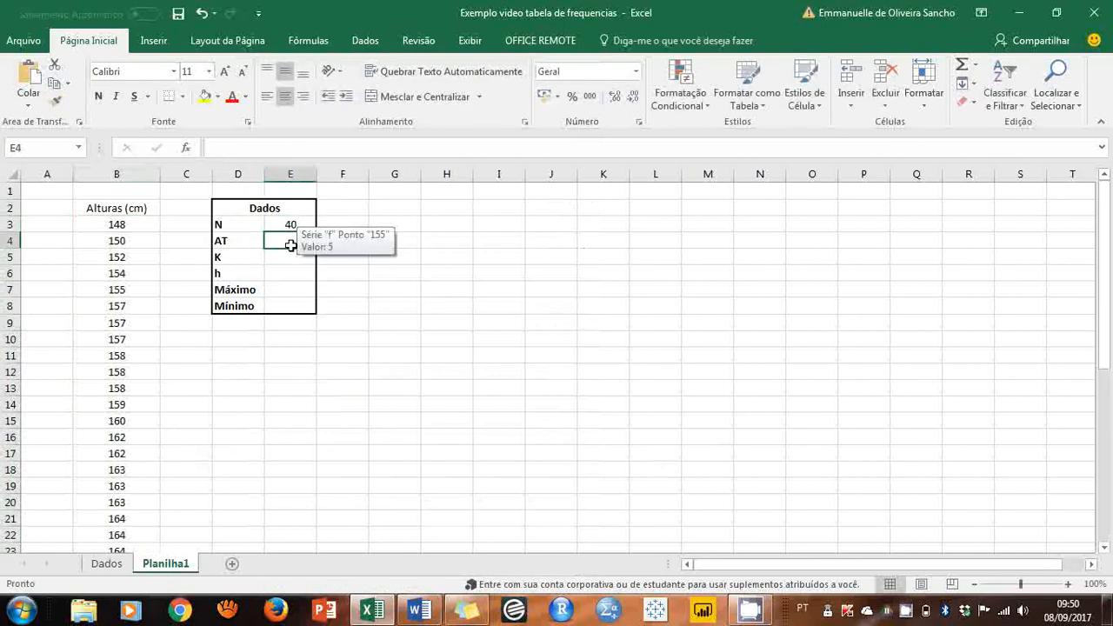
- Calculate AT in cell E4 as the maximum minus the minimum with the formula =E7-E8
click(300, 288)
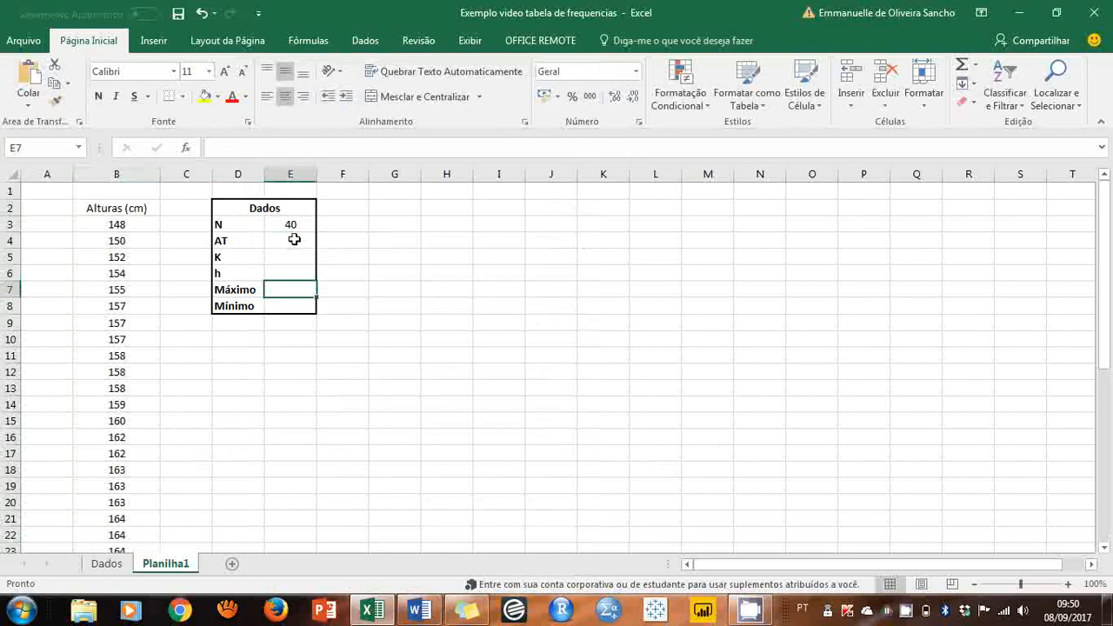
click(295, 238)
text(=)
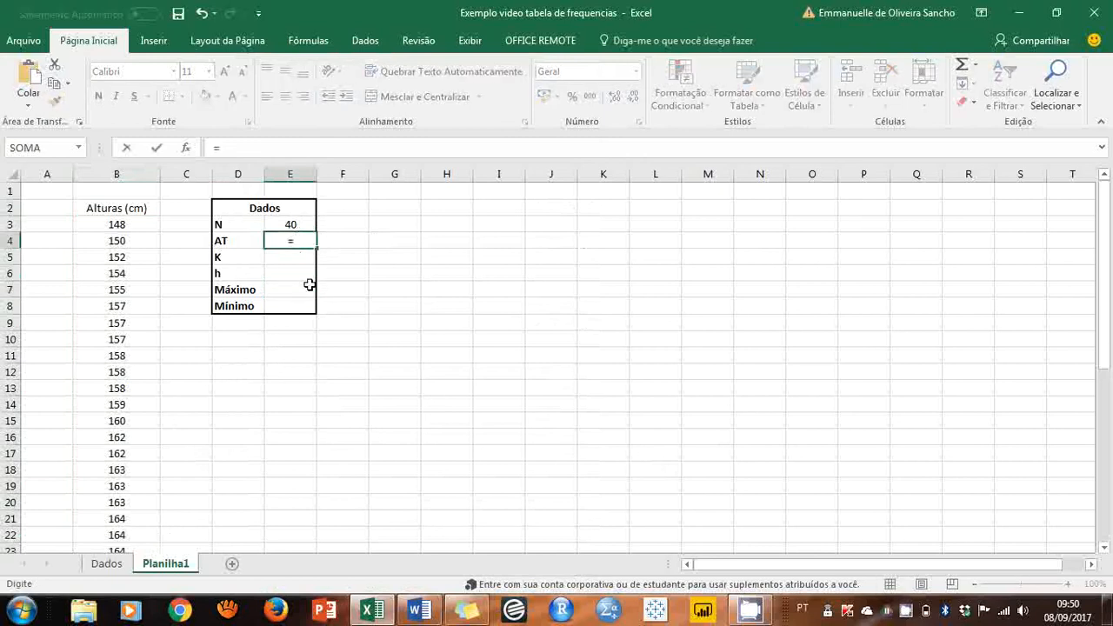
click(293, 289)
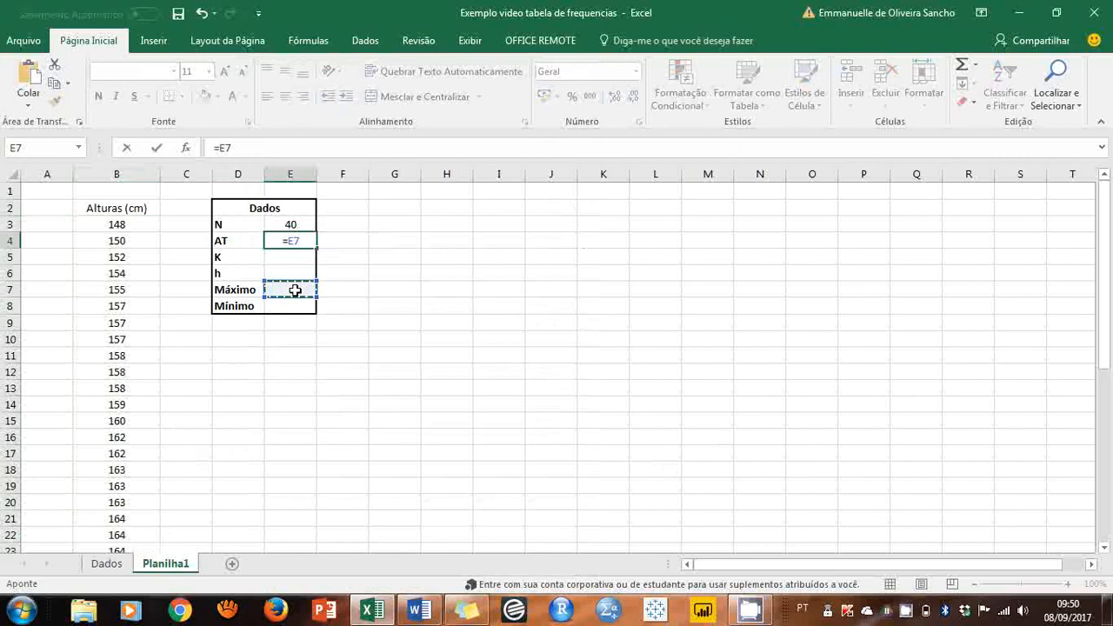
text(-)
click(298, 306)
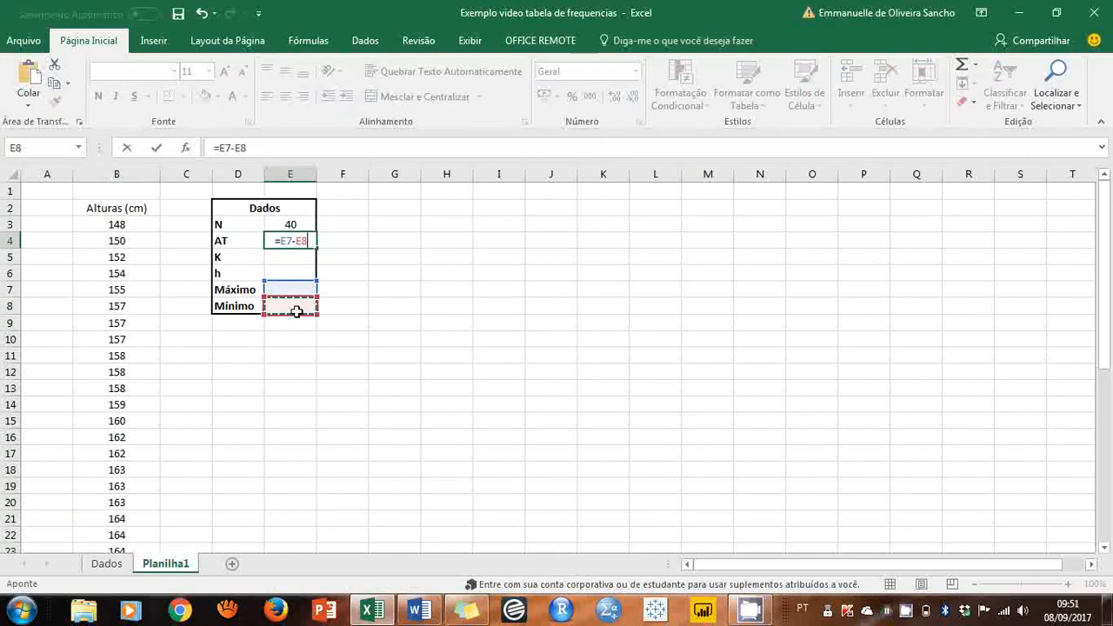
key(Return)
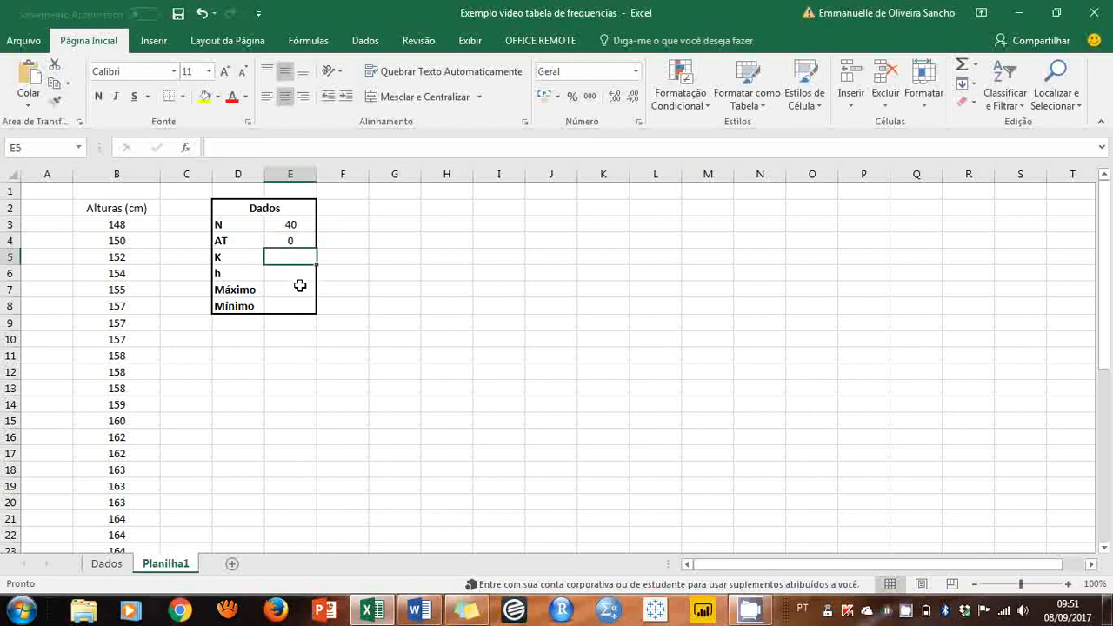
- Calculate the maximum height in cell E7 of the Dados table with the formula =MÁXIMO(B3:B42)
click(299, 286)
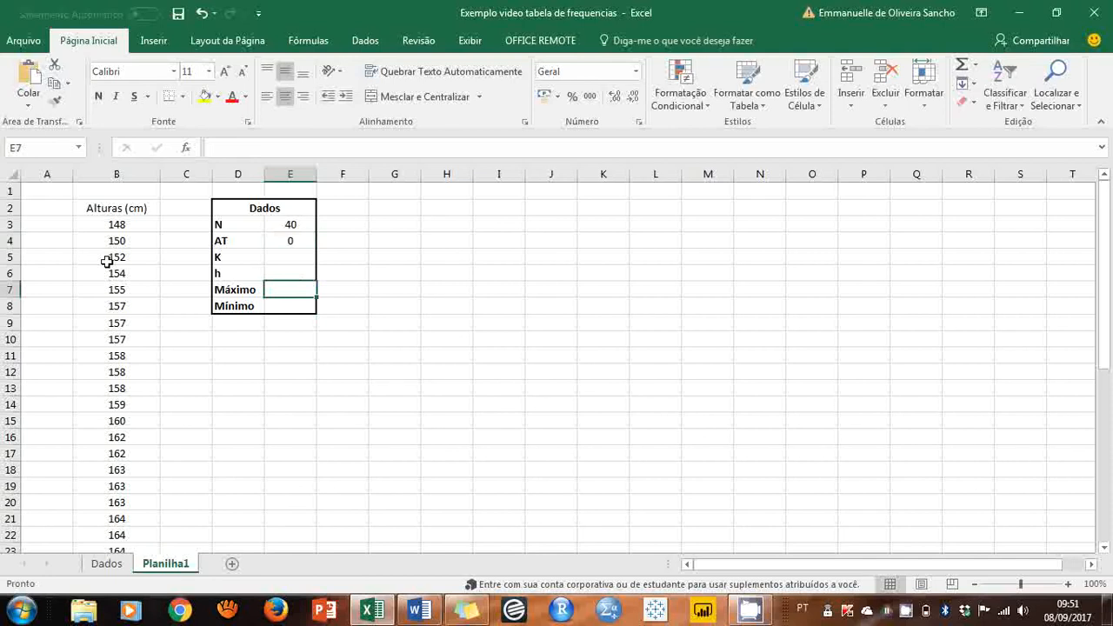
text(=)
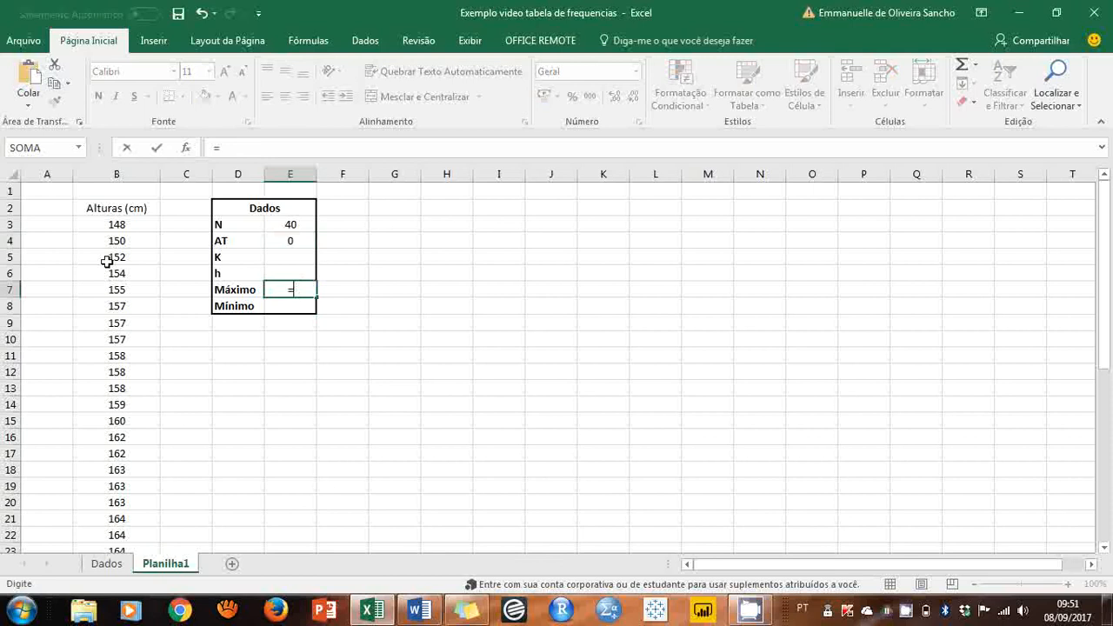
text(má)
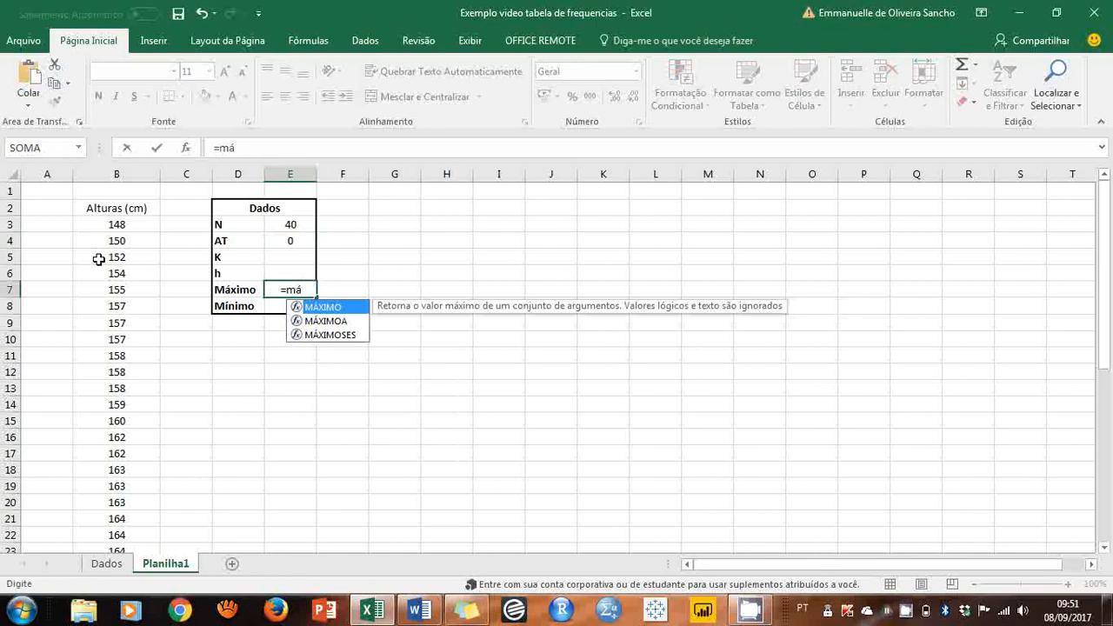
text(x)
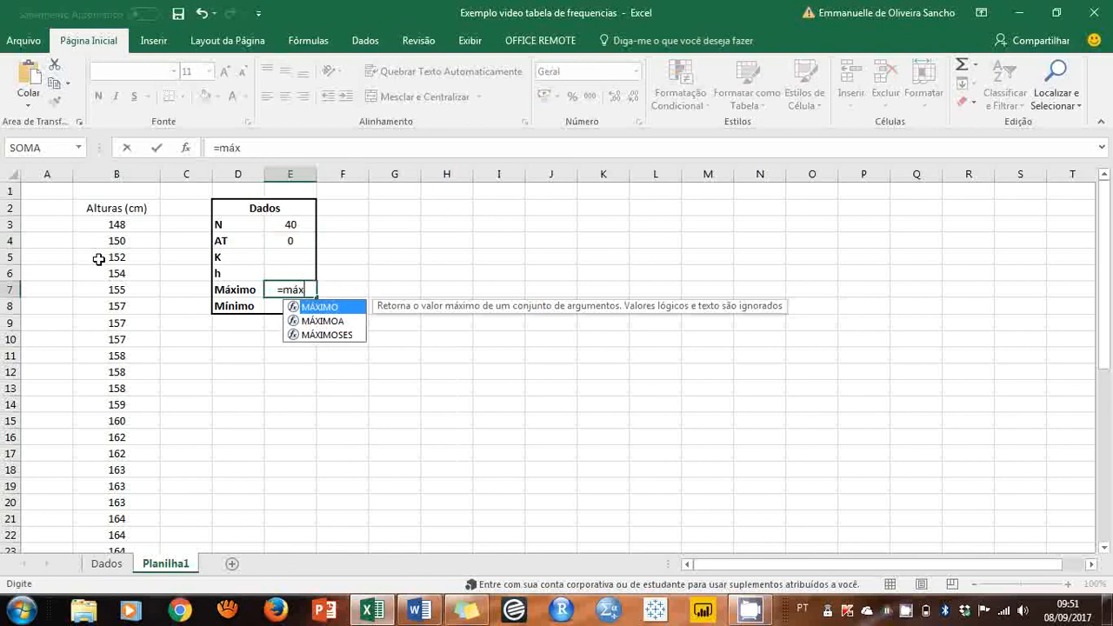
double_click(335, 313)
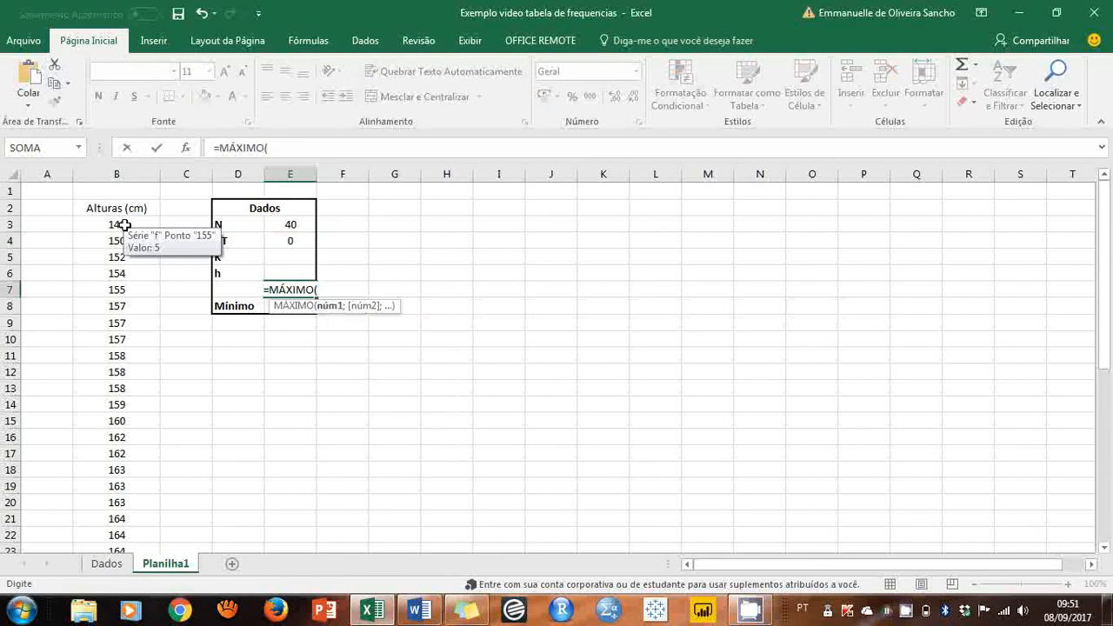
click(125, 225)
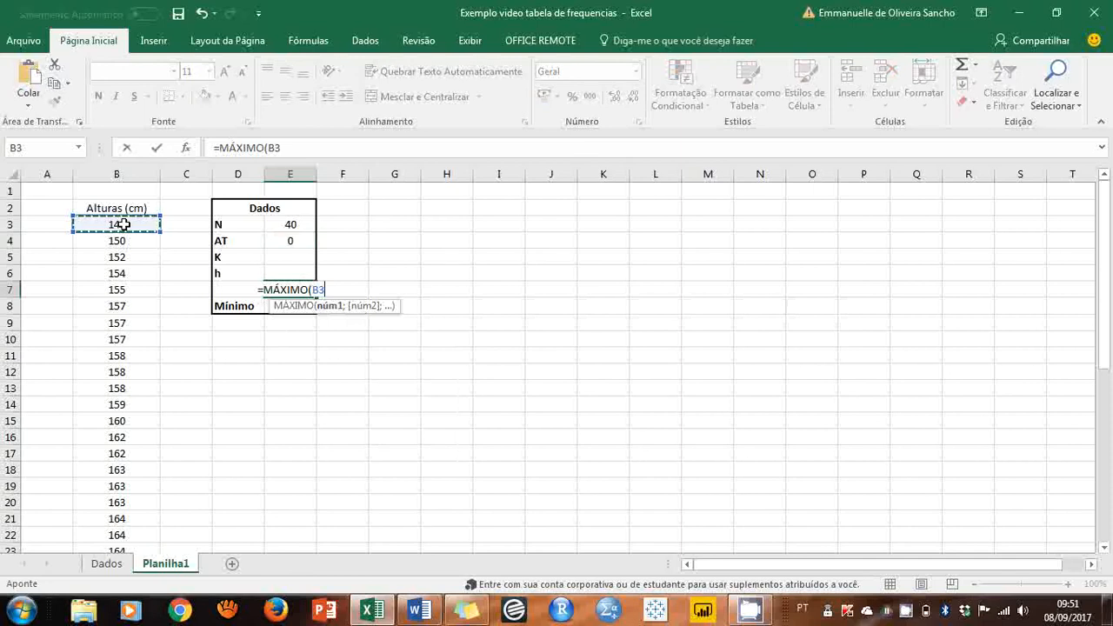
key(ctrl+shift+Down)
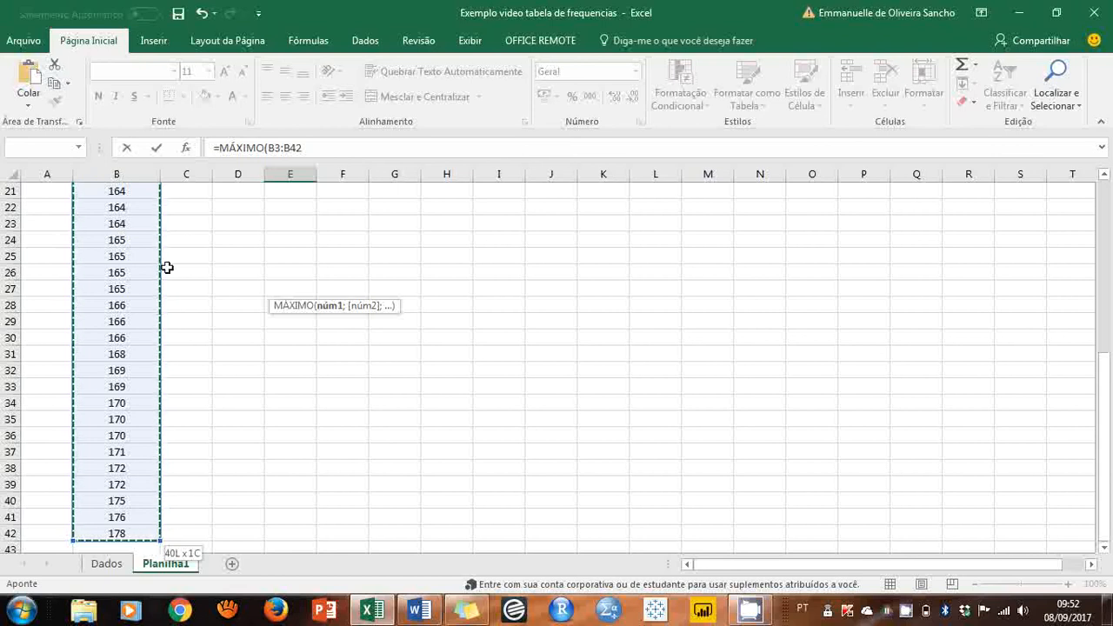
scroll(188, 261, up, 2)
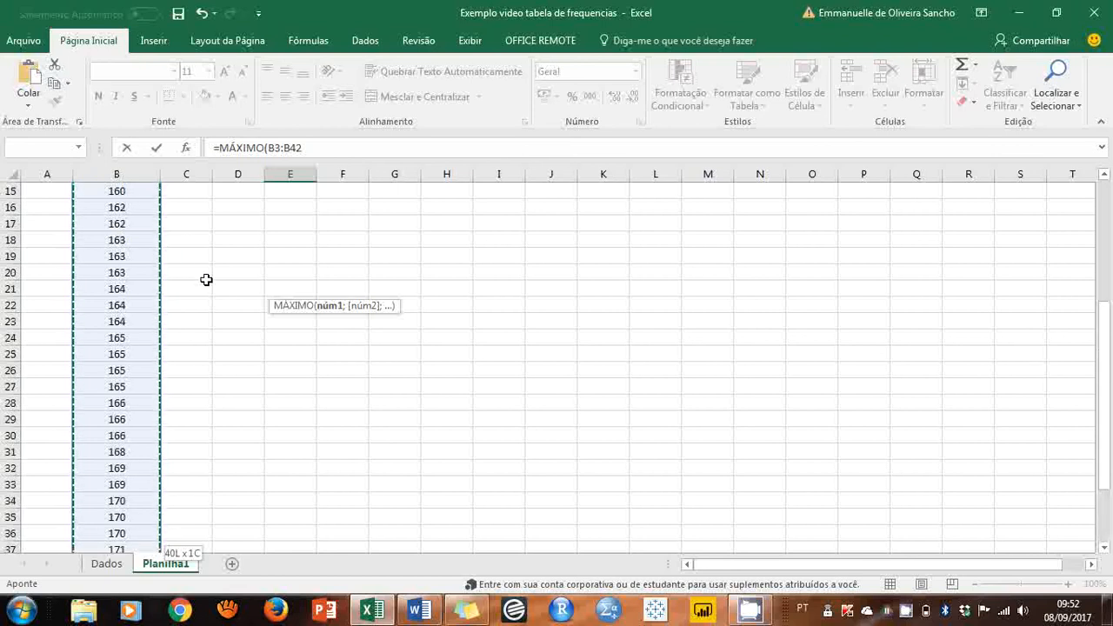
scroll(206, 279, up, 5)
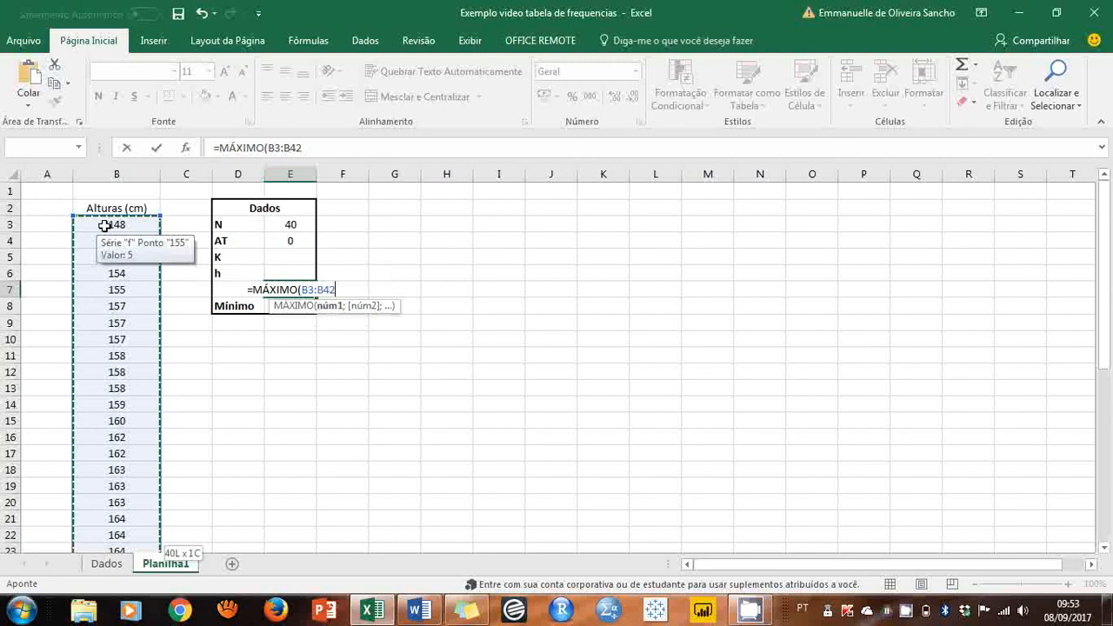
text())
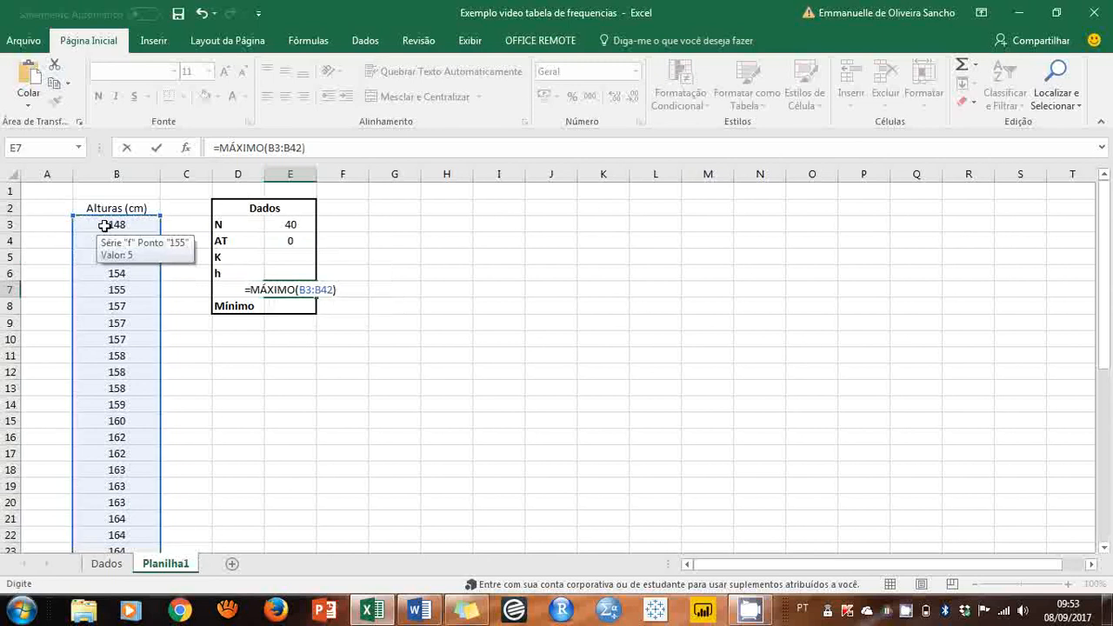
key(Return)
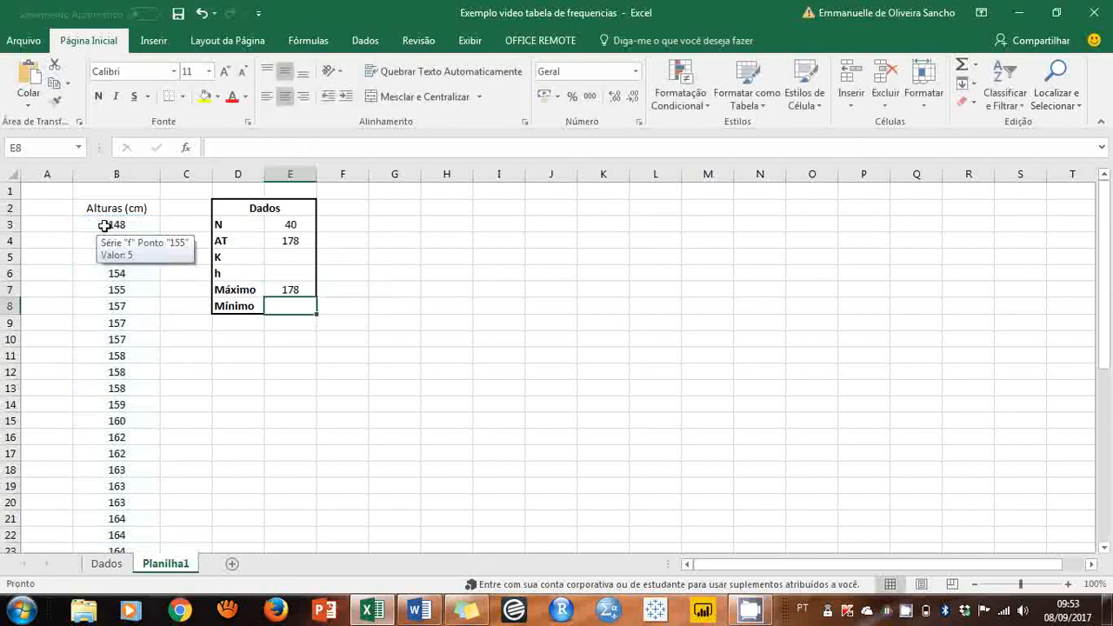
- Calculate the minimum height in cell E8 of the Dados table with the formula =MÍNIMO(B3:B42)
text(=m)
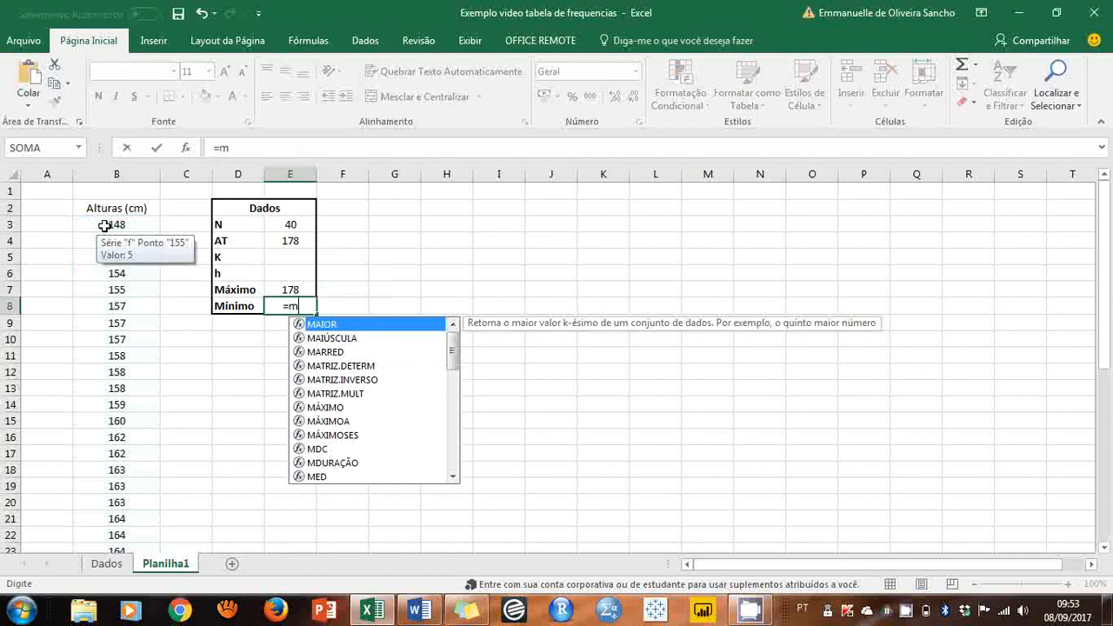
text(í)
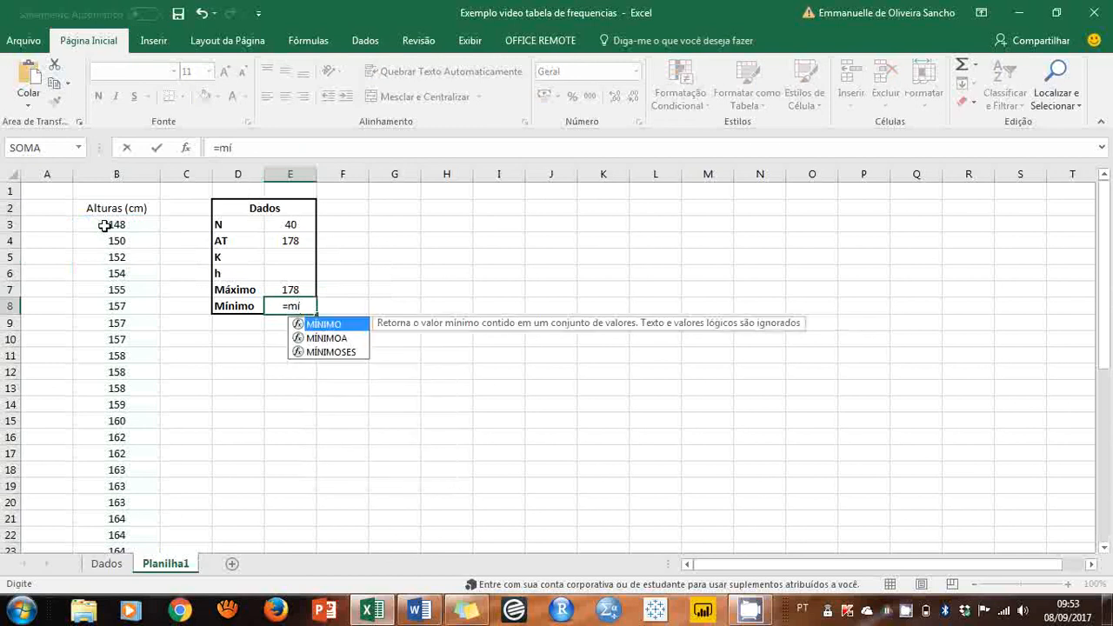
double_click(323, 325)
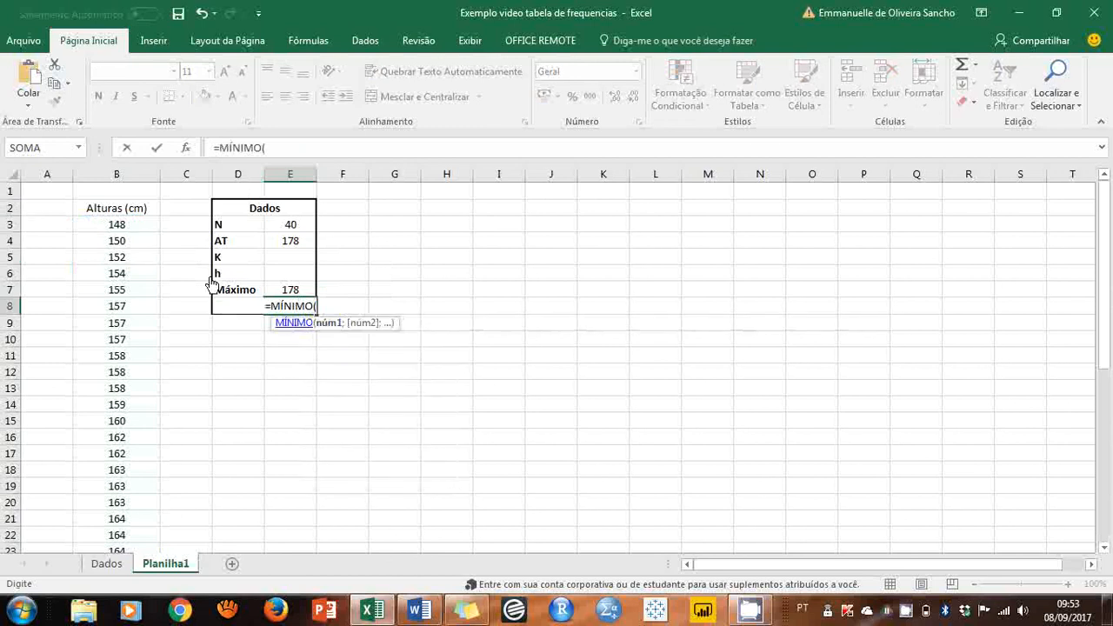
click(136, 224)
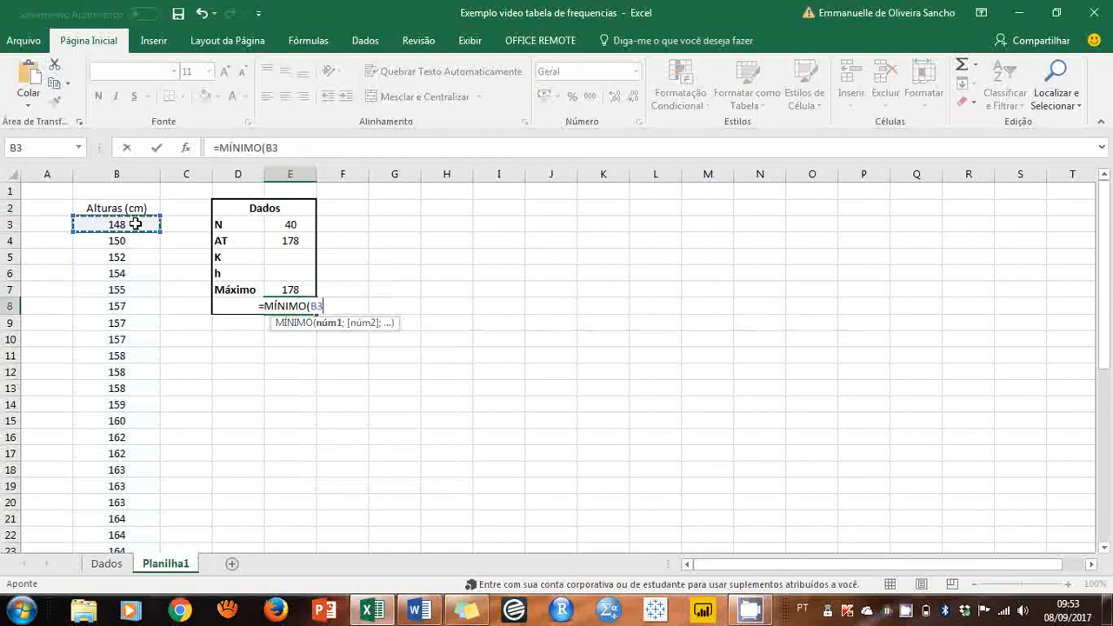
key(ctrl+shift+Down)
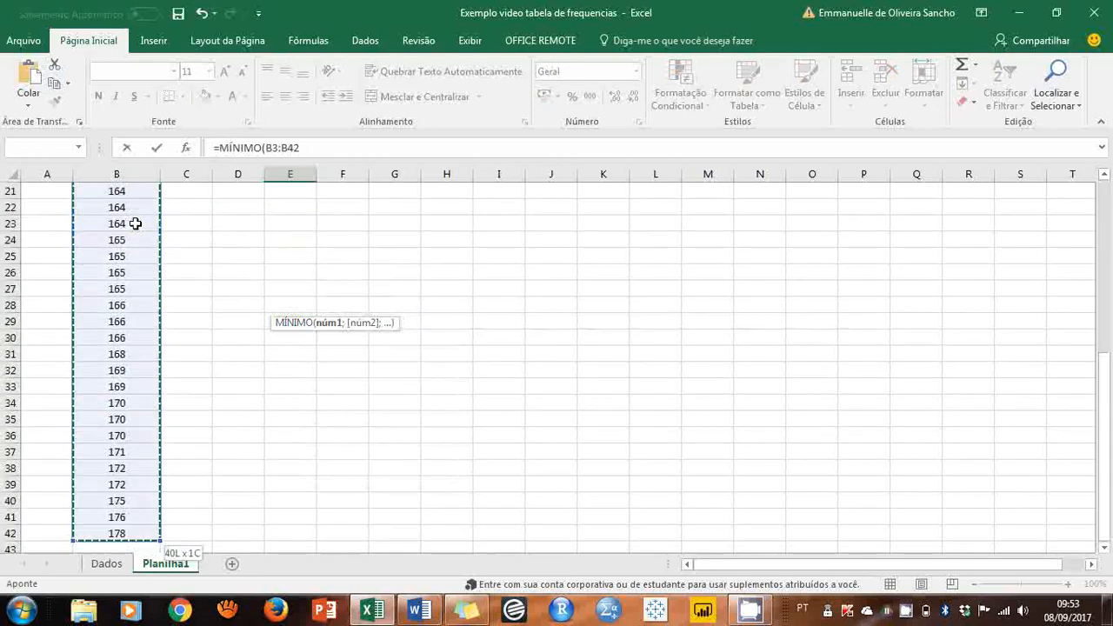
key(Return)
scroll(136, 223, up, 3)
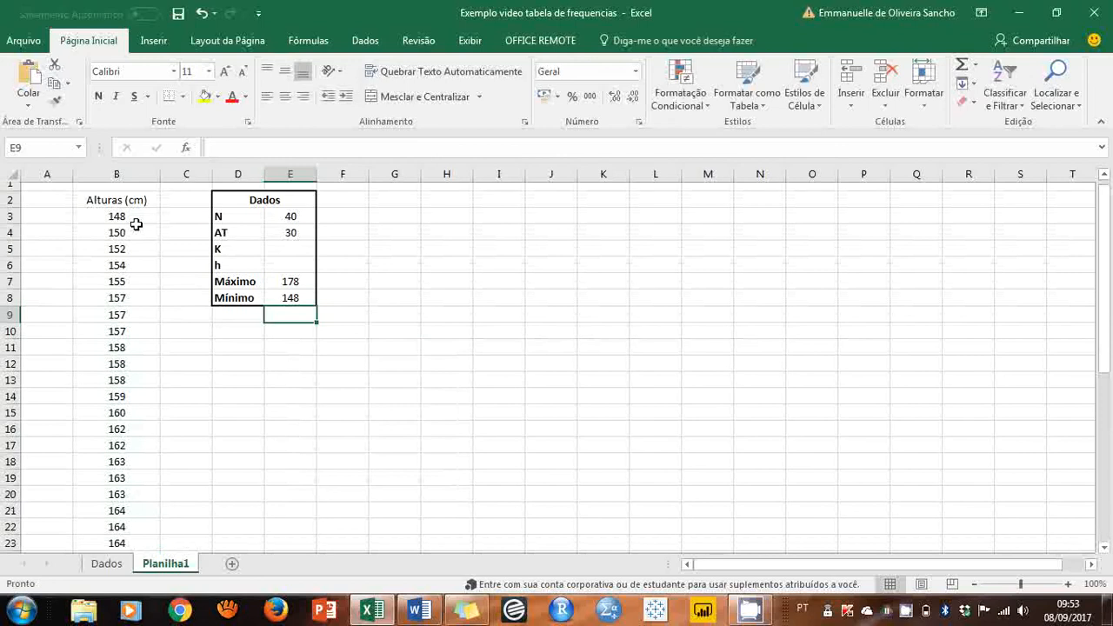
- Check the required number of classes in exercise 3 of the Word document and enter 6 as K in Excel cell E5
click(293, 240)
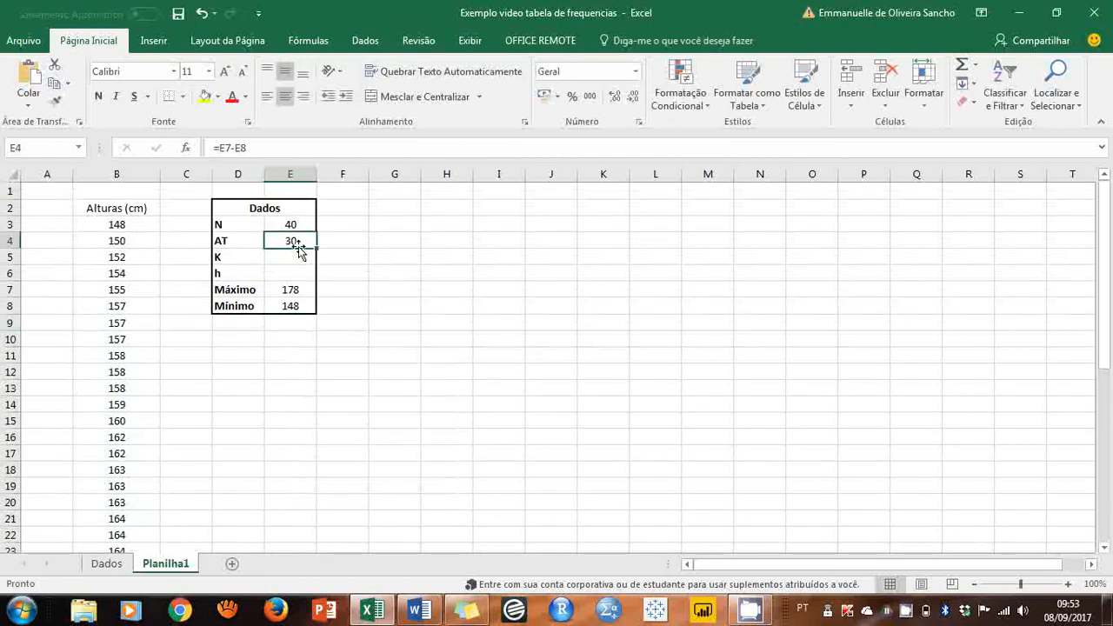
click(299, 255)
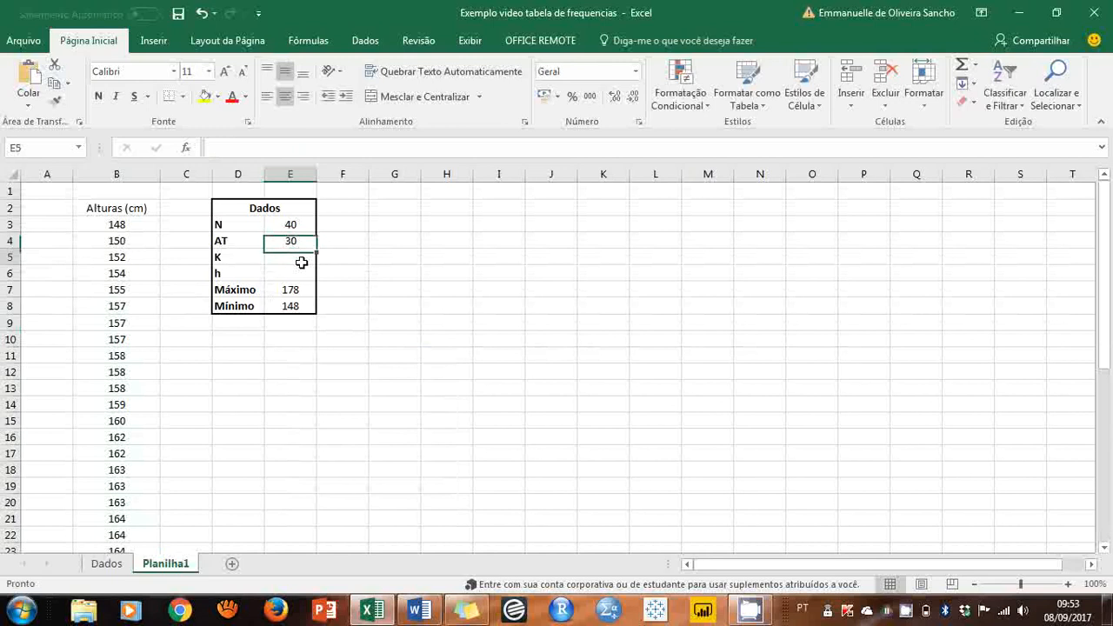
click(416, 610)
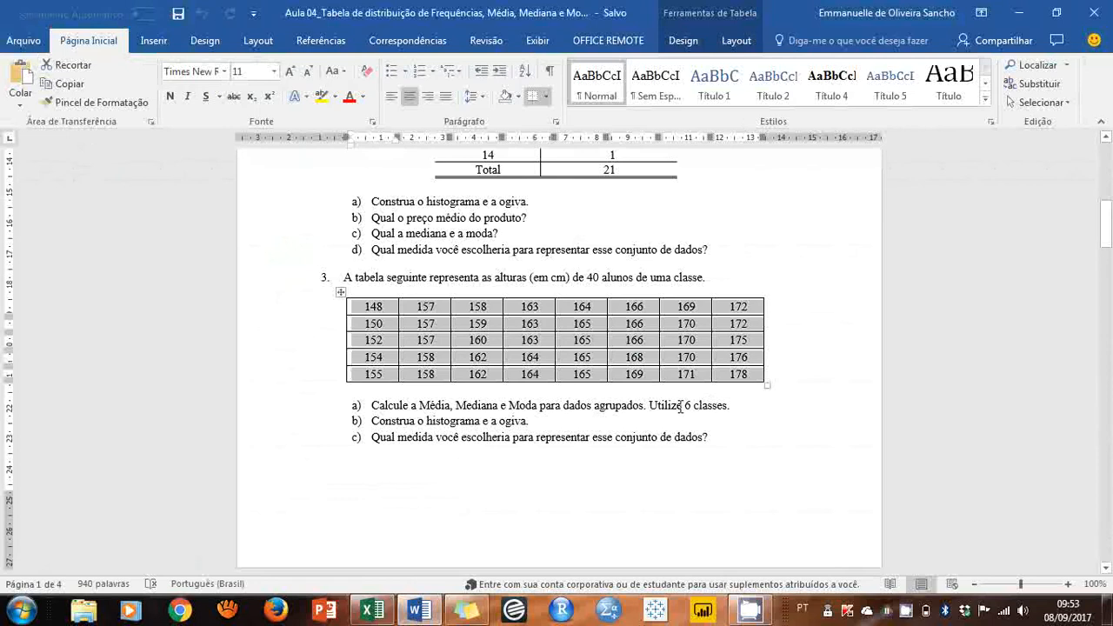
click(374, 614)
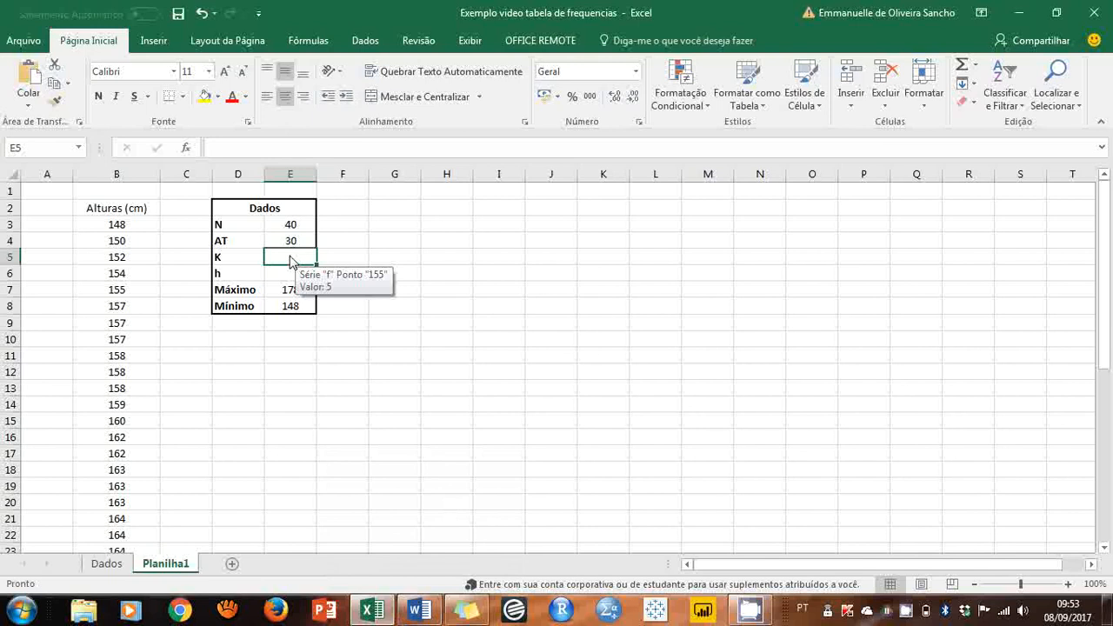
text(6)
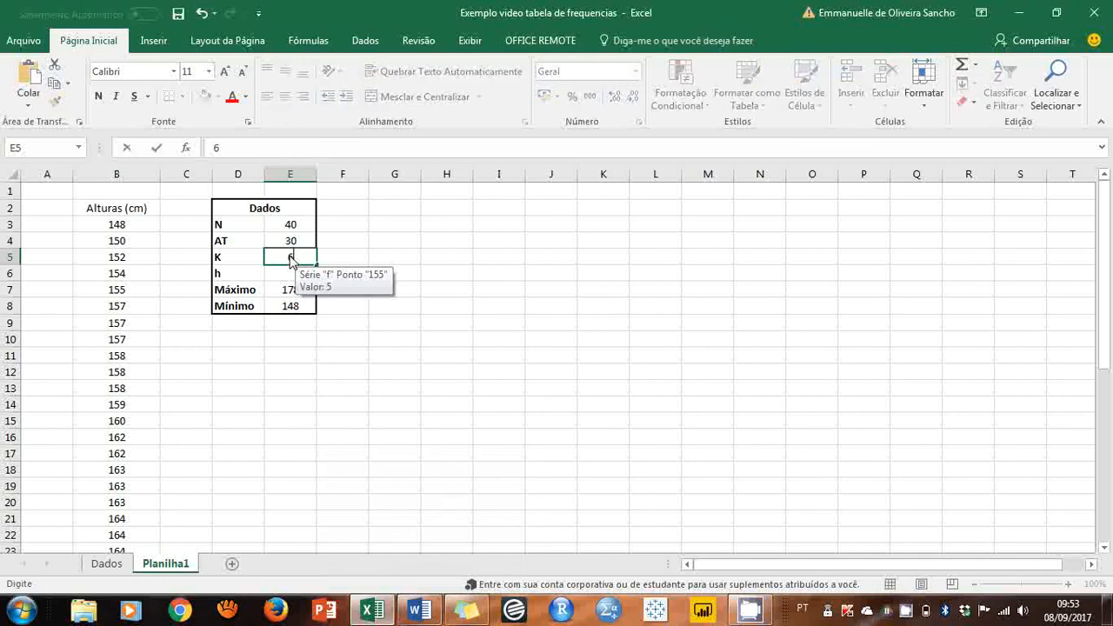
key(Return)
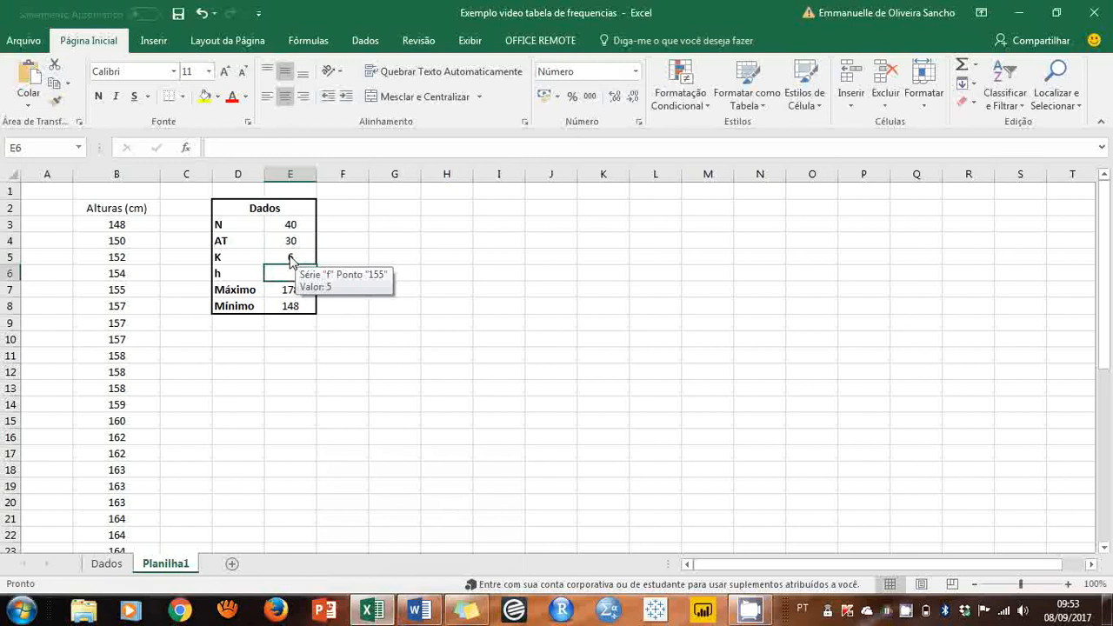
- Calculate the class width h in cell E6 as AT divided by K with the formula =E4/E5
text(=E4/)
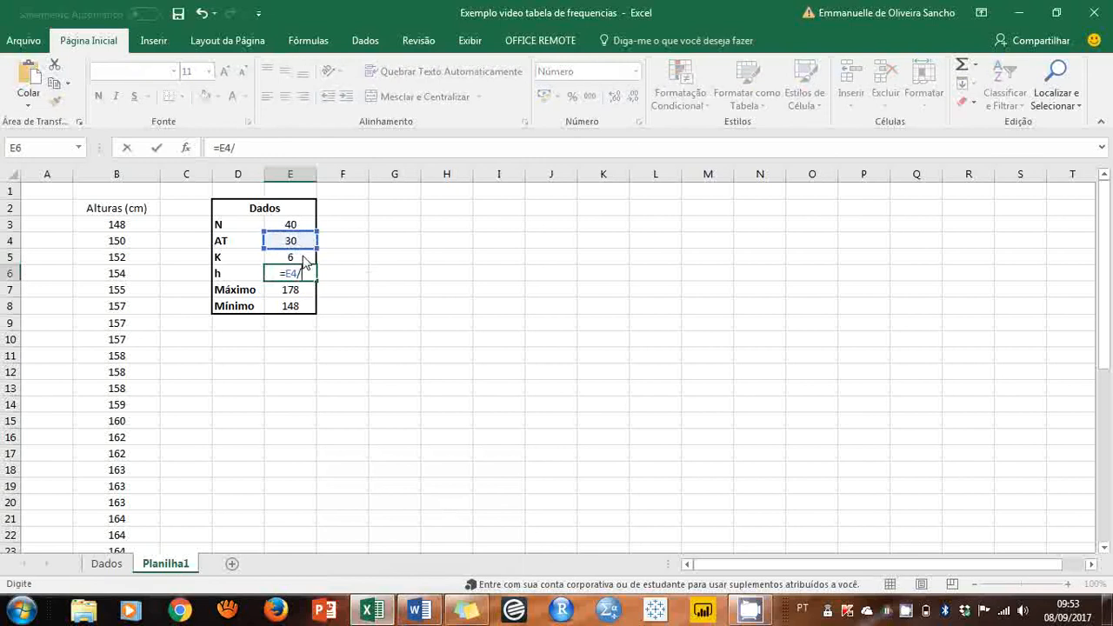
click(304, 260)
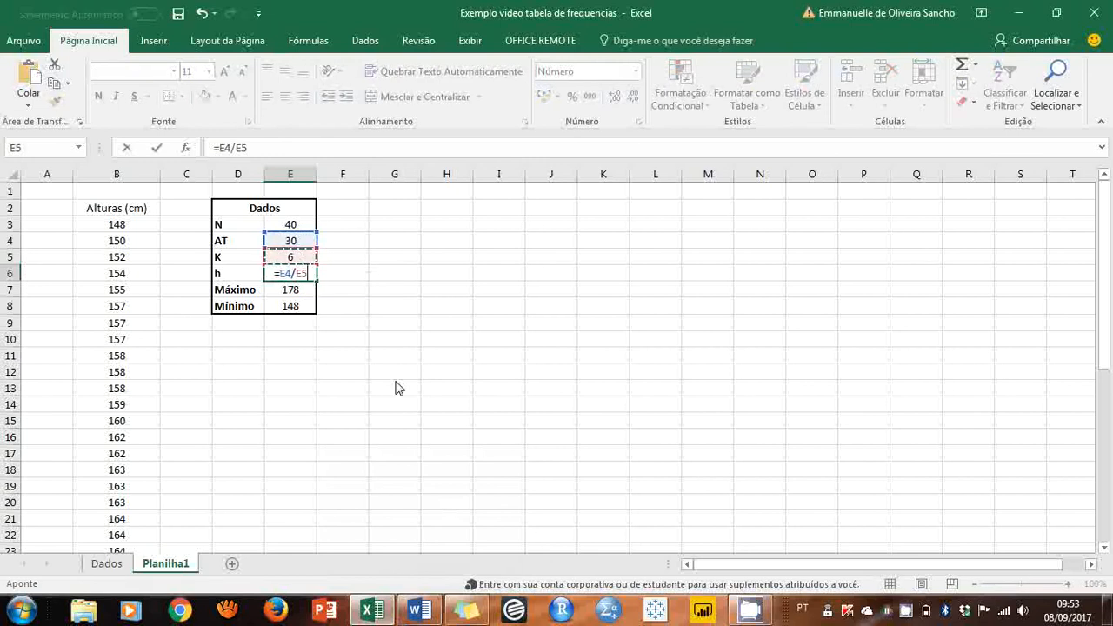
key(Return)
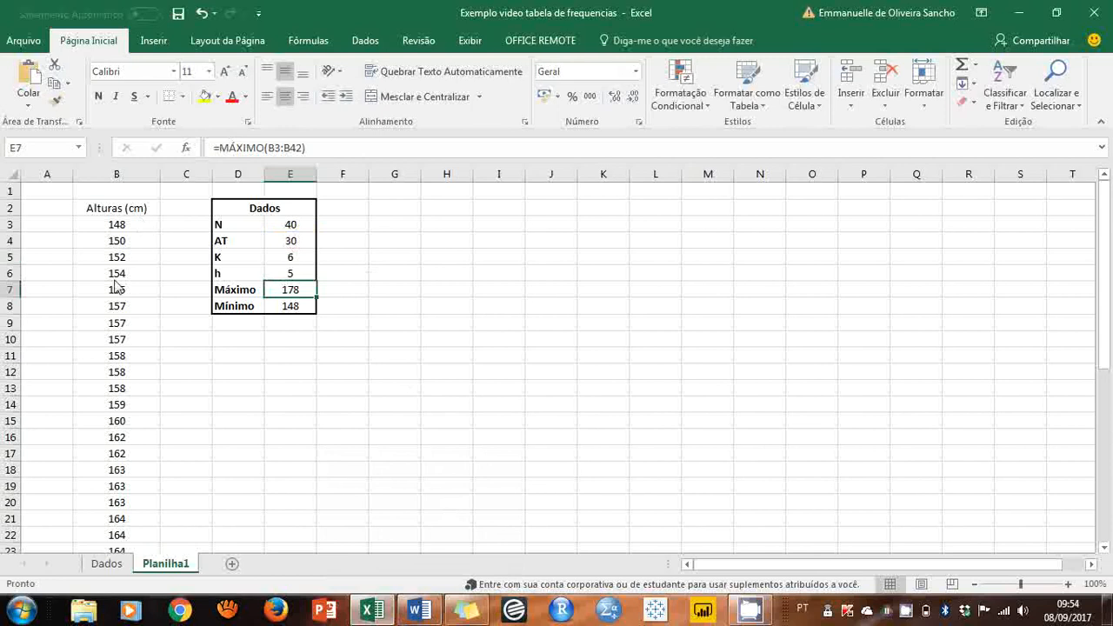
- Start a PivotTable from the Alturas (cm) column, including its header, using the range B2:B42
click(139, 211)
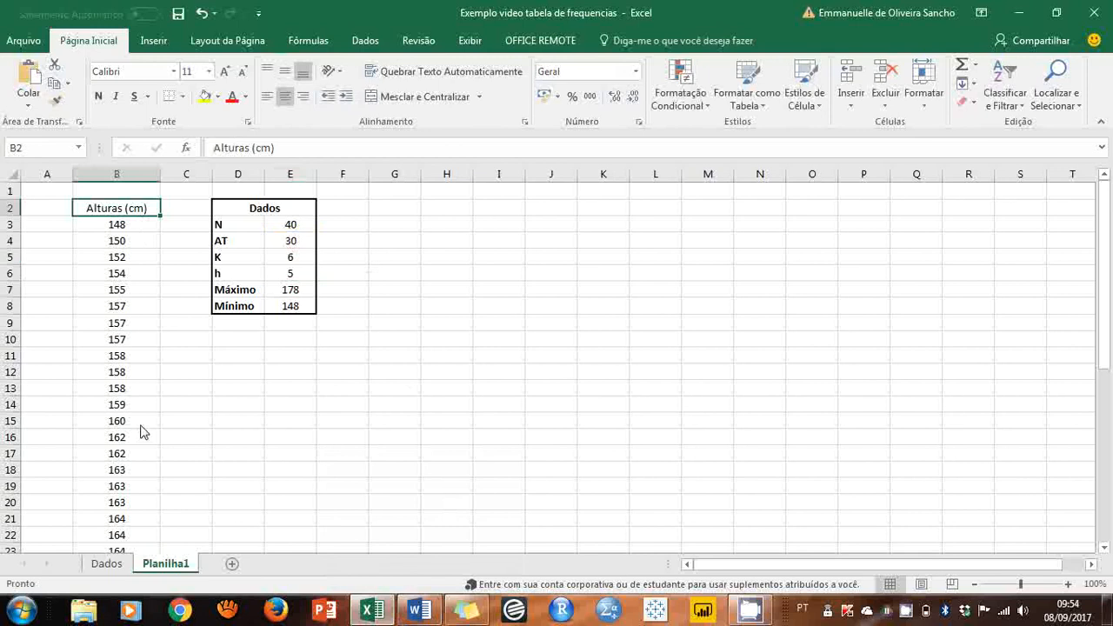
click(138, 242)
click(143, 213)
key(ctrl+shift+Down)
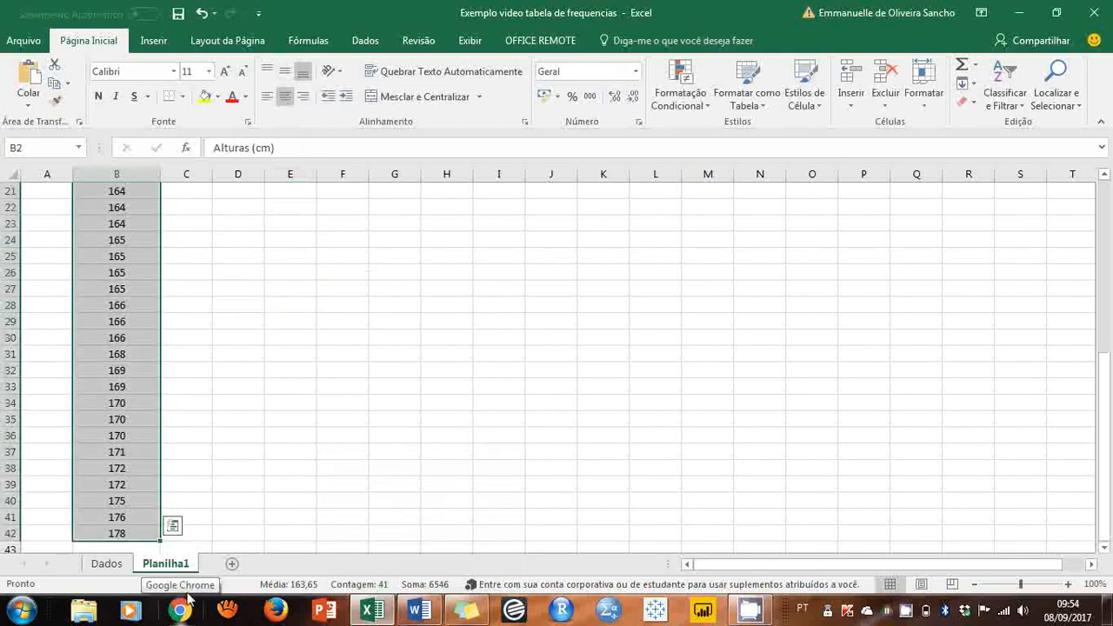
scroll(169, 522, up, 7)
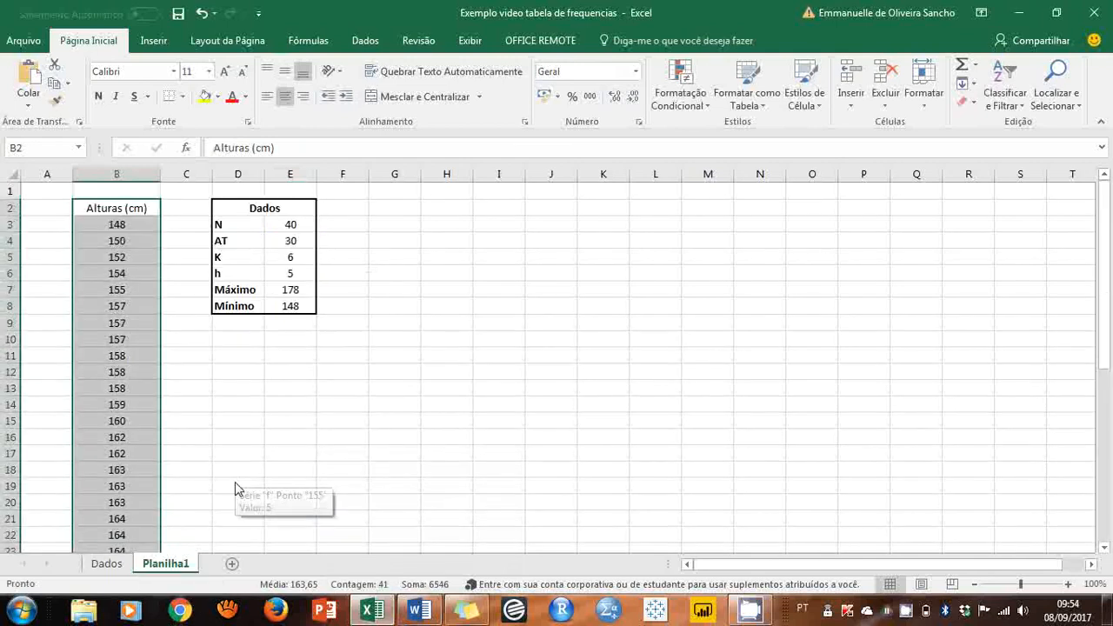
click(155, 43)
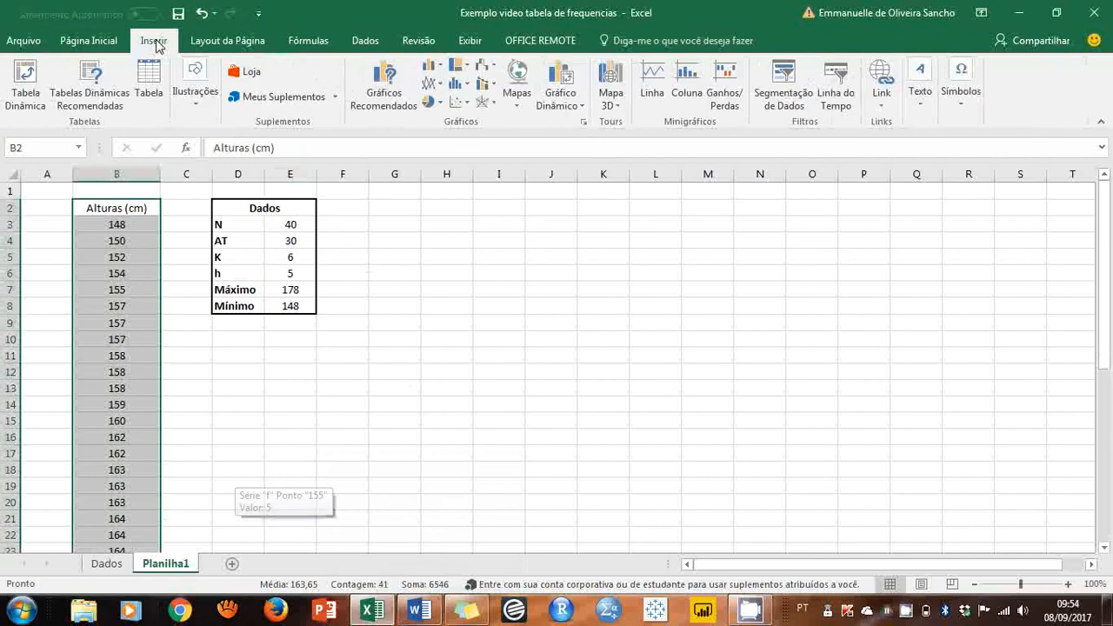
click(26, 71)
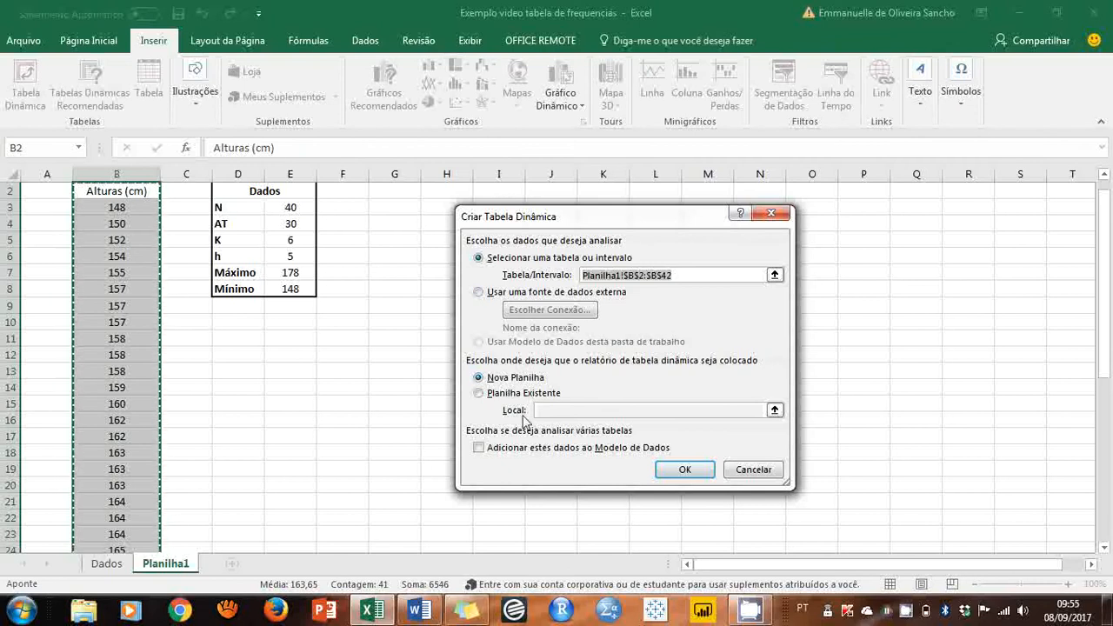
- Place the PivotTable on the existing sheet Planilha1 at cell G2 and create it
click(479, 394)
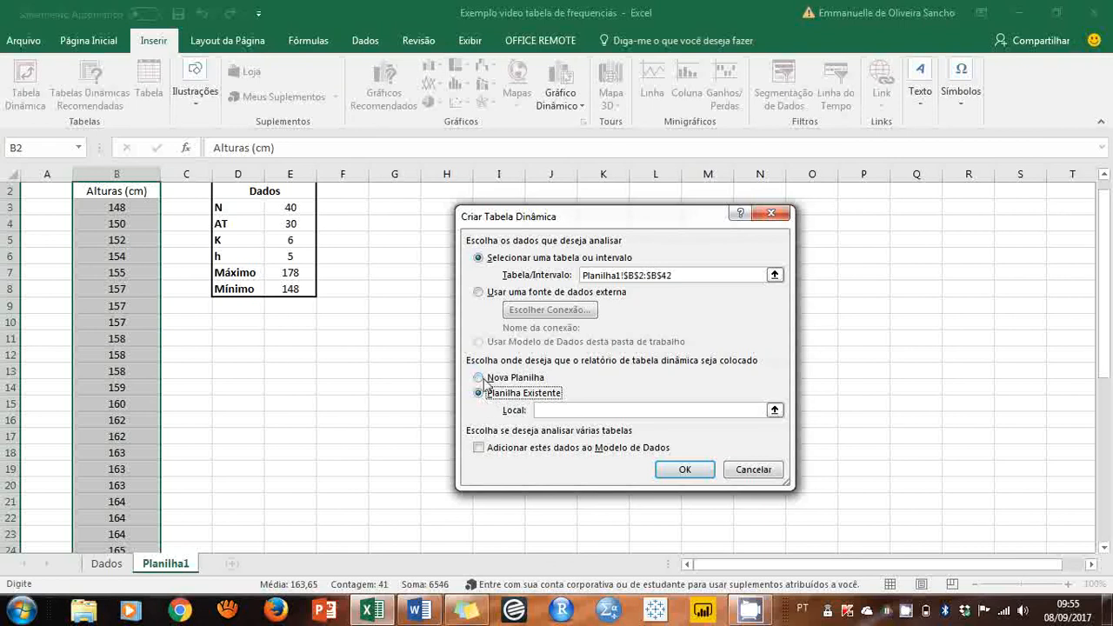
click(478, 377)
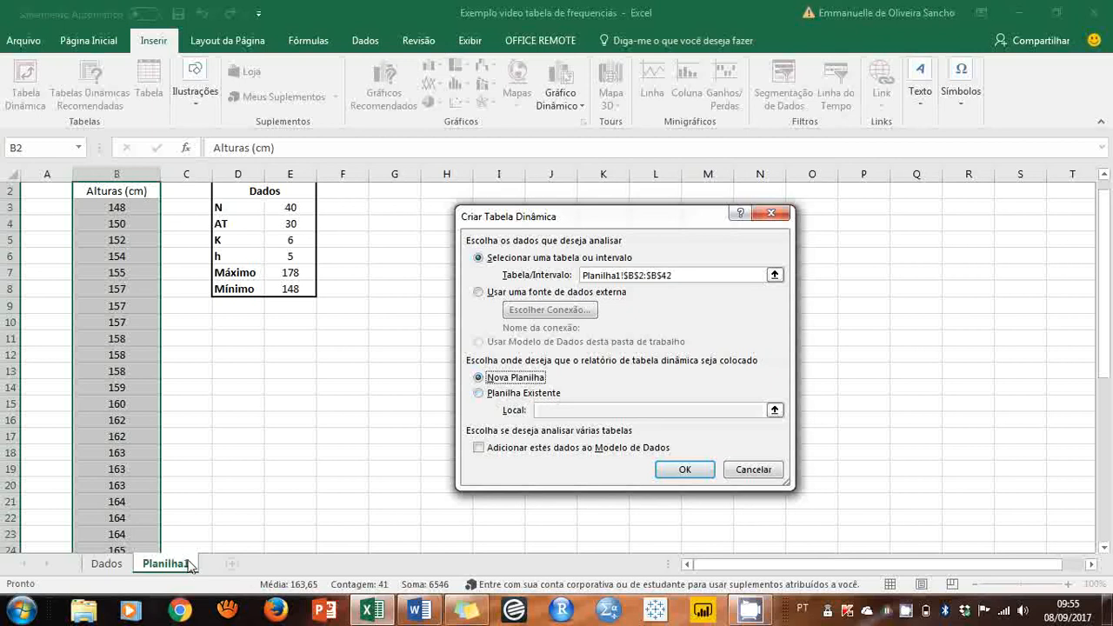
click(480, 393)
click(561, 412)
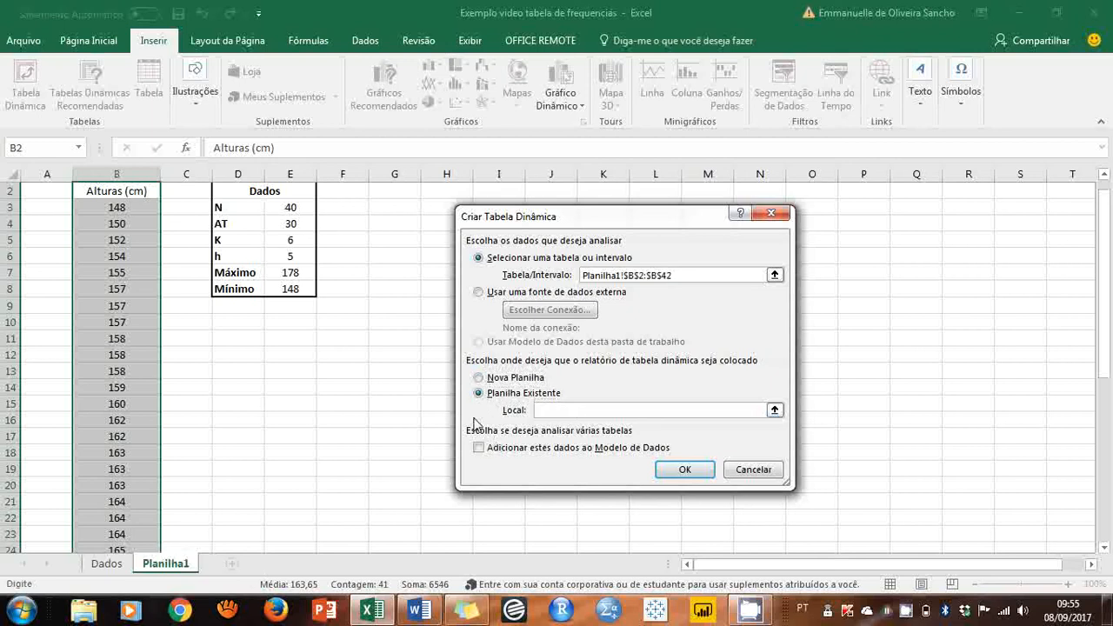
scroll(368, 319, up, 1)
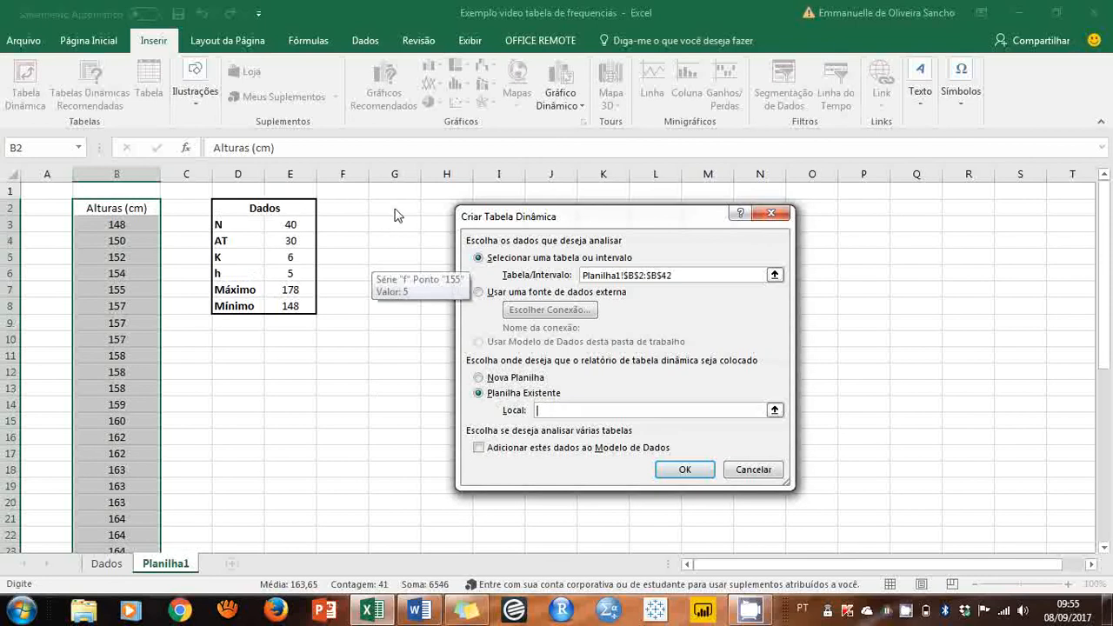
click(394, 211)
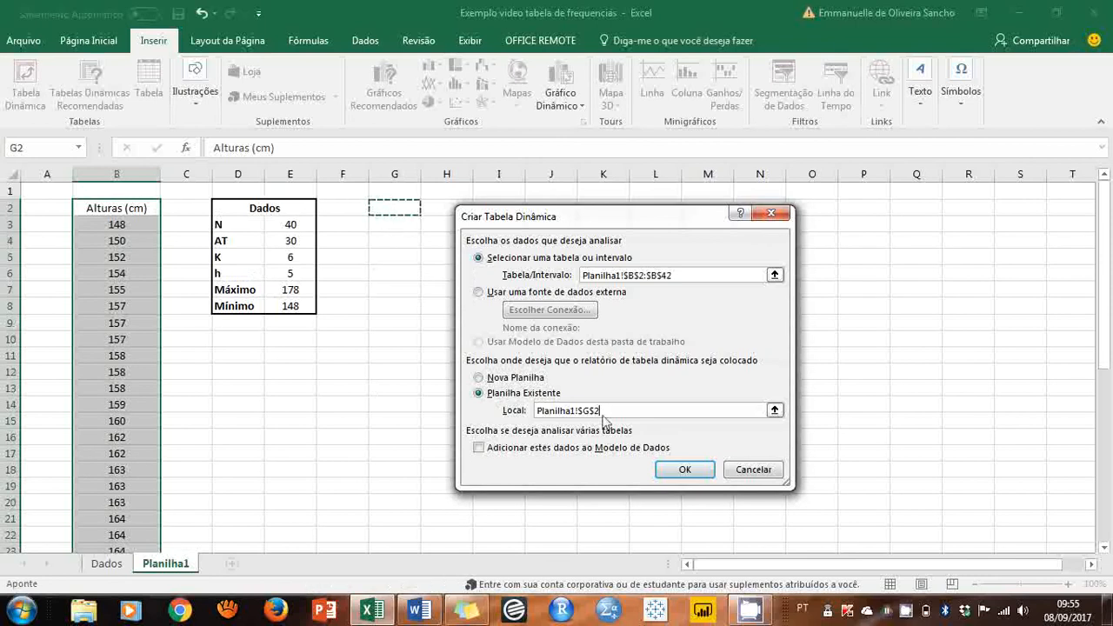
click(678, 472)
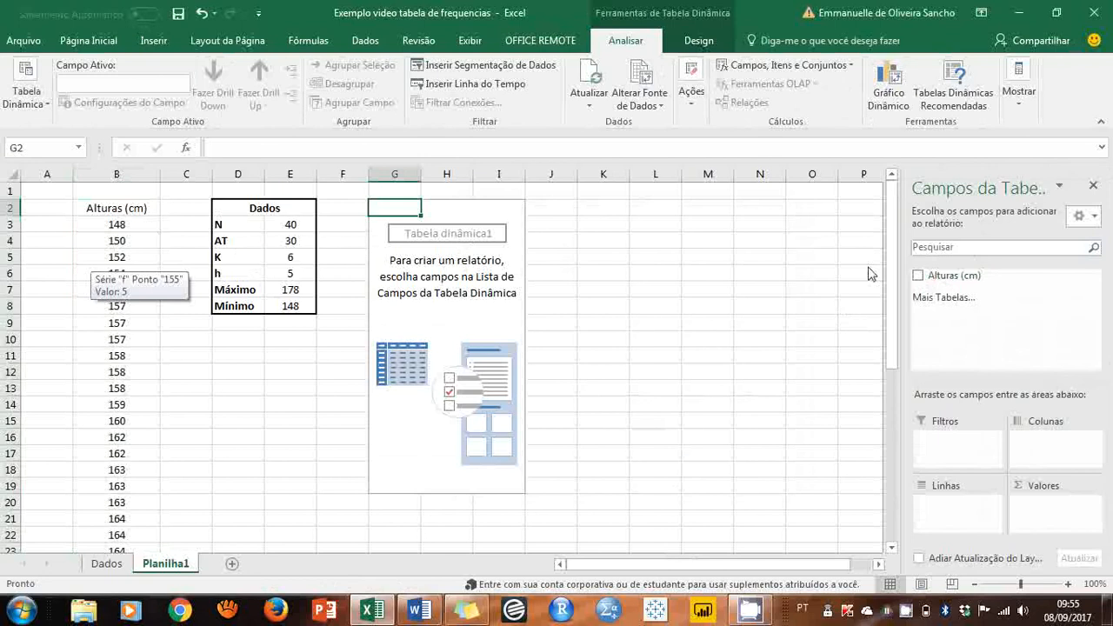
- Add Alturas (cm) to both the values and rows of the PivotTable and summarize the values by Contagem
click(919, 275)
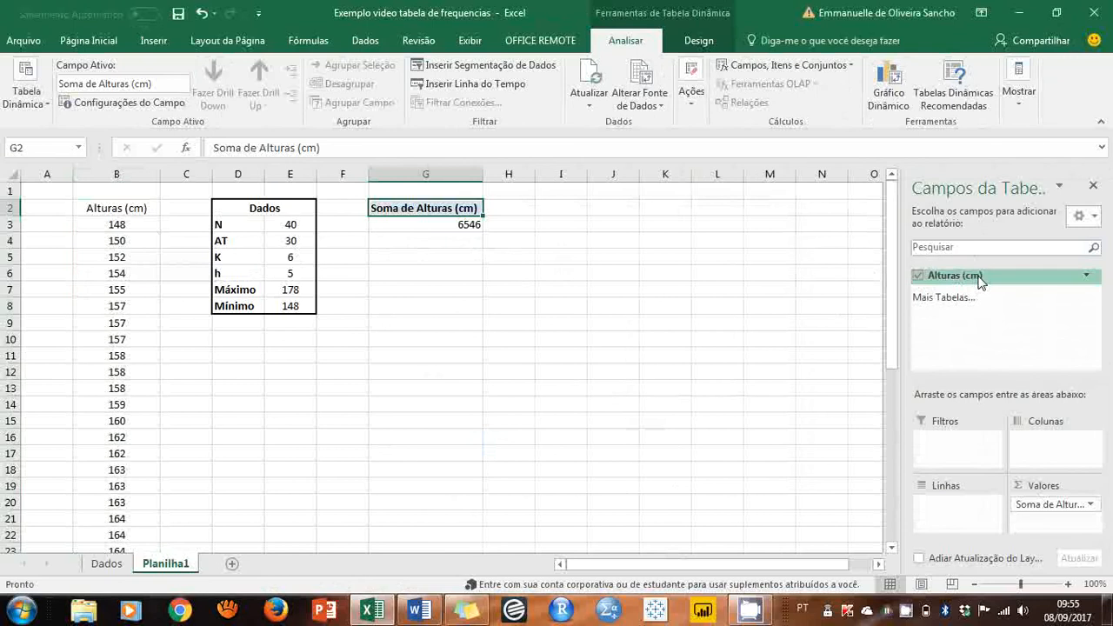
drag(980, 283, 963, 525)
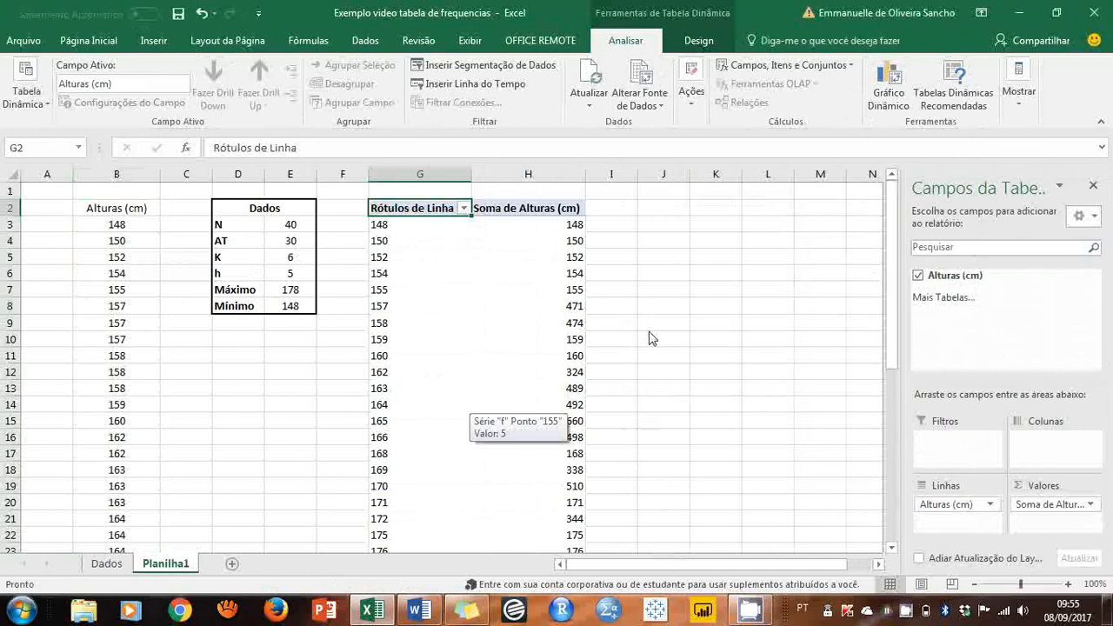
click(533, 210)
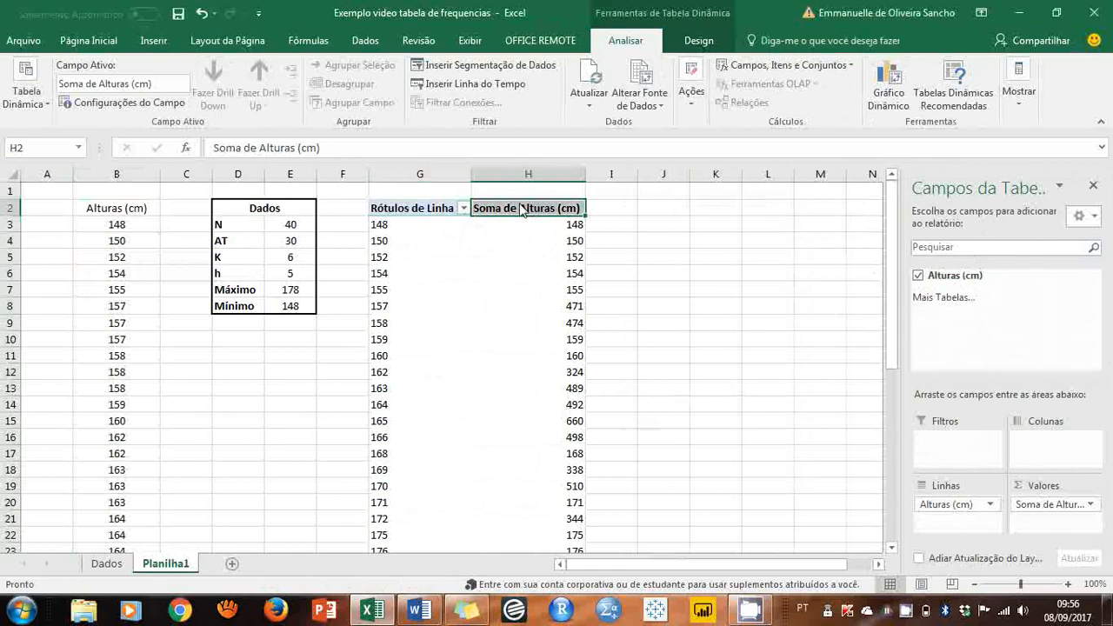
mouse_move(557, 302)
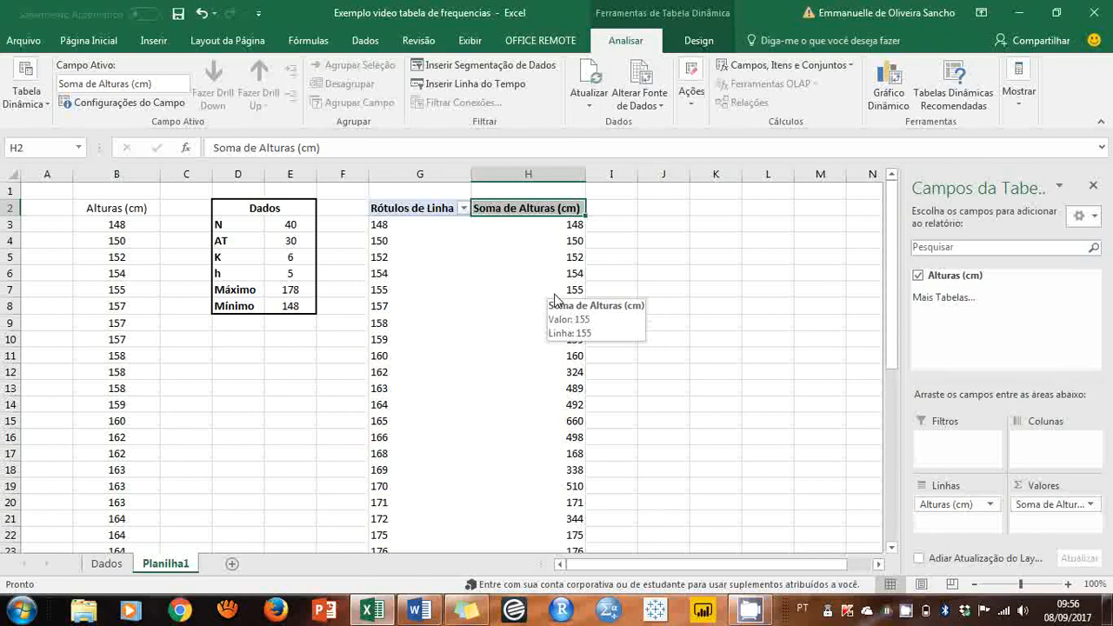
click(554, 294)
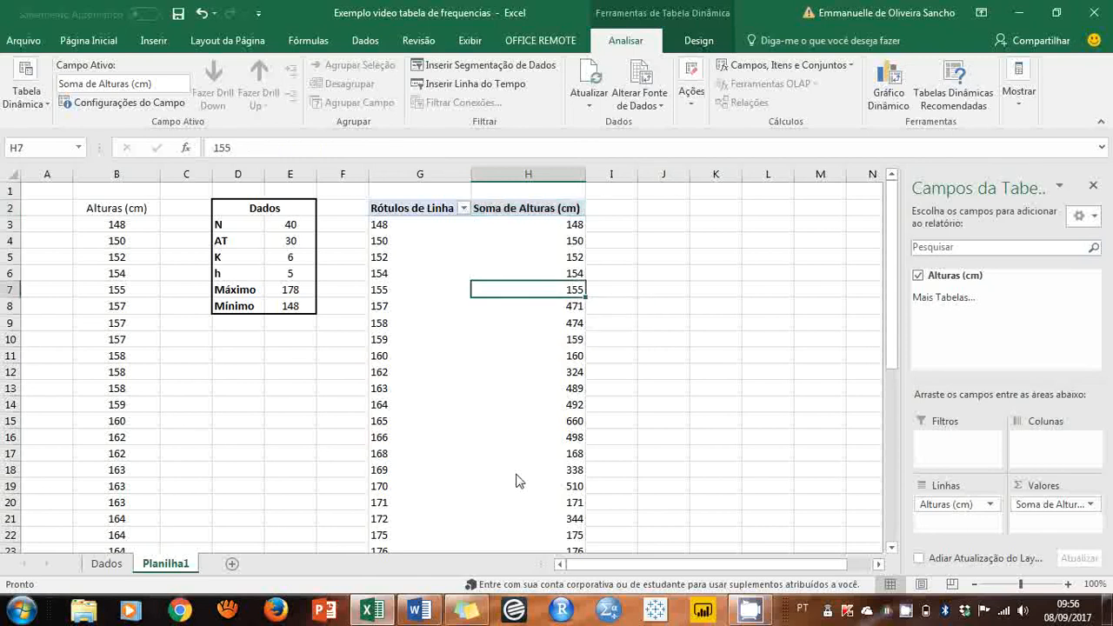
right_click(531, 322)
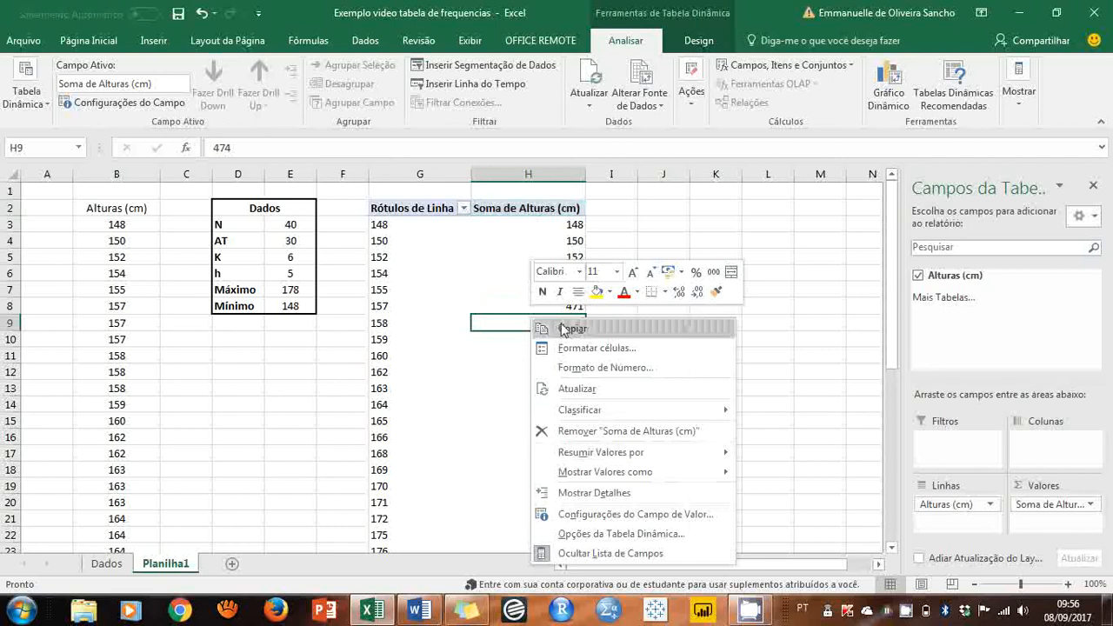
mouse_move(633, 452)
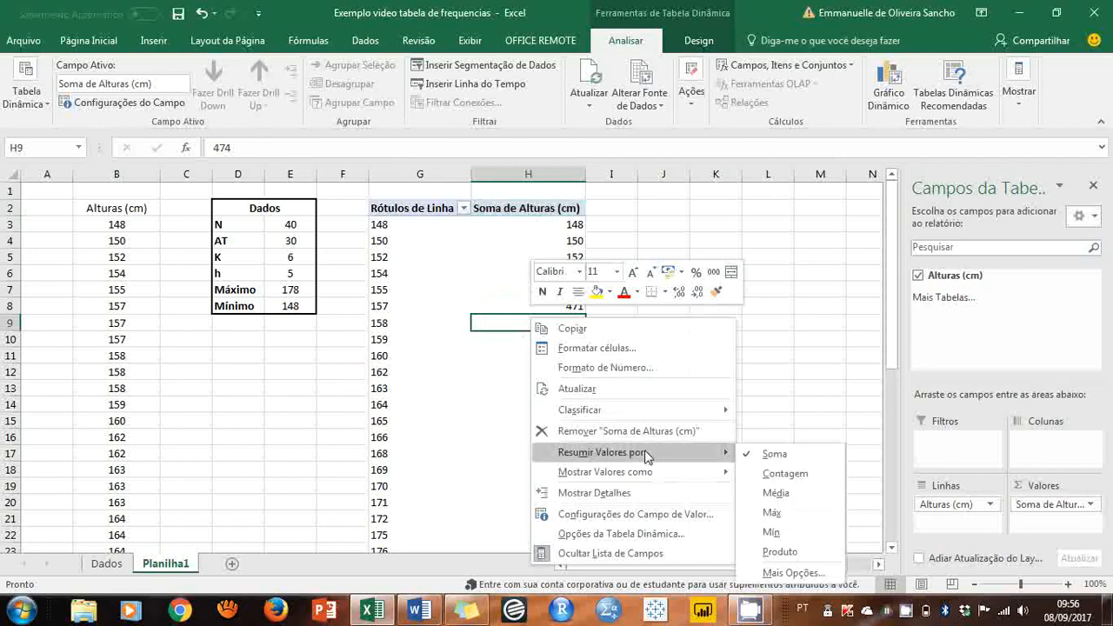
click(808, 481)
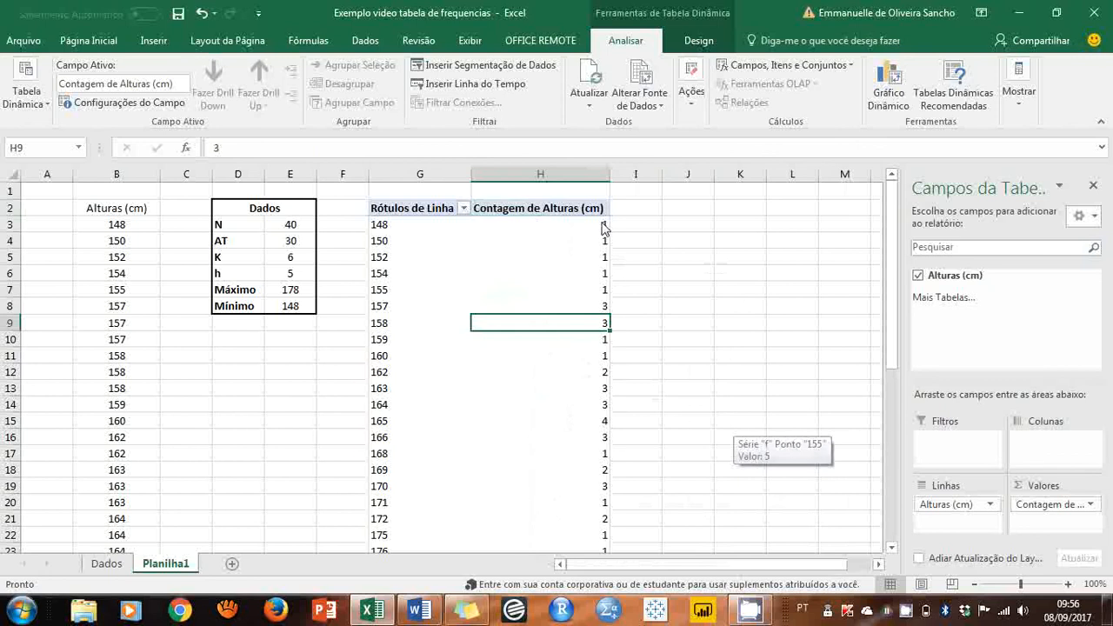
- Compare the PivotTable's count for each height with the original Alturas (cm) list, checking the repeated heights 157 and 158
scroll(583, 283, down, 3)
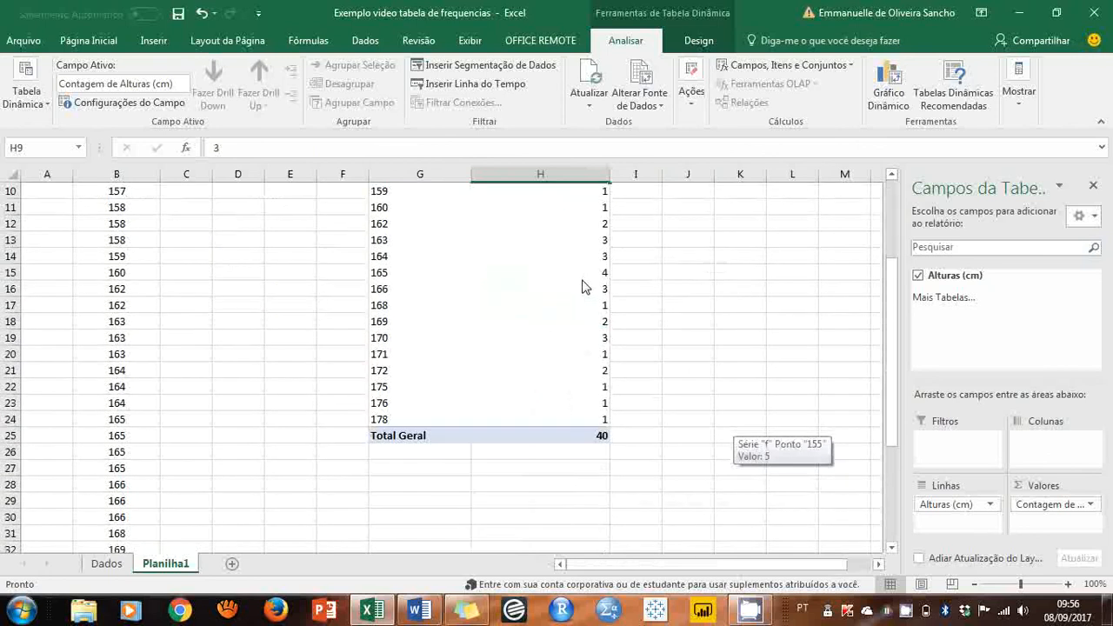
scroll(587, 288, up, 3)
scroll(442, 336, down, 4)
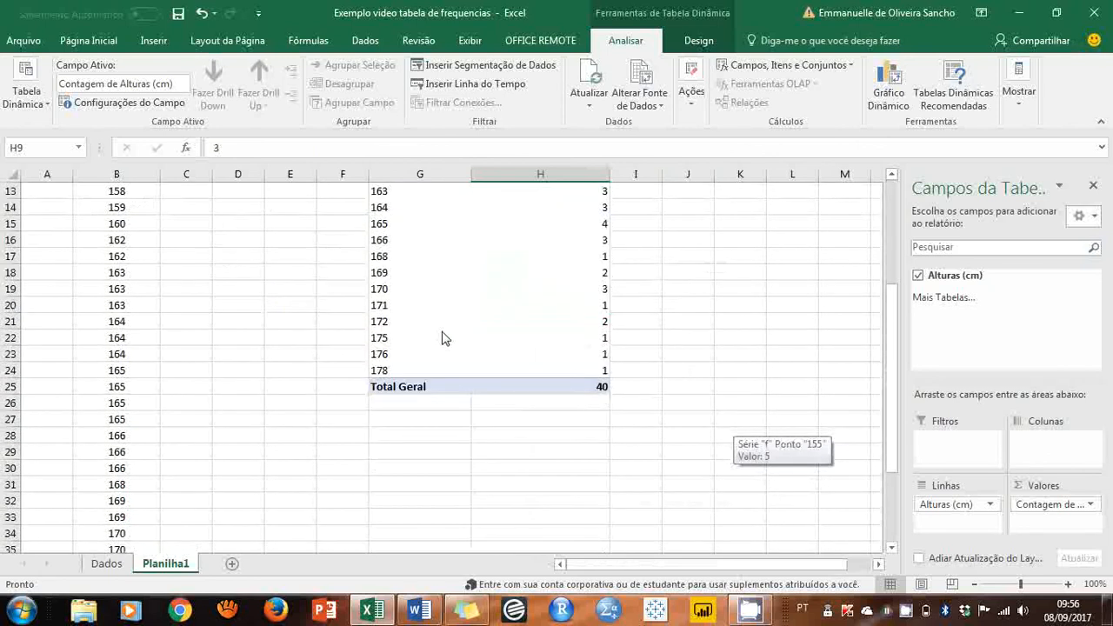
scroll(461, 313, up, 3)
scroll(463, 304, down, 1)
scroll(461, 295, up, 2)
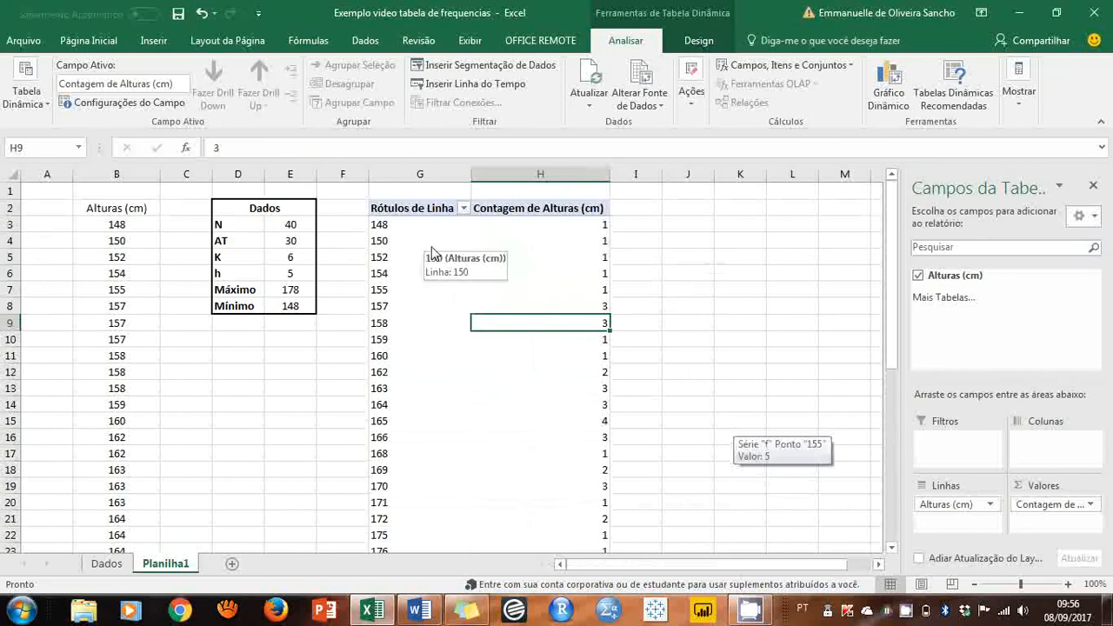
drag(126, 228, 103, 324)
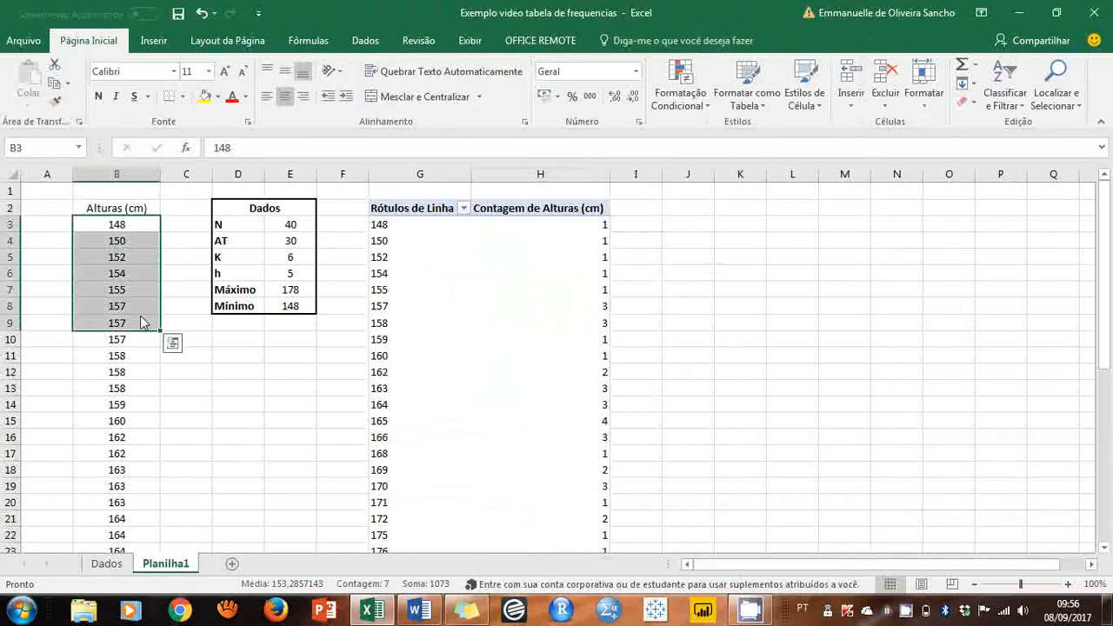
drag(142, 308, 144, 341)
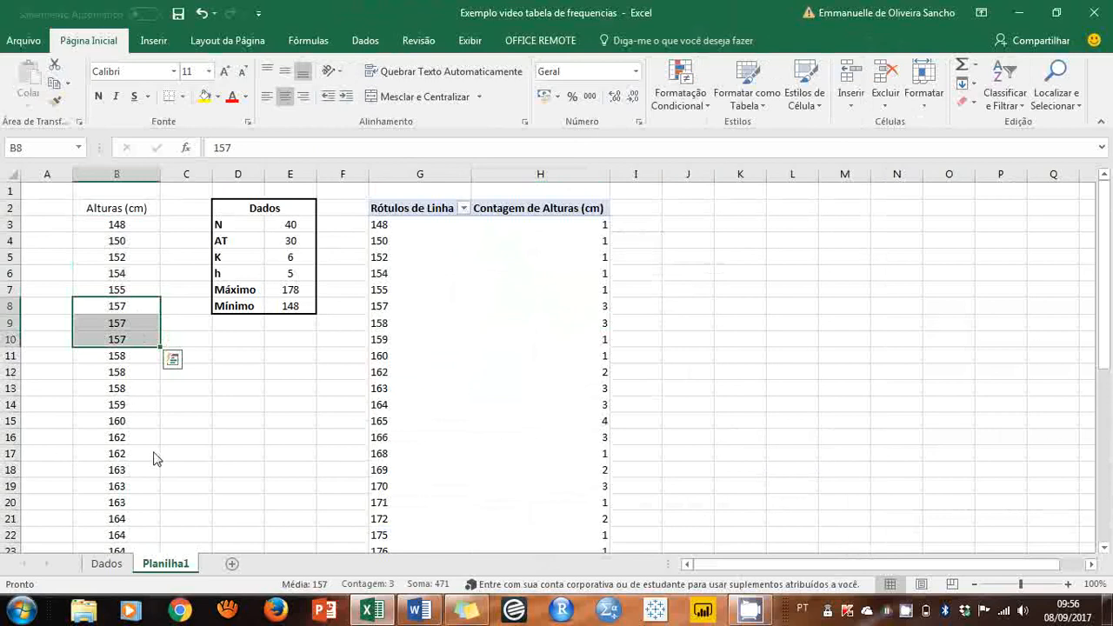
click(387, 309)
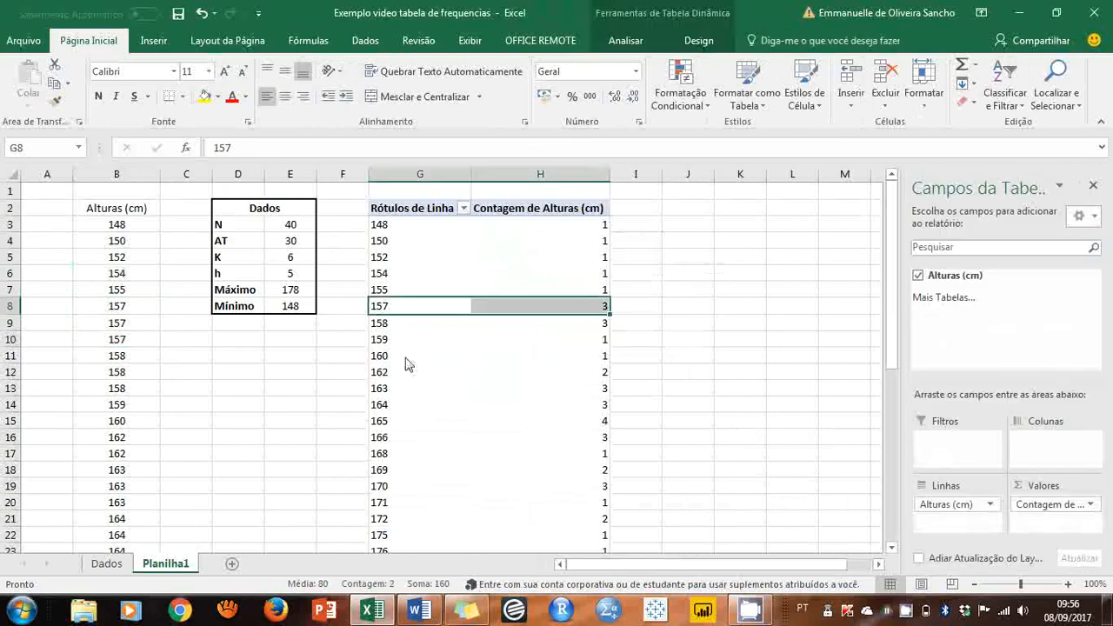
drag(142, 357, 139, 394)
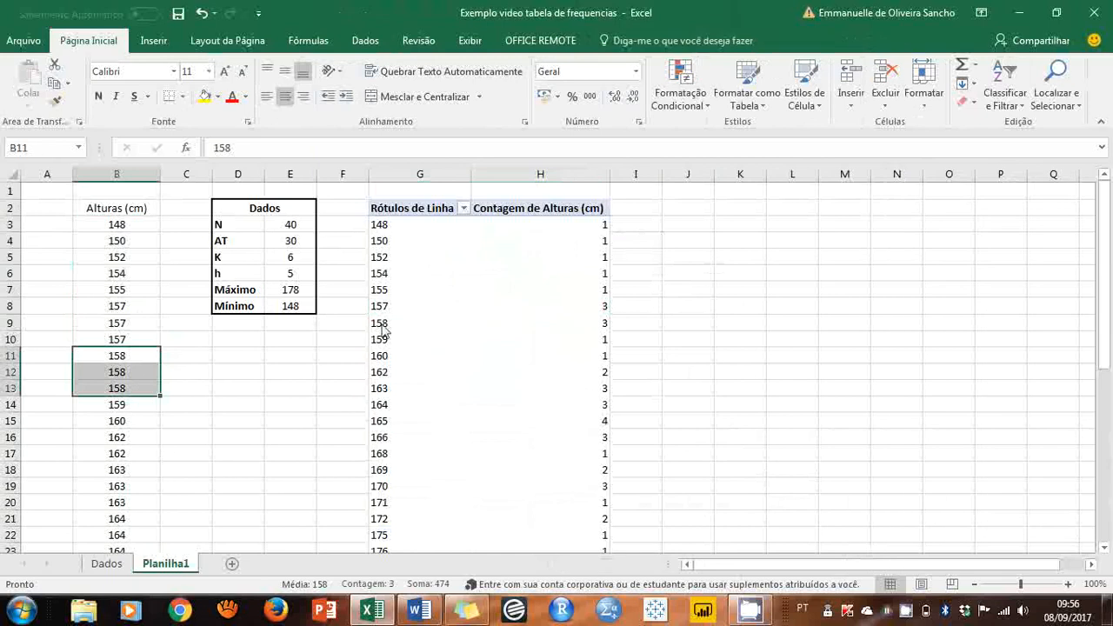
click(385, 323)
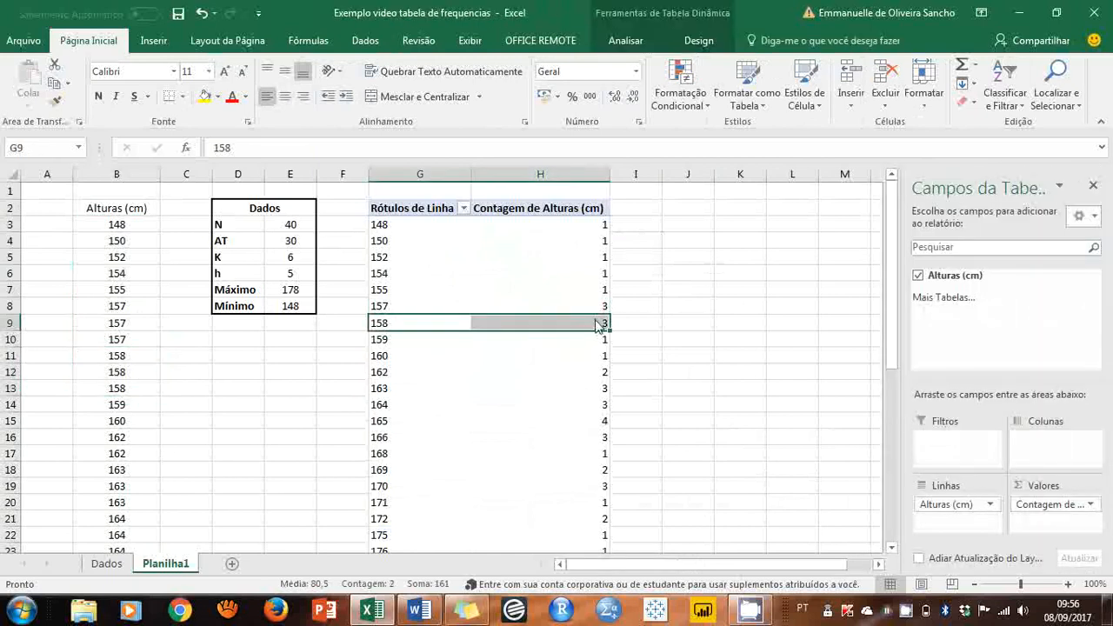
click(599, 326)
click(675, 330)
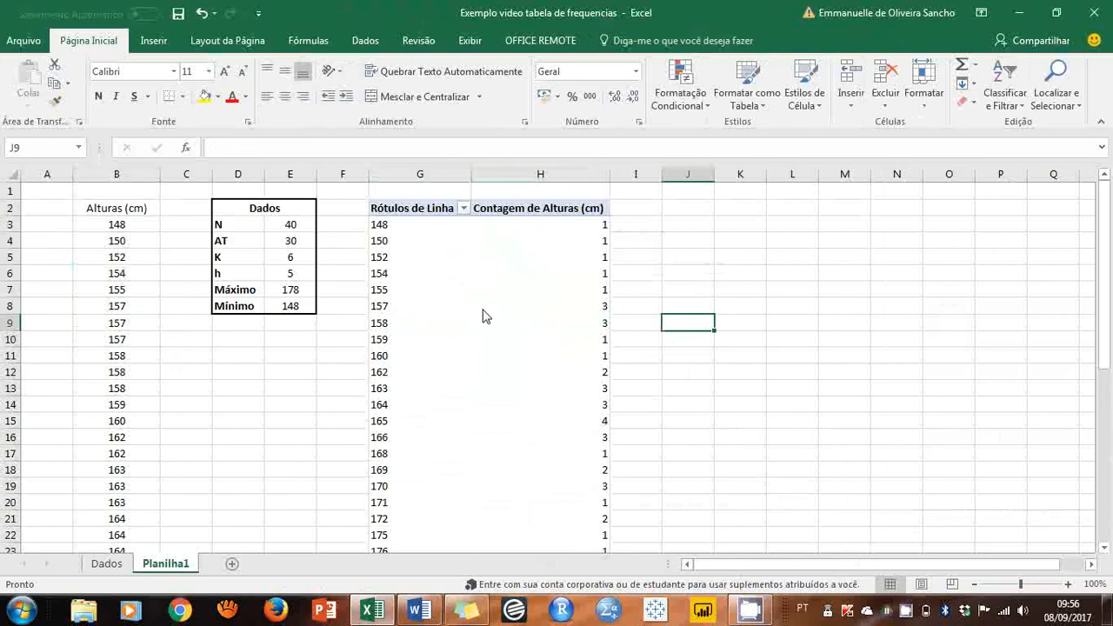
- Group the PivotTable's height row labels from 148 to 178 in intervals of 5
right_click(407, 292)
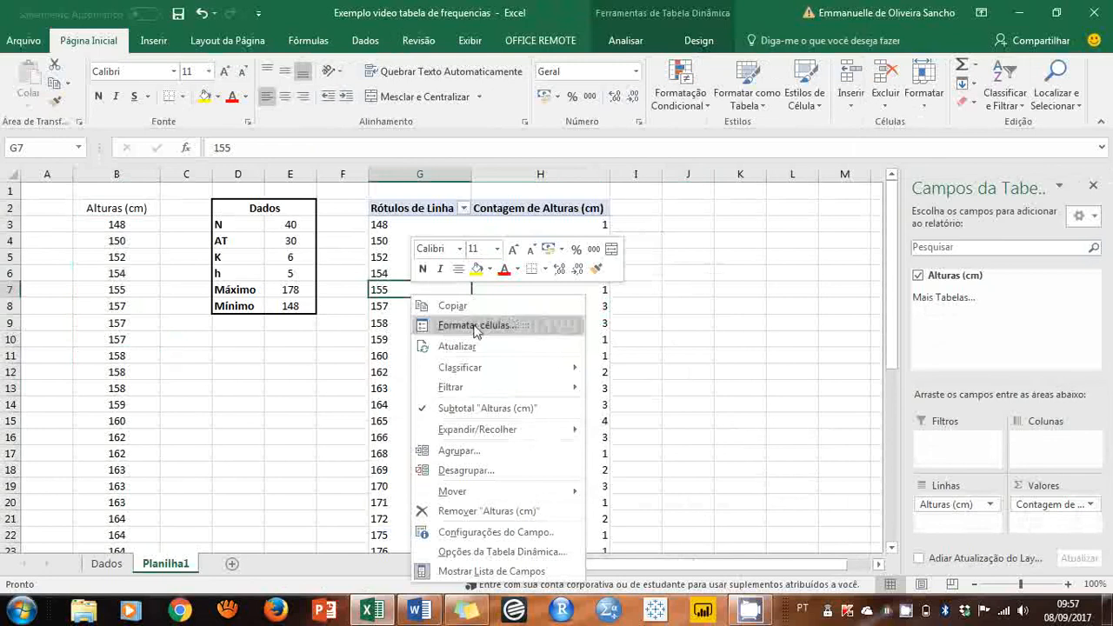
click(517, 452)
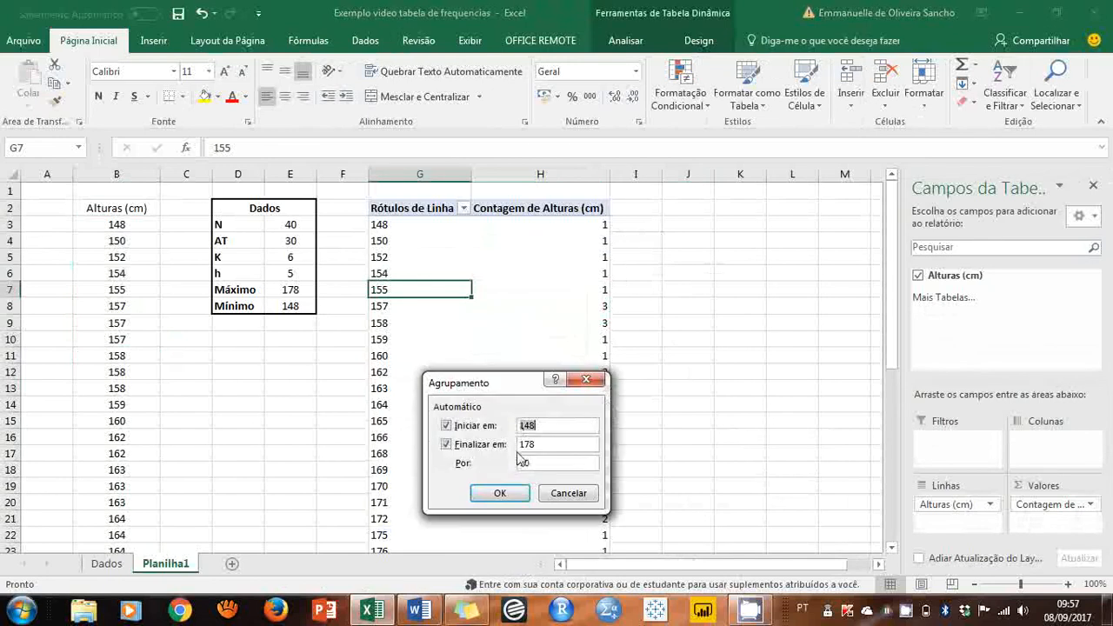
drag(515, 394, 524, 274)
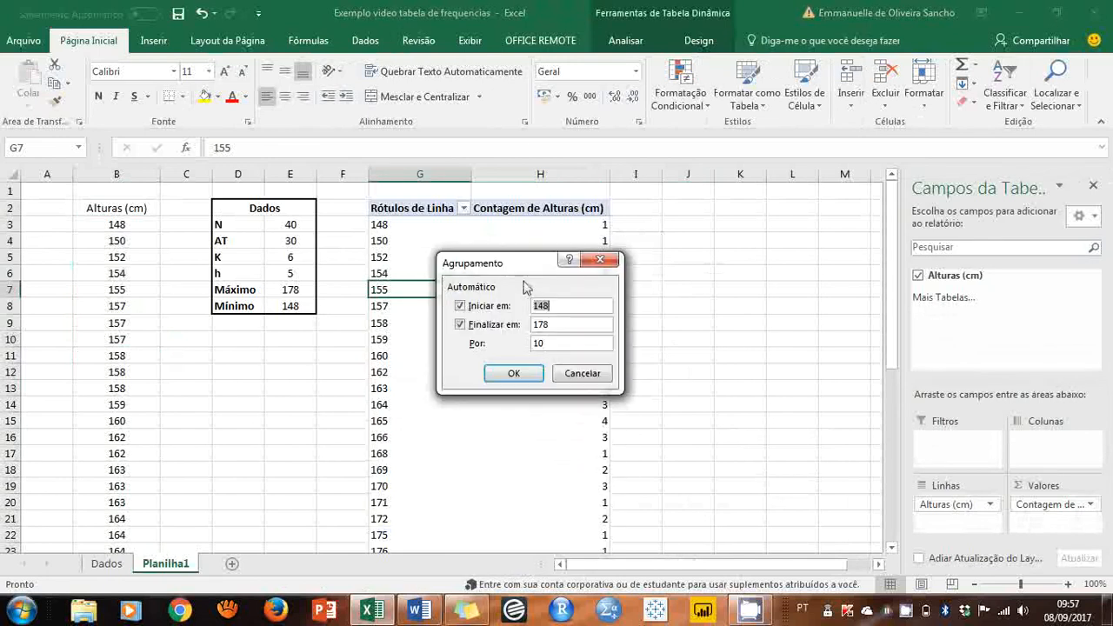
double_click(550, 348)
text(5)
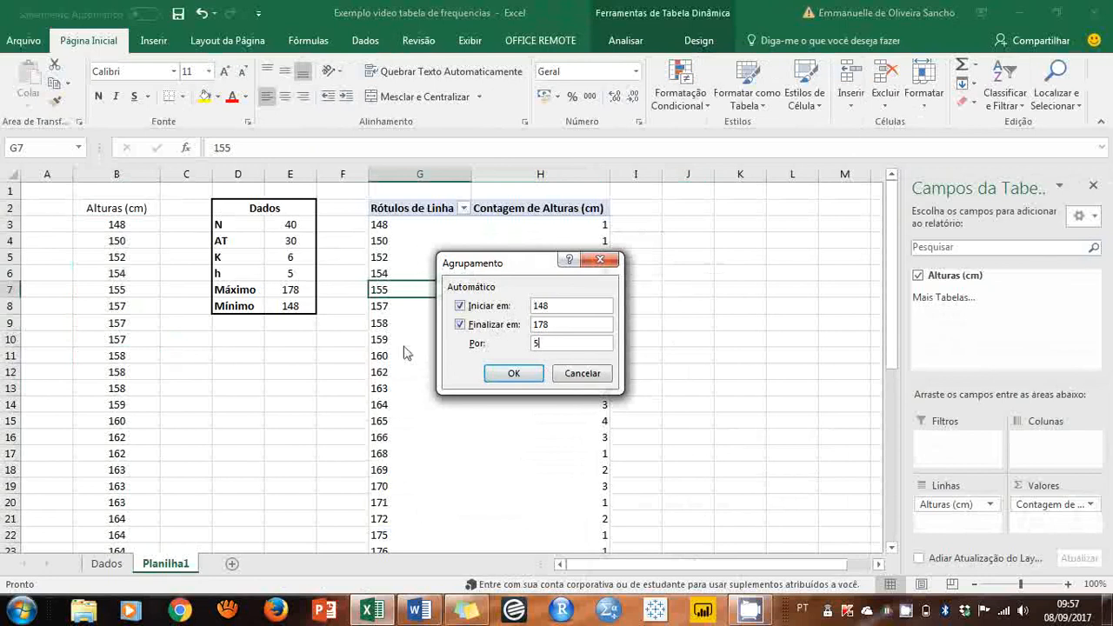
click(513, 374)
- Examine the grouped height classes and their counts against K and h in the Dados table
drag(393, 225, 420, 305)
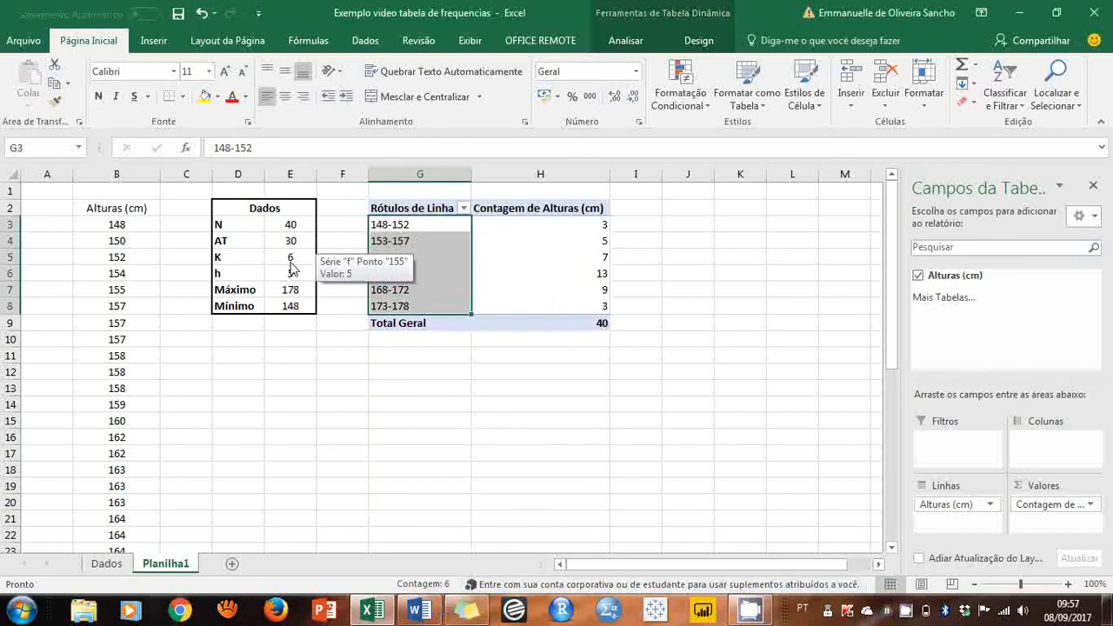
drag(577, 230, 565, 306)
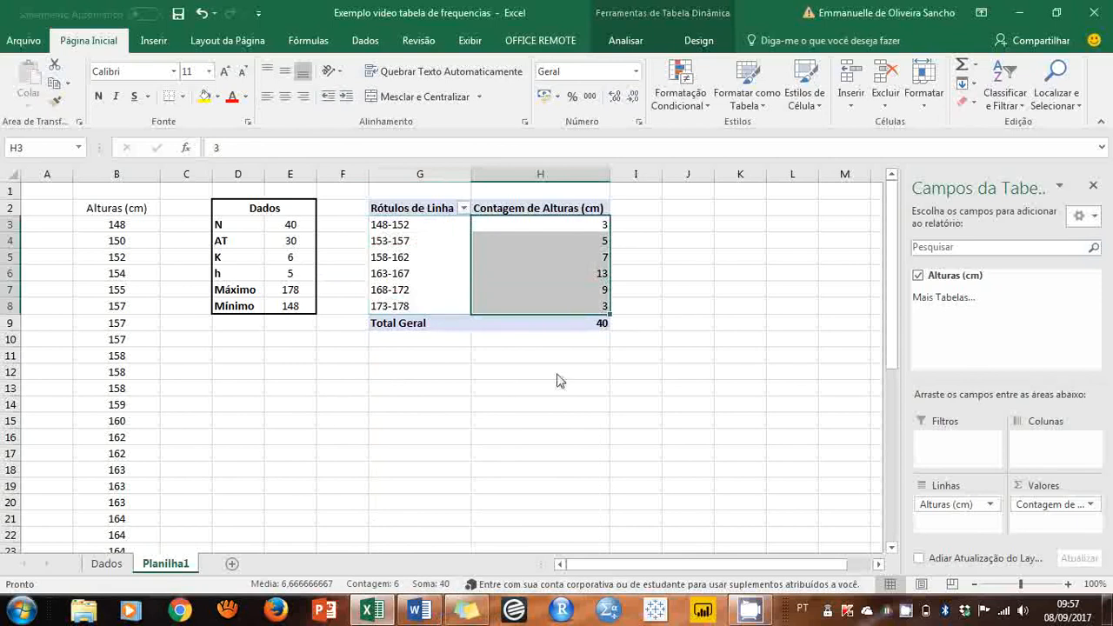
click(414, 230)
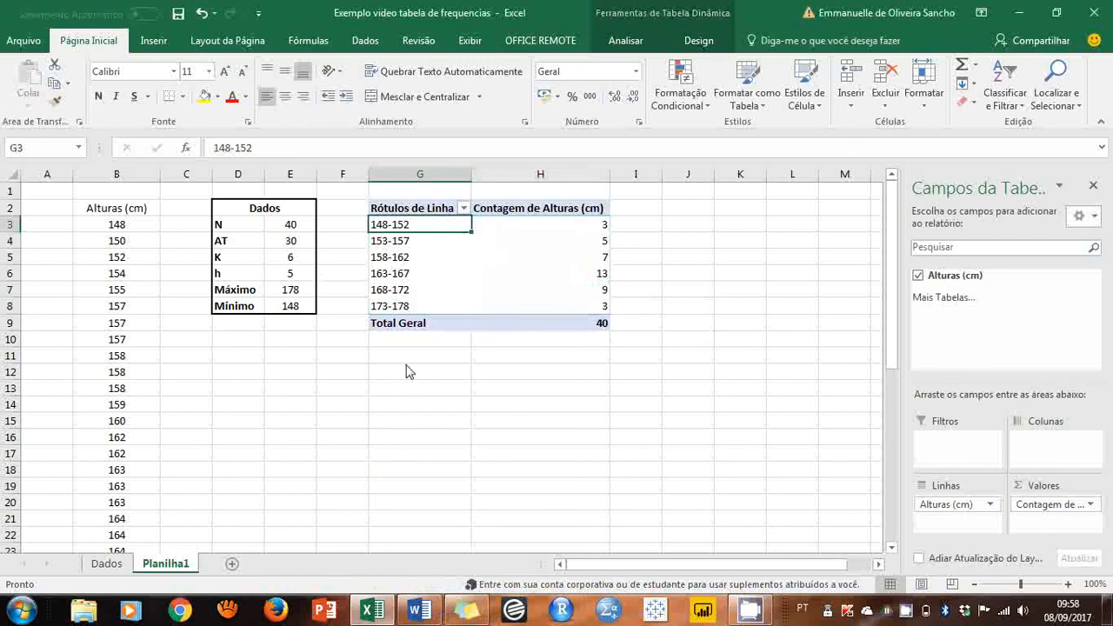
click(710, 344)
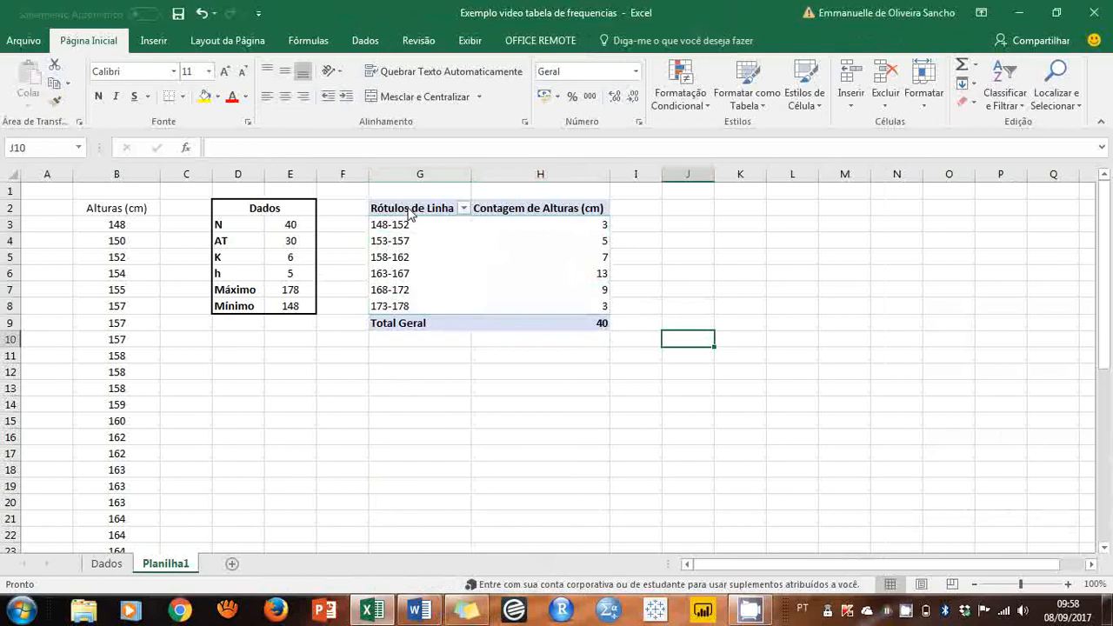
drag(410, 214, 546, 326)
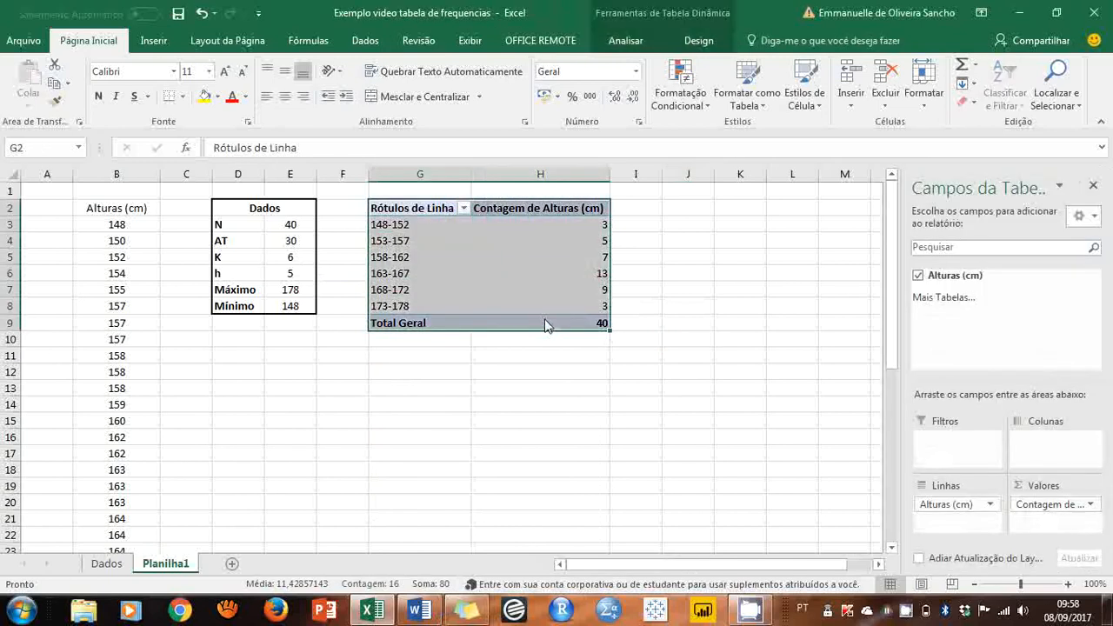
click(444, 388)
- Copy the PivotTable's height classes and counts in G3:H8, without headers and total, to cell J3
drag(417, 228, 542, 311)
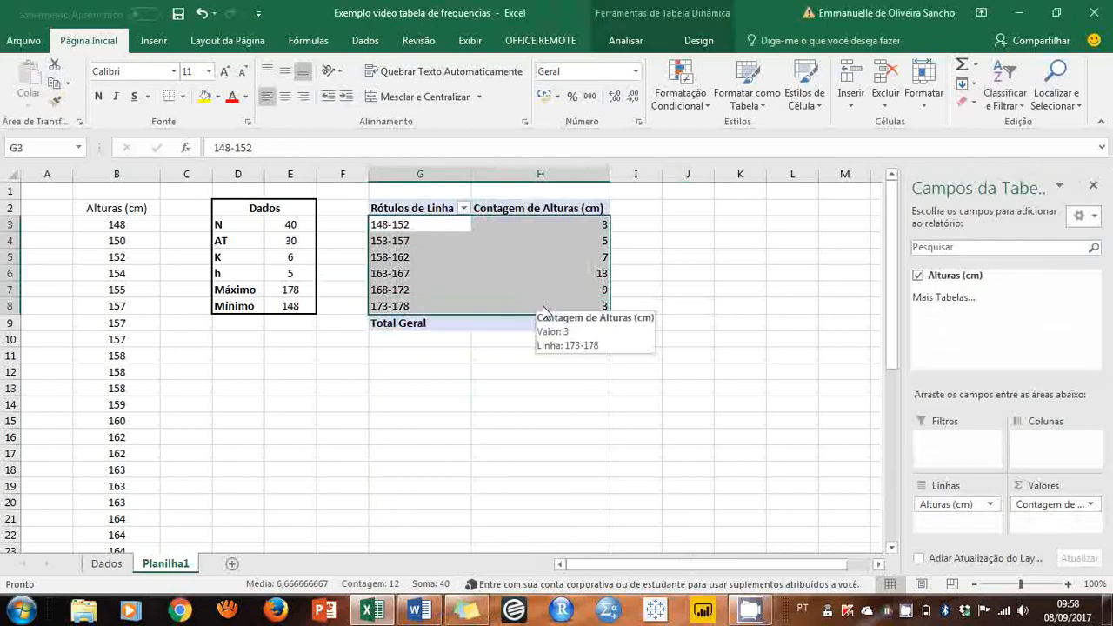
key(ctrl+c)
click(684, 227)
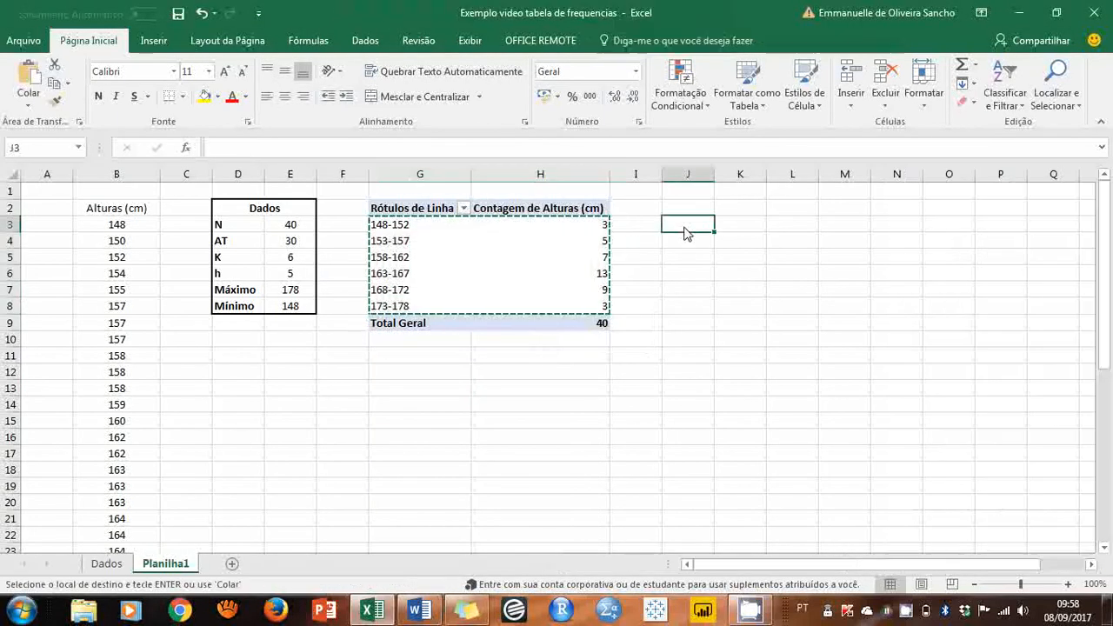
key(ctrl+v)
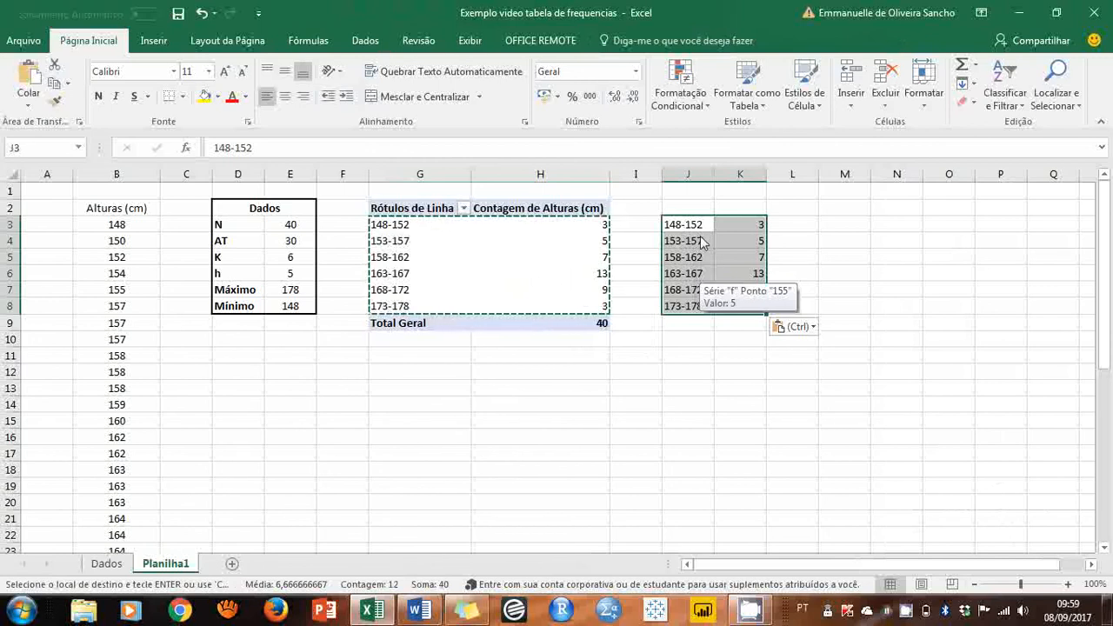
- Keep the pasted classes and counts as values only and delete columns G to I containing the PivotTable
click(809, 328)
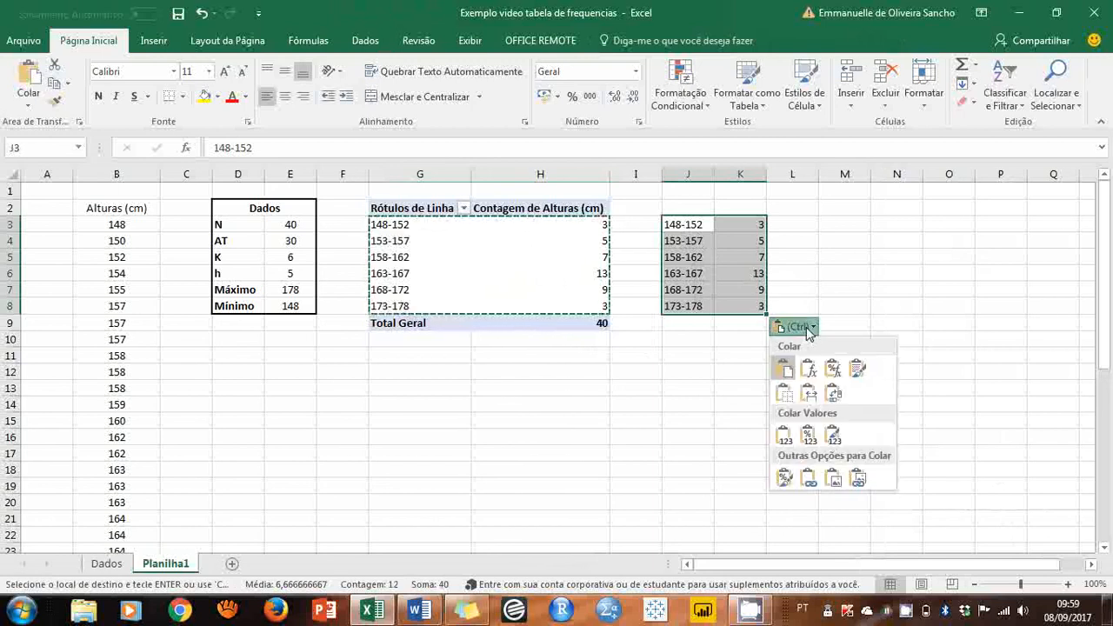
click(785, 438)
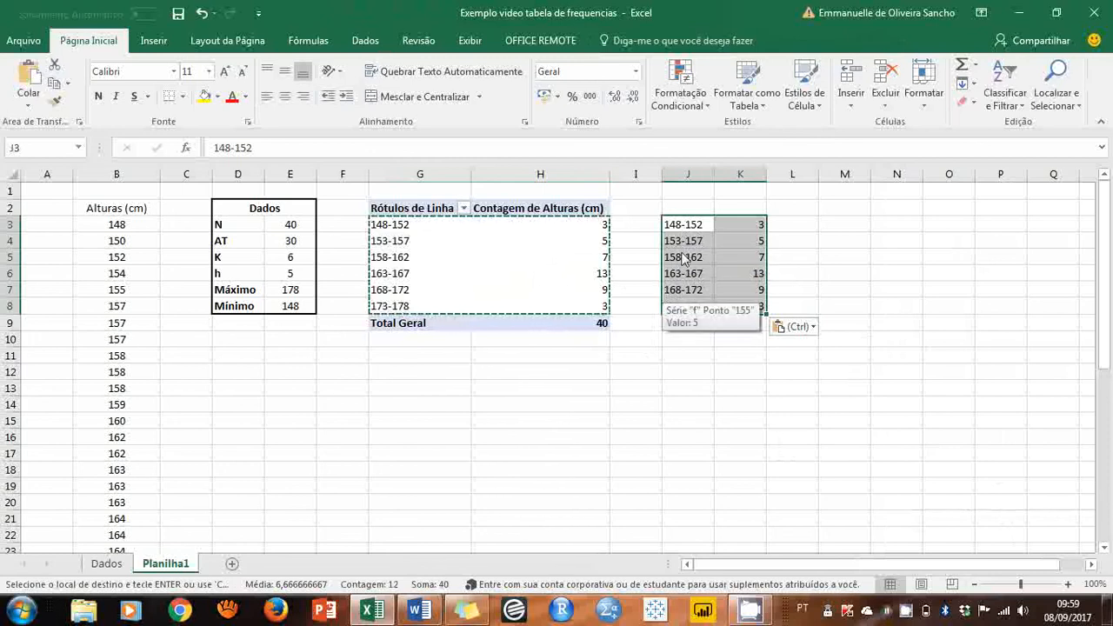
drag(420, 174, 637, 177)
right_click(638, 176)
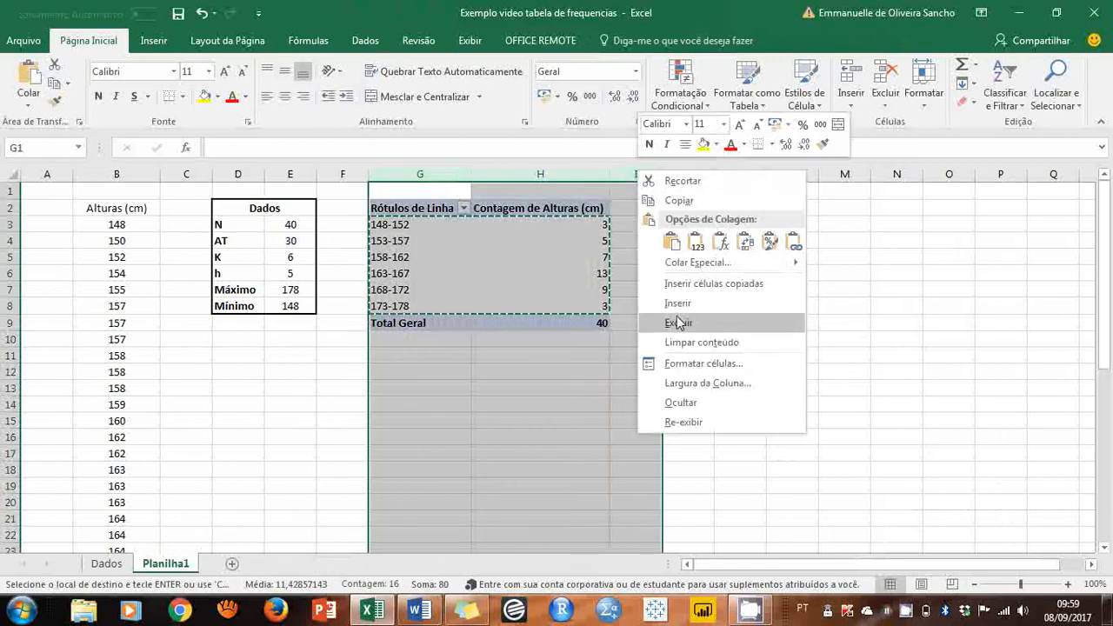
click(677, 320)
click(444, 404)
- Enter the table headers Classes, f, fr, F, Fr and PM in cells G2 to L2
click(405, 208)
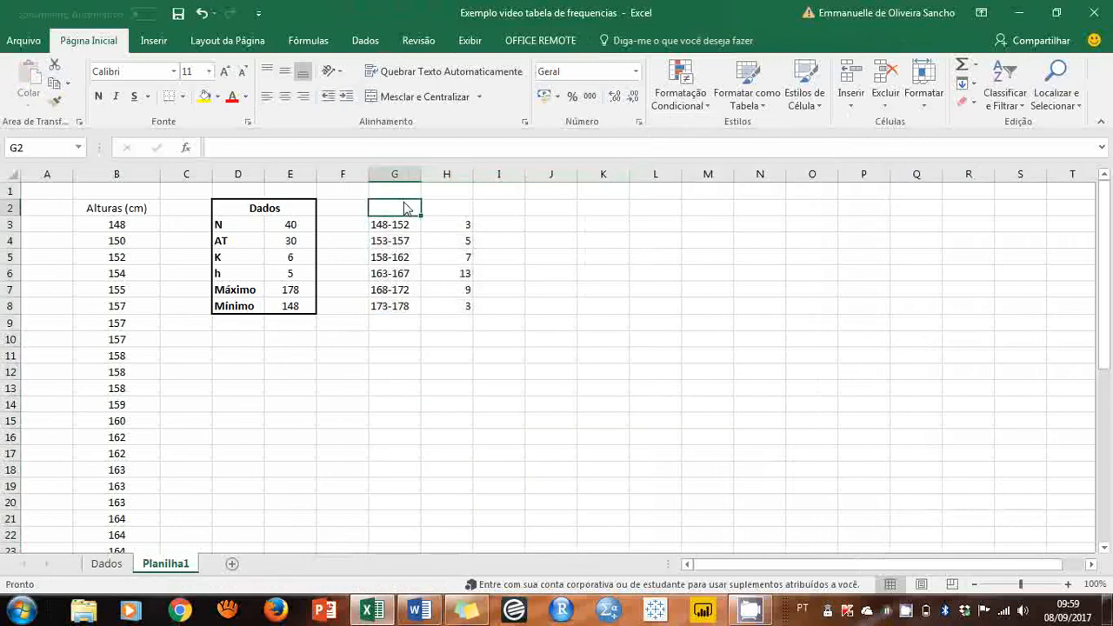
text(Classe)
key(Tab)
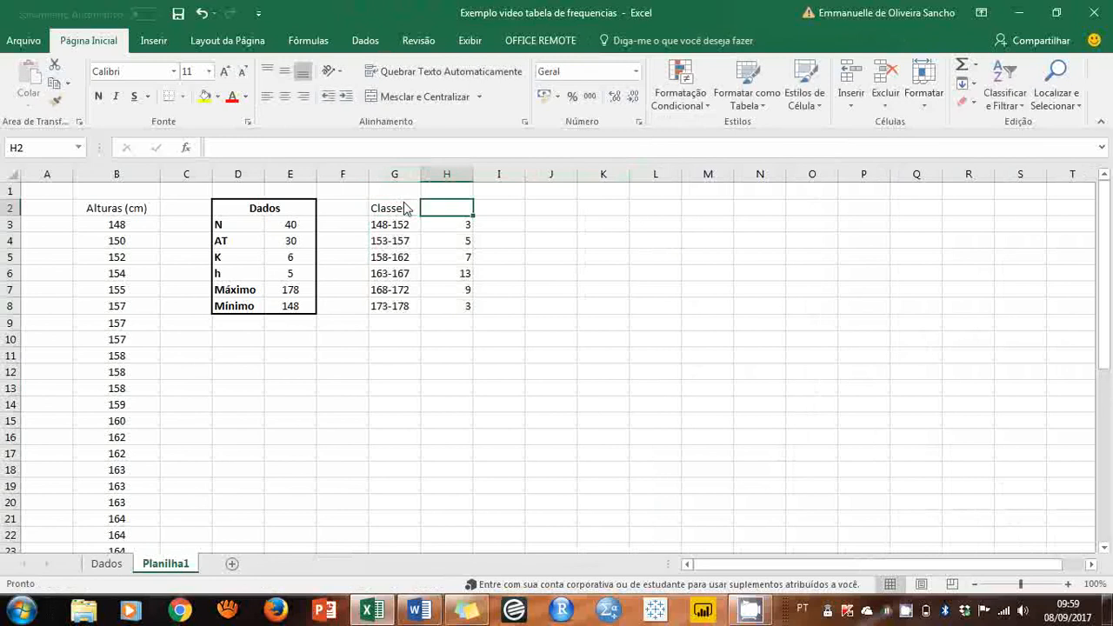
text(f)
key(Tab)
text(fr)
key(Tab)
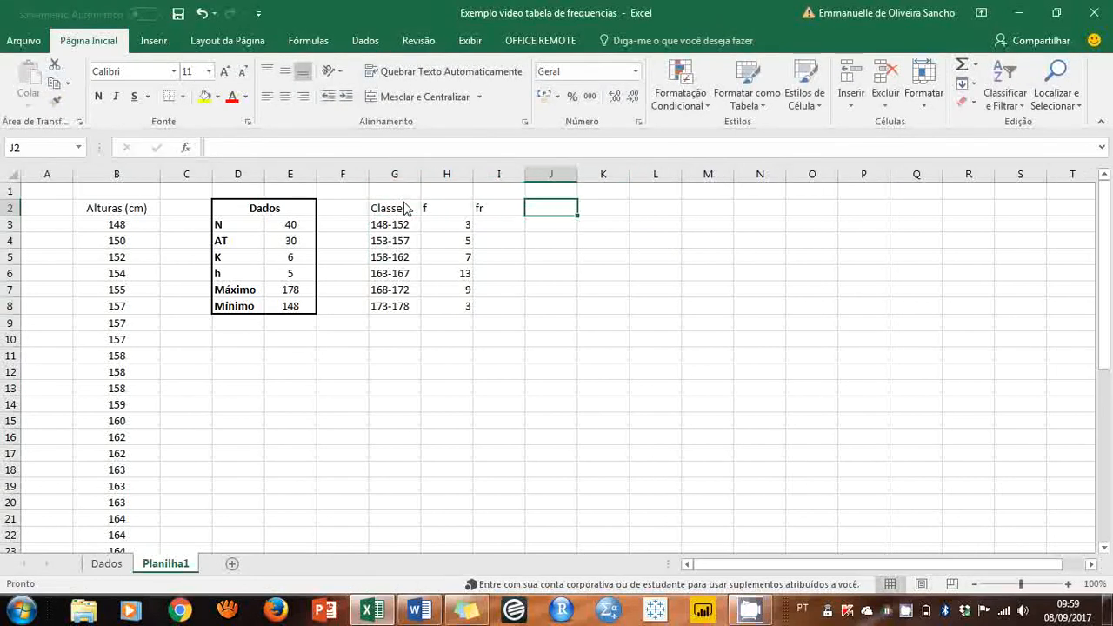
text(F)
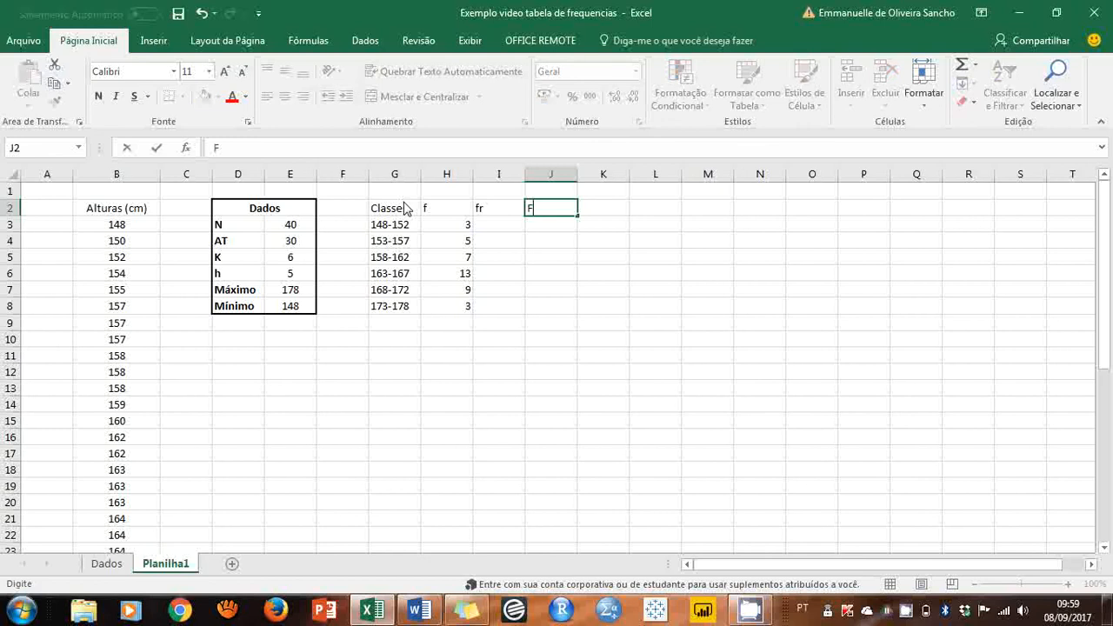
key(Tab)
text(Fr)
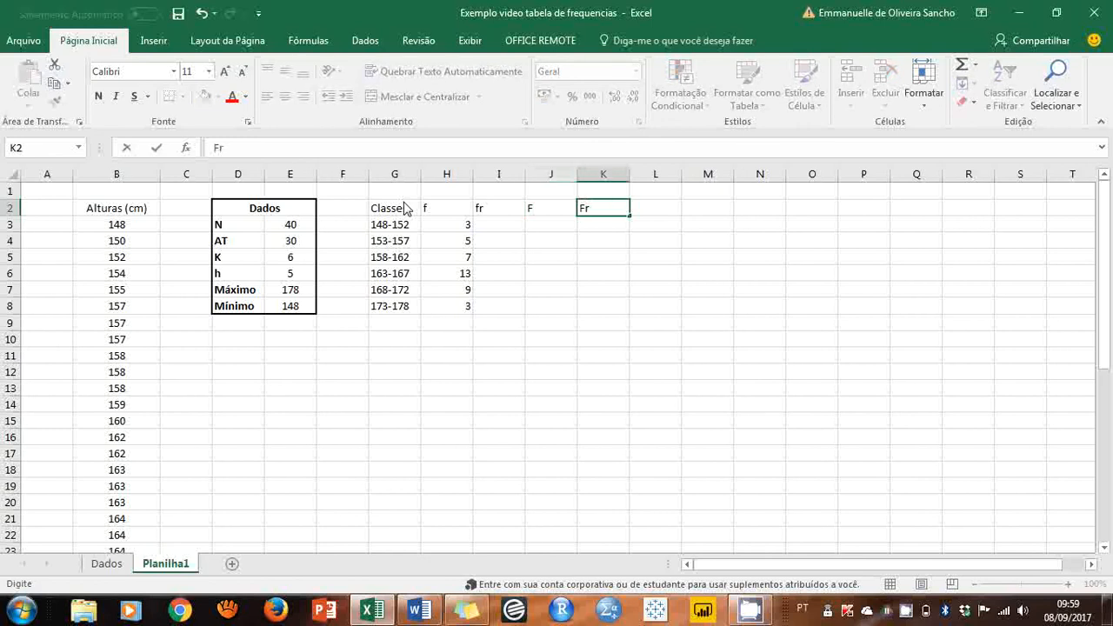
key(Tab)
text(PM)
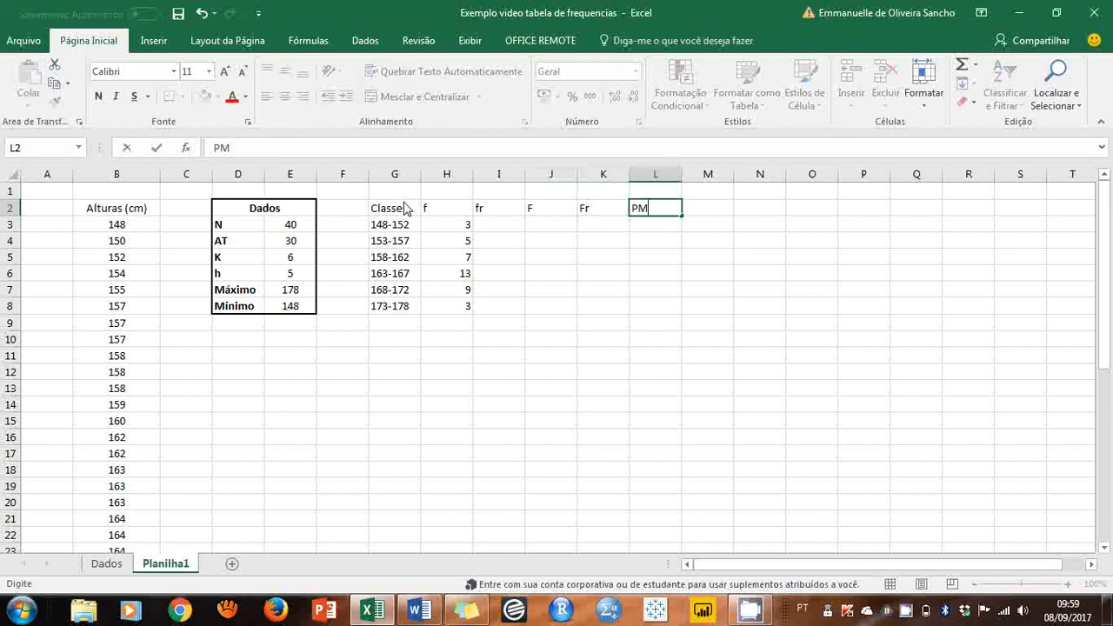
- Center the contents of the frequency table range G2:L8 horizontally and vertically
drag(404, 208, 641, 310)
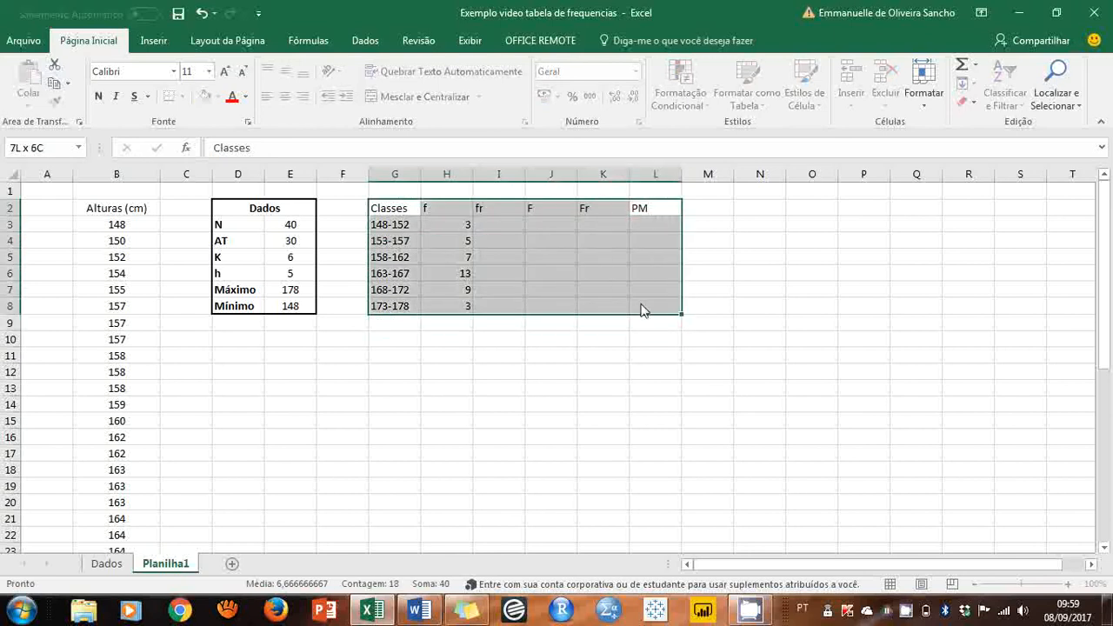
click(287, 99)
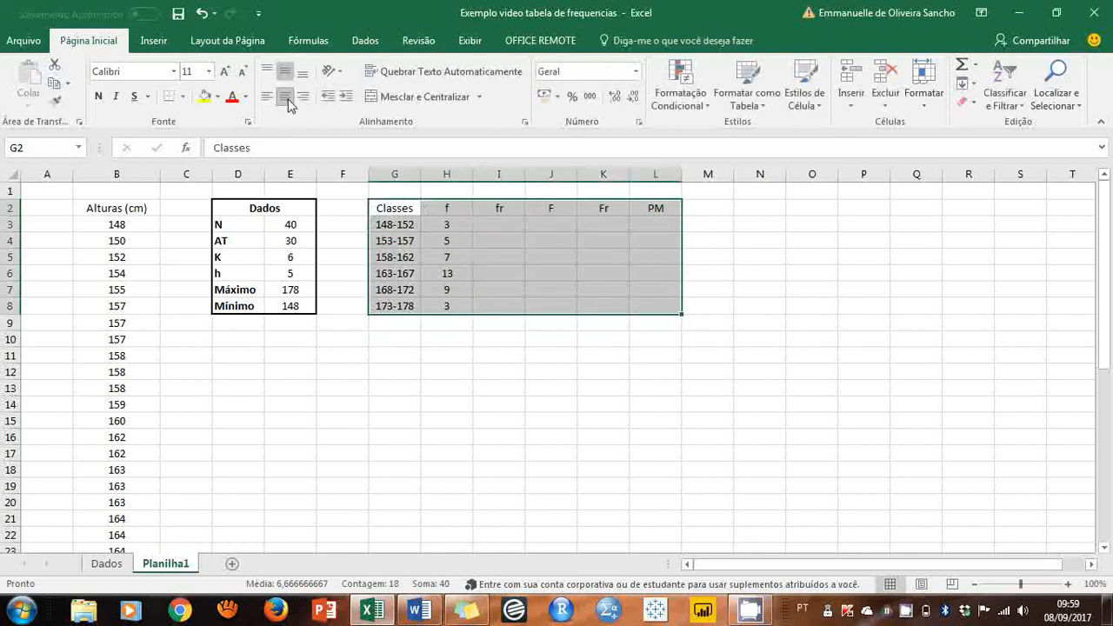
click(534, 260)
- Give the header row G2:L2 a grey fill and bold text, and copy its formatting to G9:L9
drag(395, 209, 653, 210)
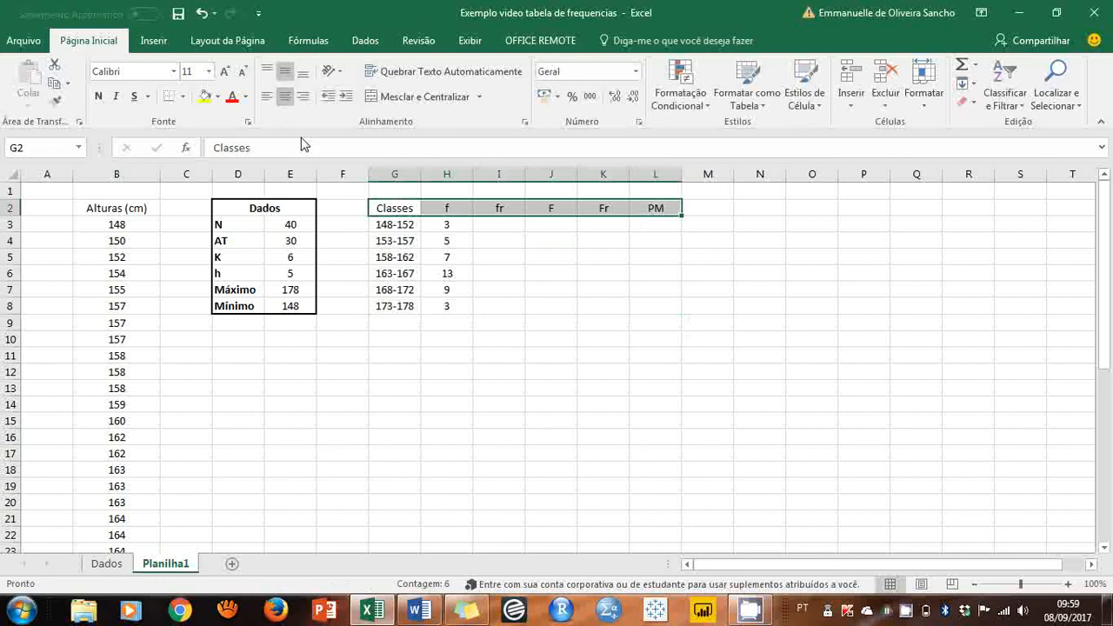
click(218, 96)
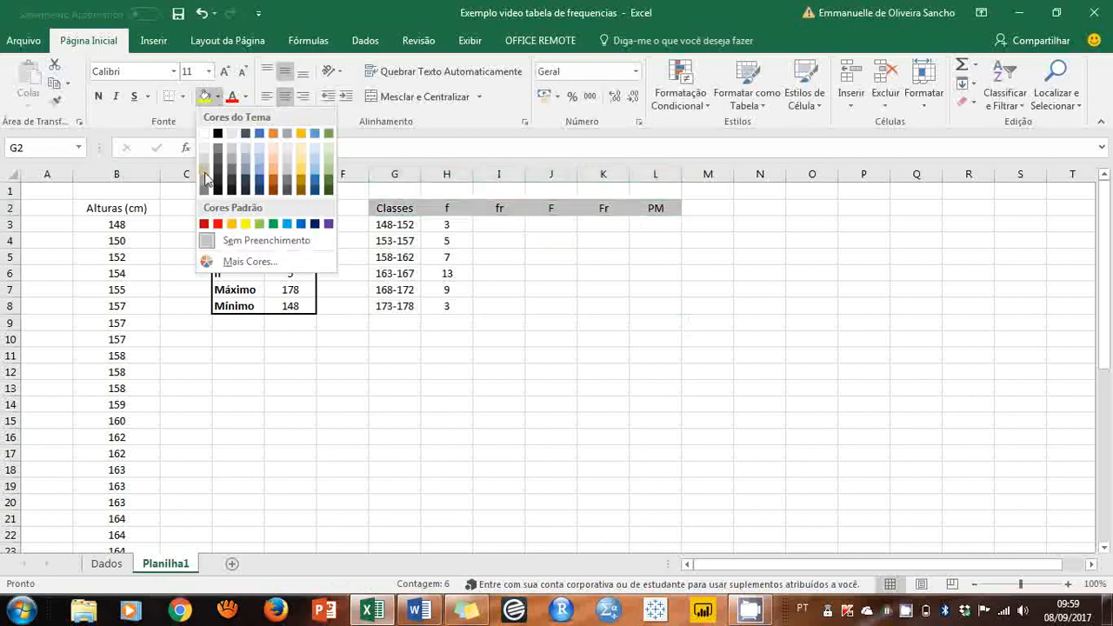
click(205, 177)
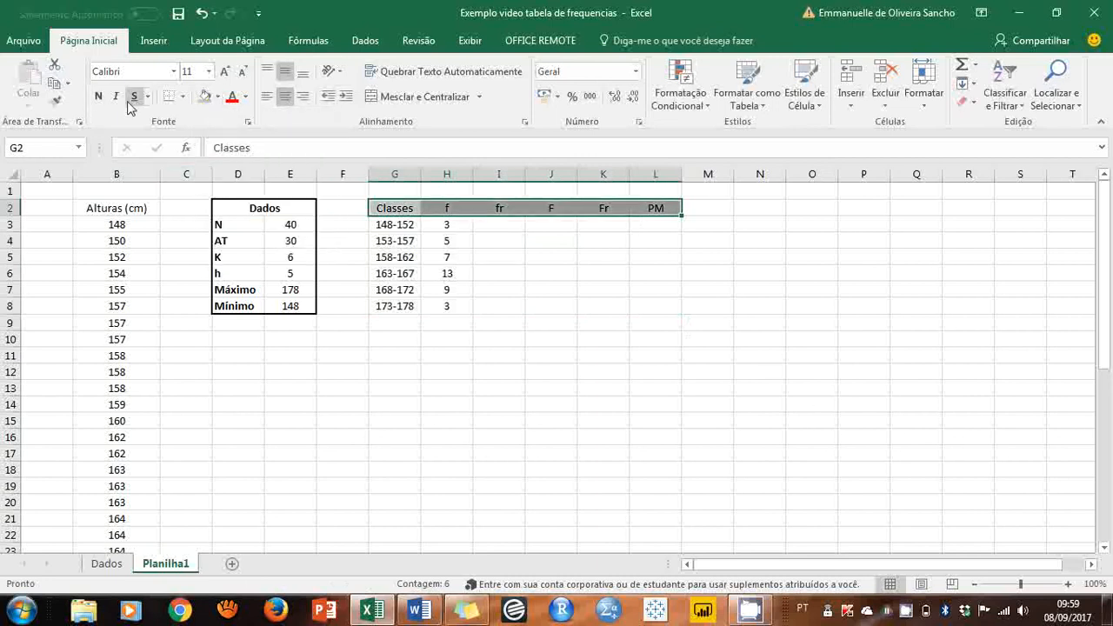
click(98, 96)
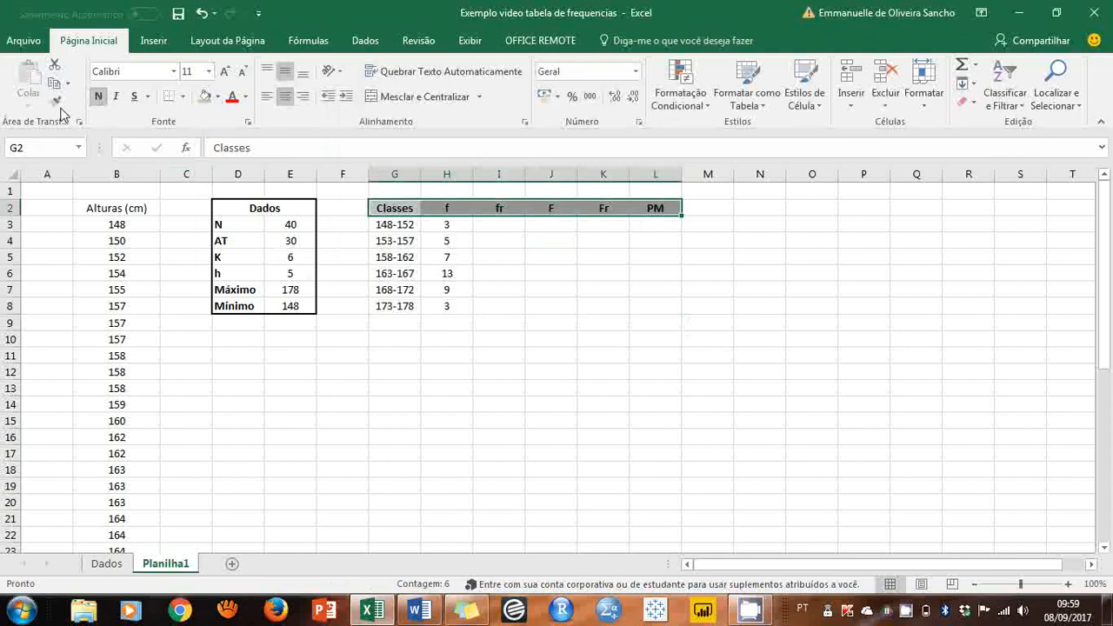
click(57, 104)
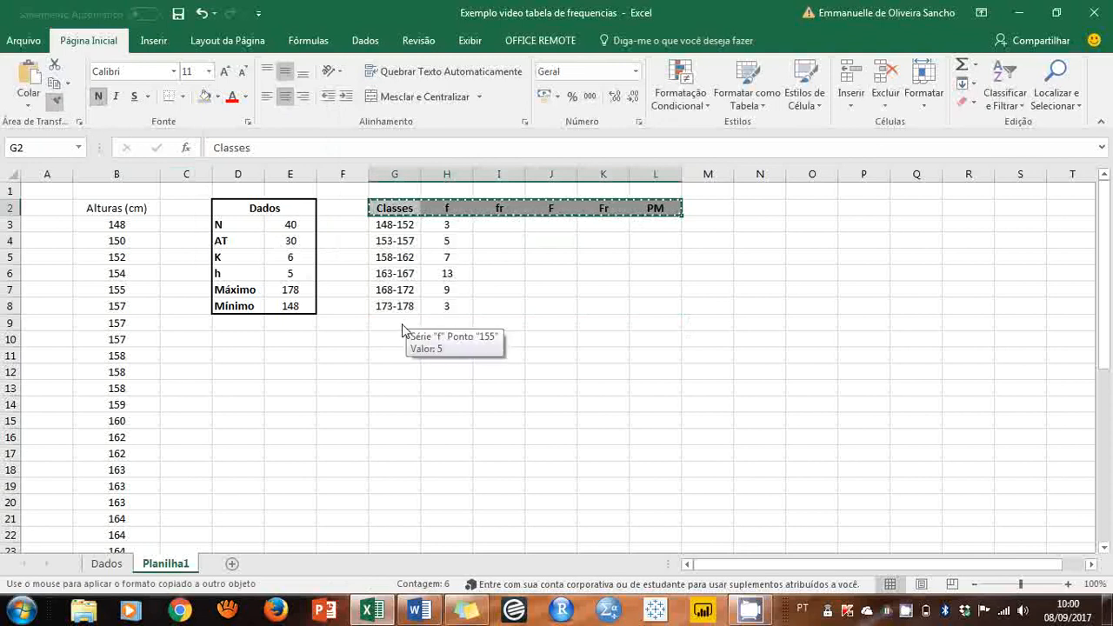
click(380, 330)
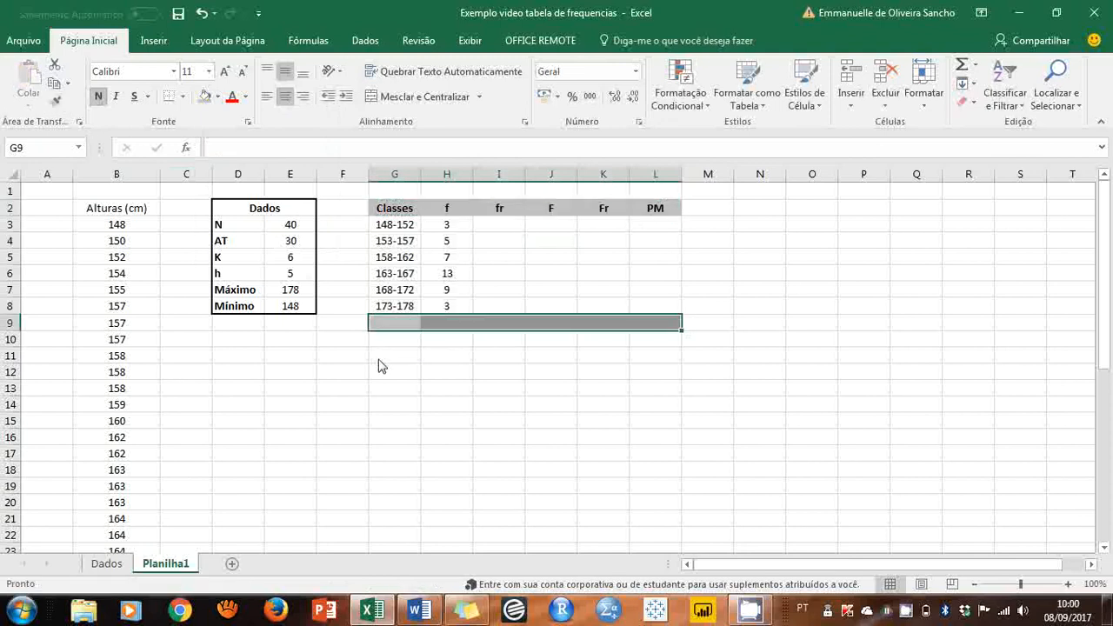
- Try a sum of the separate cells H3, H6, E5, B11 and B16 in cell H9
click(455, 322)
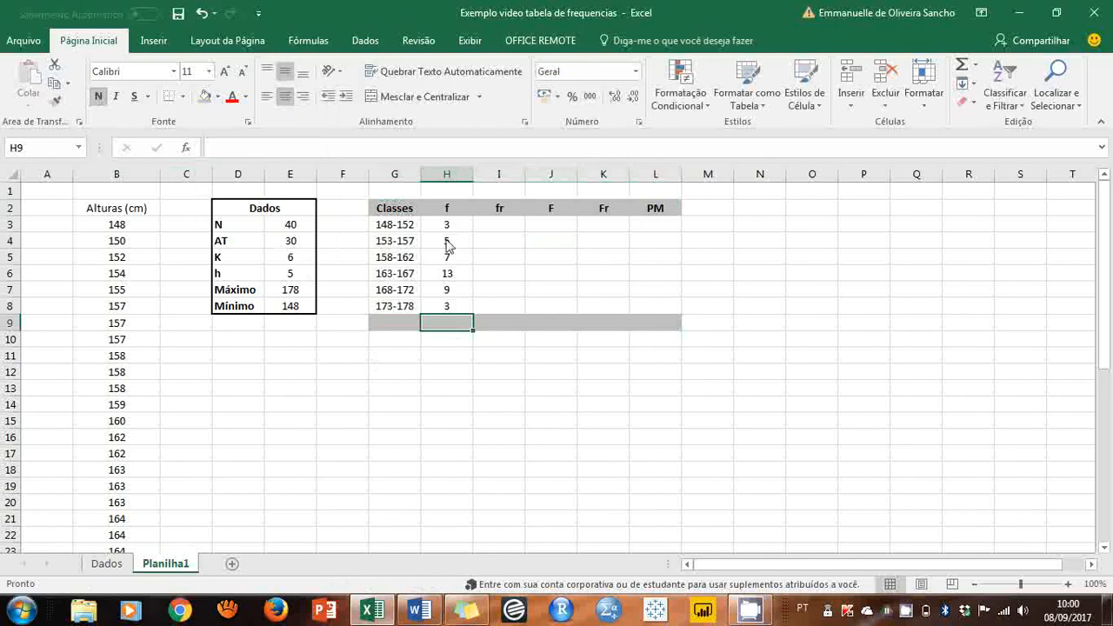
click(962, 69)
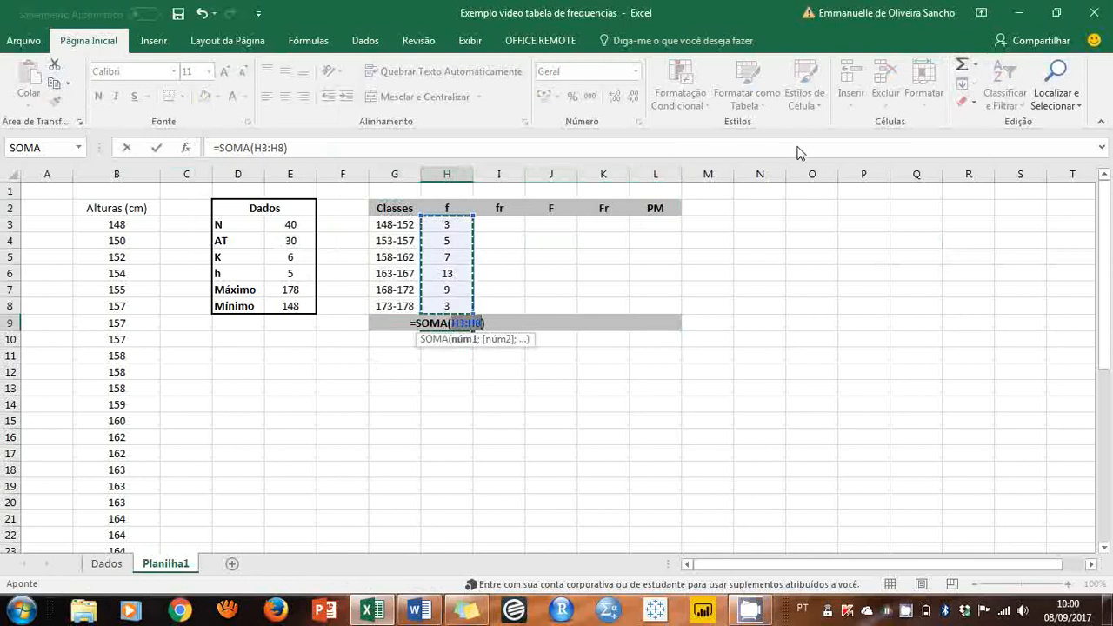
click(447, 225)
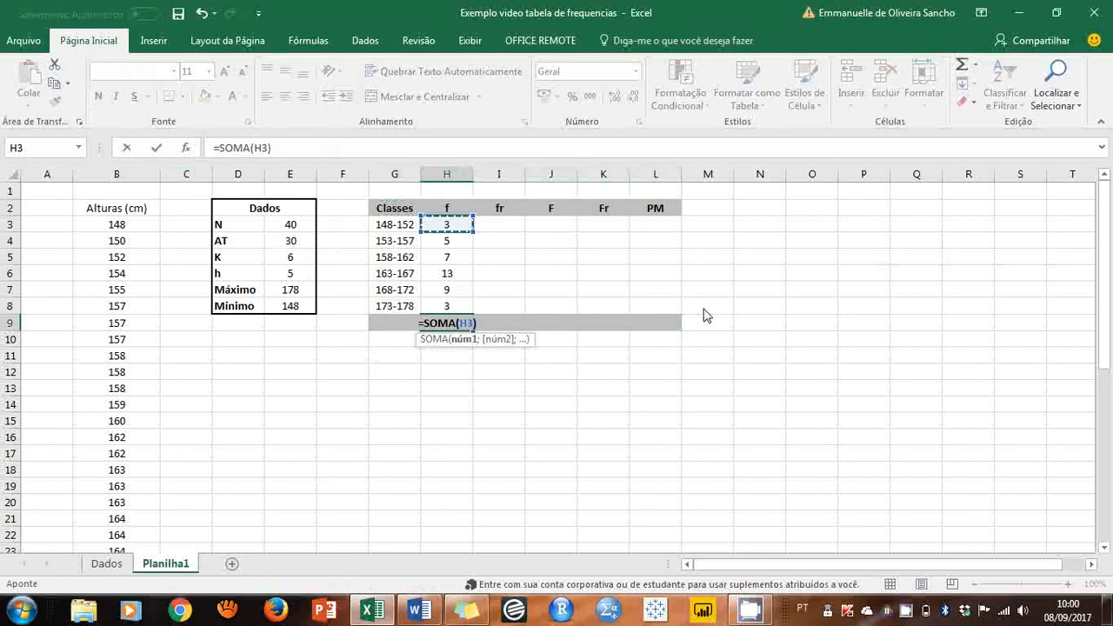
ctrl+click(446, 273)
ctrl+click(290, 258)
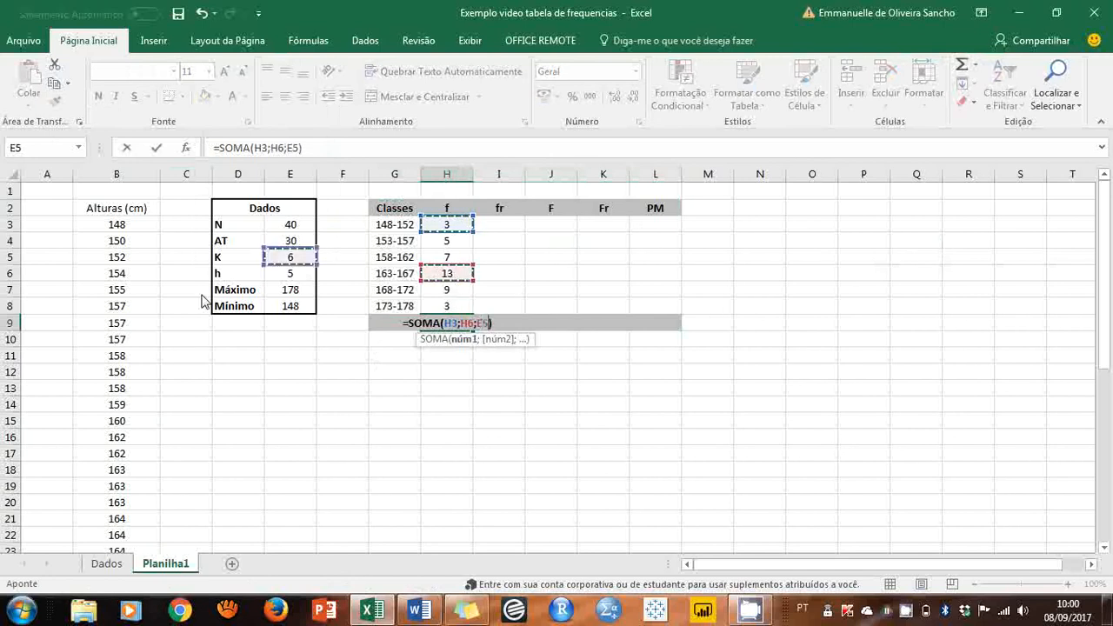
ctrl+click(120, 356)
ctrl+click(117, 437)
key(Return)
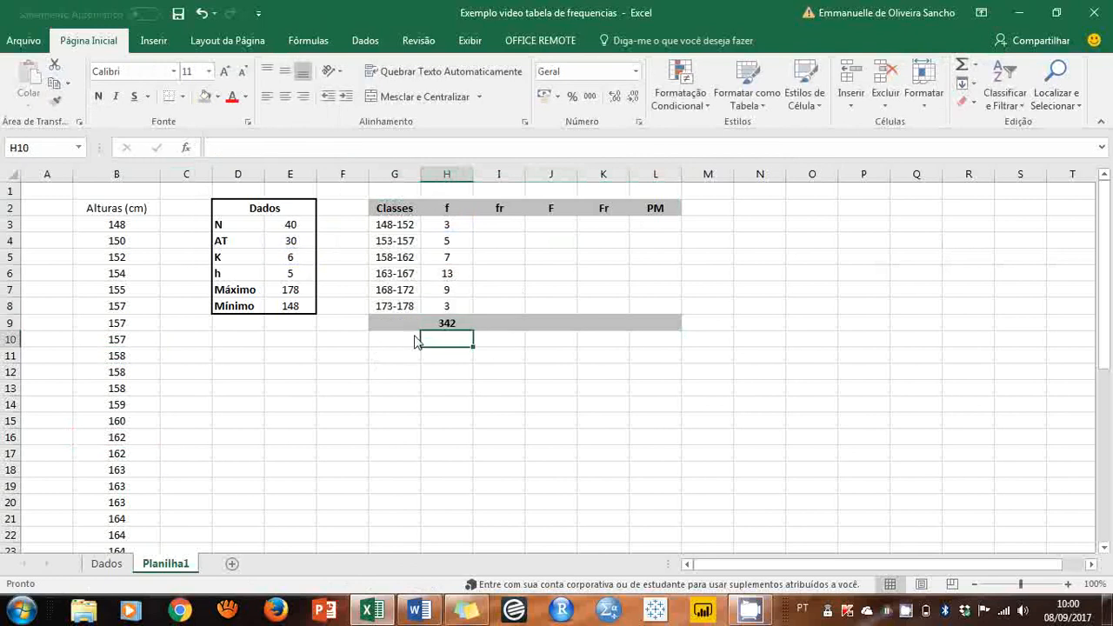
- Replace the formula in H9 with the sum of the frequencies in H3:H8
click(452, 325)
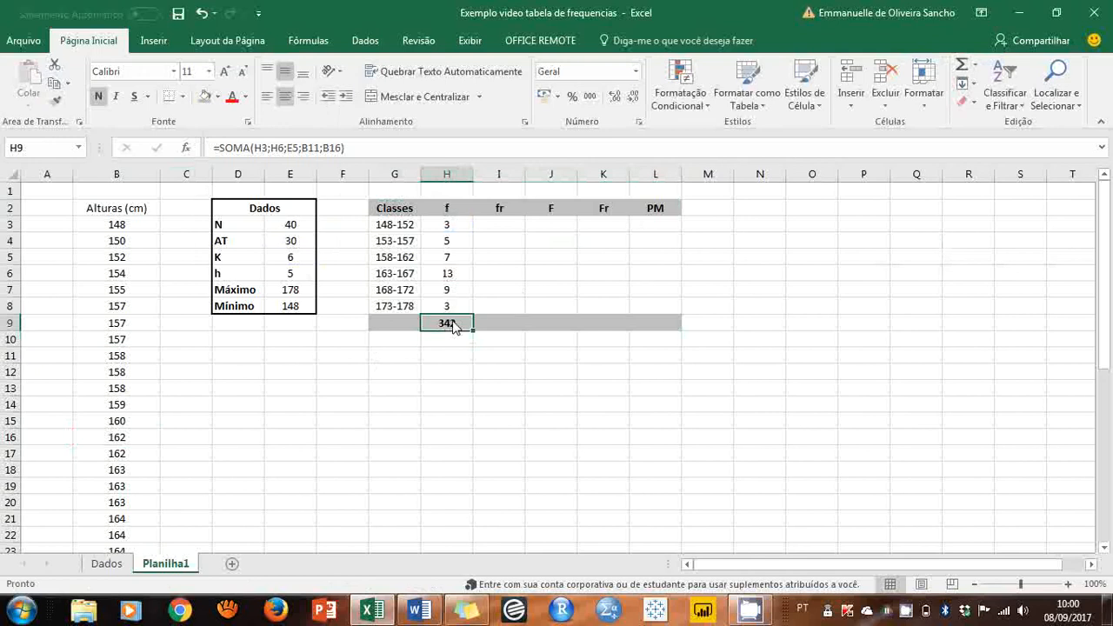
click(962, 68)
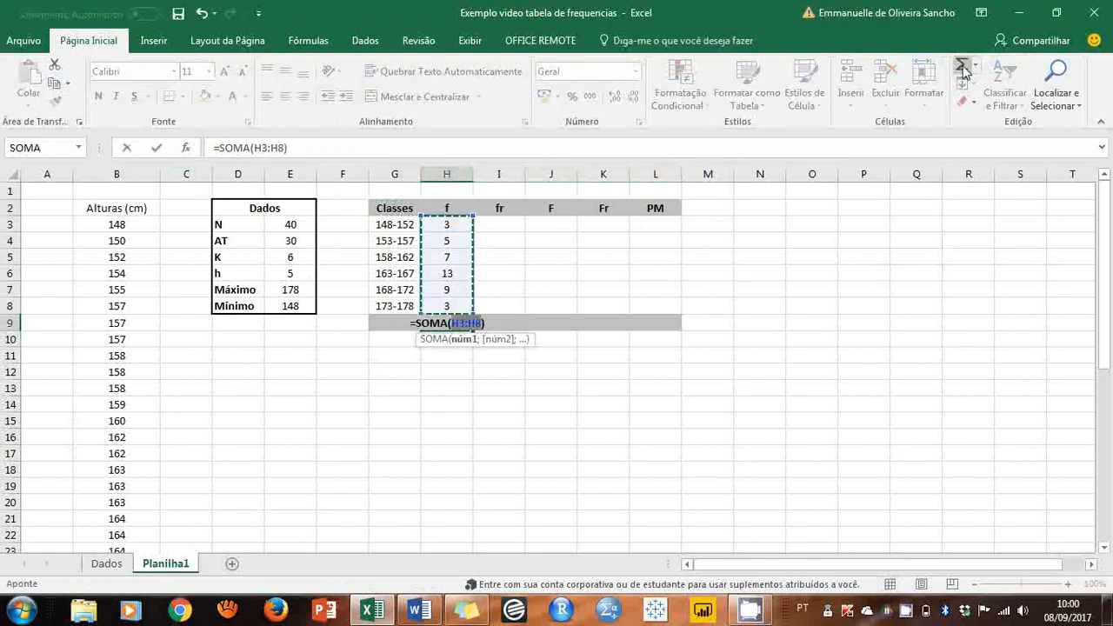
key(Return)
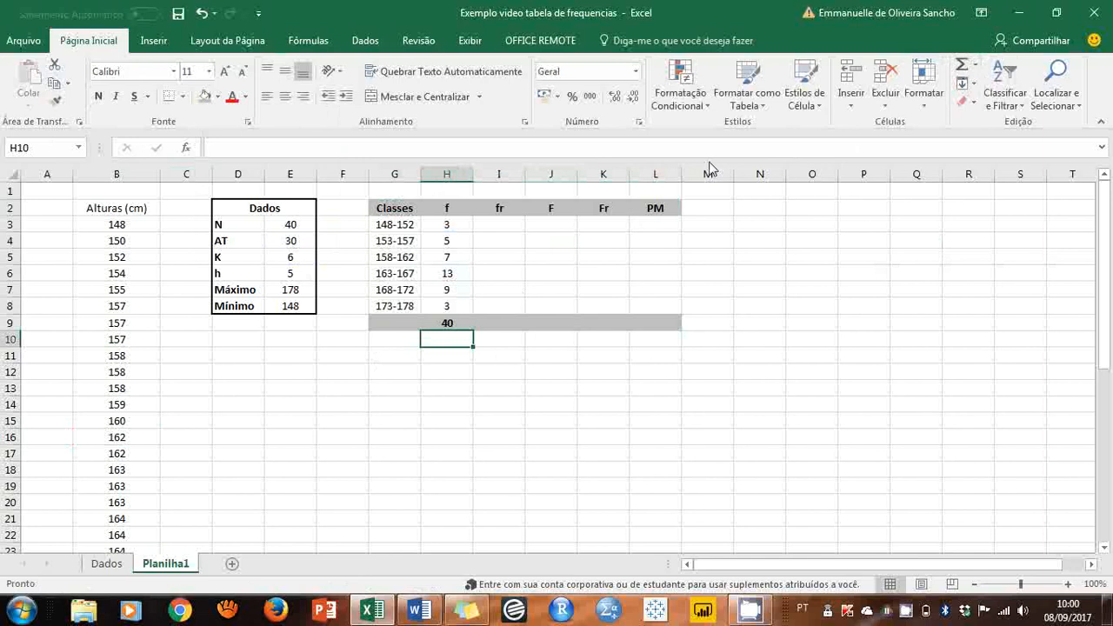
click(481, 395)
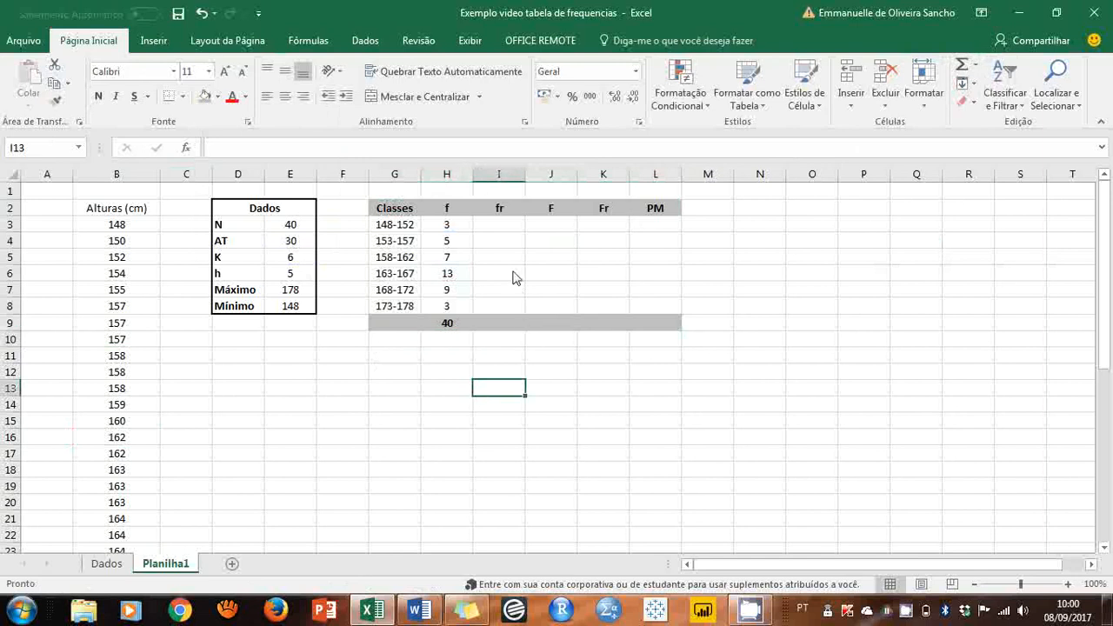
- Calculate the first class's relative frequency in I3 with the formula =H3/H9
click(511, 228)
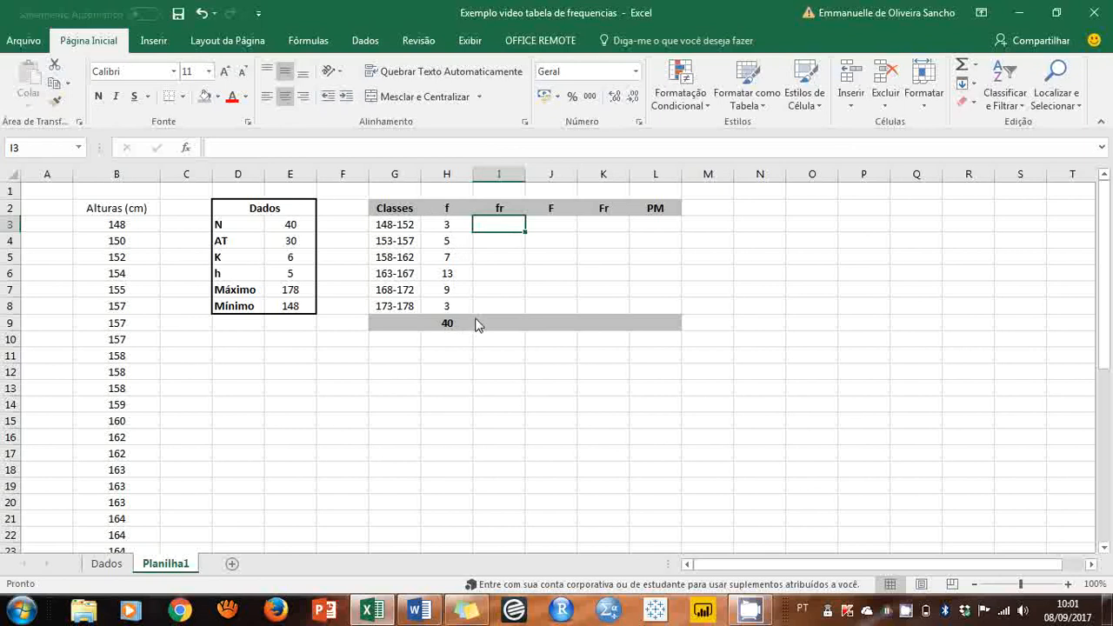
text(=)
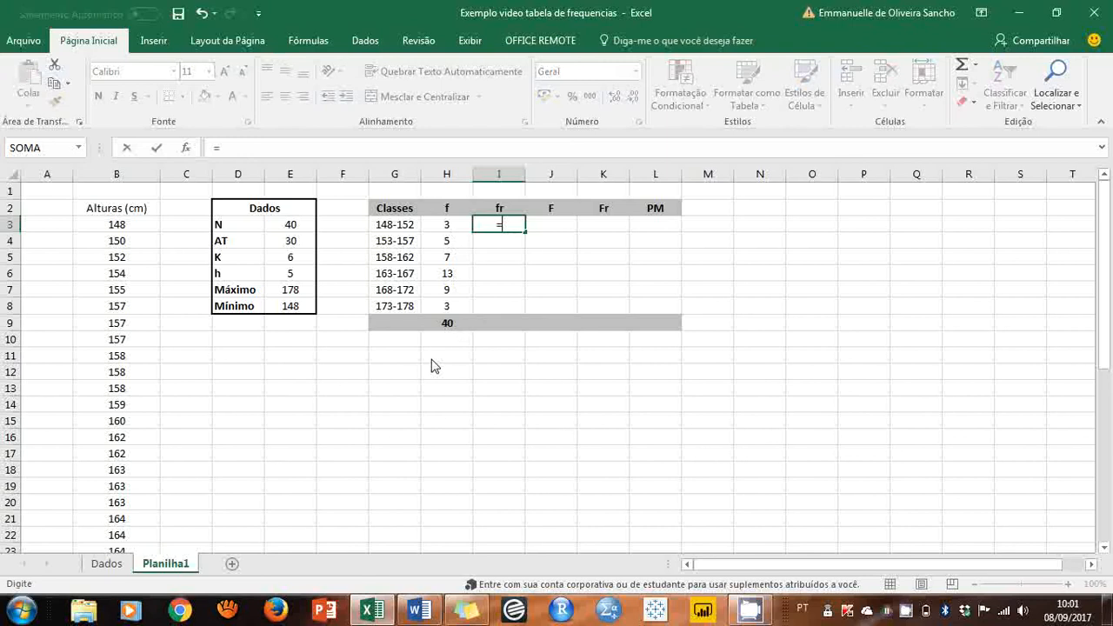
click(452, 227)
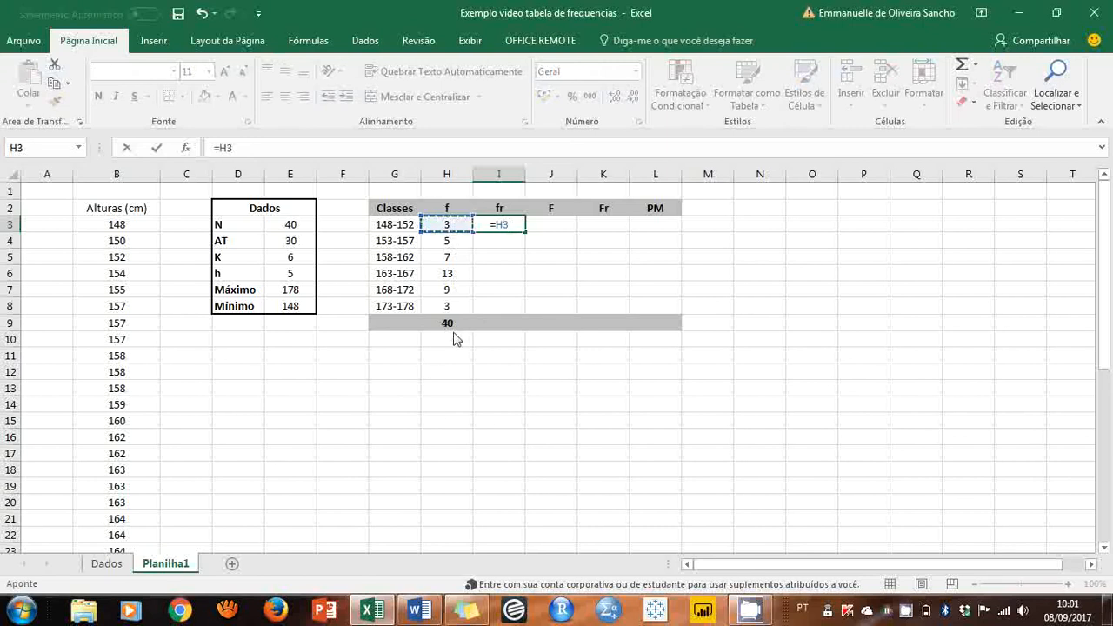
text(/)
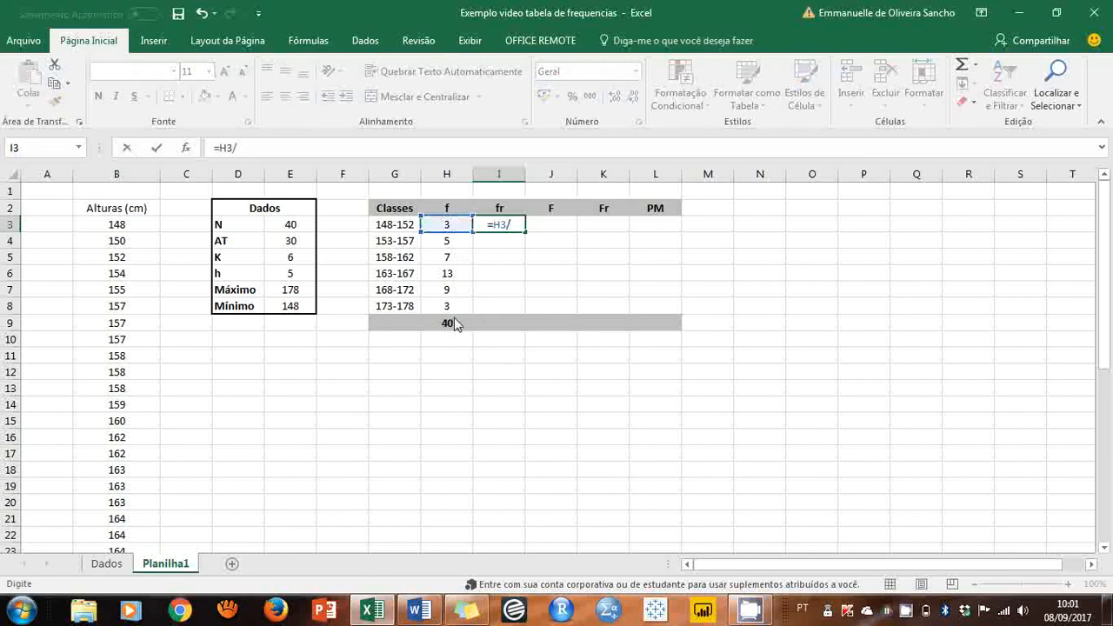
click(453, 322)
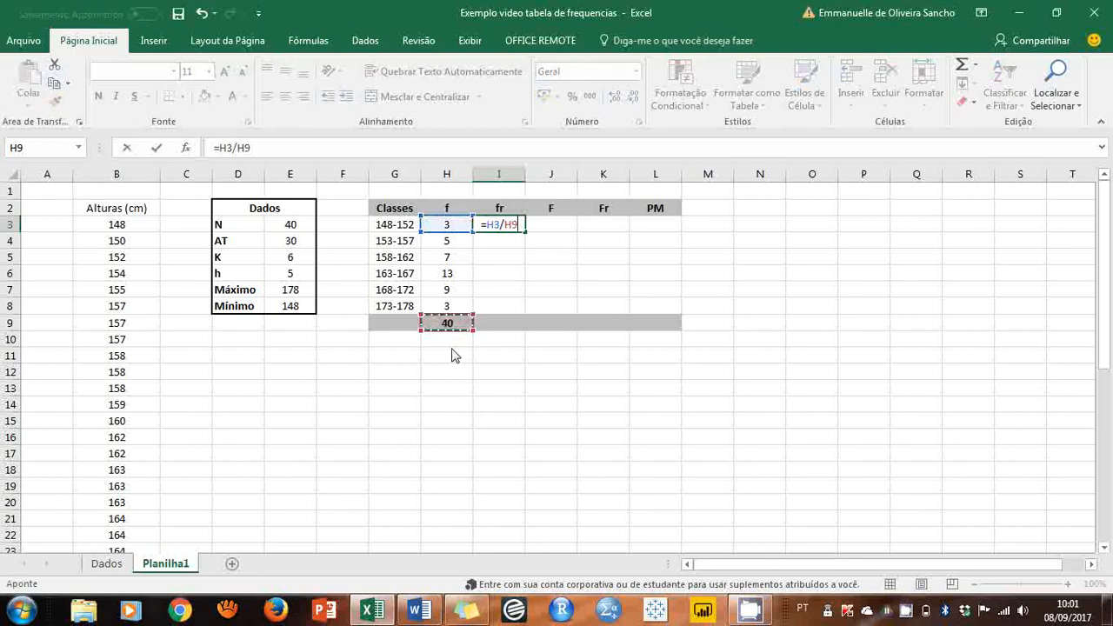
key(Return)
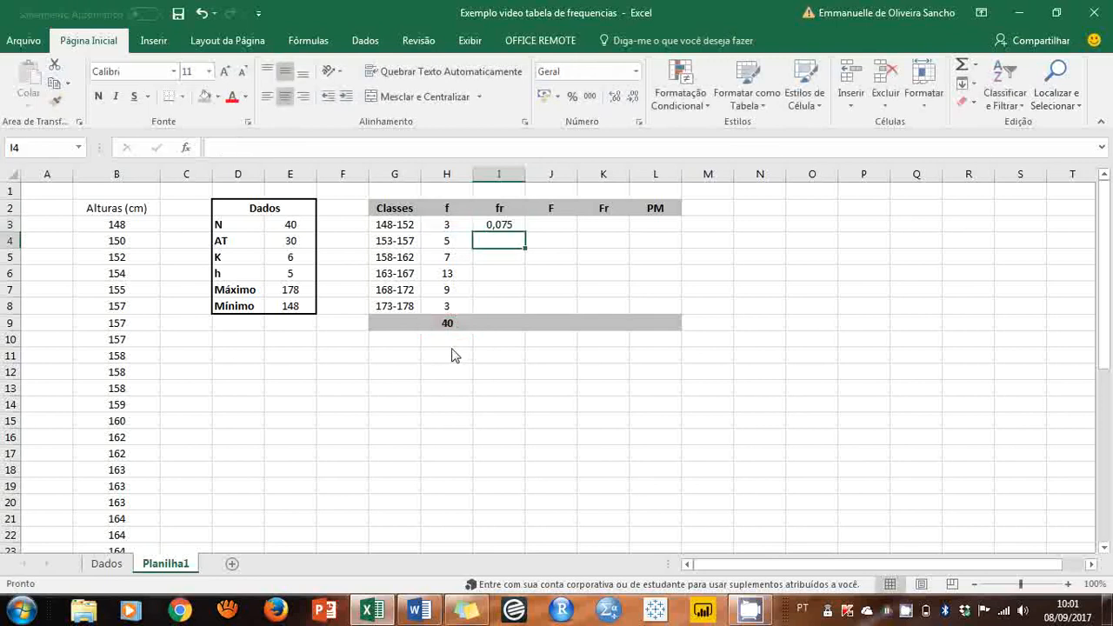
- Fill the relative frequency formula from I3 down to I8 and compare the formulas in I4 and I3
click(506, 227)
drag(527, 233, 518, 307)
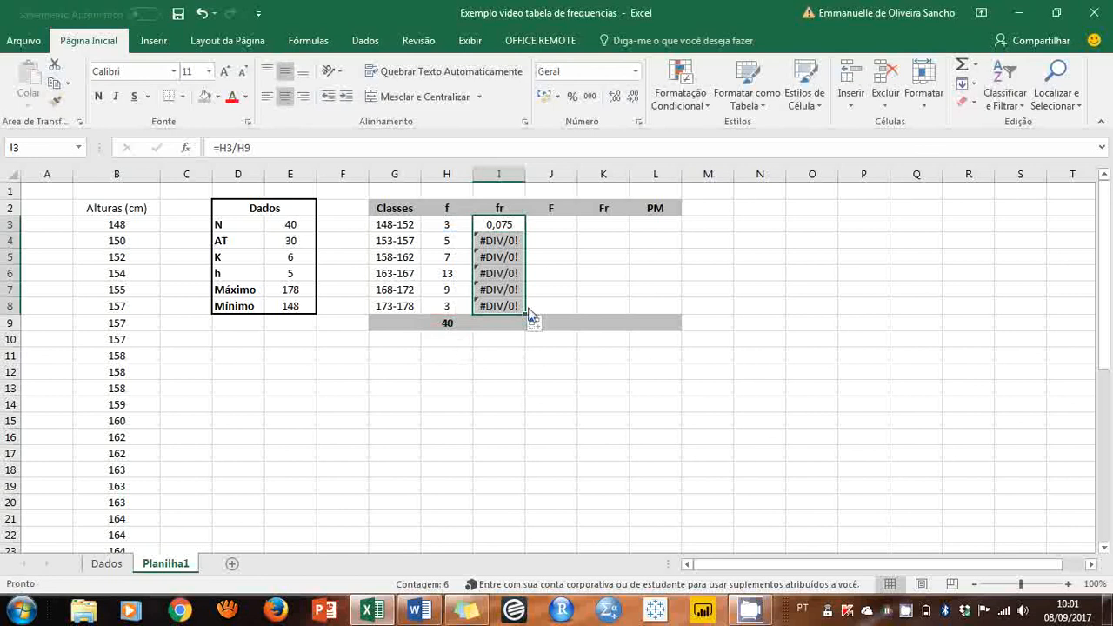
click(511, 244)
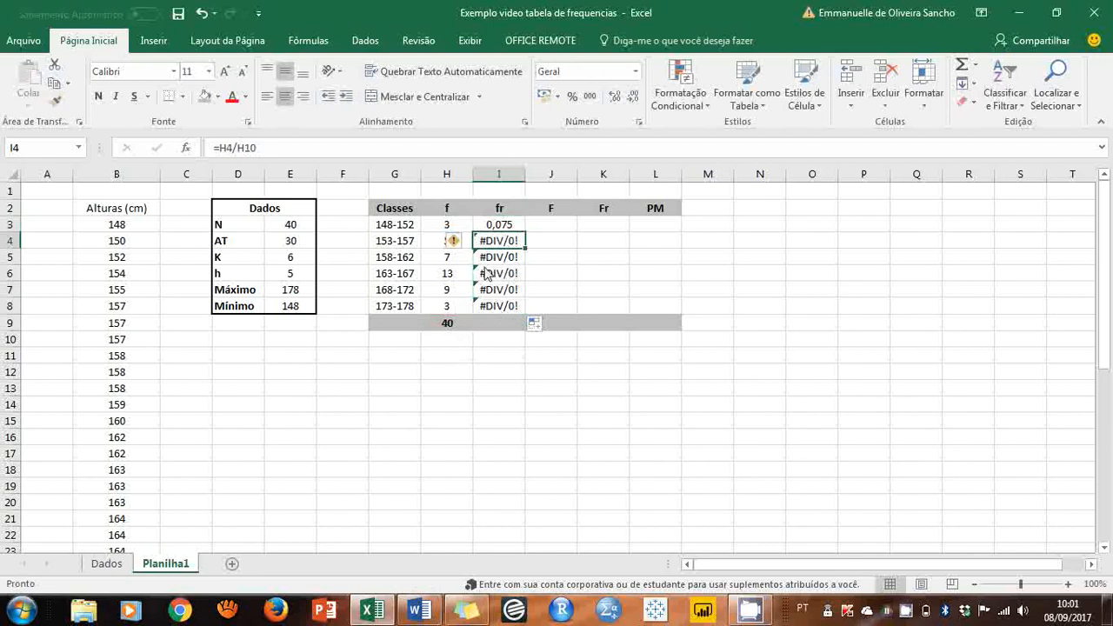
click(499, 222)
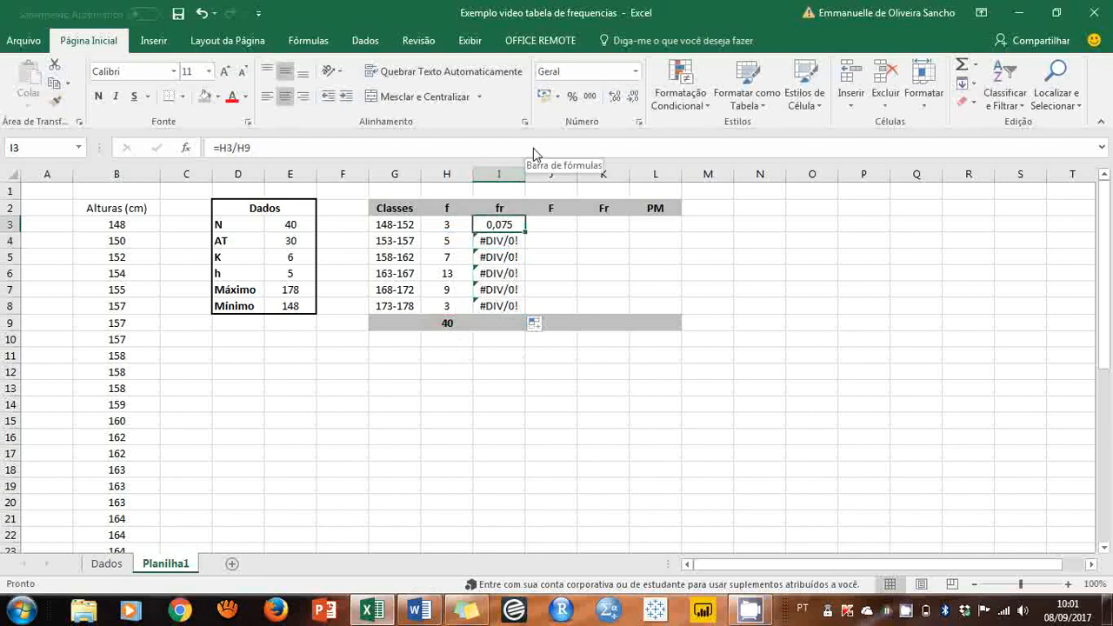
- Inspect which cells the formulas in I3, I4 and I5 reference, and check the total in H9
click(470, 150)
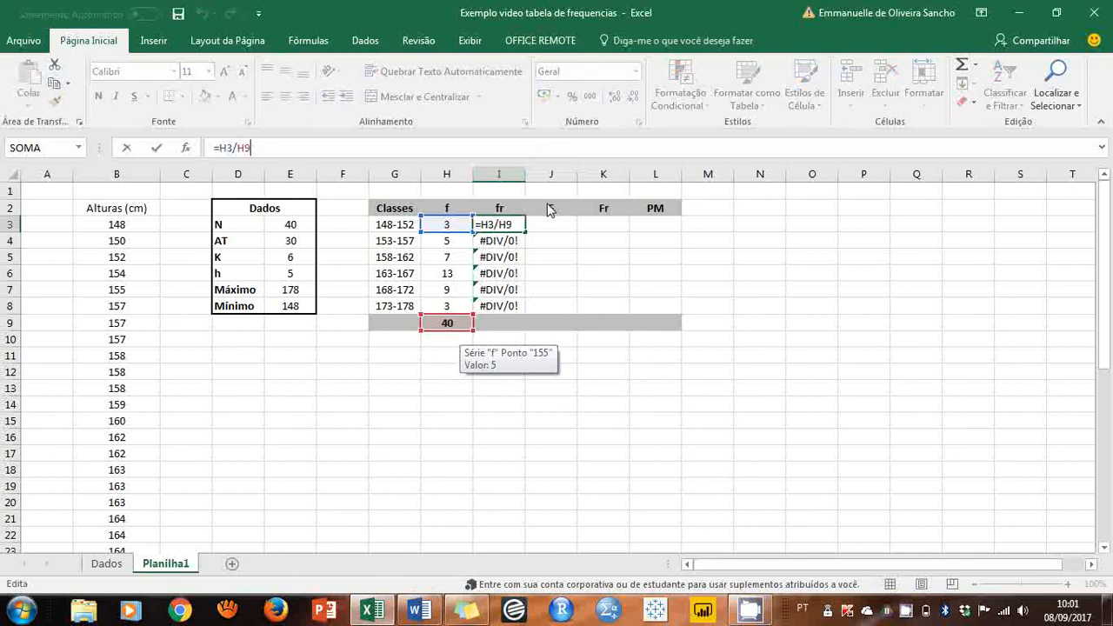
key(Return)
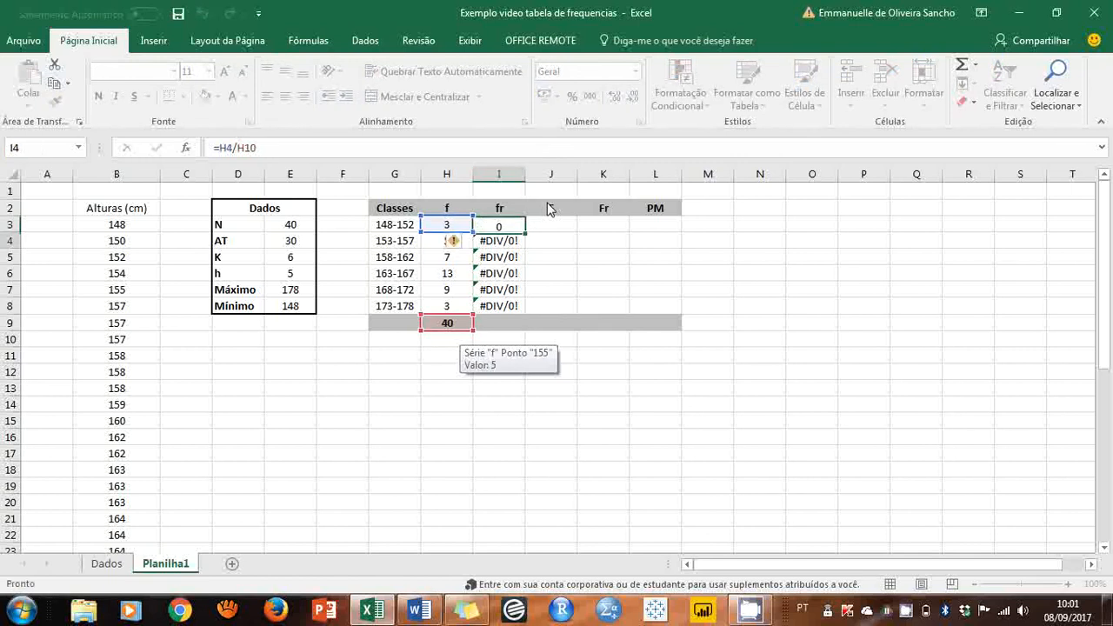
click(540, 149)
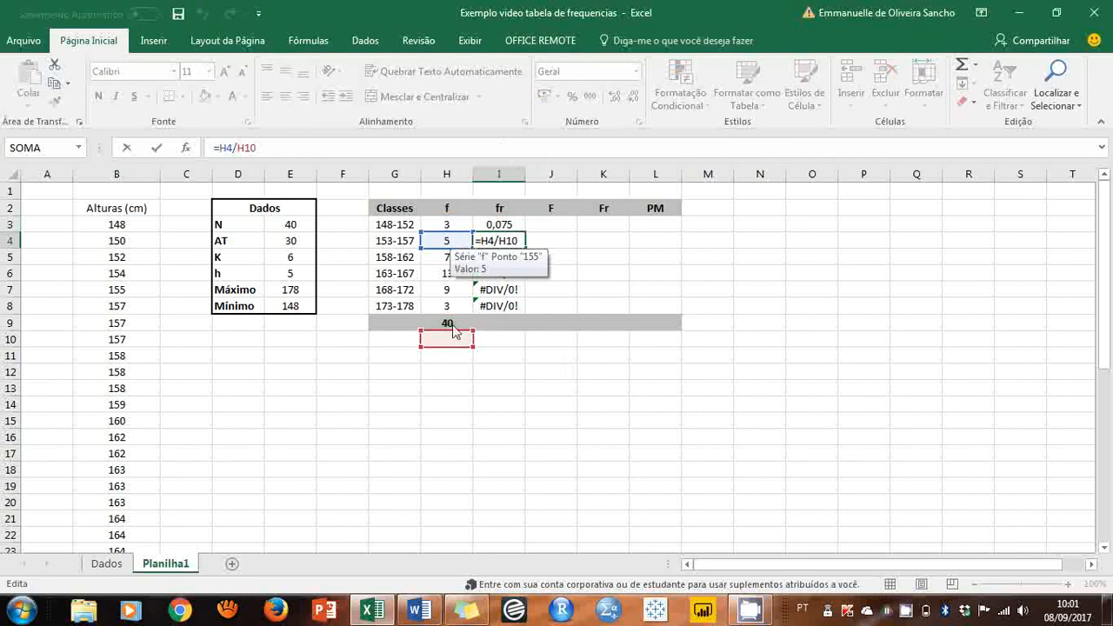
key(Return)
click(509, 154)
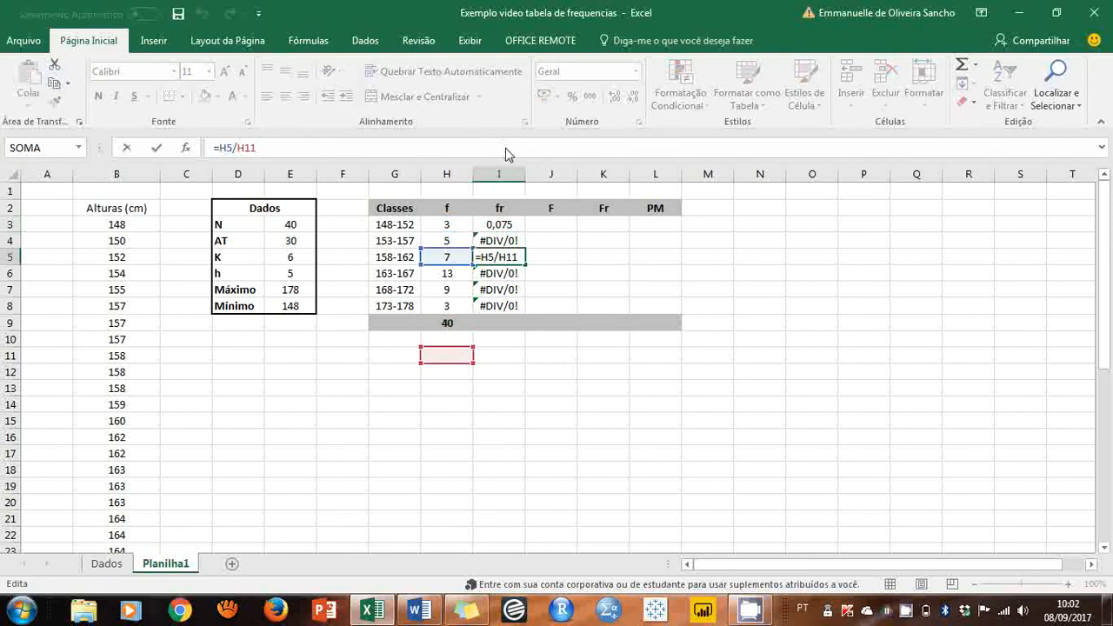
key(Return)
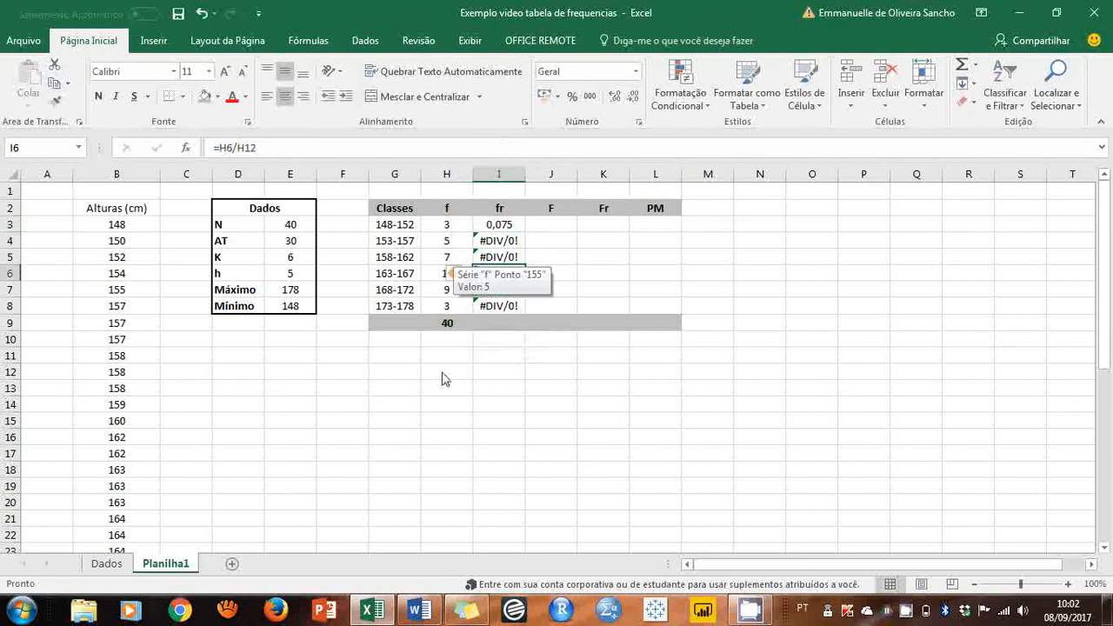
click(499, 228)
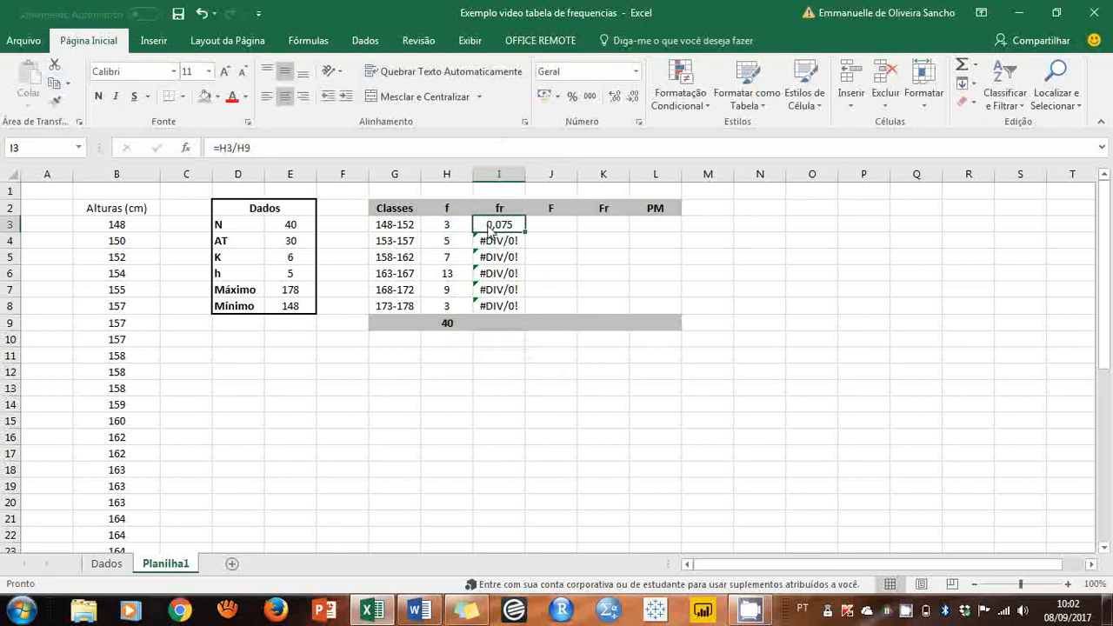
click(450, 325)
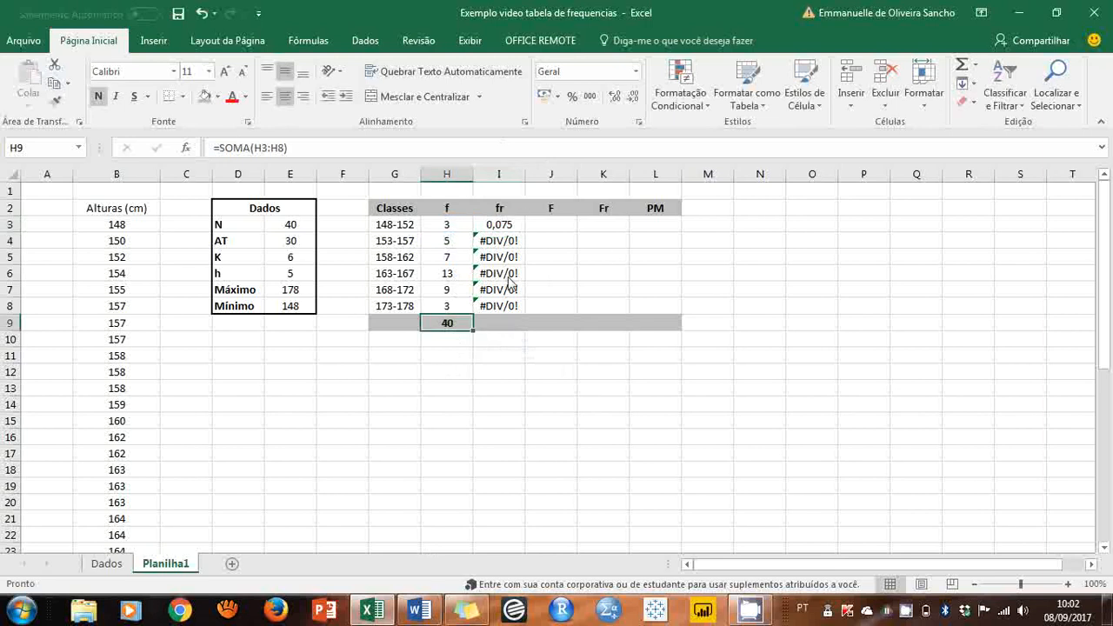
- Rewrite the relative frequency formula in I3 as =H3/$H$9 with an absolute reference and fill it down to I8
click(500, 225)
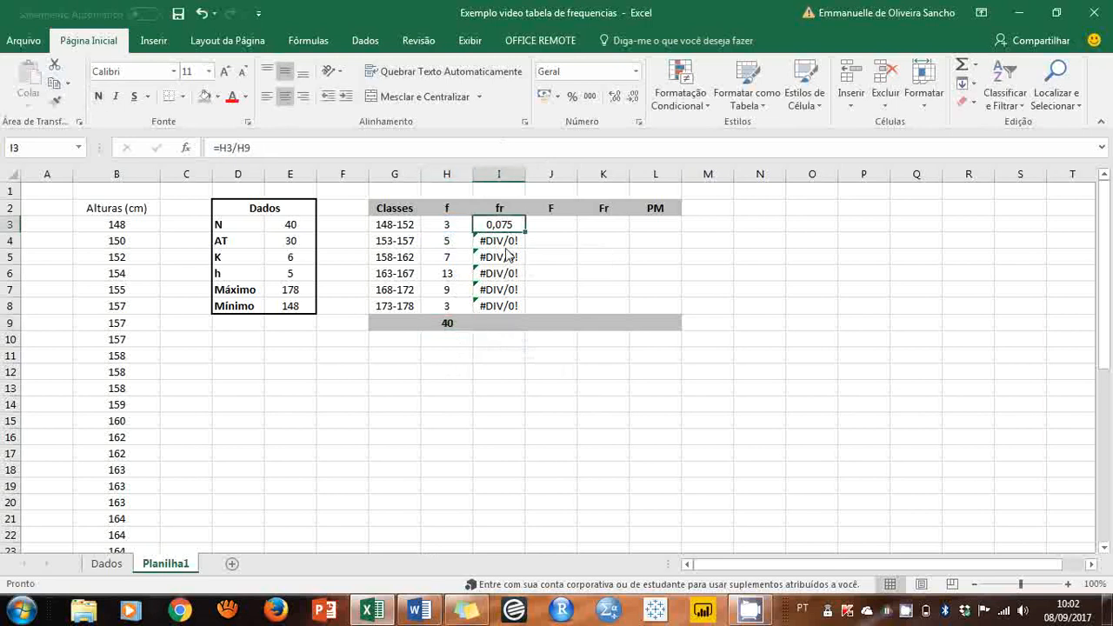
text(=)
click(464, 227)
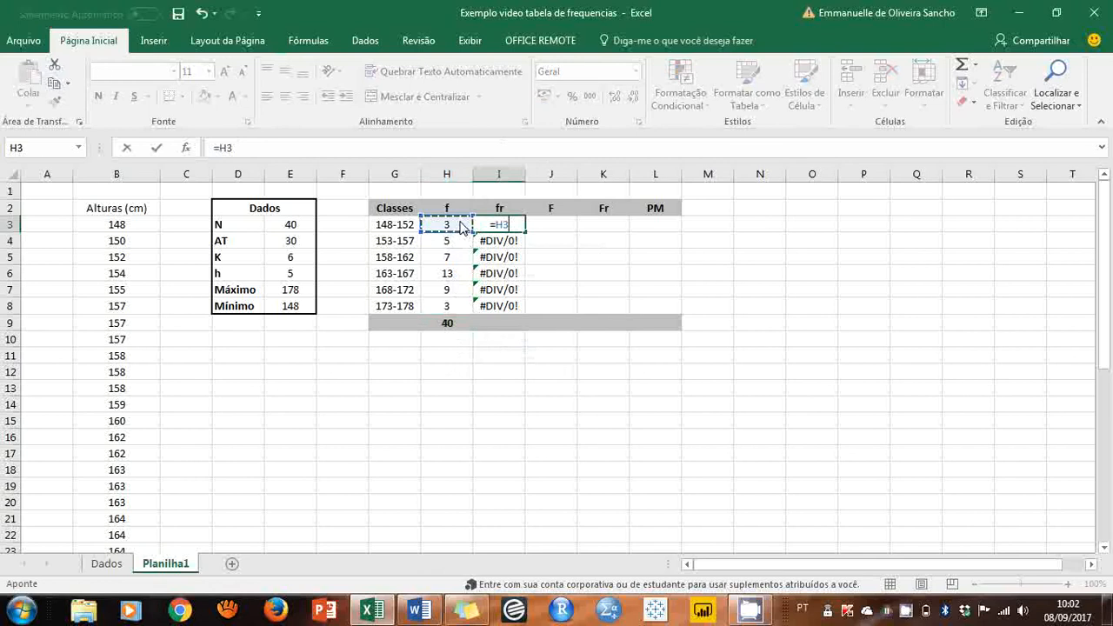
text(/)
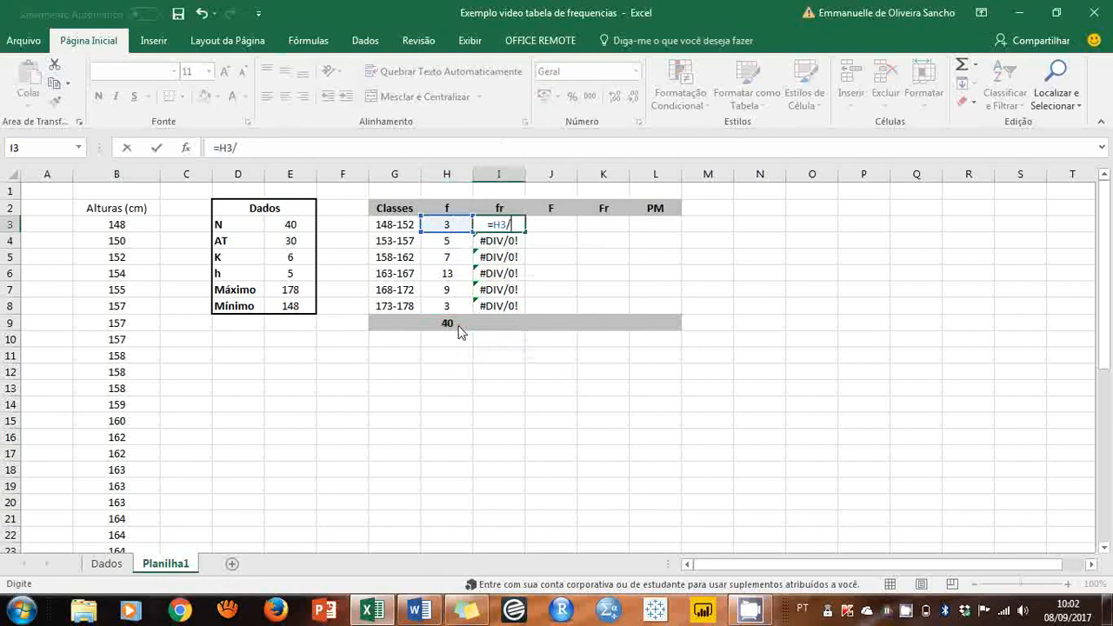
click(460, 329)
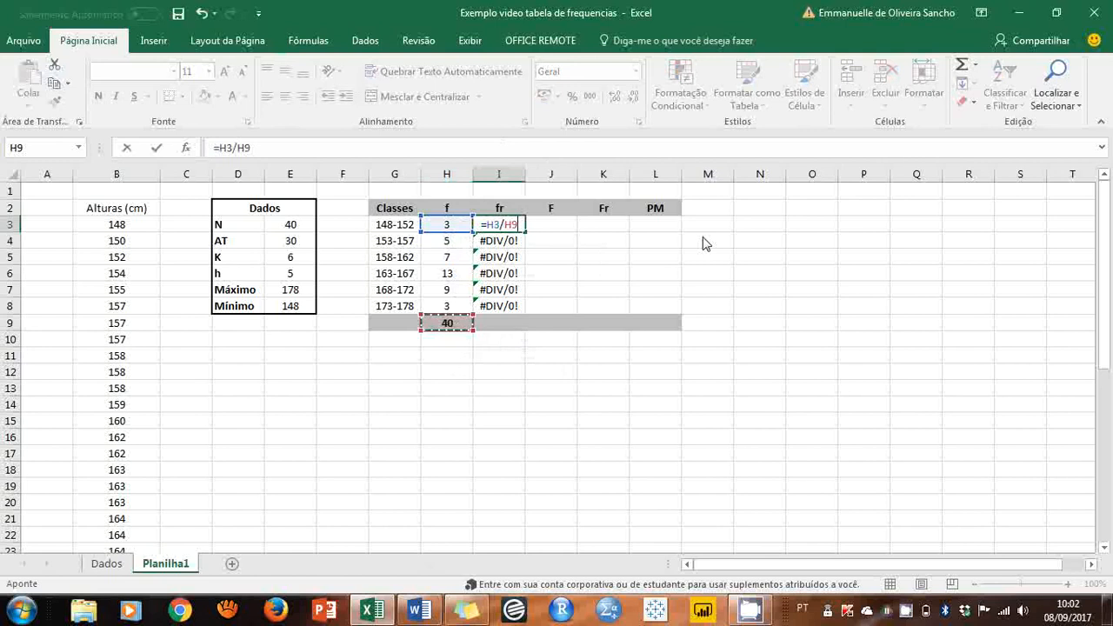
key(F4)
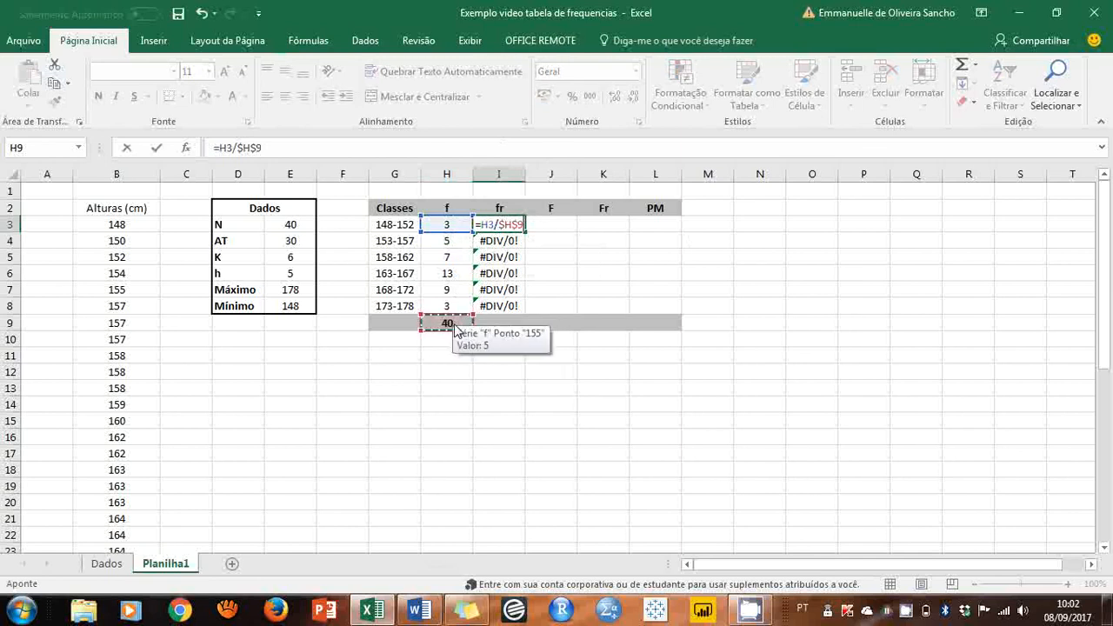
key(Return)
key(Up)
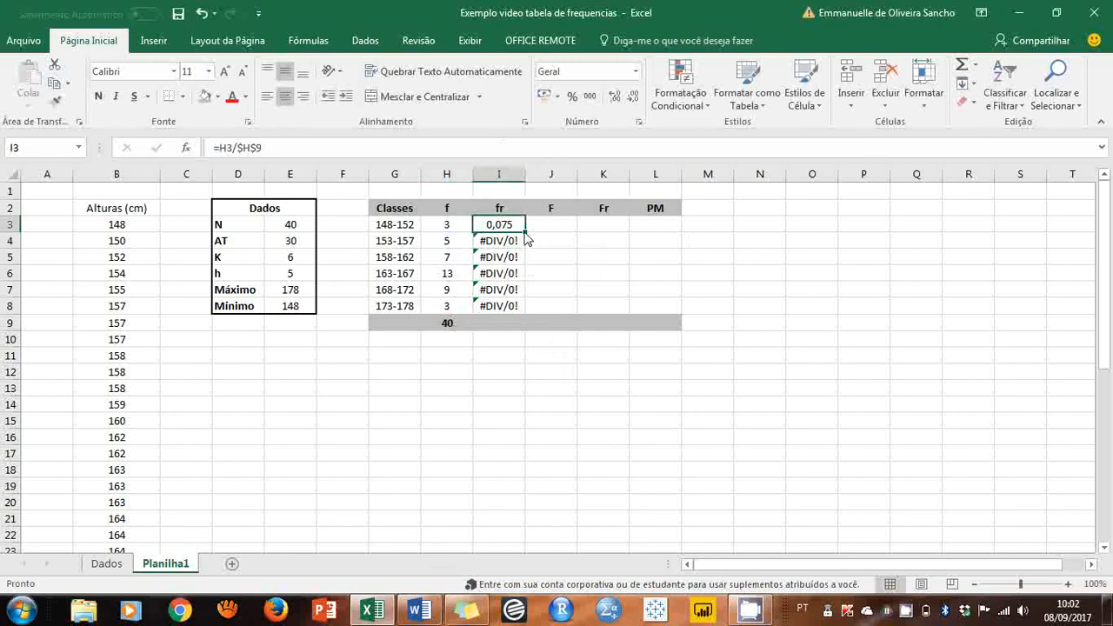
double_click(526, 233)
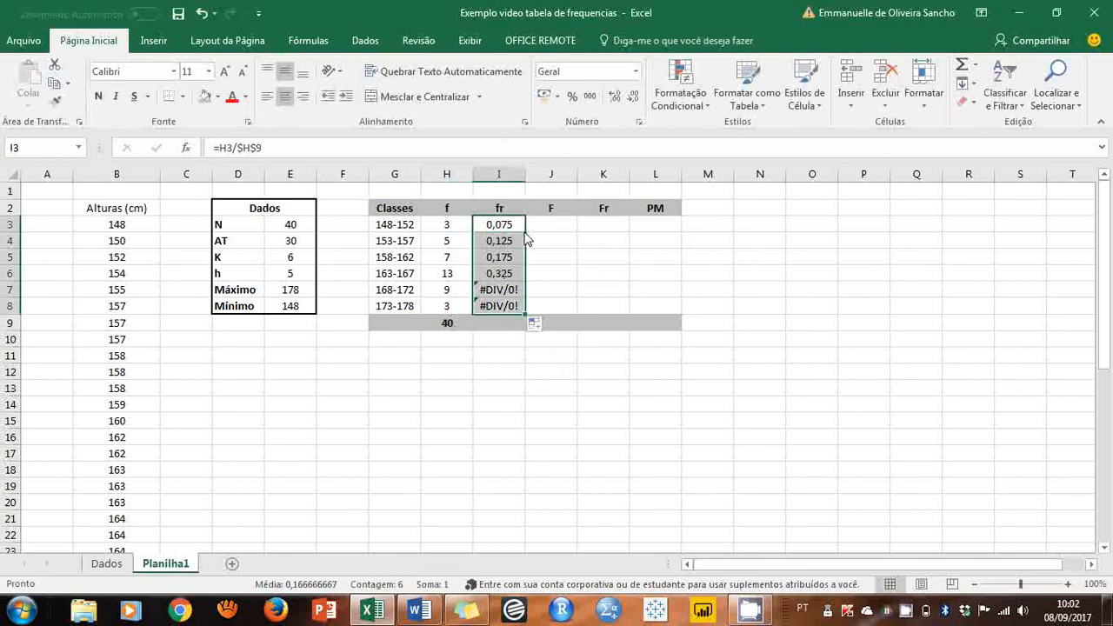
- Check the cell references in the relative frequency formulas of I5, I6 and I7
click(494, 255)
click(483, 155)
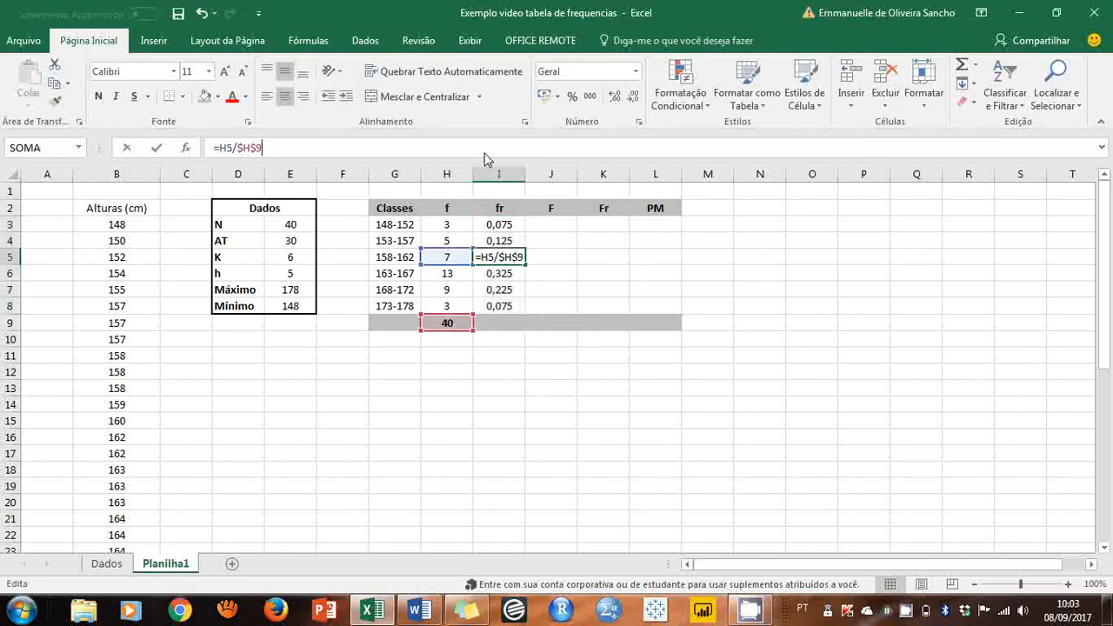
key(Return)
click(486, 154)
key(Return)
click(486, 155)
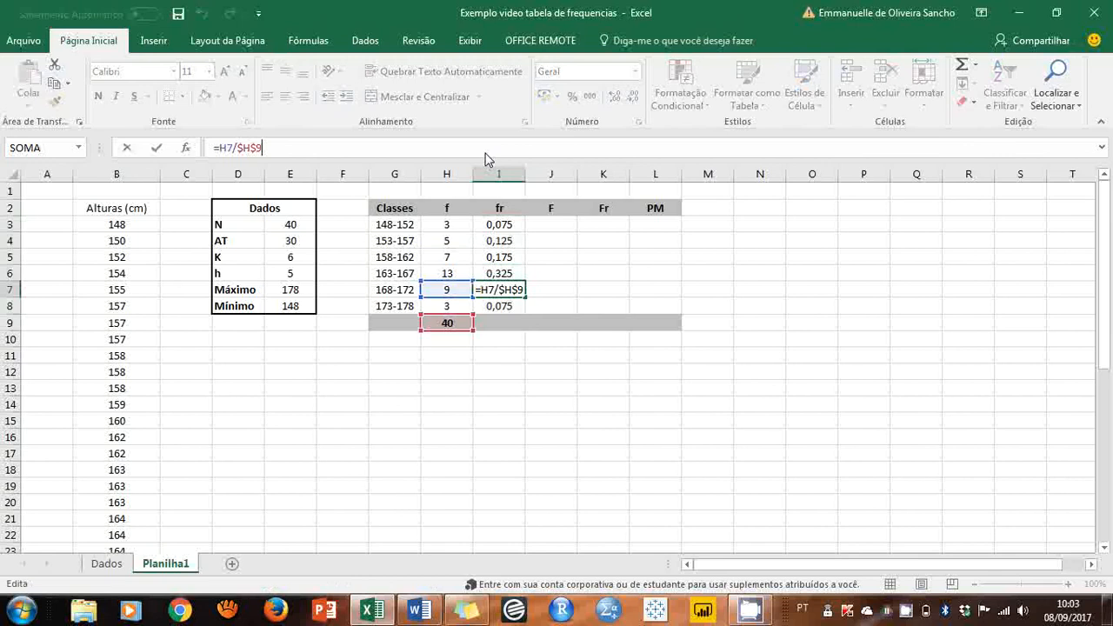
key(Return)
- Total the fr column in cell I9 with AutoSum
click(522, 325)
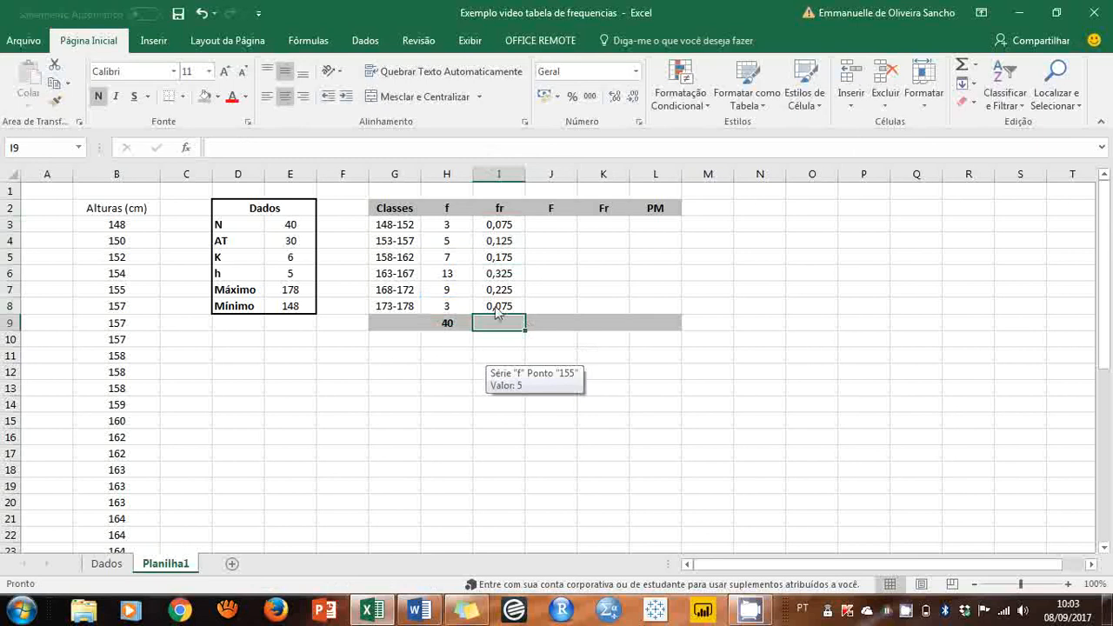
drag(508, 228, 499, 308)
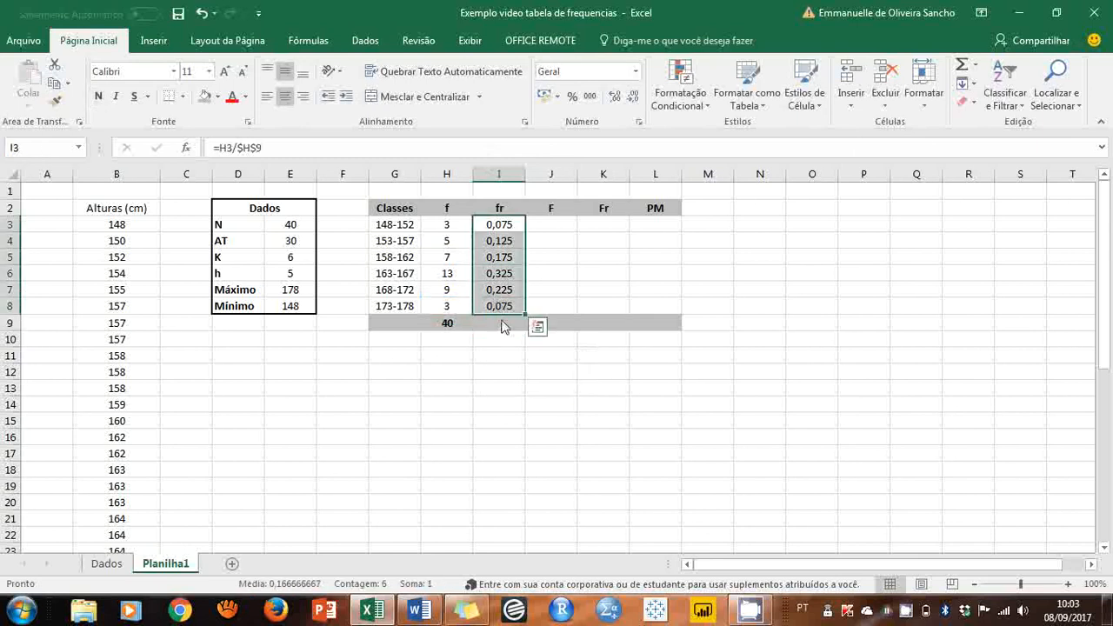
click(503, 324)
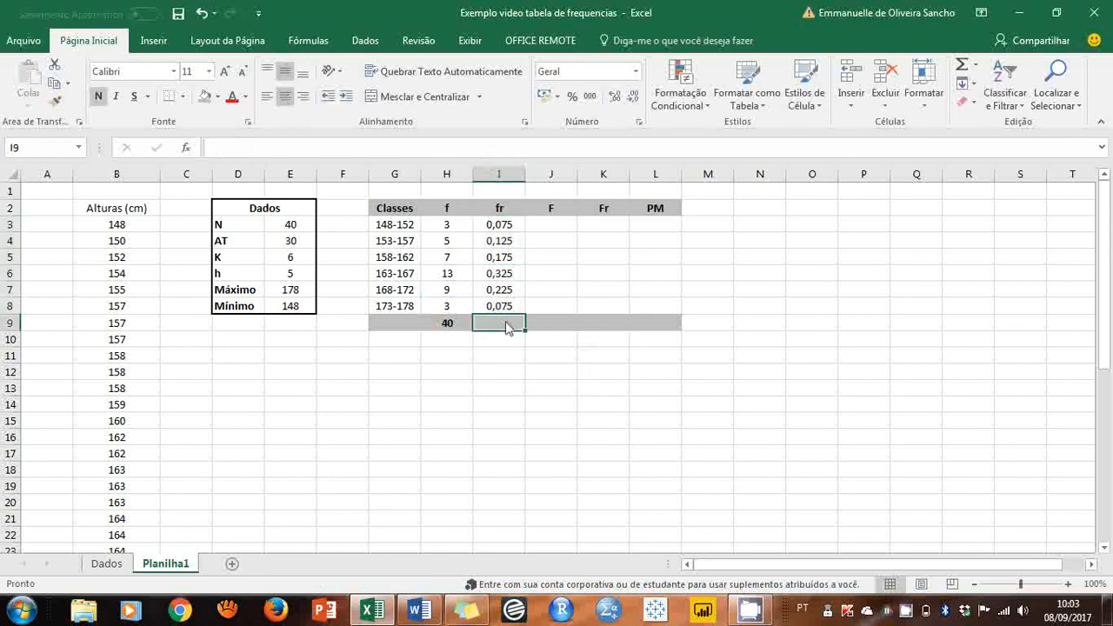
click(965, 67)
key(Return)
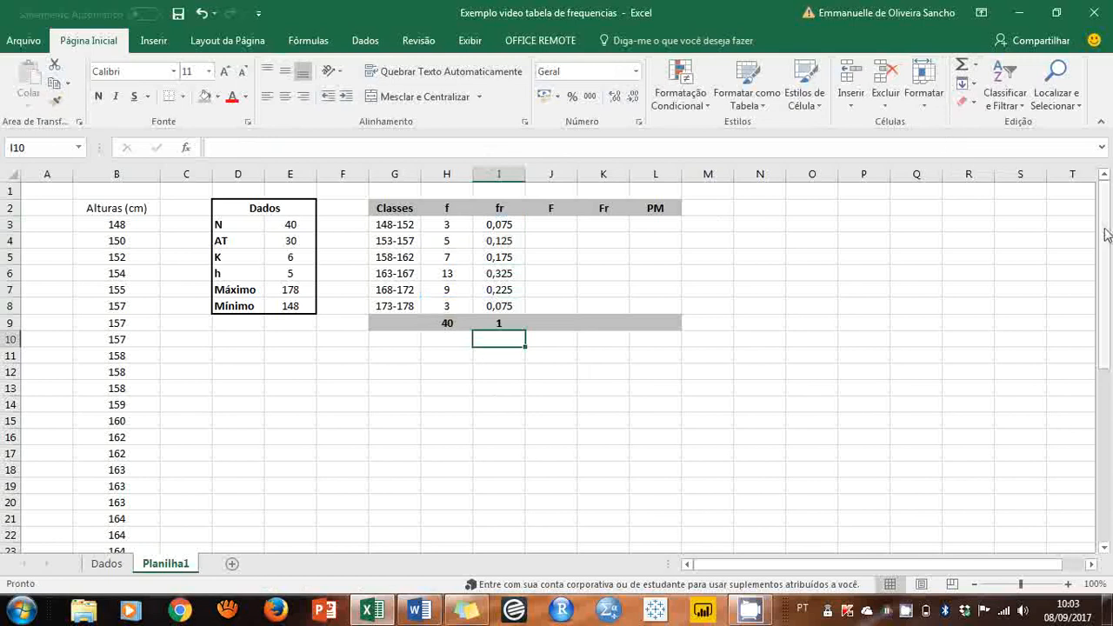
- Format the relative frequencies and their total in I3:I9 as percentages with two decimal places
drag(501, 224, 505, 322)
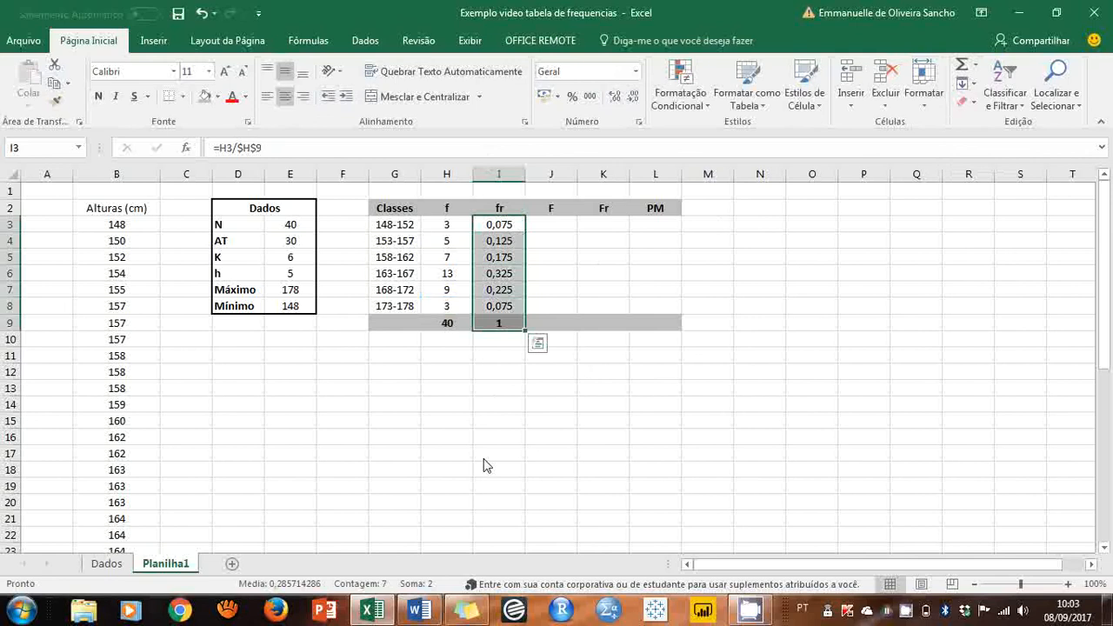
click(572, 98)
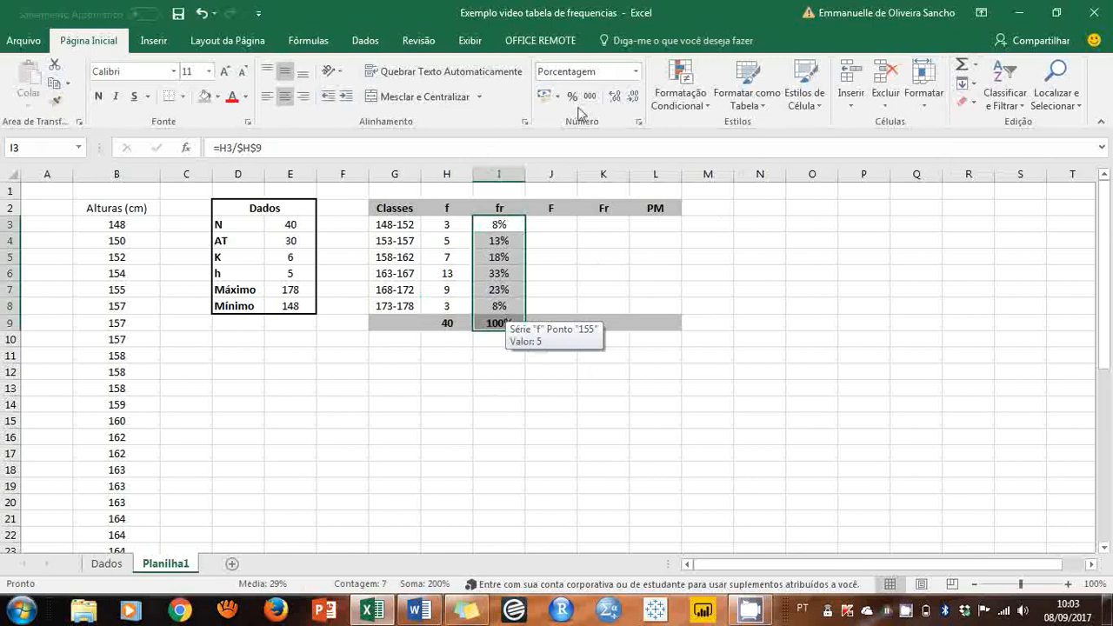
click(614, 96)
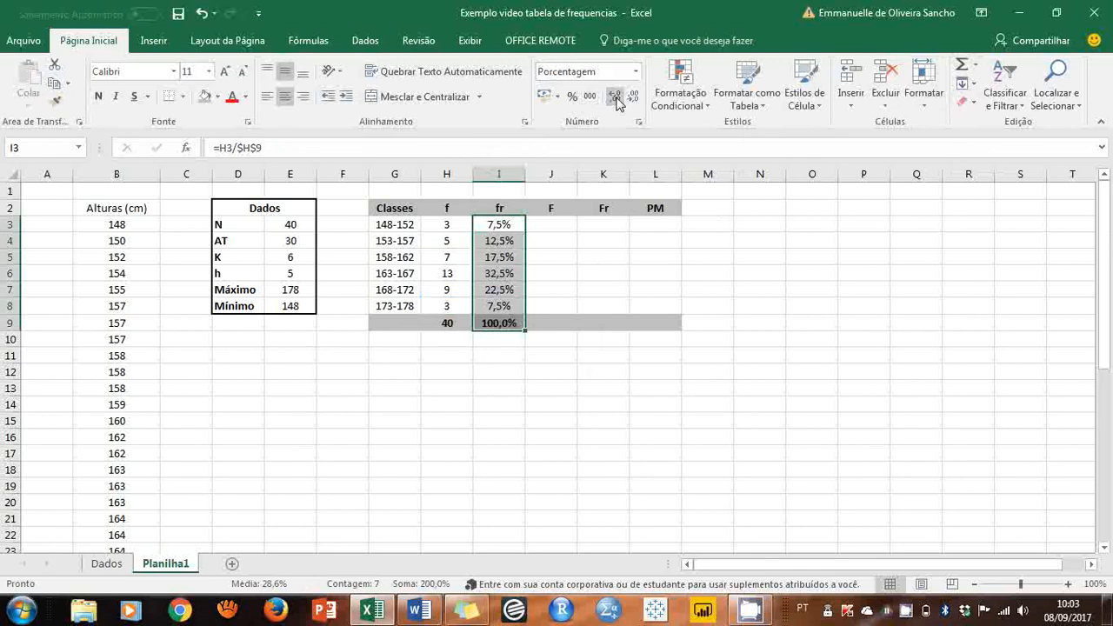
click(615, 98)
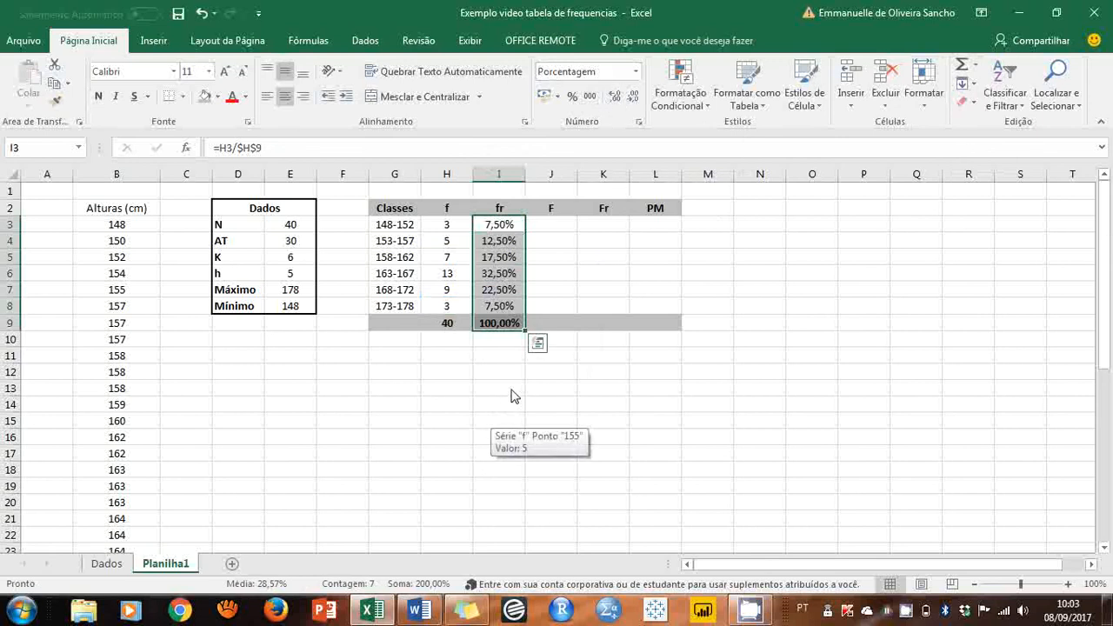
- Set the first class's cumulative frequency in J3 to the formula =H3
click(552, 227)
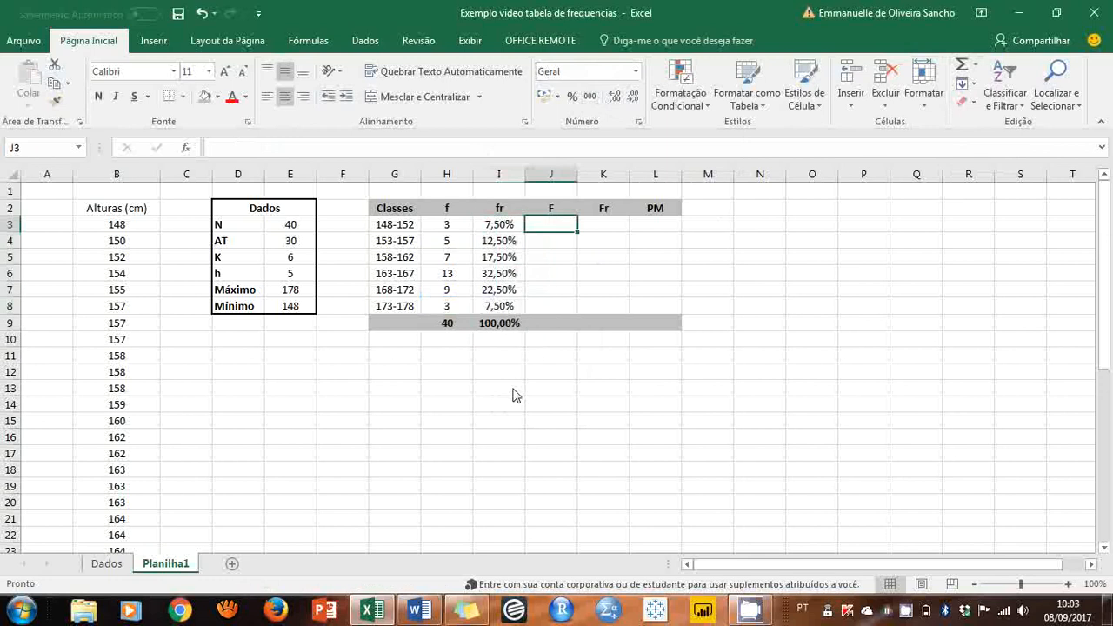
text(=)
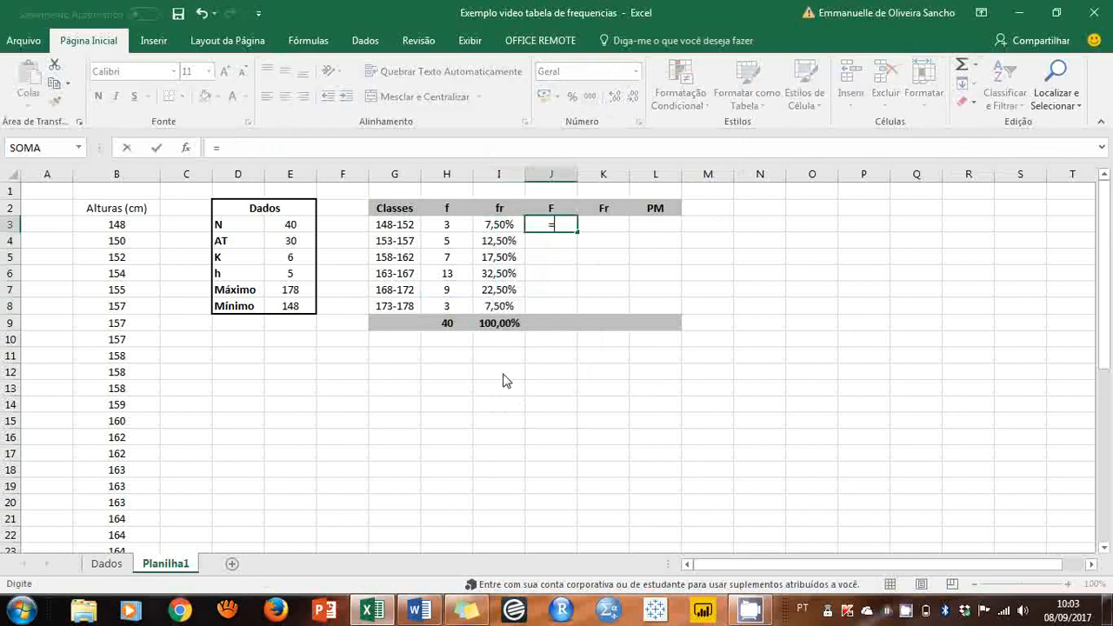
click(456, 230)
key(Return)
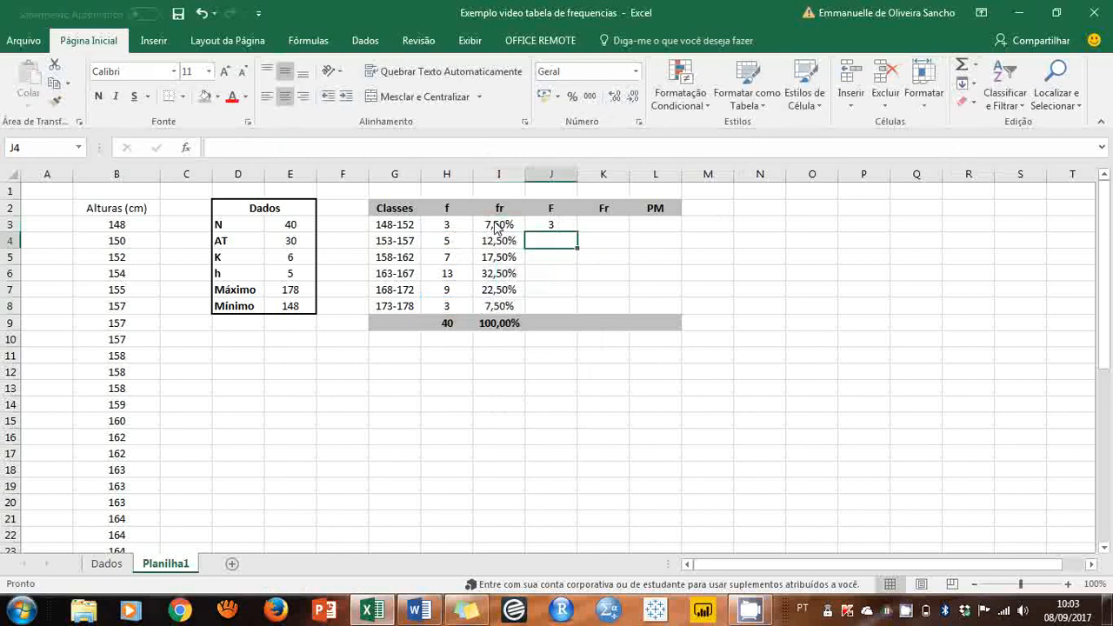
click(548, 228)
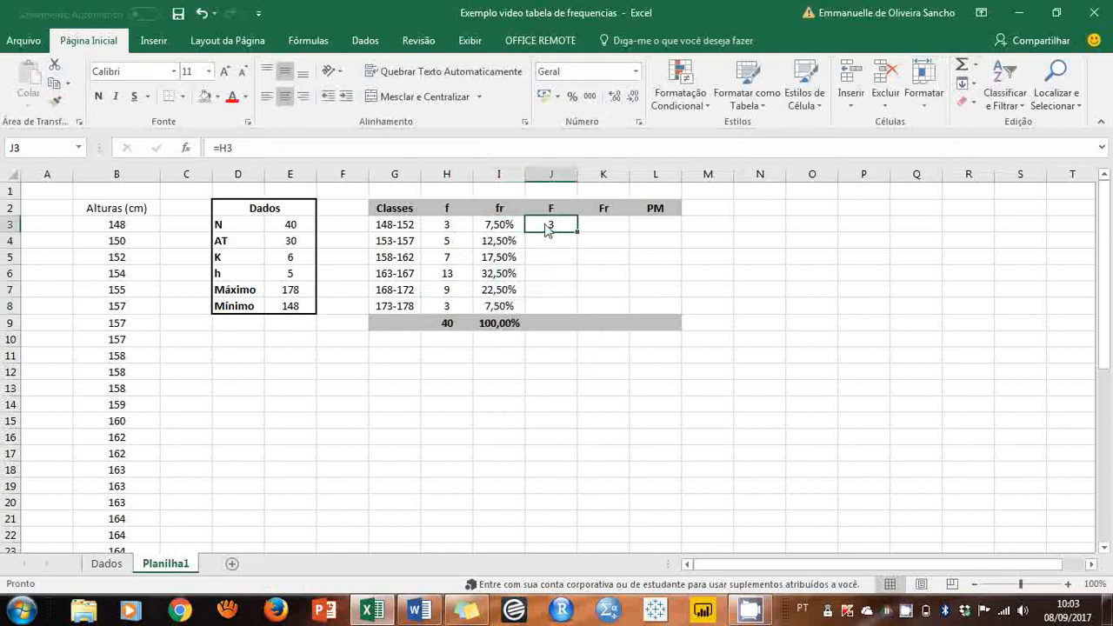
text(=)
click(457, 228)
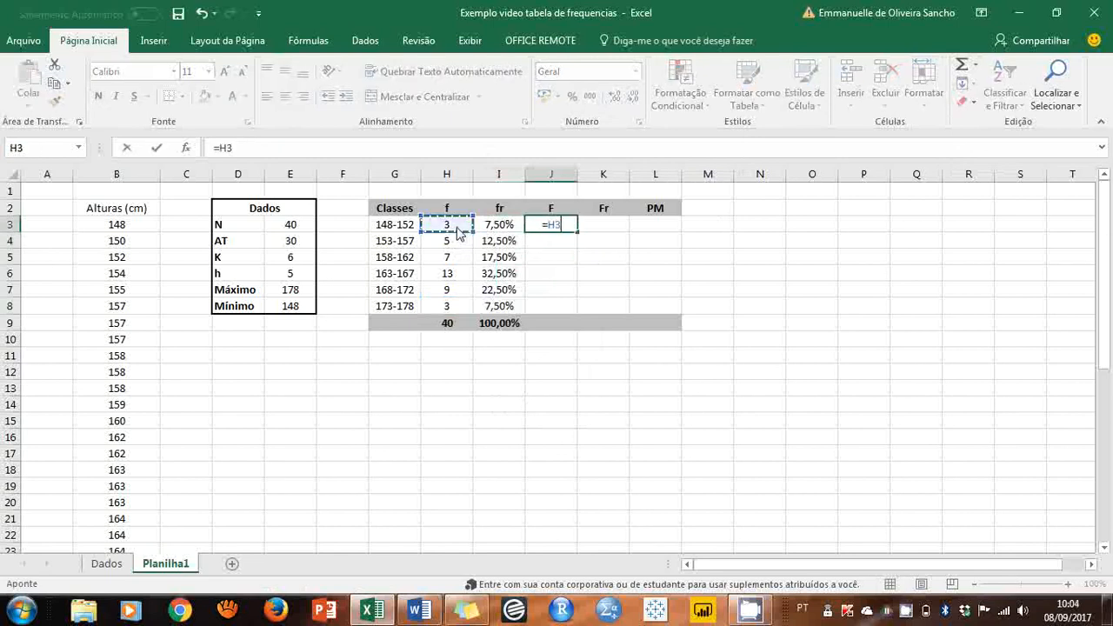
key(Return)
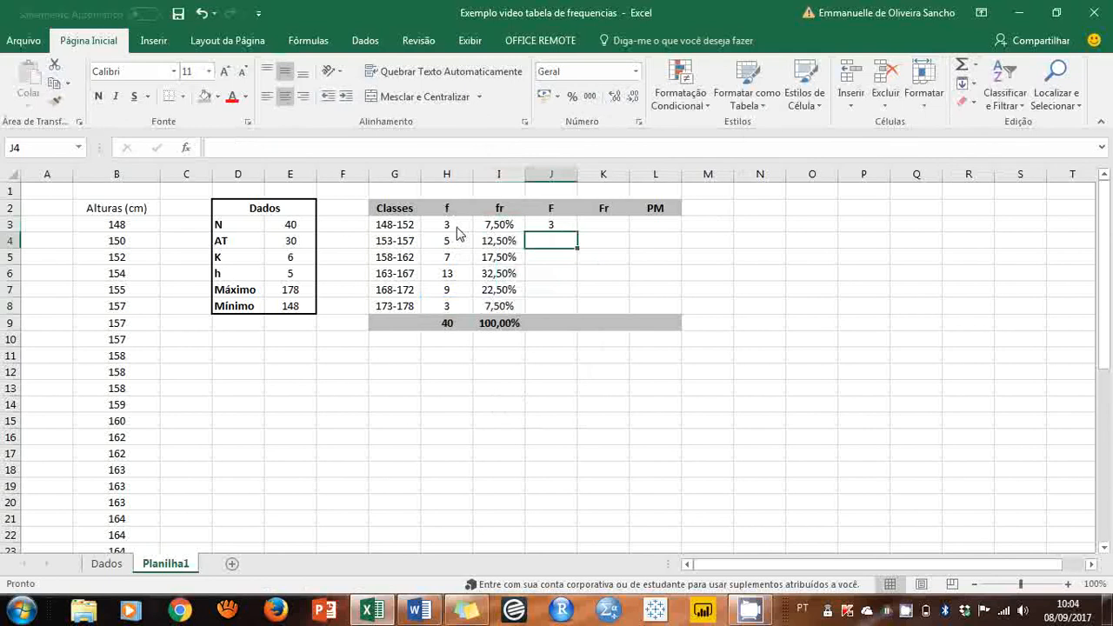
- Calculate the second class's cumulative frequency in J4 with =H4+J3 and fill the formula down to J8
text(=)
click(460, 243)
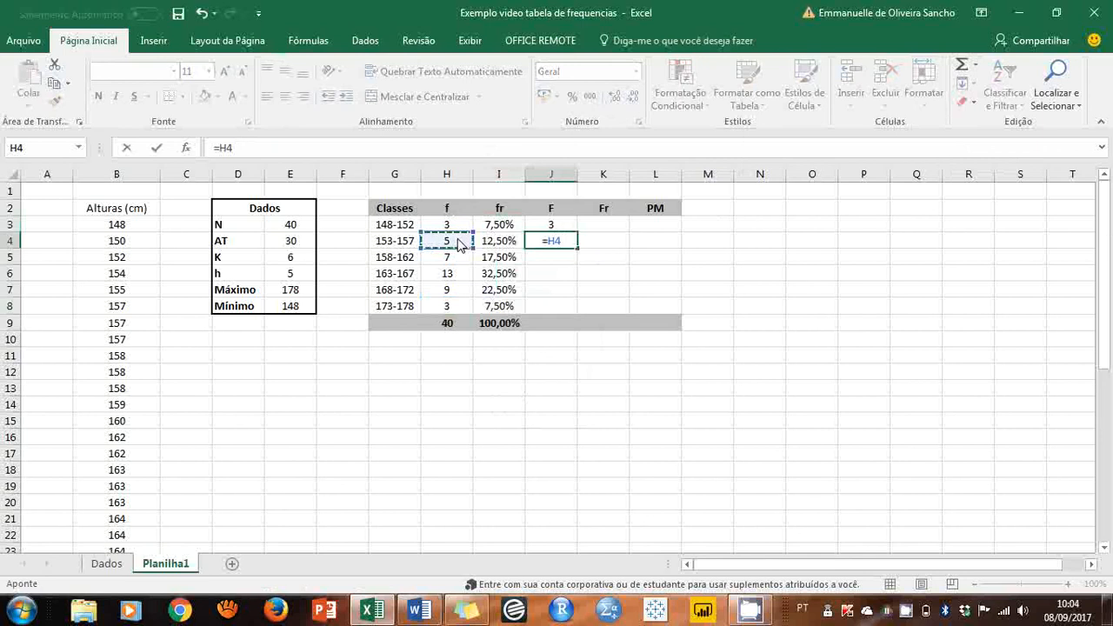
text(+)
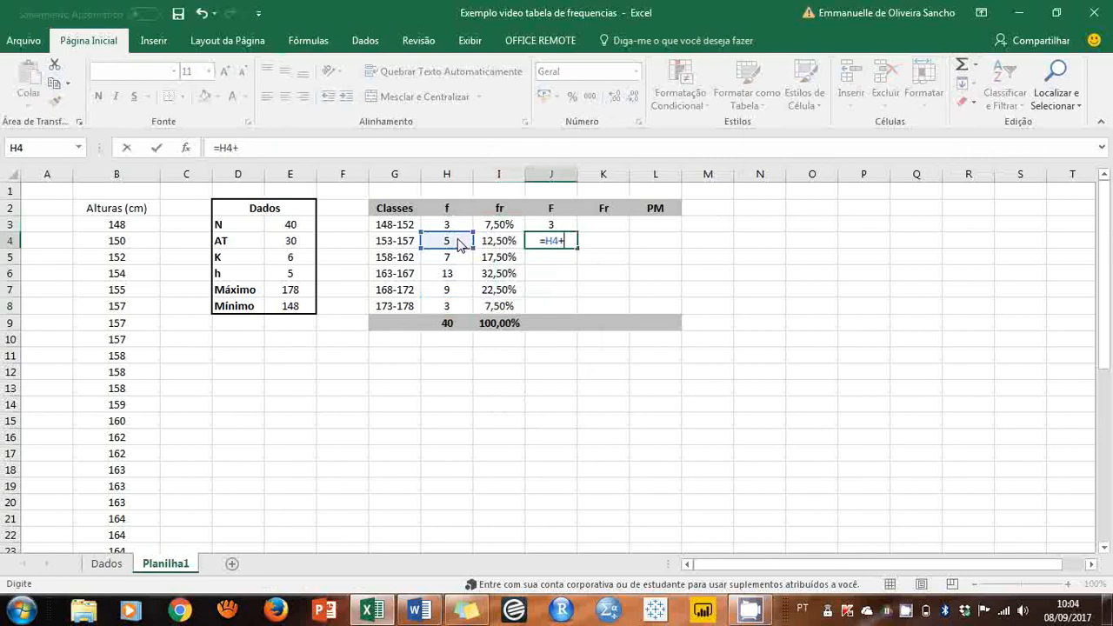
click(565, 228)
key(Return)
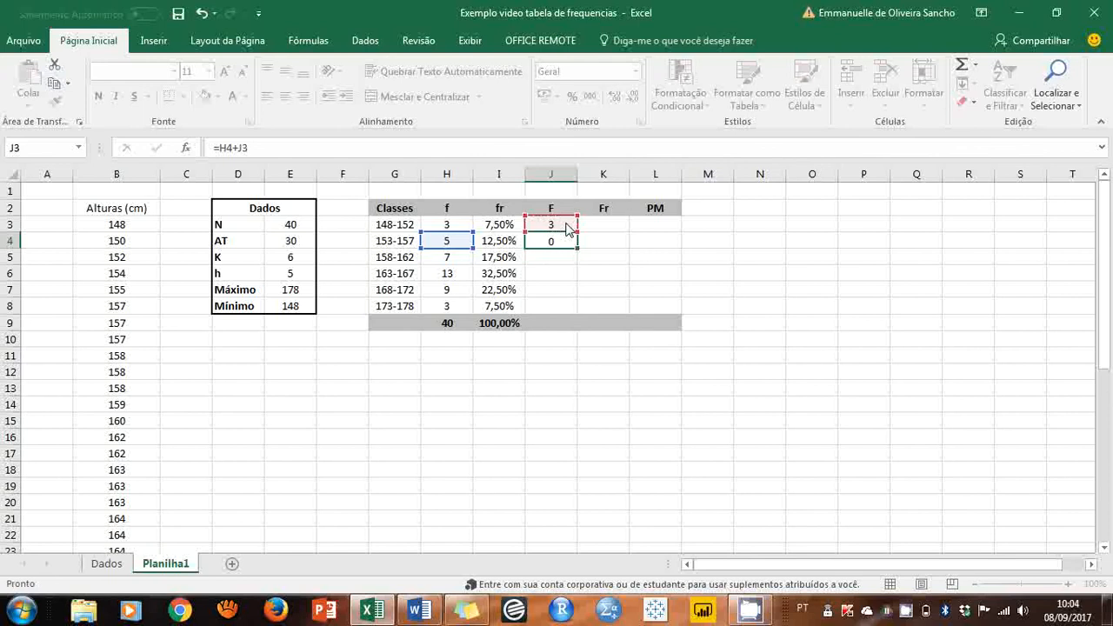
click(563, 243)
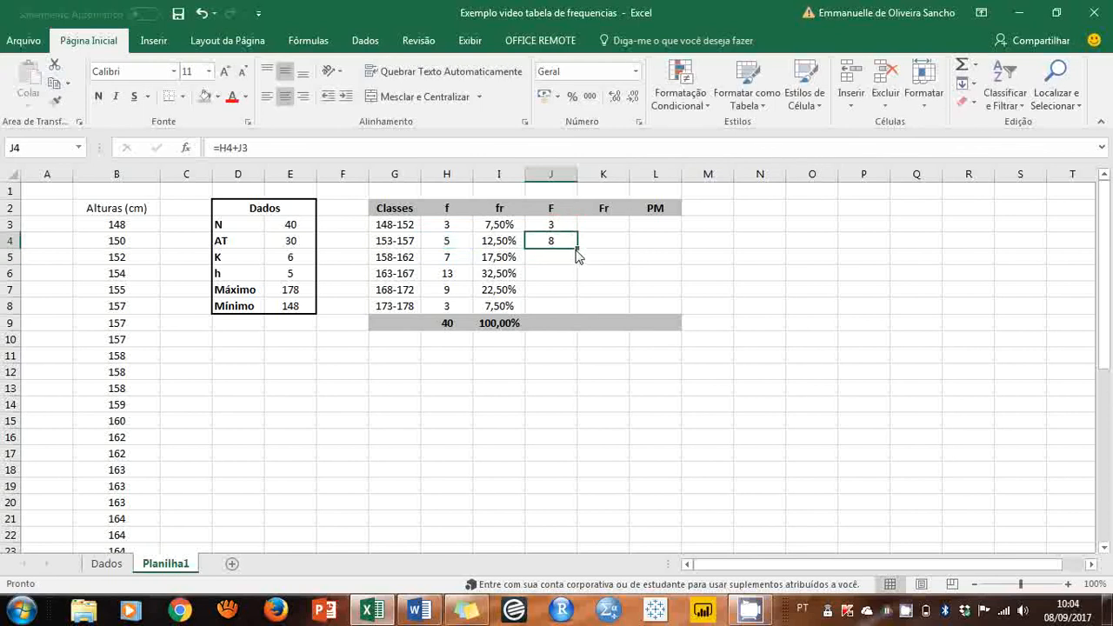
drag(577, 251, 561, 314)
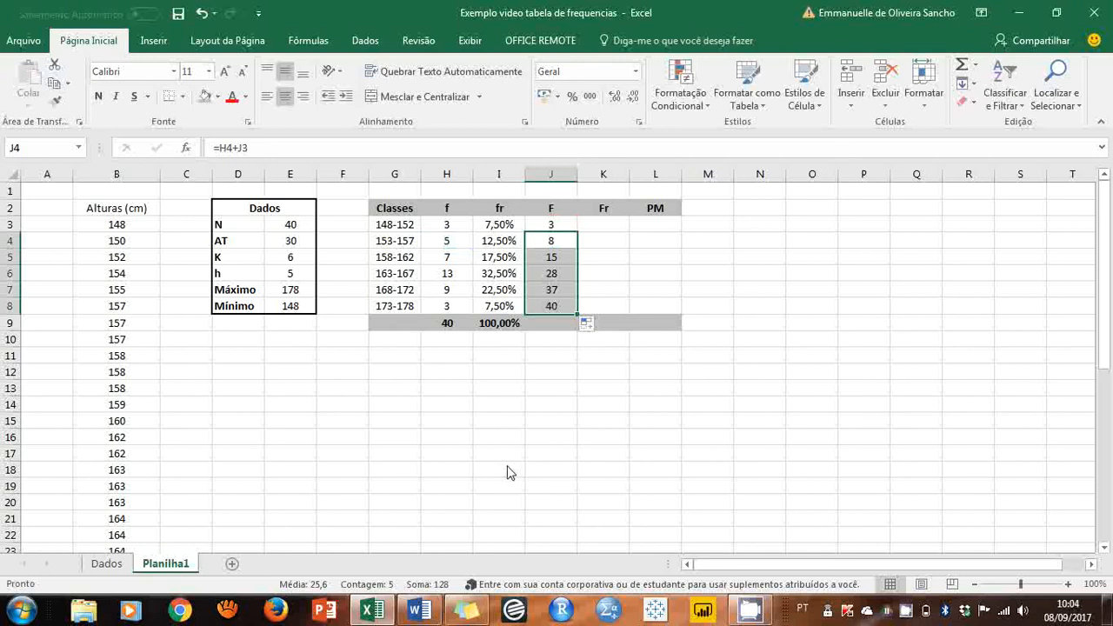
- Examine how the cumulative frequency formulas in J5:J8 add each class's frequency to the previous cumulative value
click(564, 259)
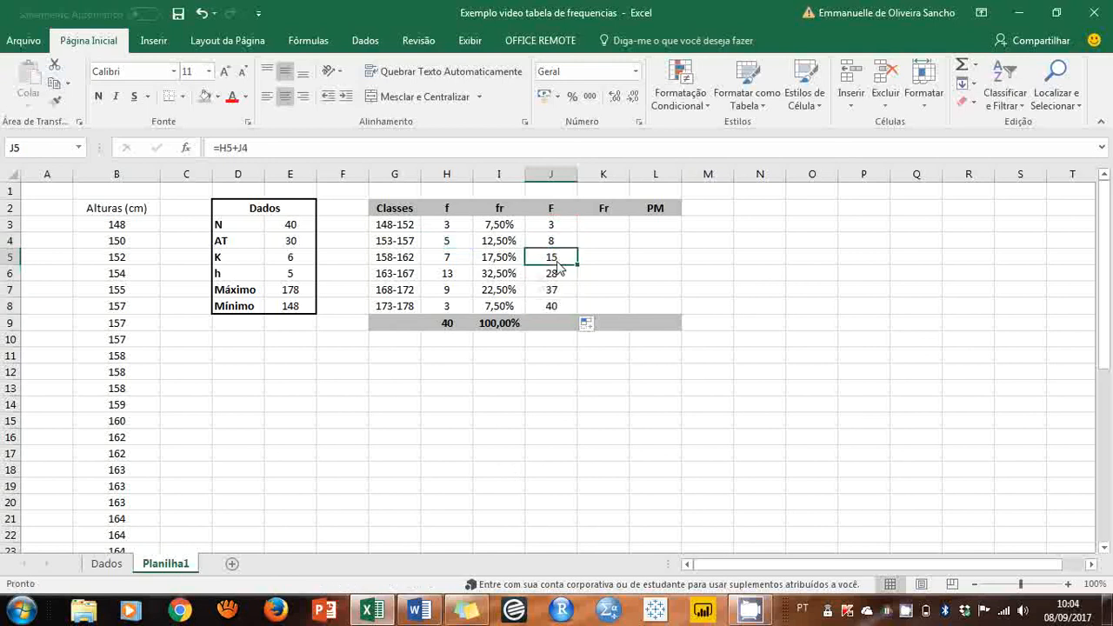
click(570, 153)
key(Return)
click(571, 149)
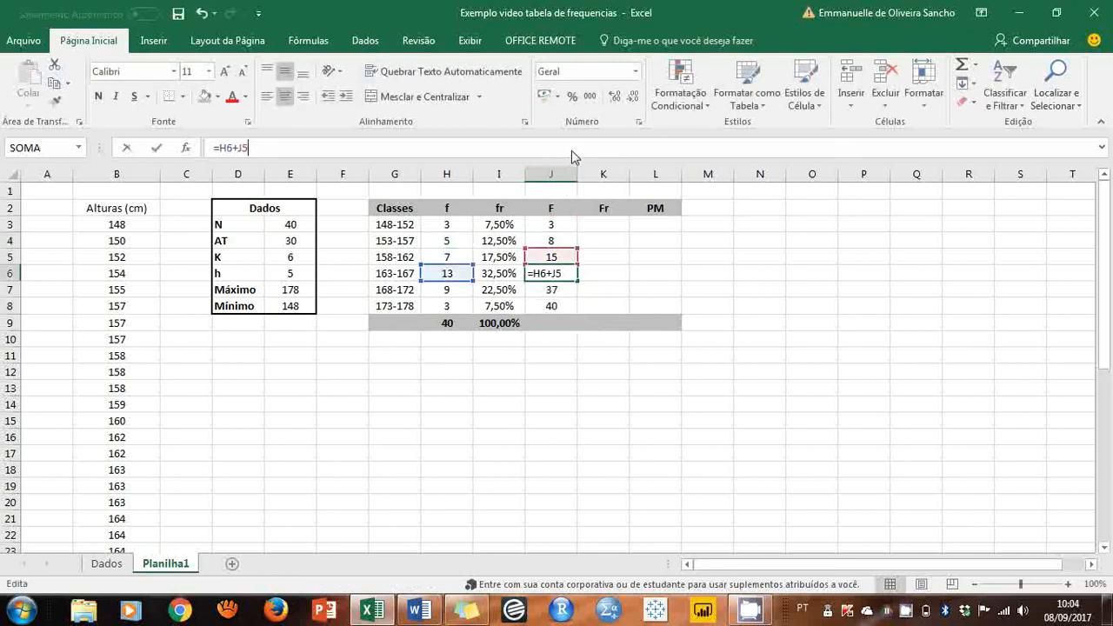
key(Return)
click(572, 150)
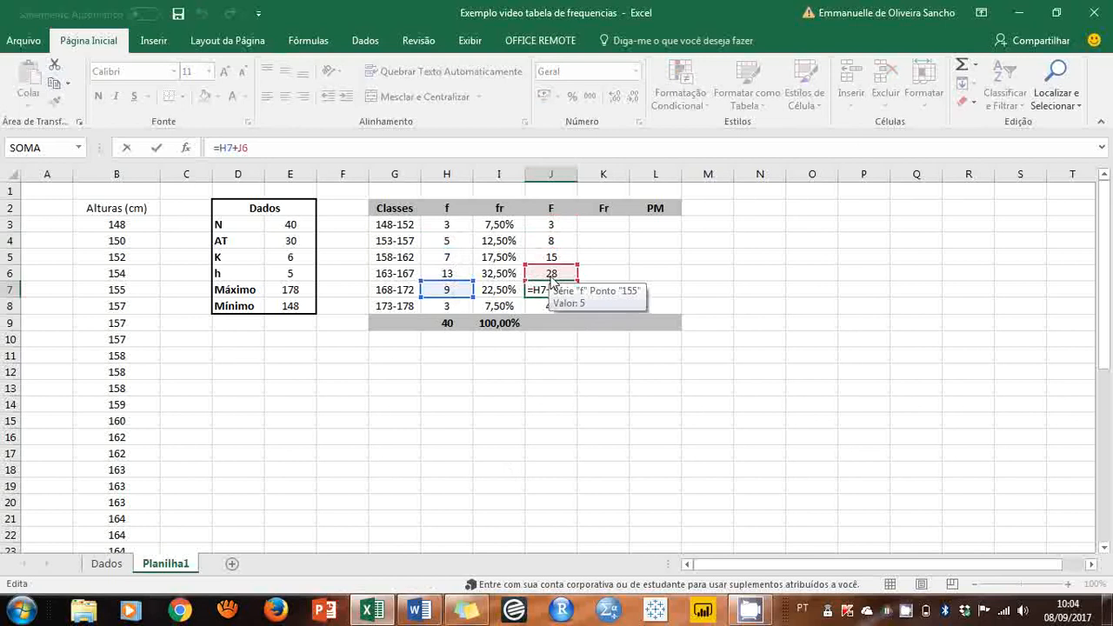
key(Return)
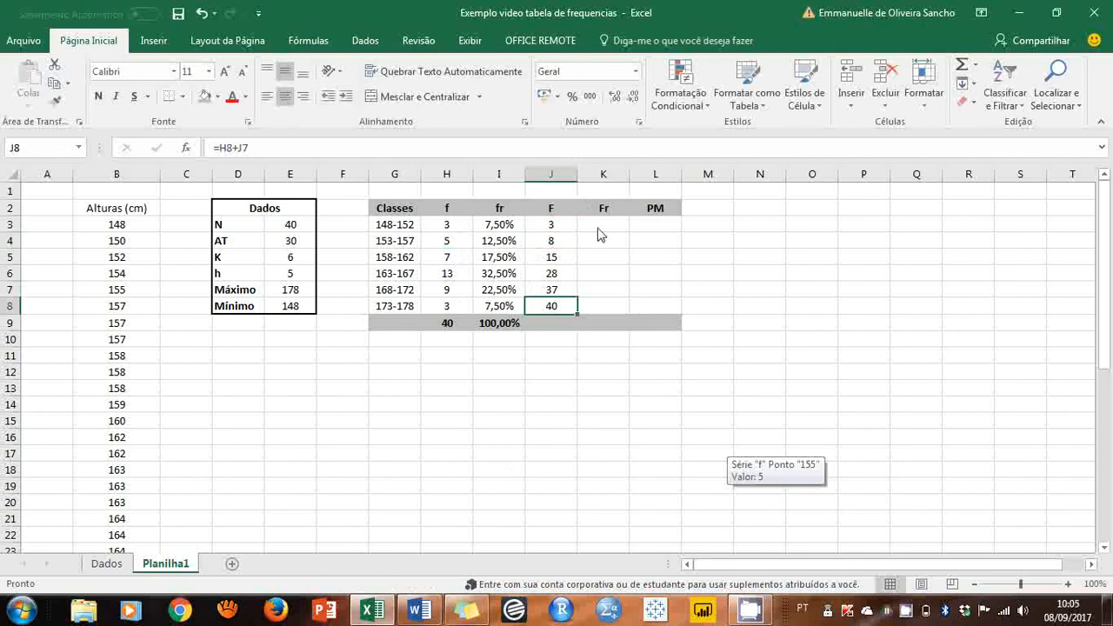
- Fill the F formulas from J3:J8 across into the Fr column and format K3:K8 as percentages with two decimal places
drag(565, 225, 618, 325)
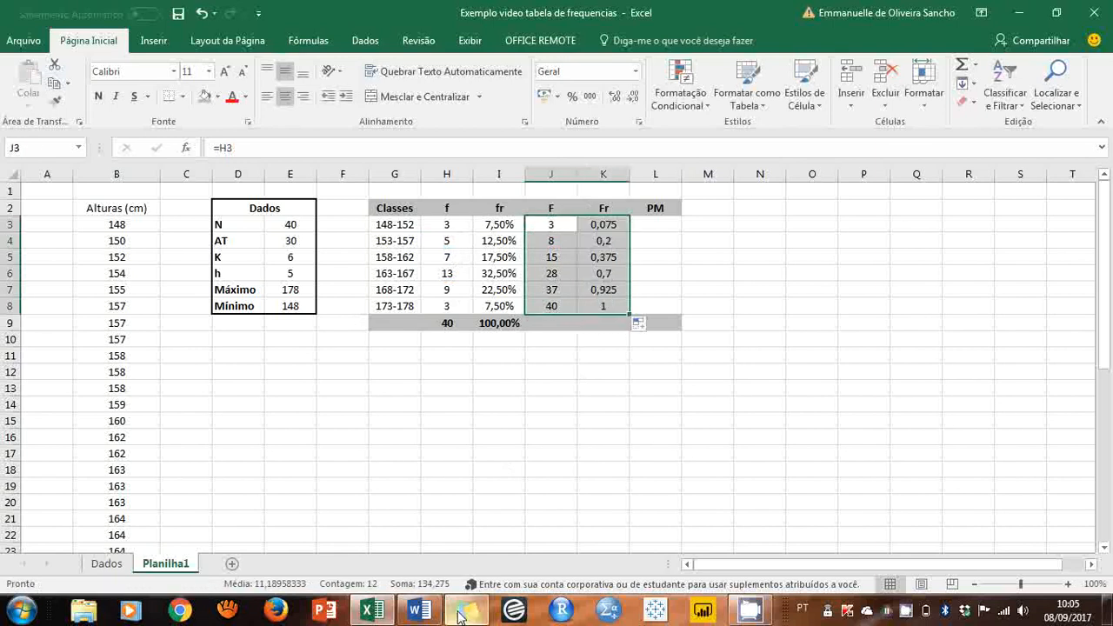
drag(602, 225, 608, 315)
click(572, 102)
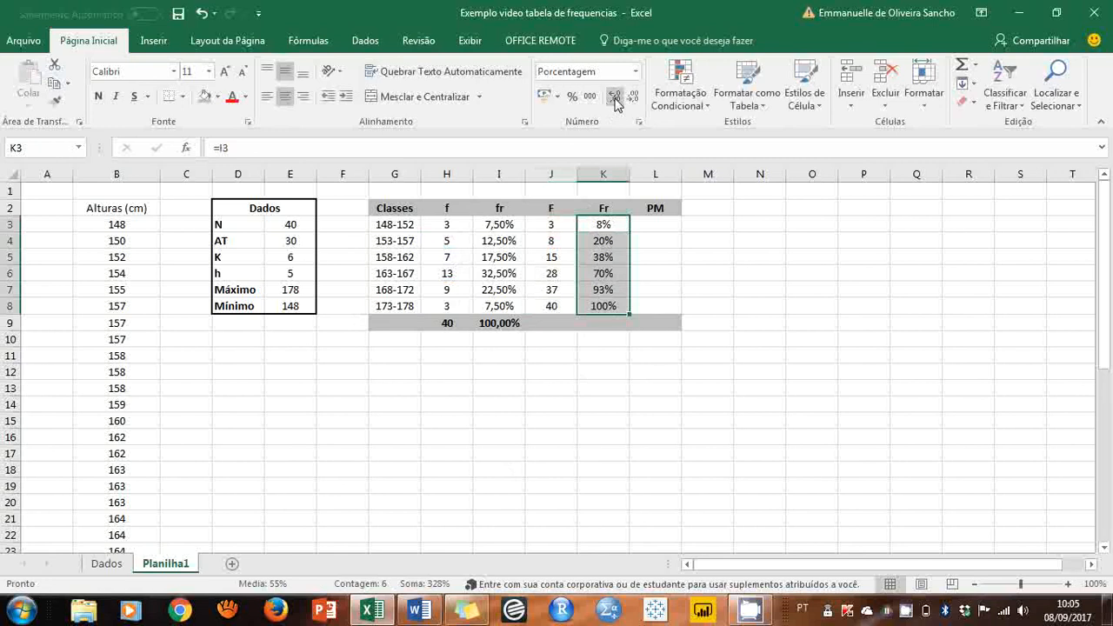
double_click(615, 102)
- Compare the first class's F and Fr formulas in J3 and K3, and check the Fr formula in K4
key(Left)
key(F2)
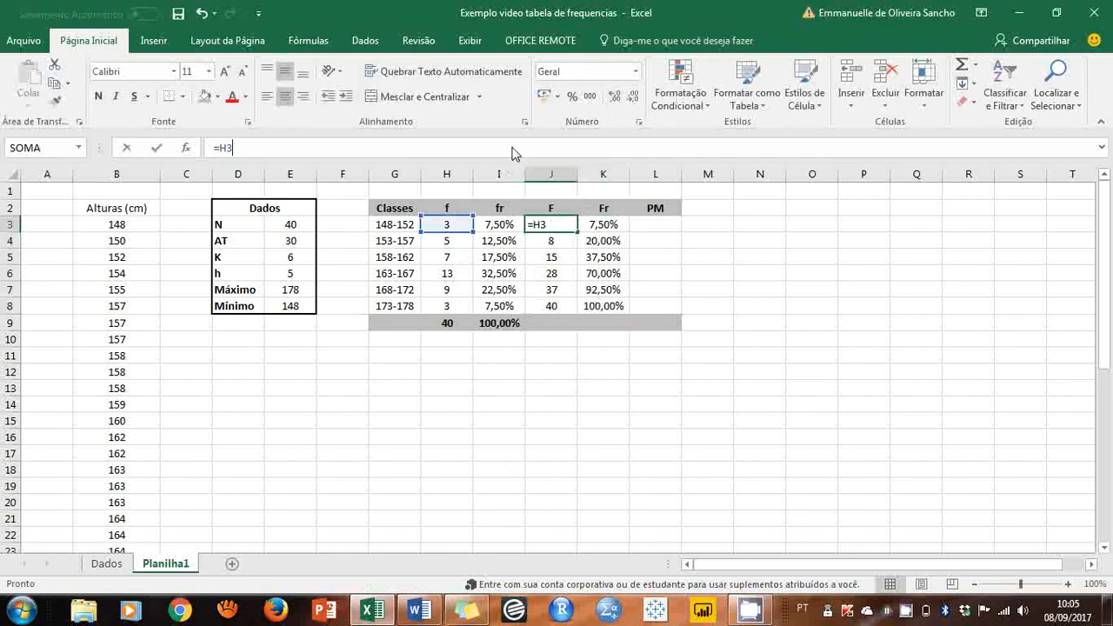
key(Return)
key(Right)
key(Up)
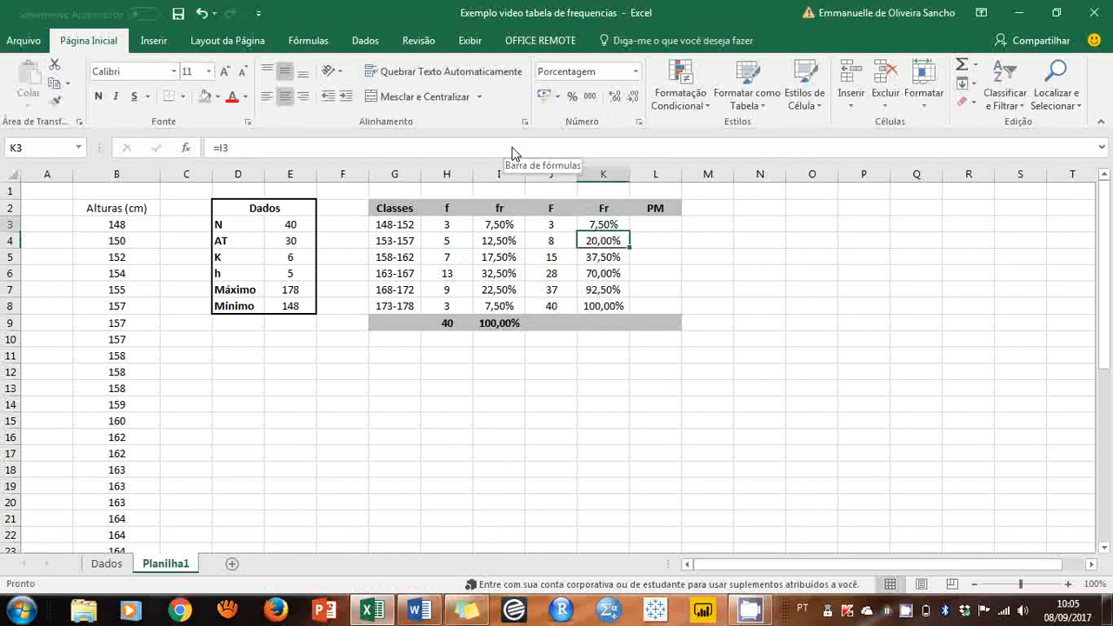
key(F2)
key(Escape)
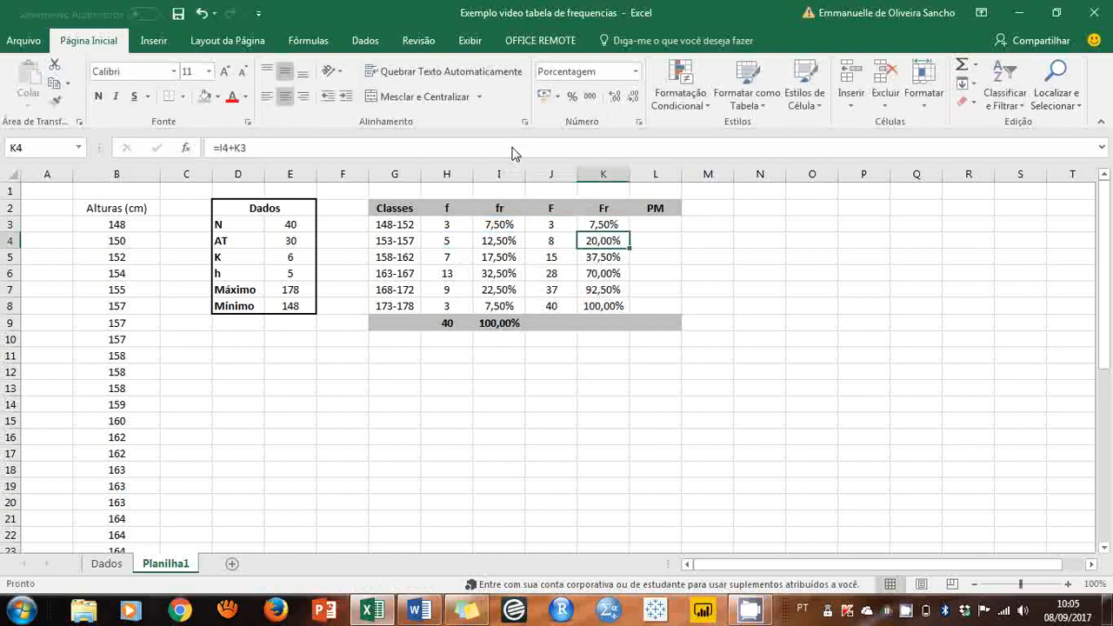
key(Left)
key(Up)
key(F2)
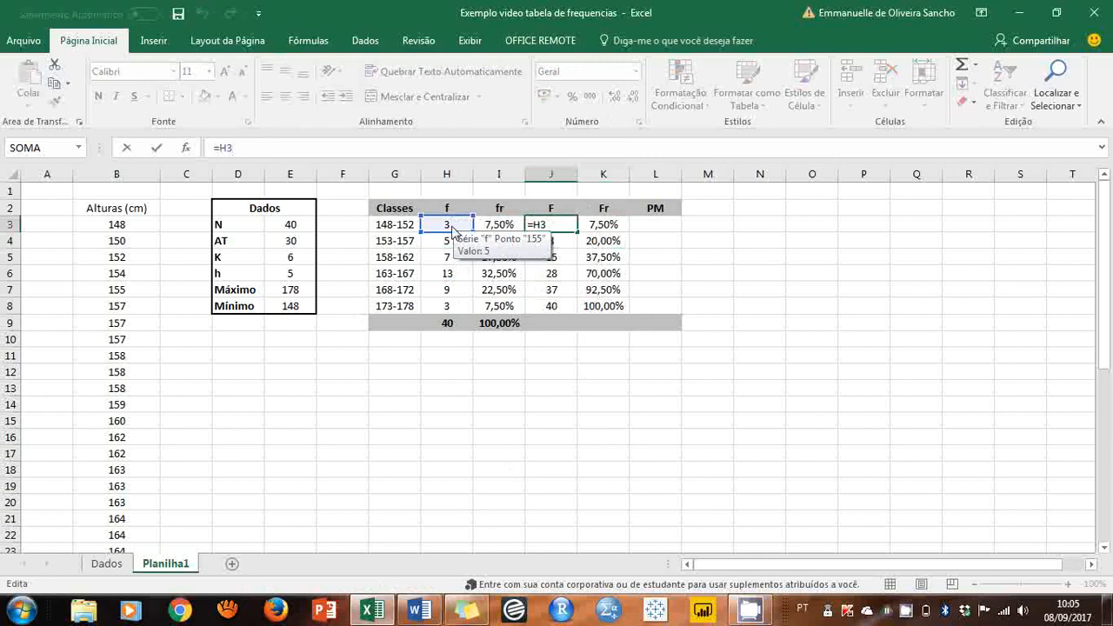
key(Escape)
key(Right)
key(F2)
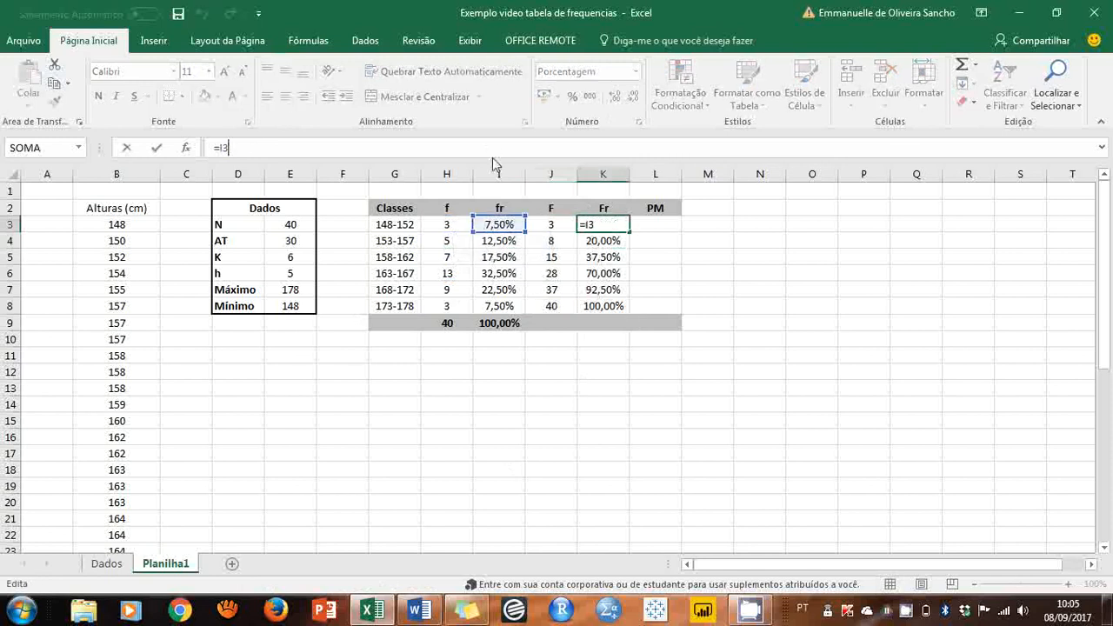
key(Return)
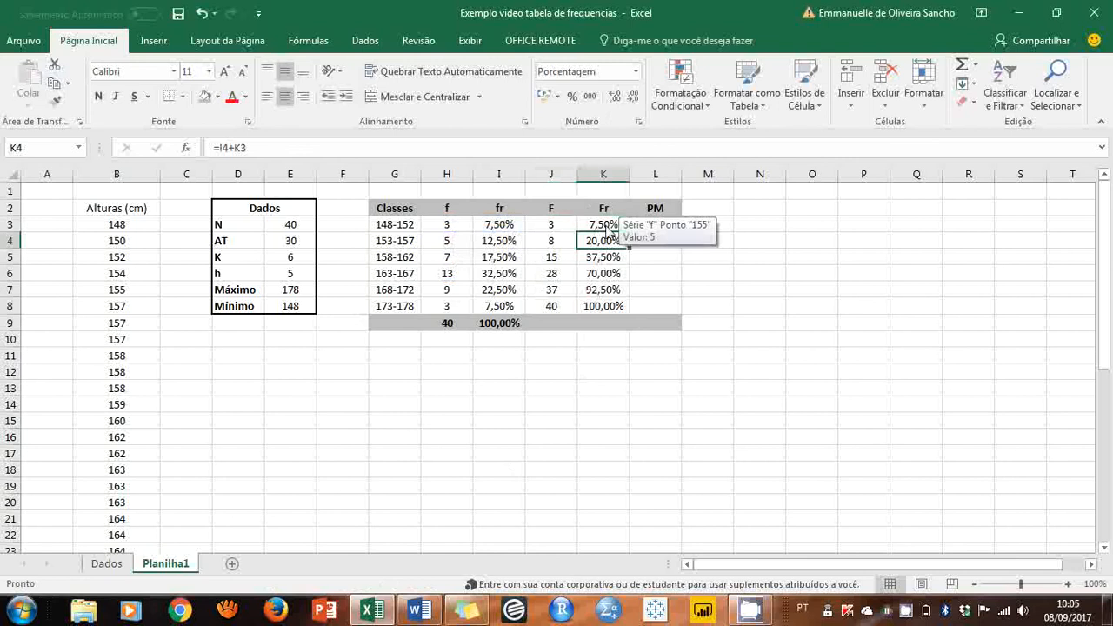
click(611, 391)
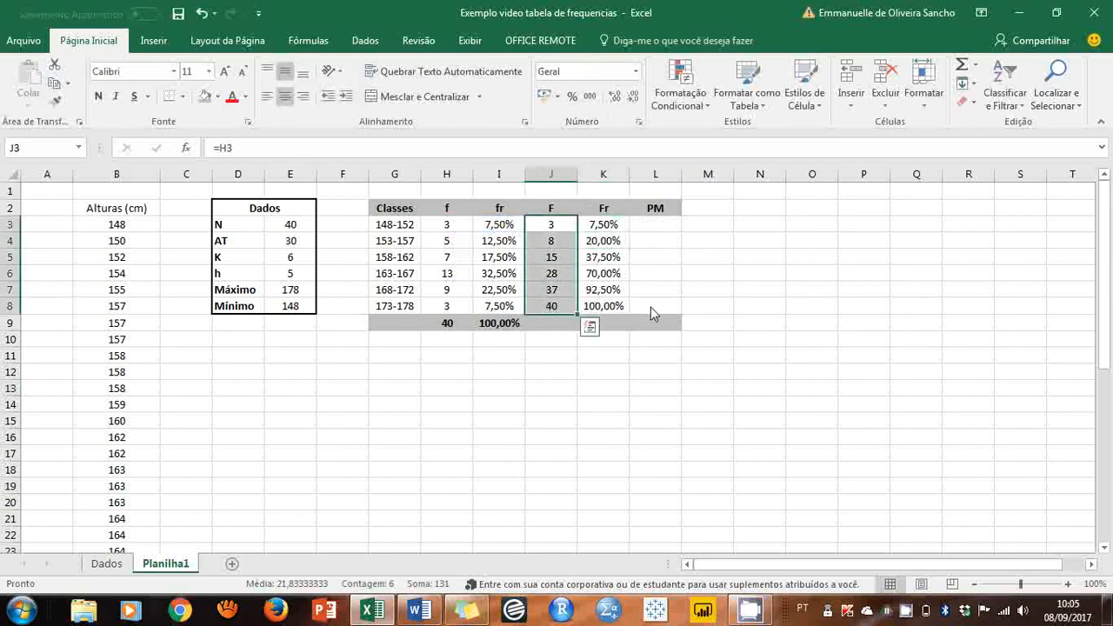
- Examine the cell references of the Fr formulas one by one from K3 down the column
click(613, 232)
key(F2)
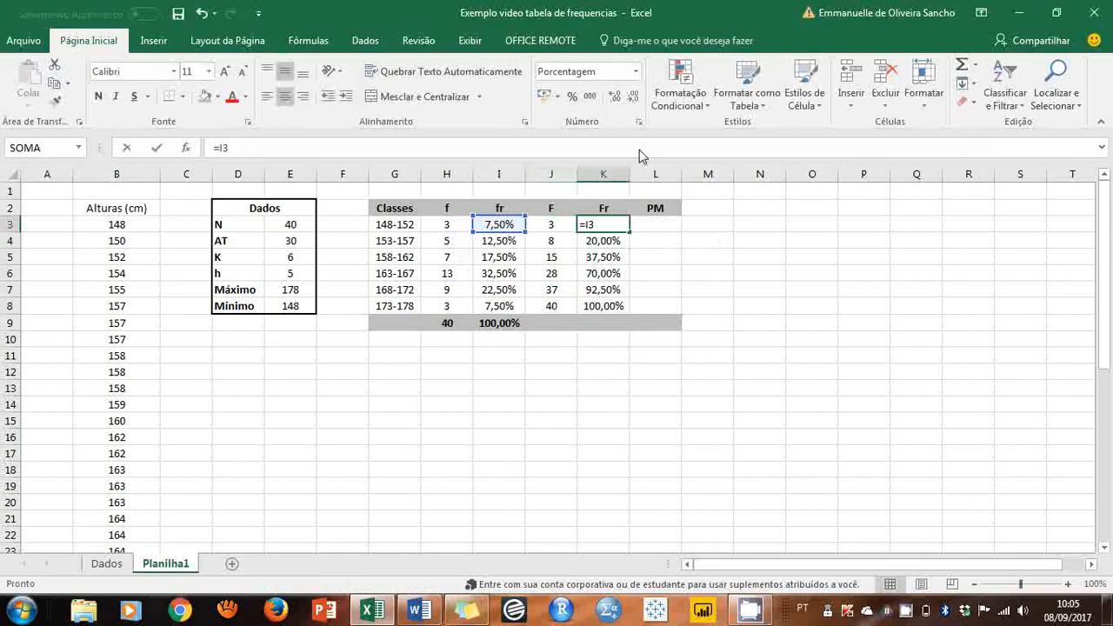
key(Return)
key(F2)
key(Return)
key(F2)
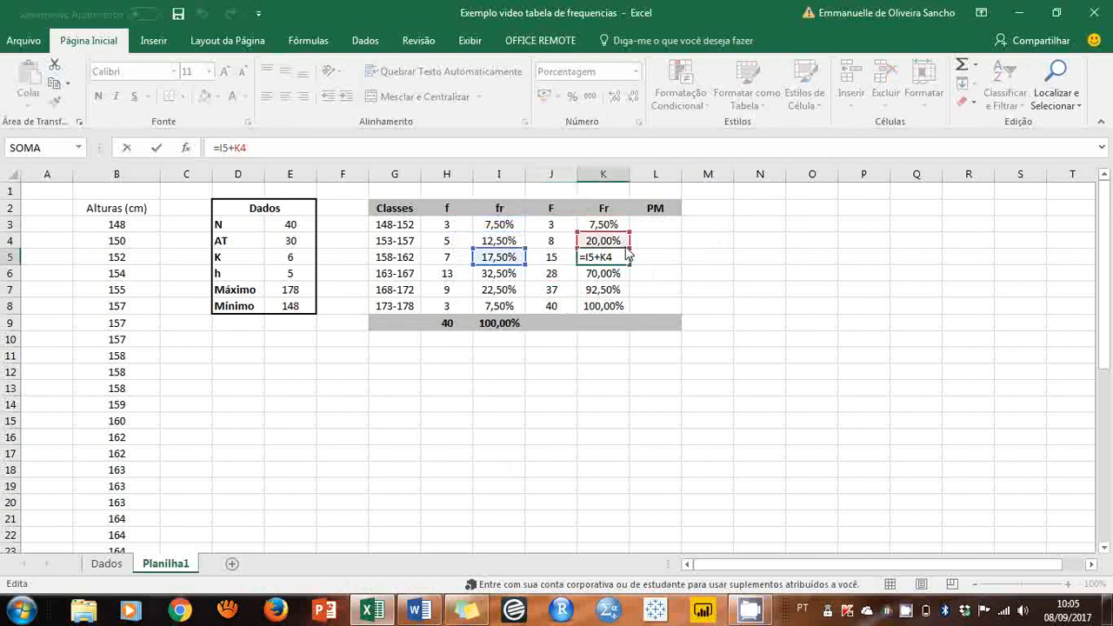
key(Return)
key(F2)
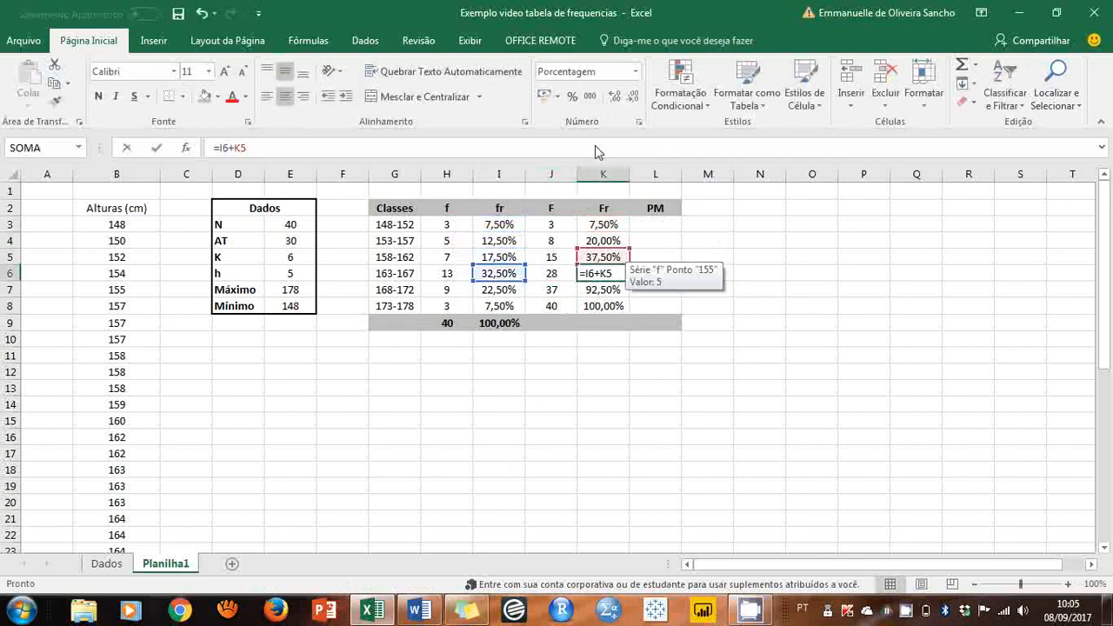
key(Return)
key(F2)
key(Return)
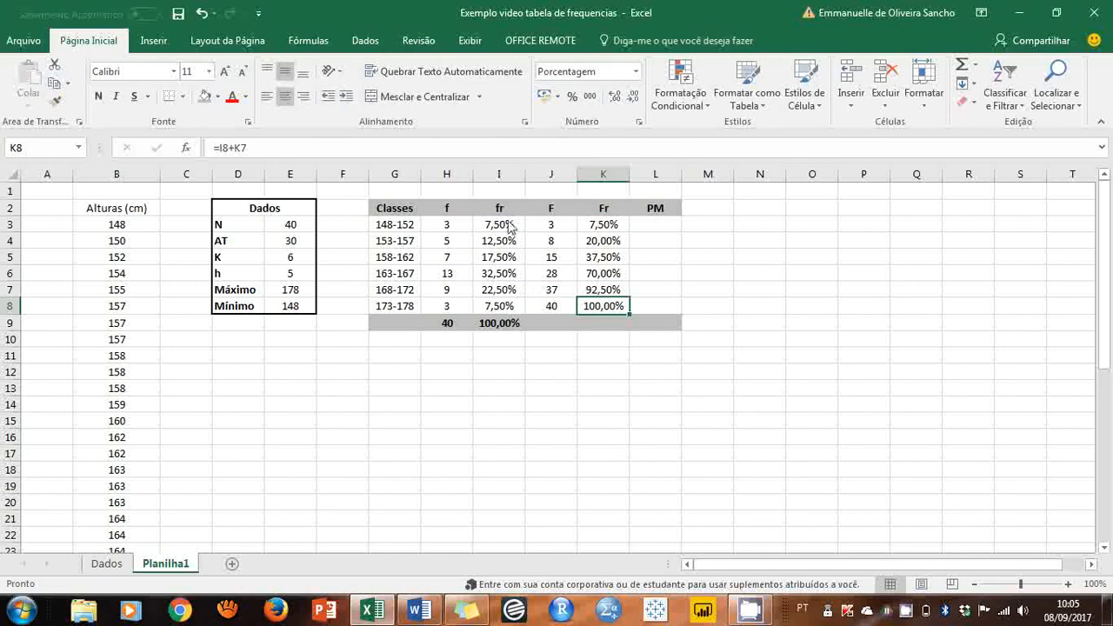
- Calculate the first class's midpoint in L3 with the formula =(148+152)/2
mouse_move(607, 225)
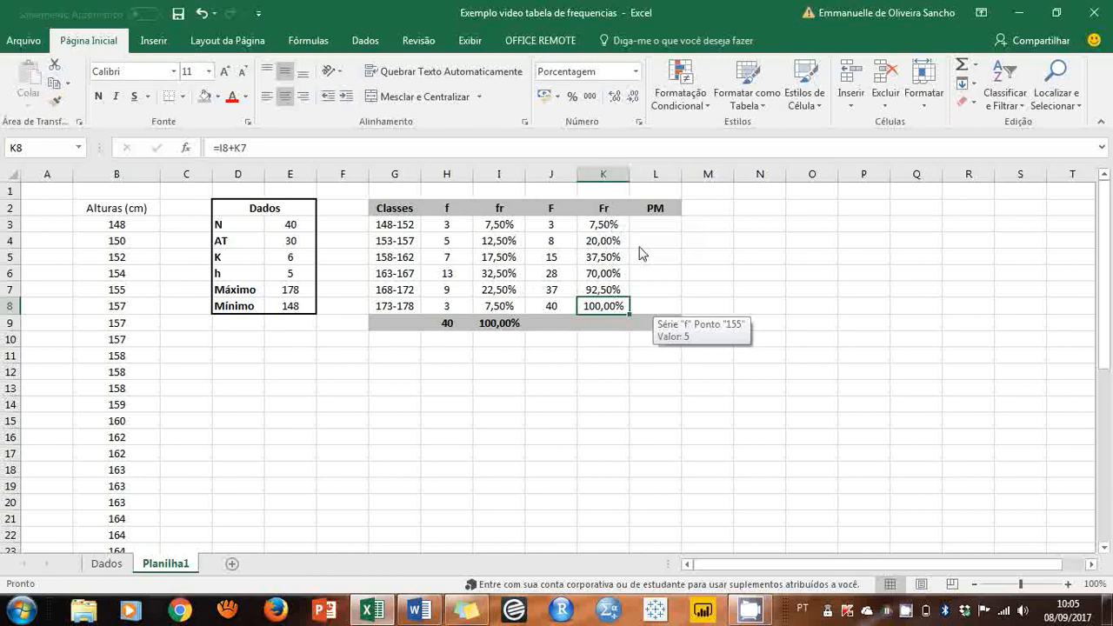
click(661, 225)
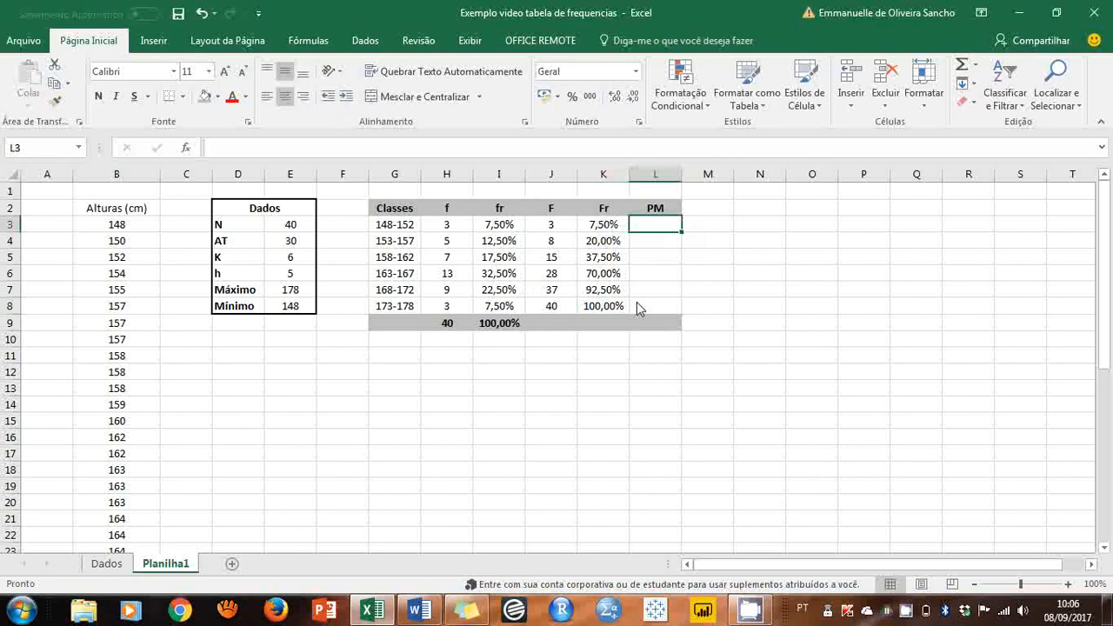
text(=)
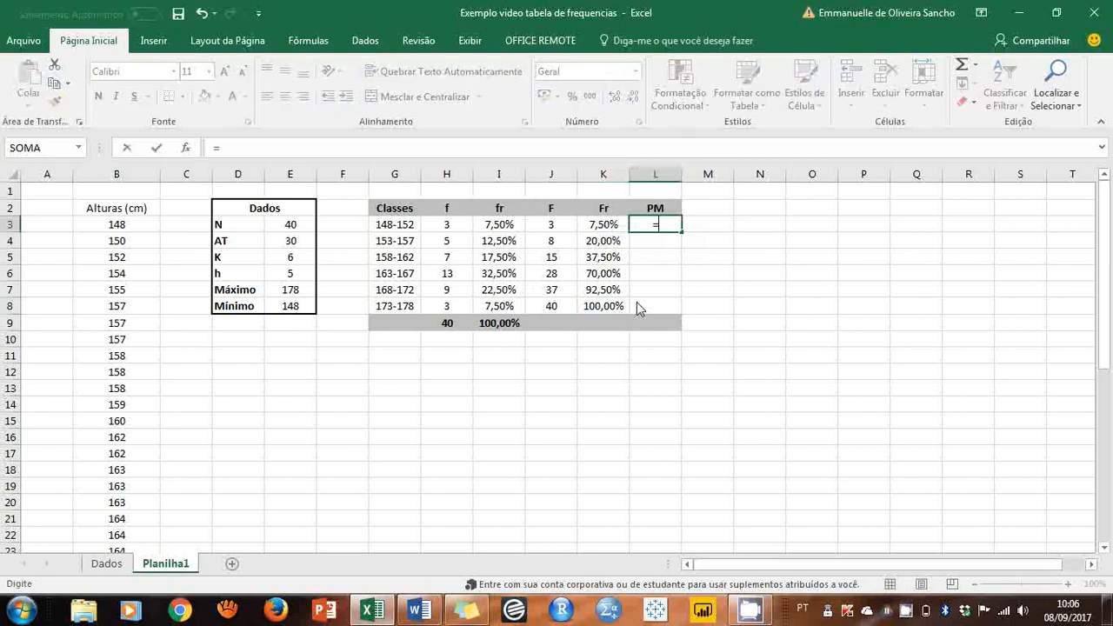
text((148+152)/2)
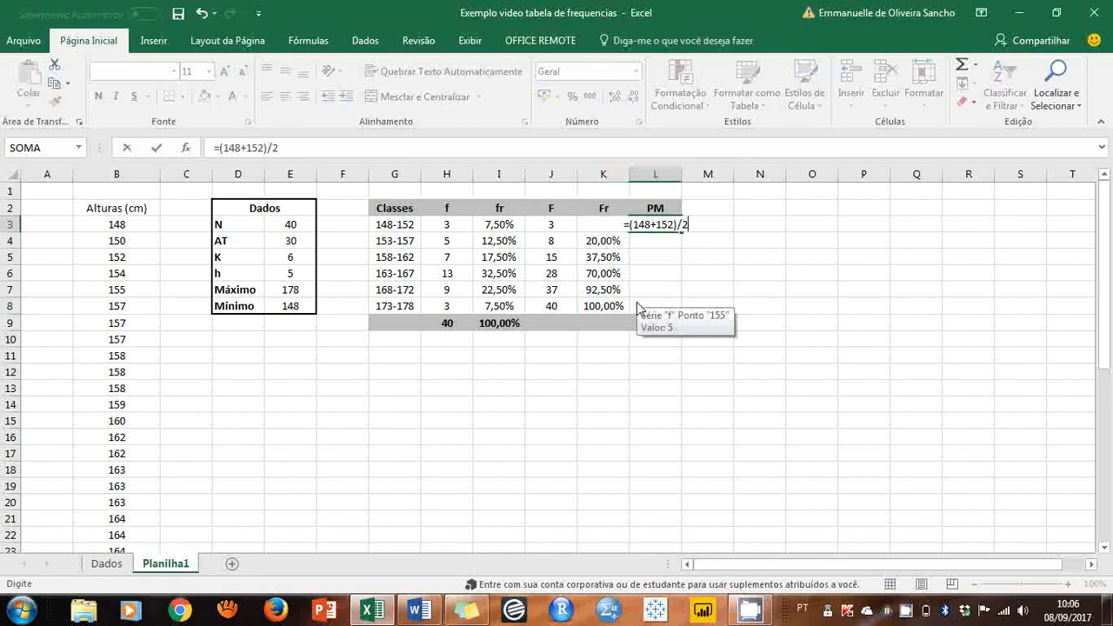
key(Return)
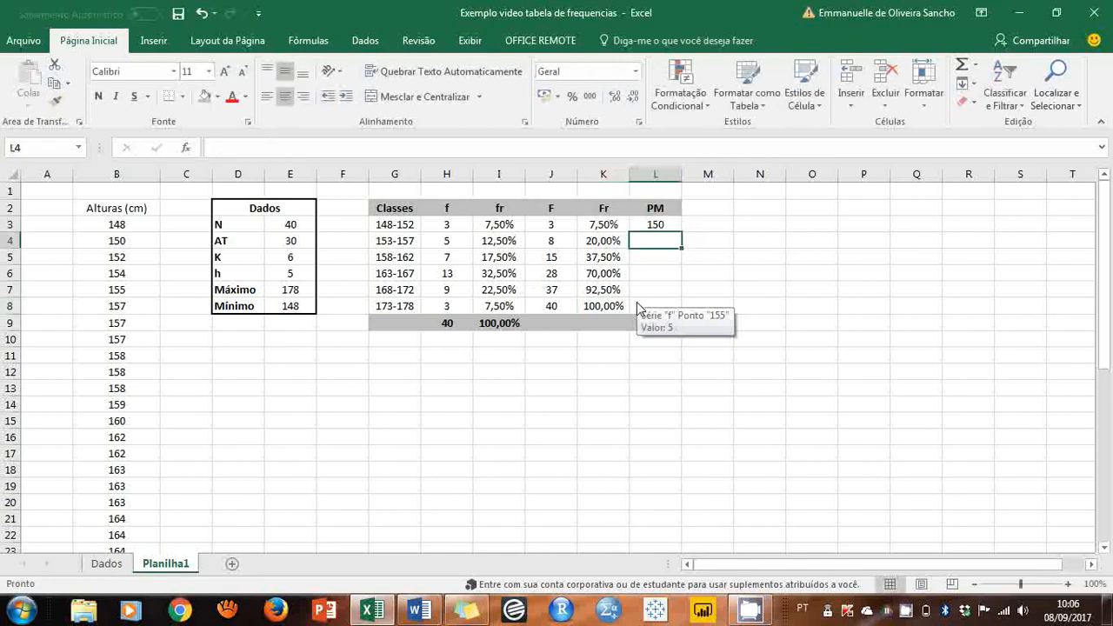
click(675, 229)
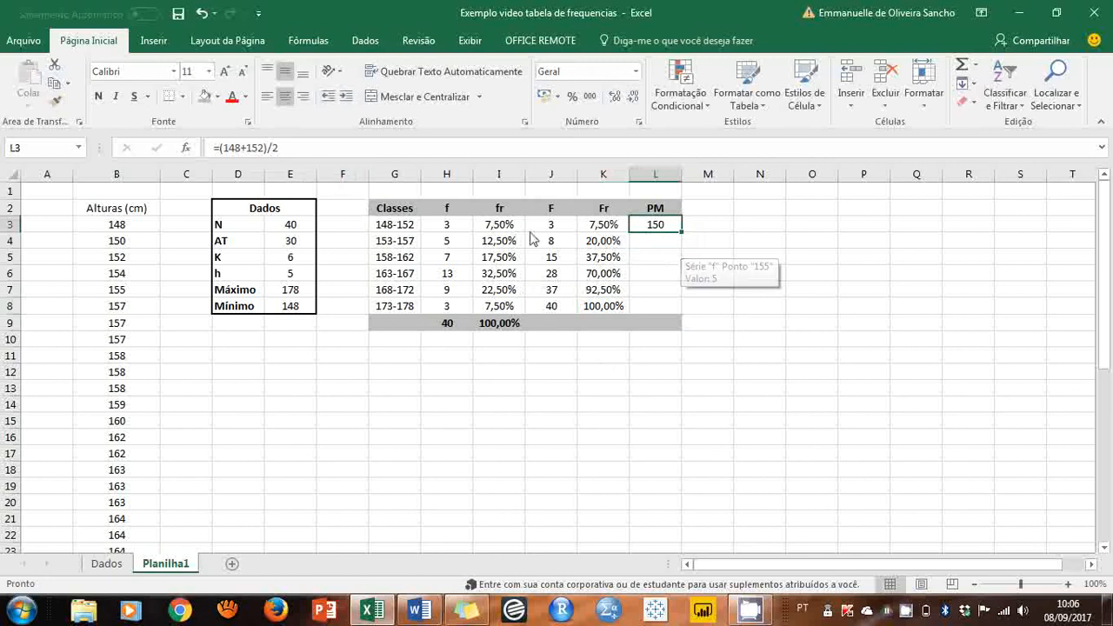
- Try filling the first class's midpoint formula down to L5, and clear the copies below L3
click(694, 242)
click(672, 225)
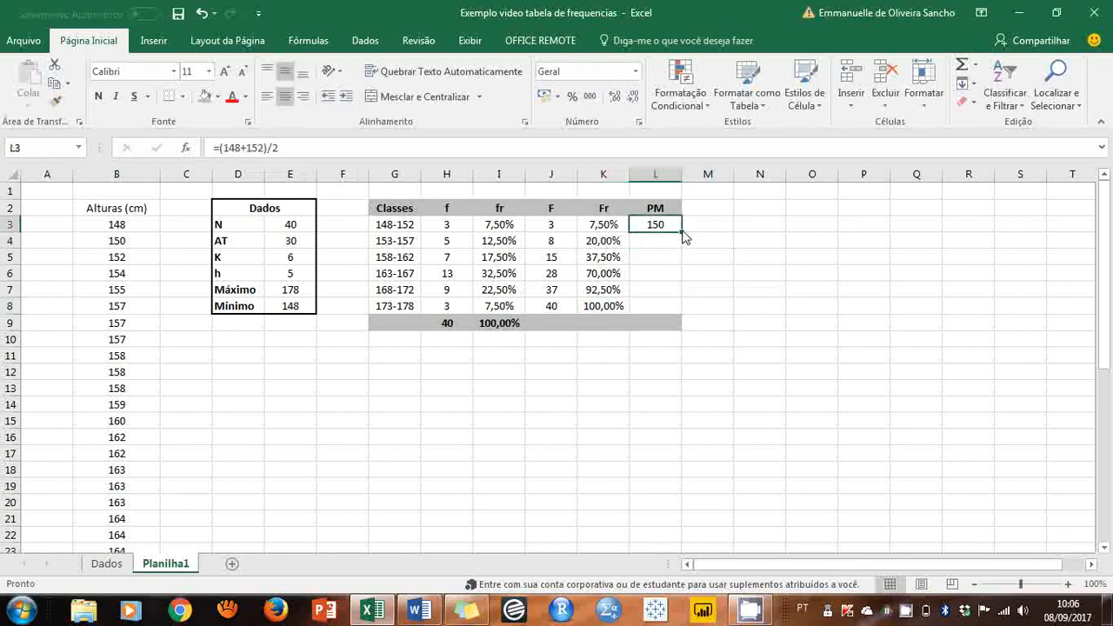
drag(682, 232, 679, 261)
click(677, 260)
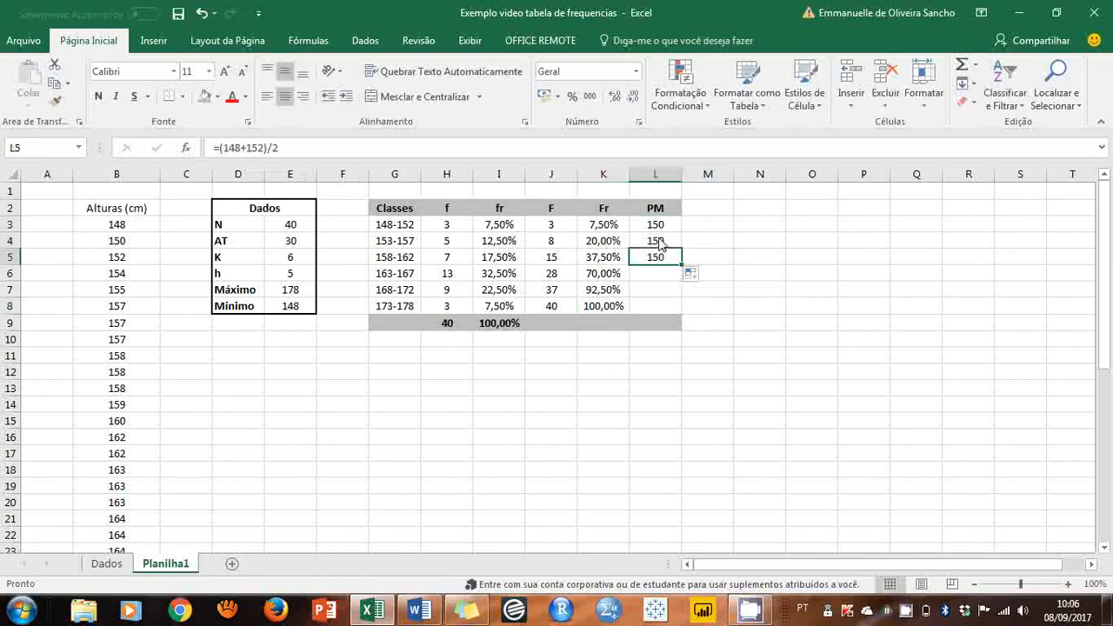
click(664, 244)
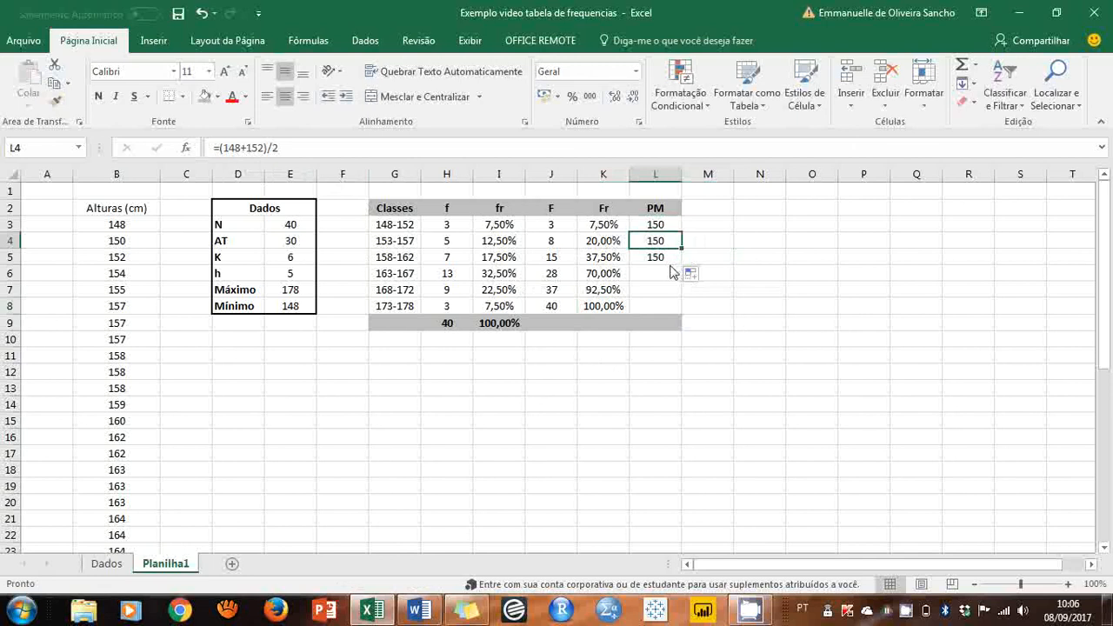
drag(676, 271, 668, 245)
key(Delete)
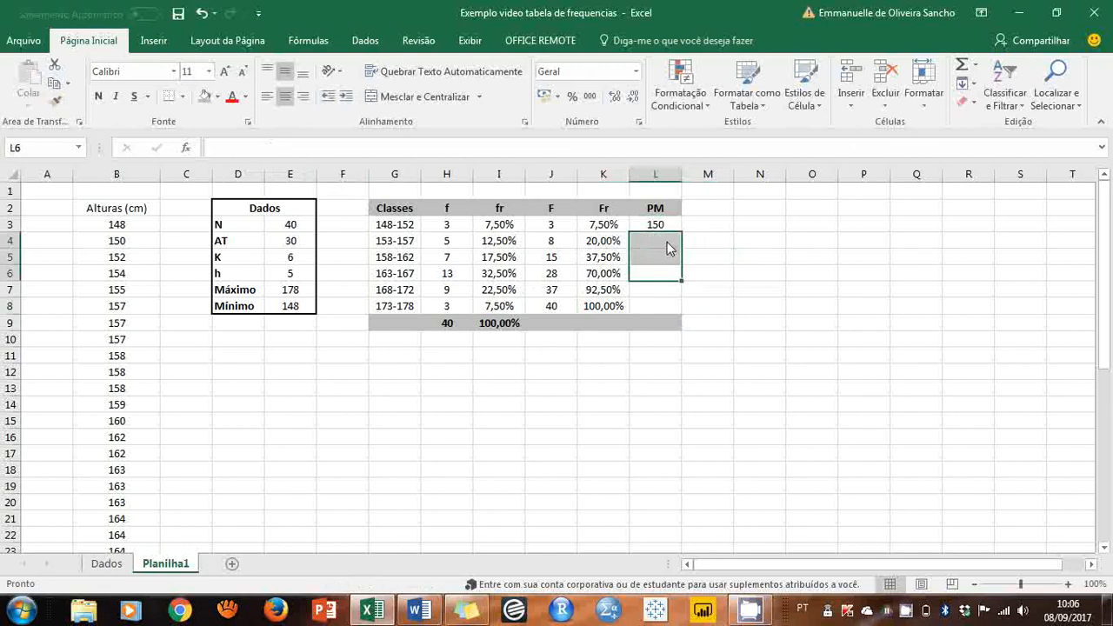
- Calculate the second class's midpoint in L4 with =L3+5 and fill the formula down to L8
click(668, 244)
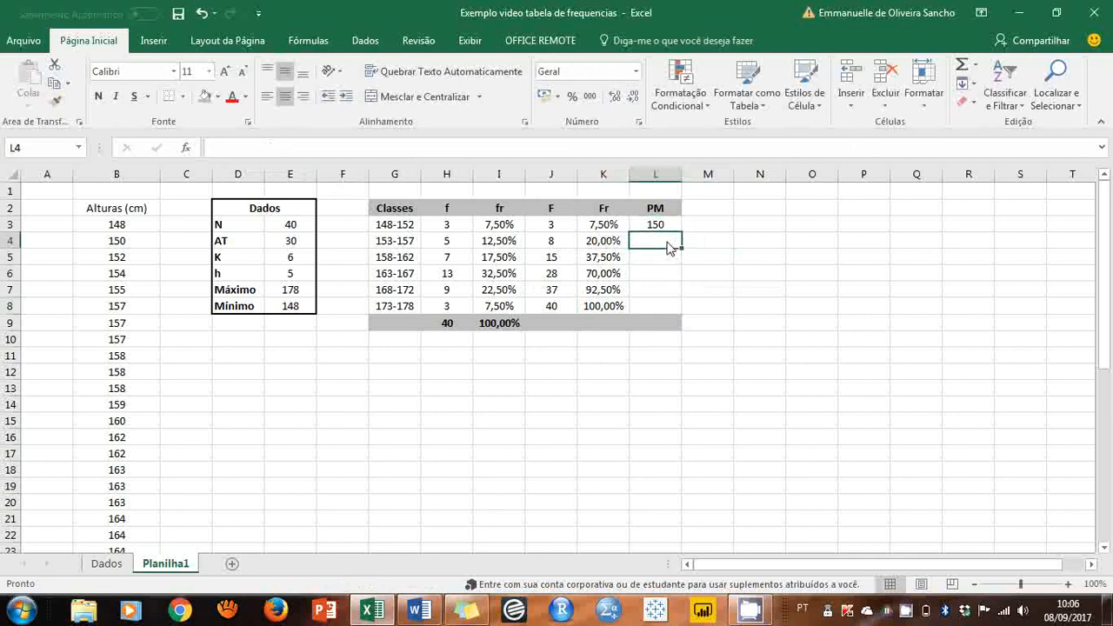
text(=)
click(658, 228)
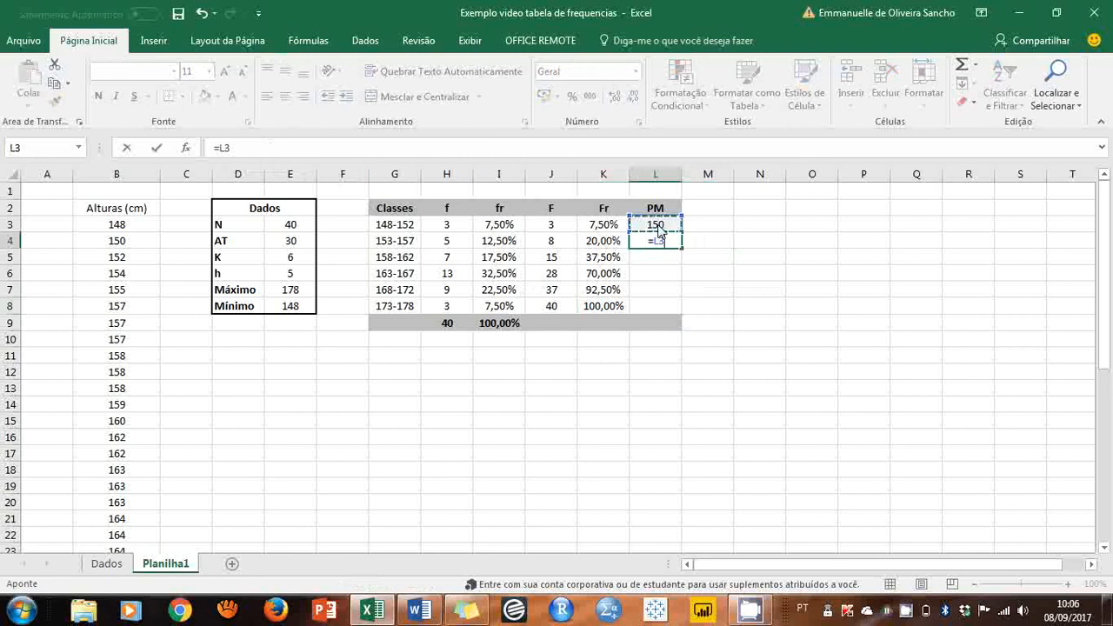
text(+5)
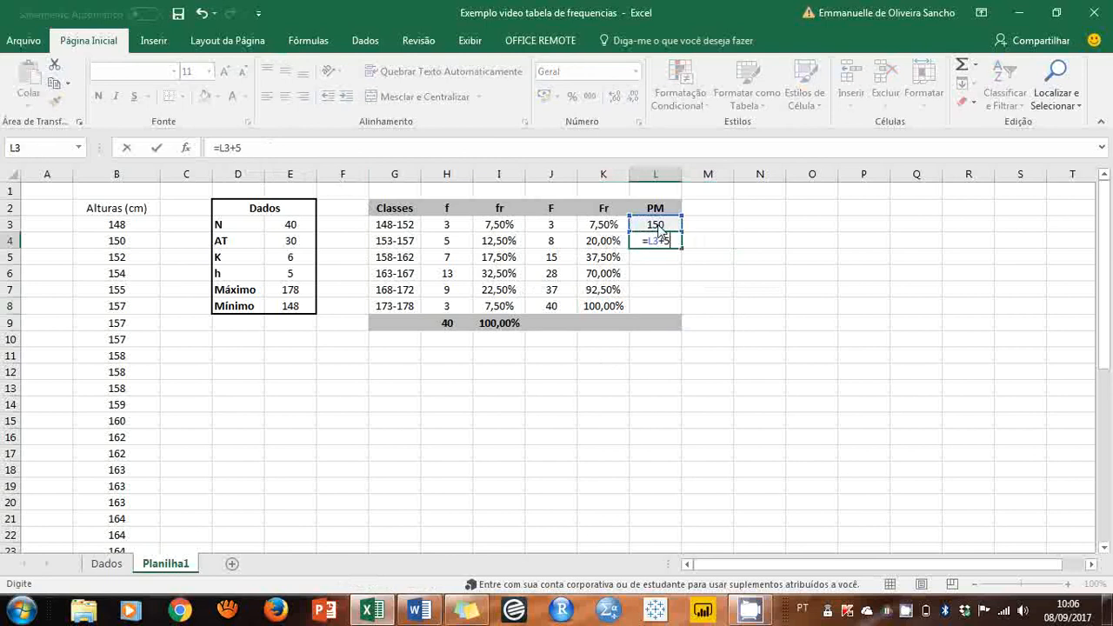
key(Return)
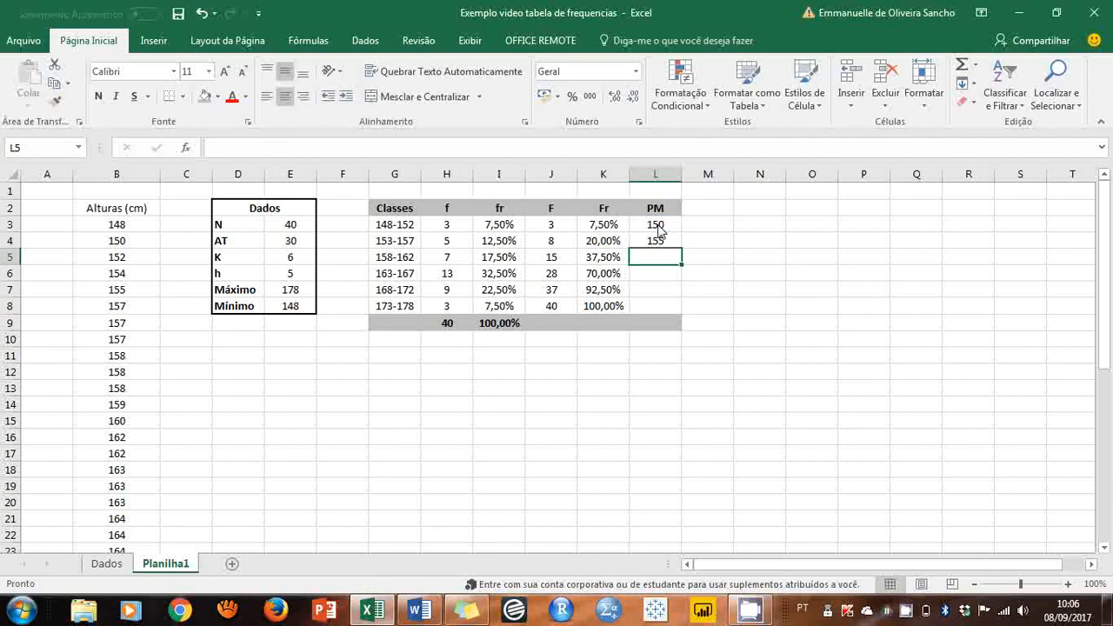
click(668, 243)
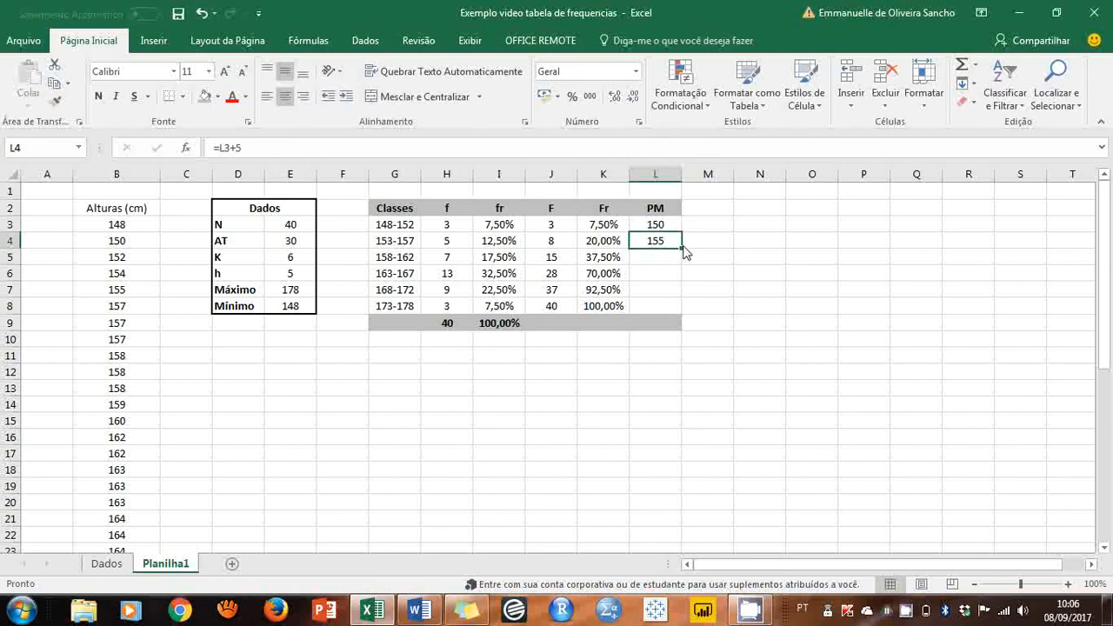
double_click(683, 249)
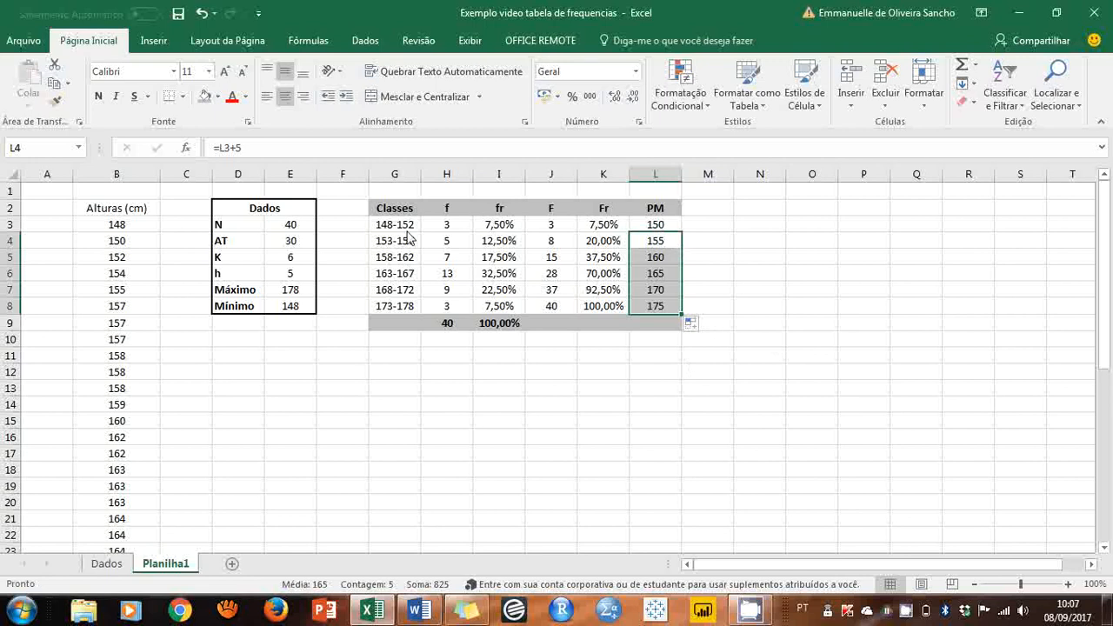
- Replace the constant 5 in L4's midpoint formula with the absolute reference $E$6 and fill it down to L8
click(666, 240)
click(423, 155)
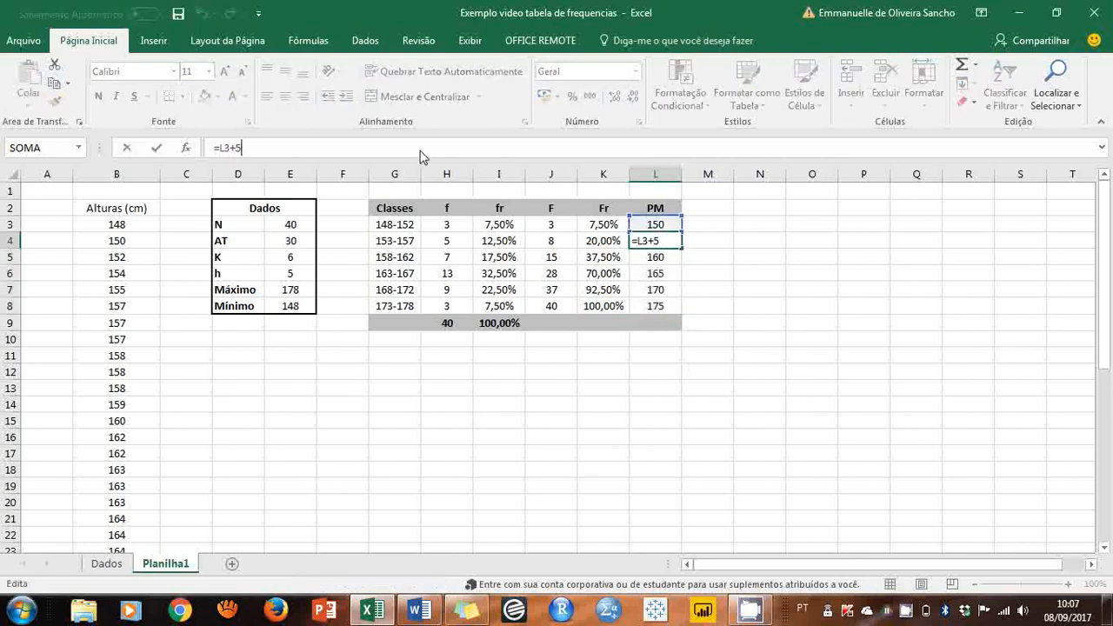
key(BackSpace)
click(292, 274)
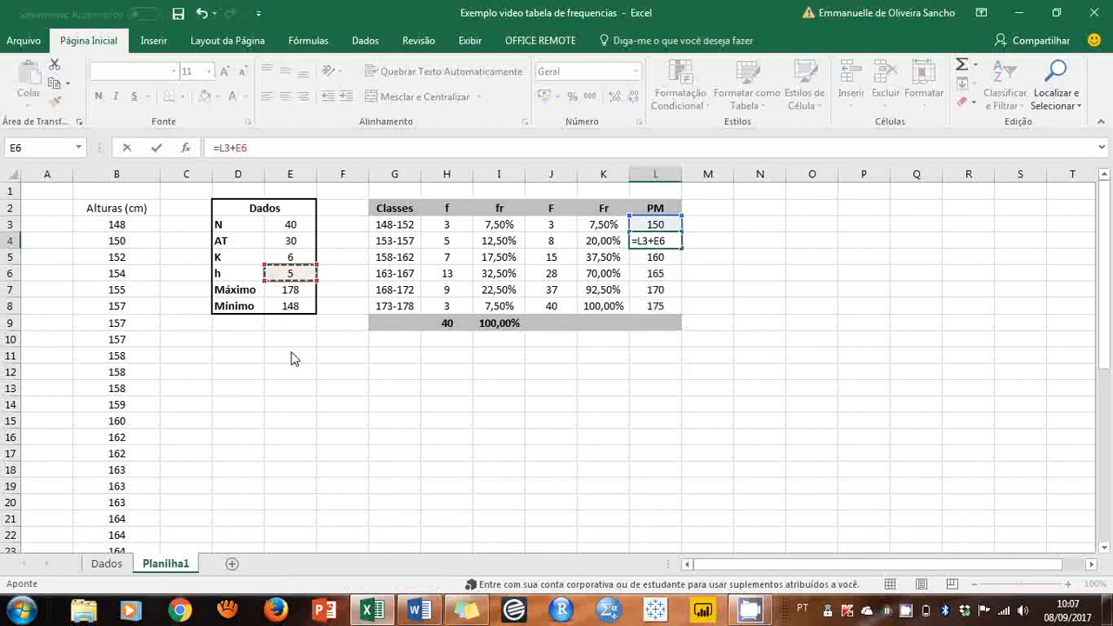
key(F4)
key(Return)
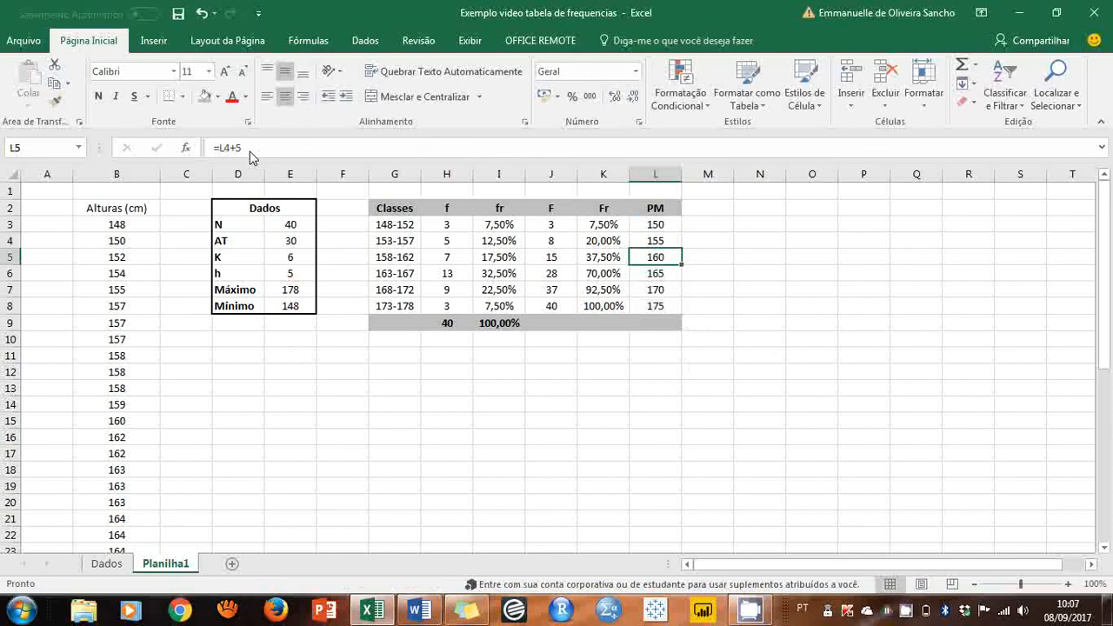
click(657, 243)
drag(682, 249, 670, 313)
click(626, 405)
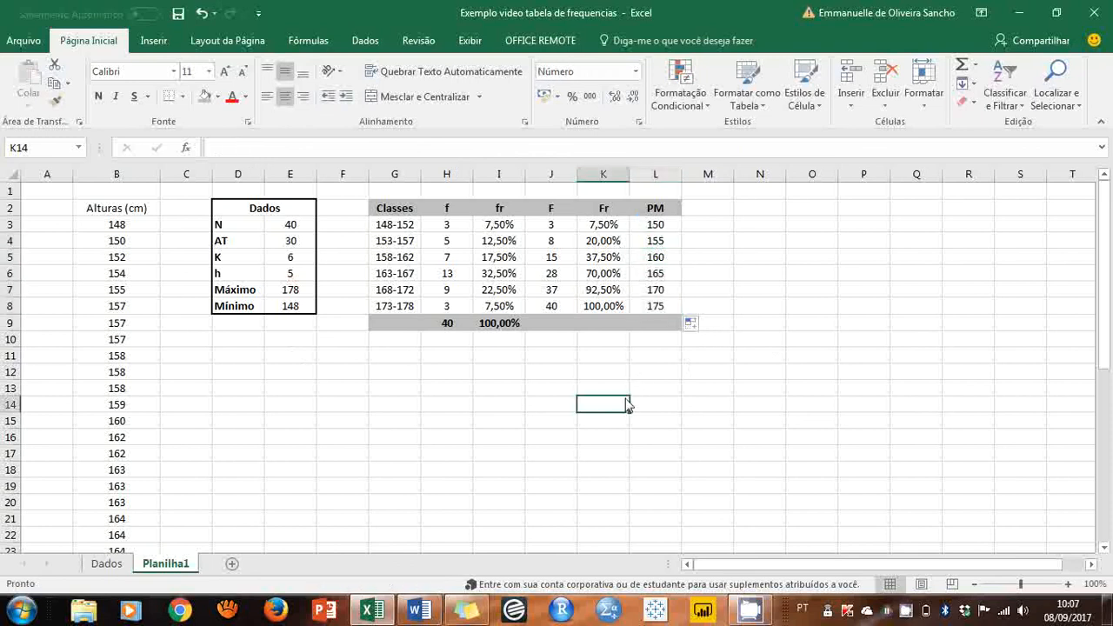
- Test the midpoint formulas by changing K in E5 to 7 and 8, and restore it to 6
click(301, 277)
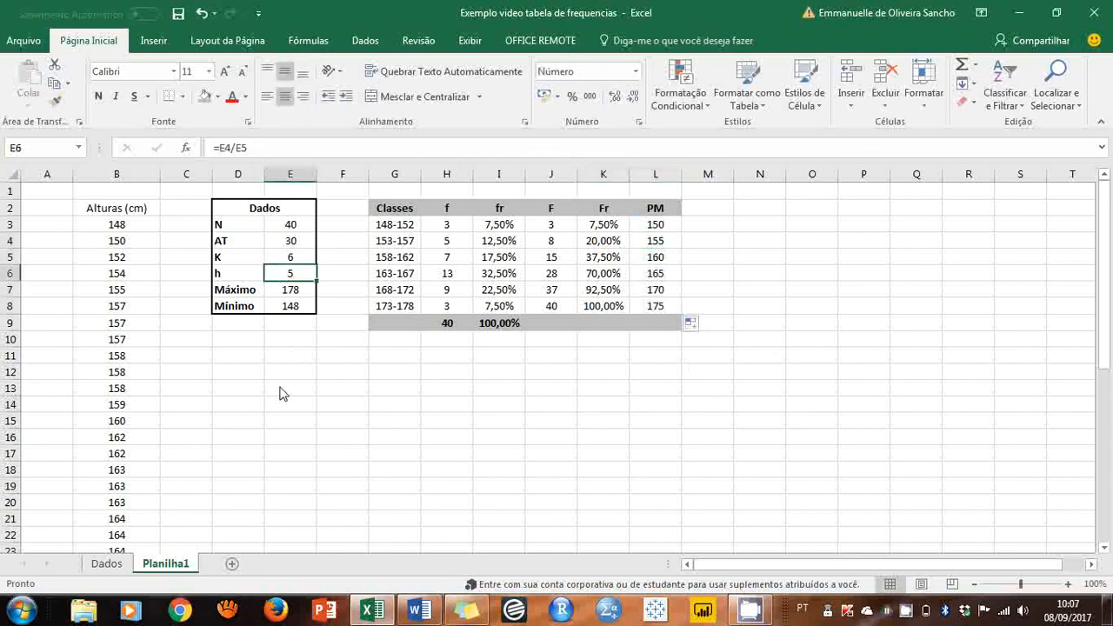
click(306, 258)
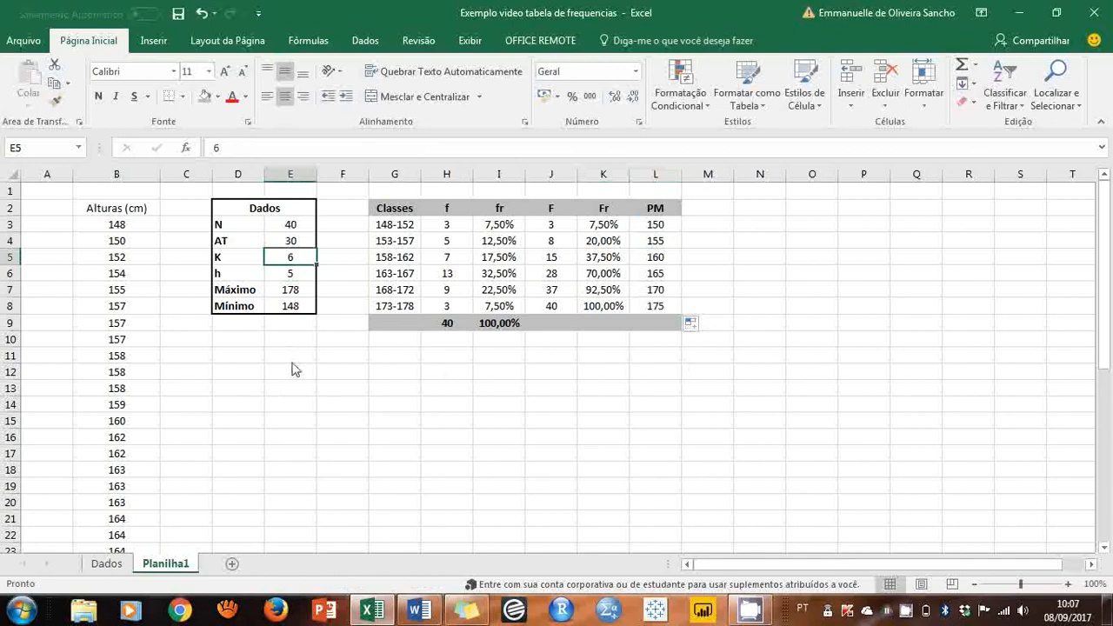
text(7)
key(Return)
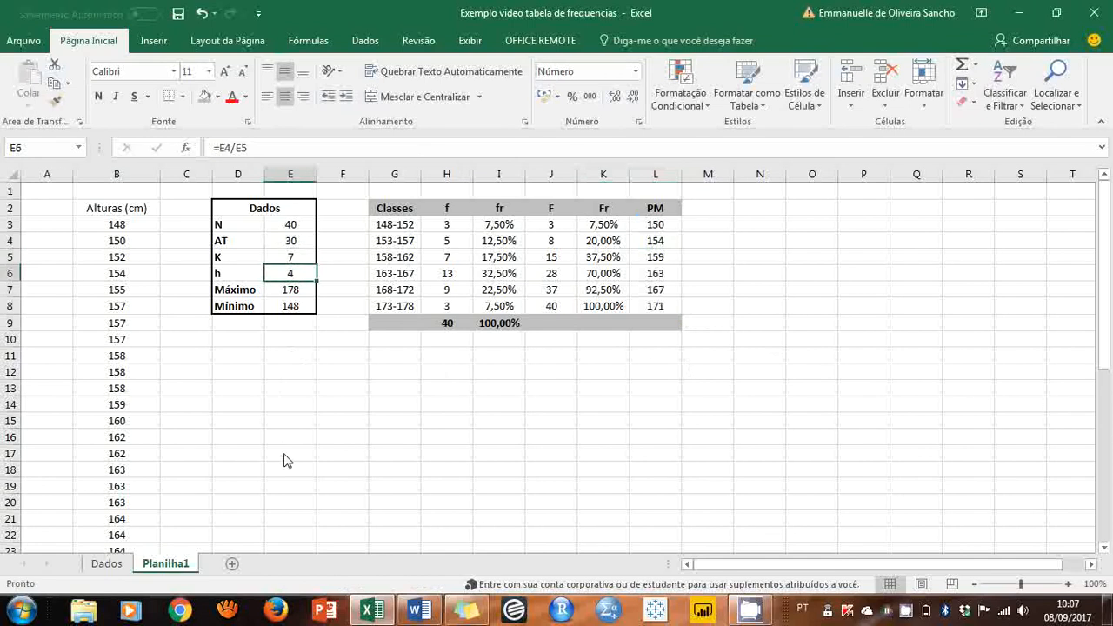
key(Up)
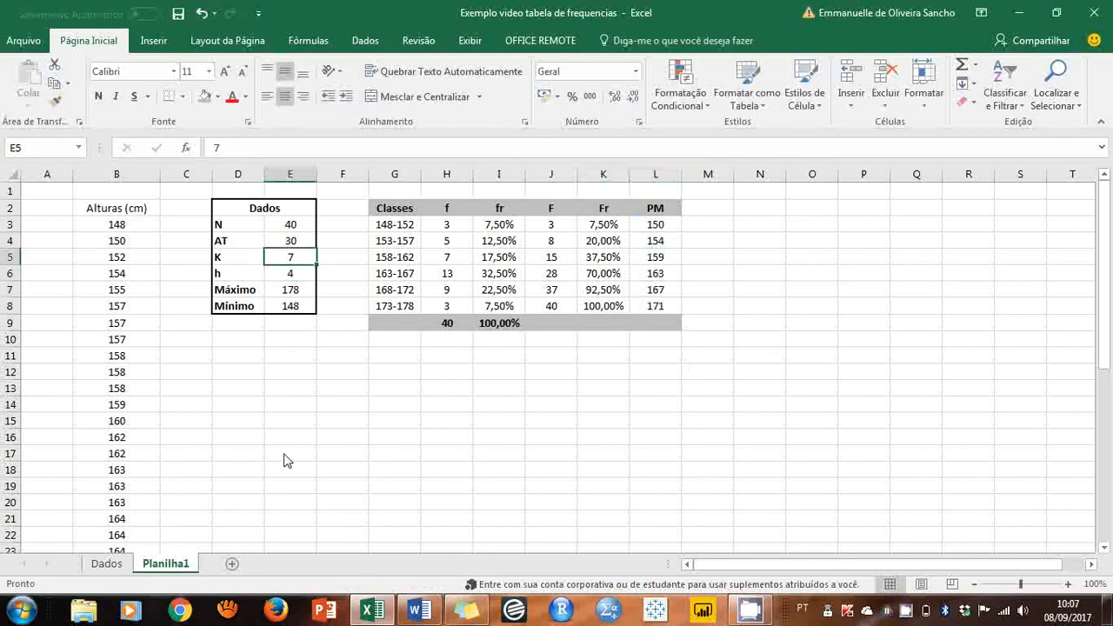
text(8)
key(Return)
key(Up)
text(6)
key(Return)
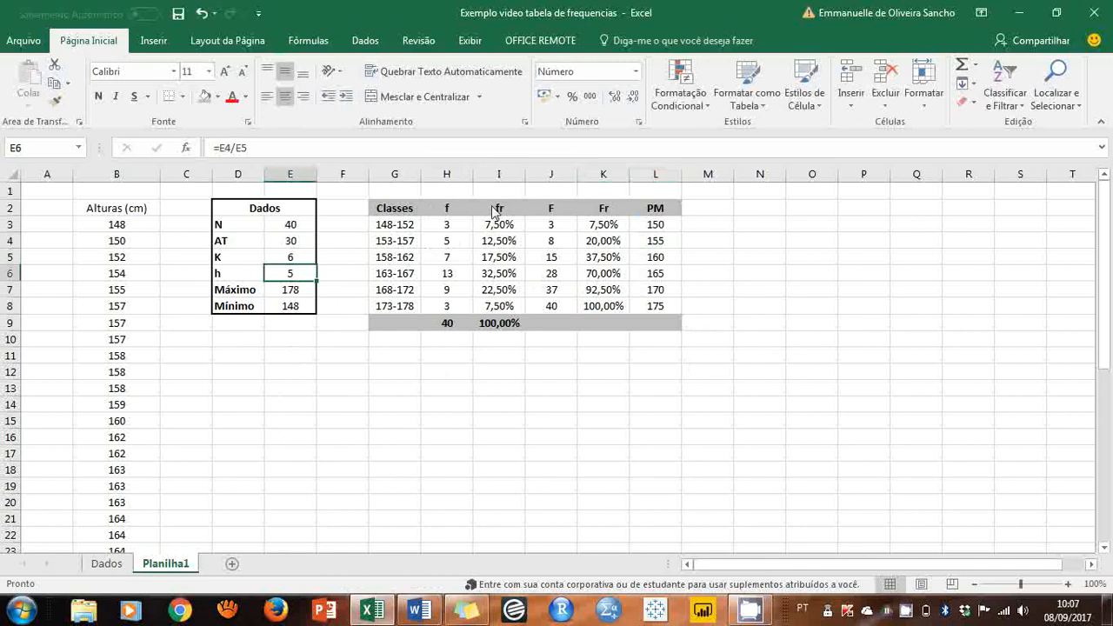
- Insert a 2D clustered column chart from the f and PM columns, H2:H8 and L2:L8, and place it beside the table
drag(446, 208, 448, 306)
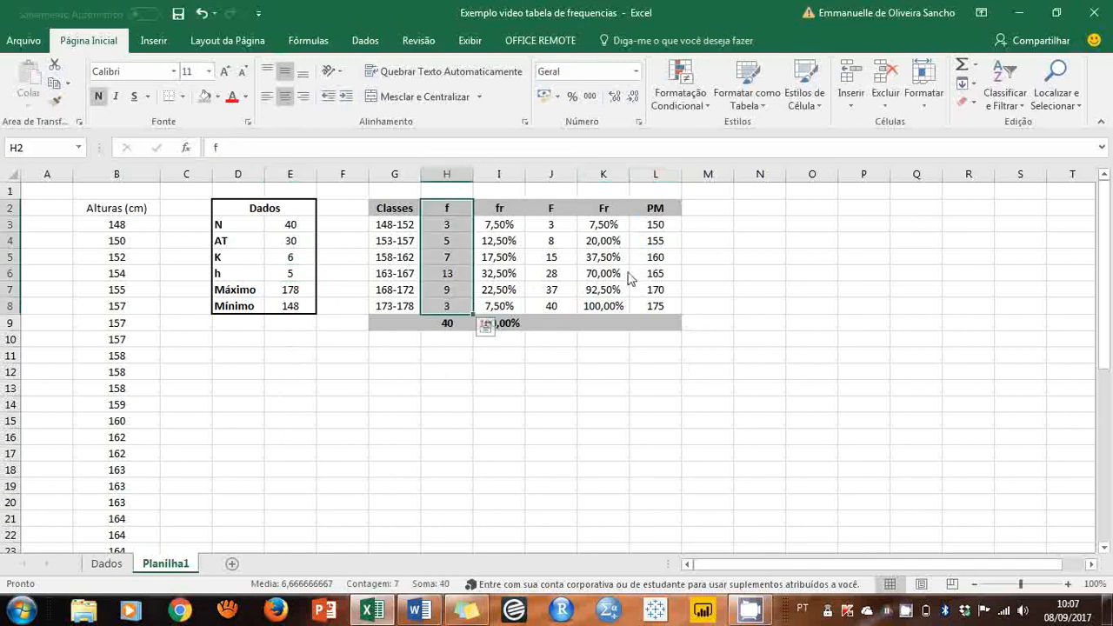
drag(671, 211, 655, 308)
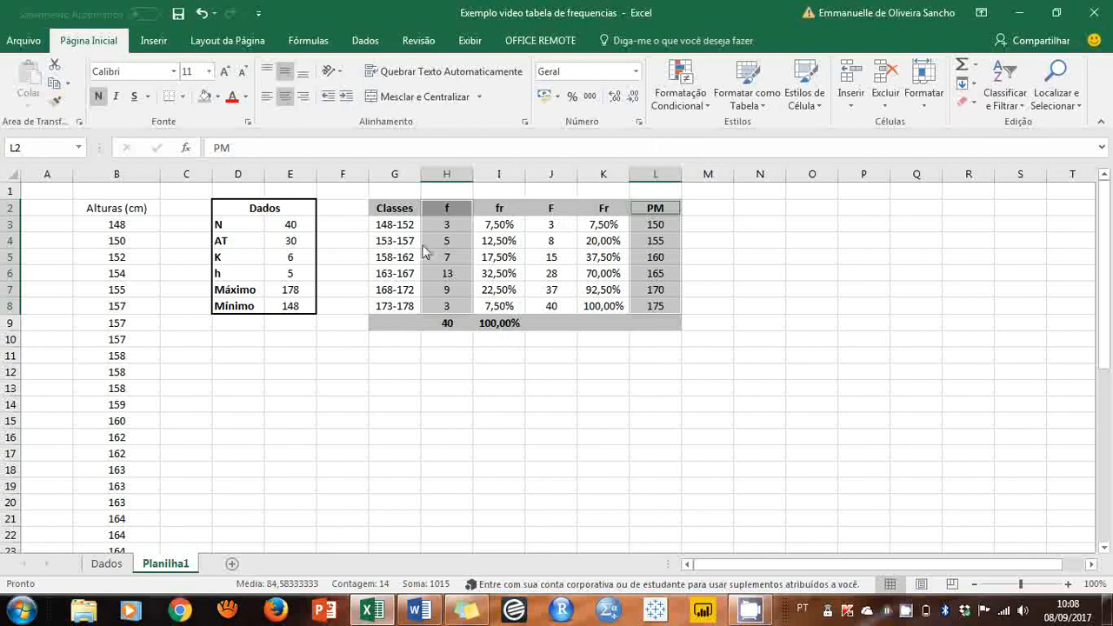
click(155, 40)
click(432, 66)
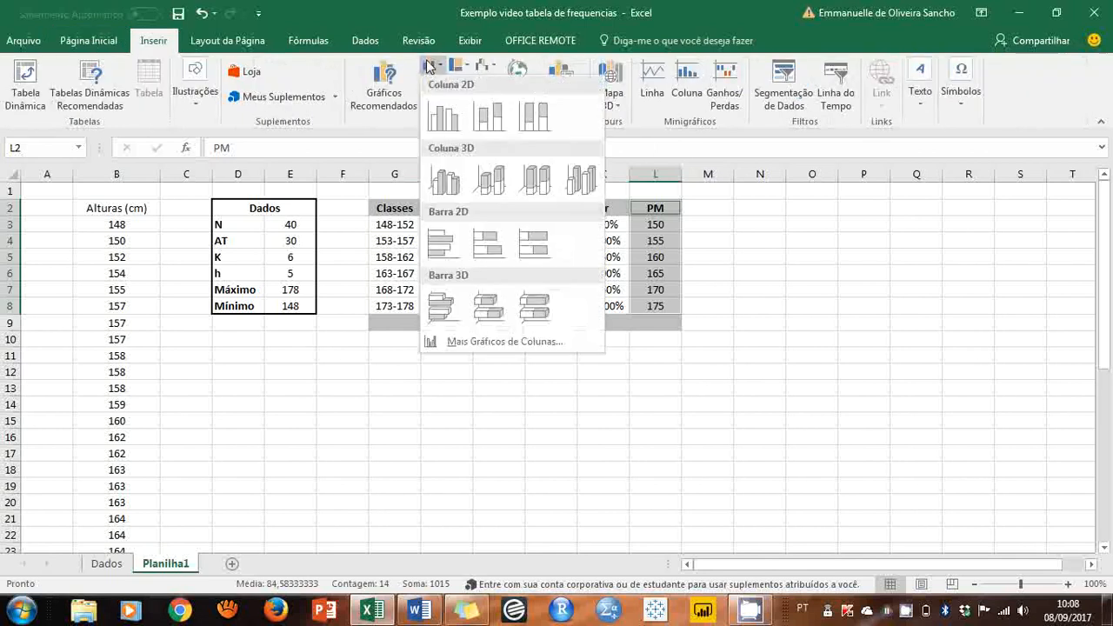
click(441, 121)
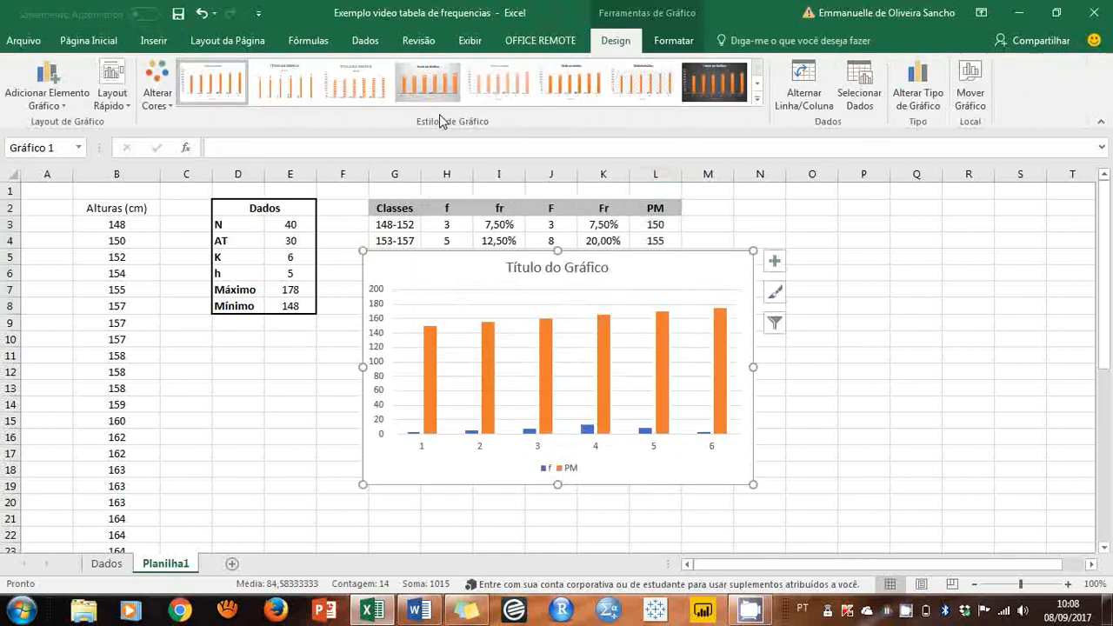
drag(678, 268, 1004, 207)
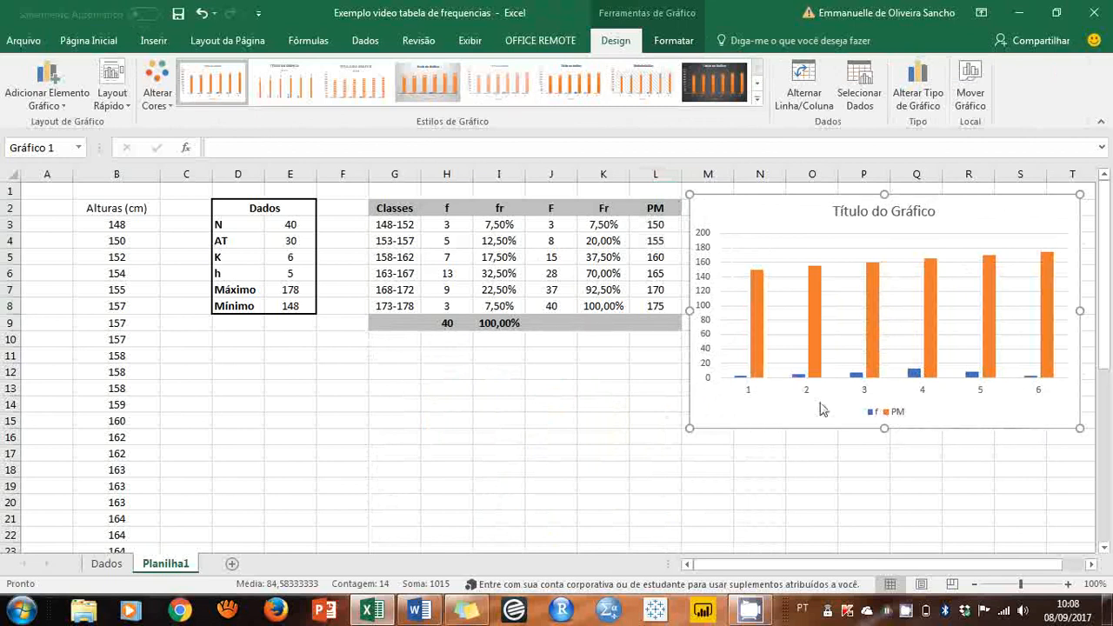
- Remove the PM series from the chart and apply quick Layout 8 to give it gapless histogram bars
click(874, 339)
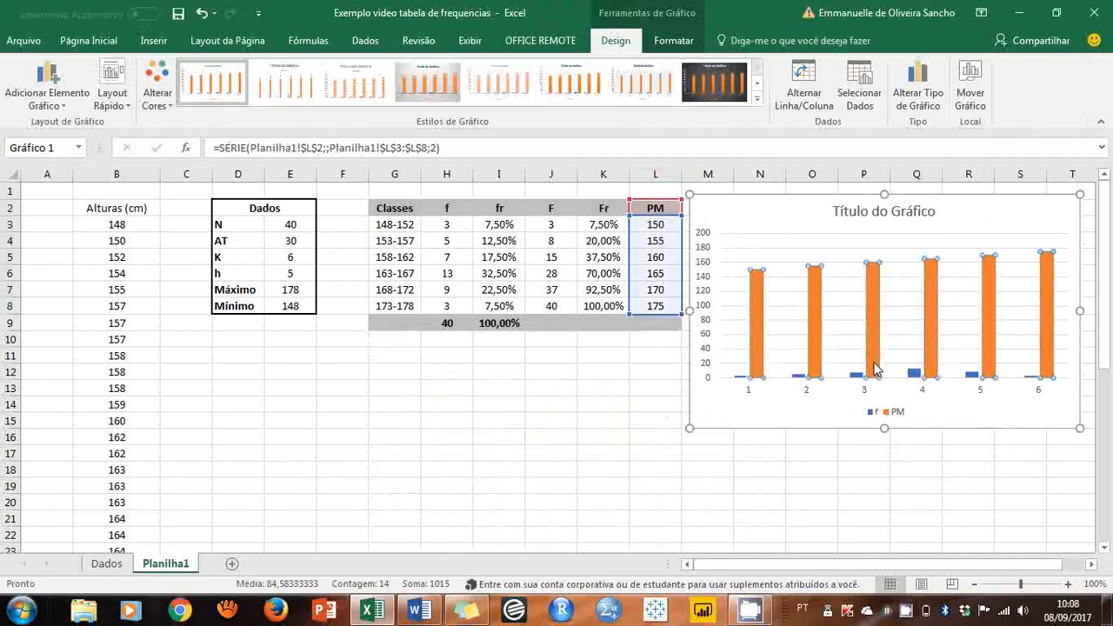
key(Delete)
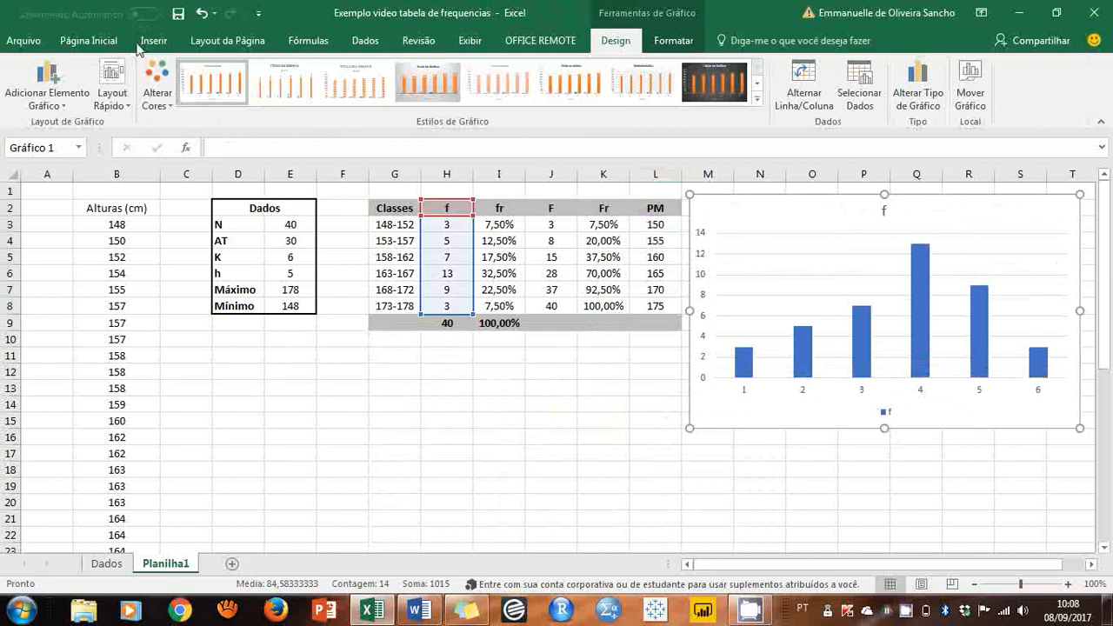
click(121, 108)
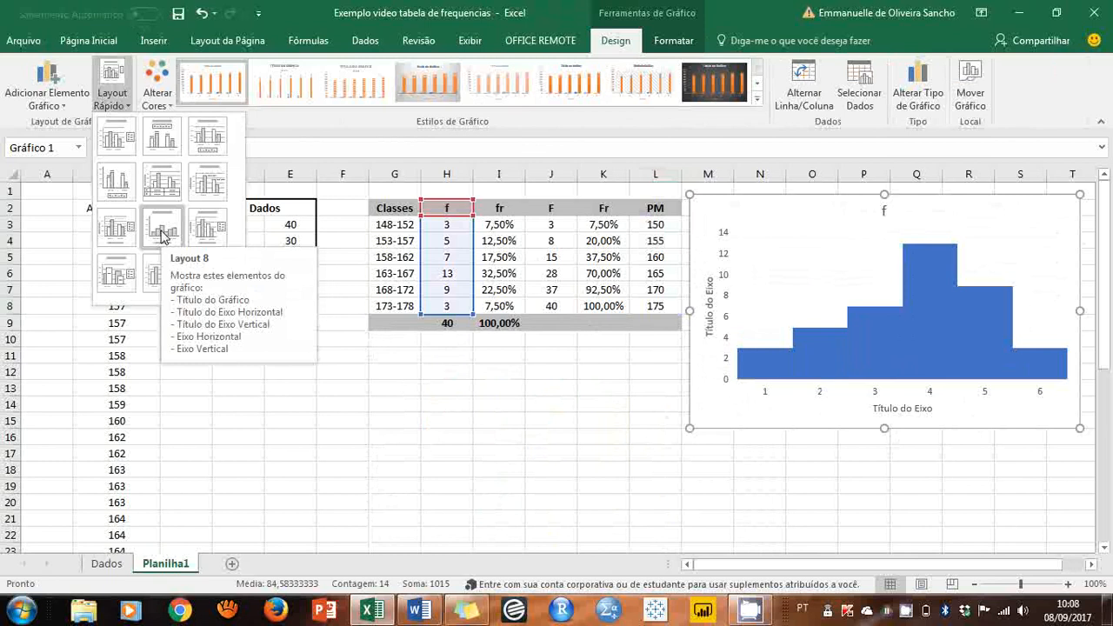
click(162, 233)
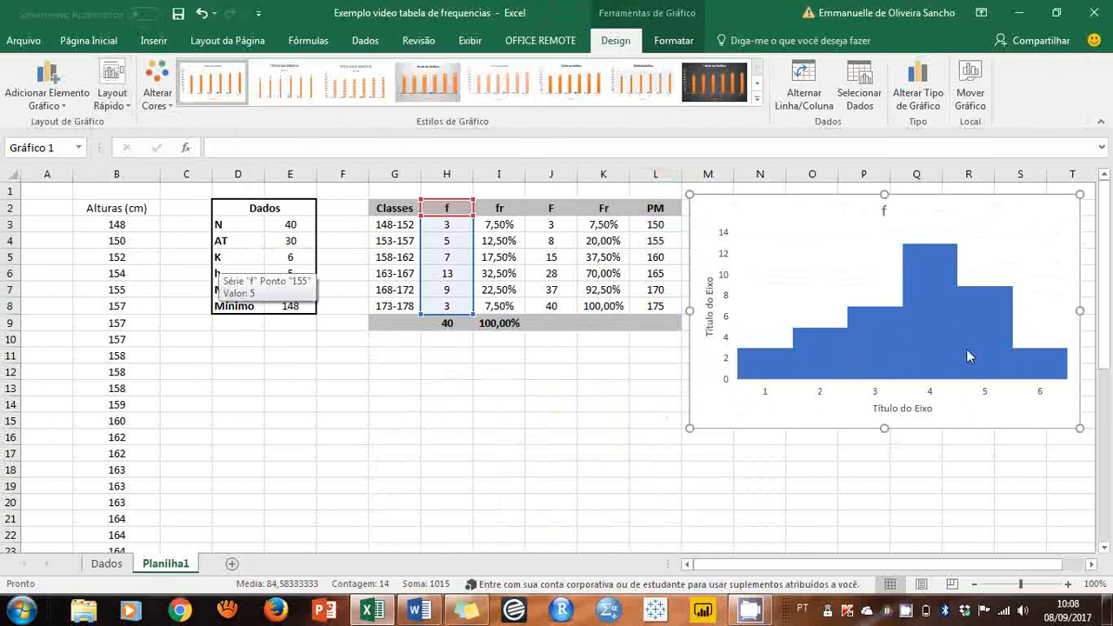
- Give the histogram's bars a white outline
mouse_move(963, 348)
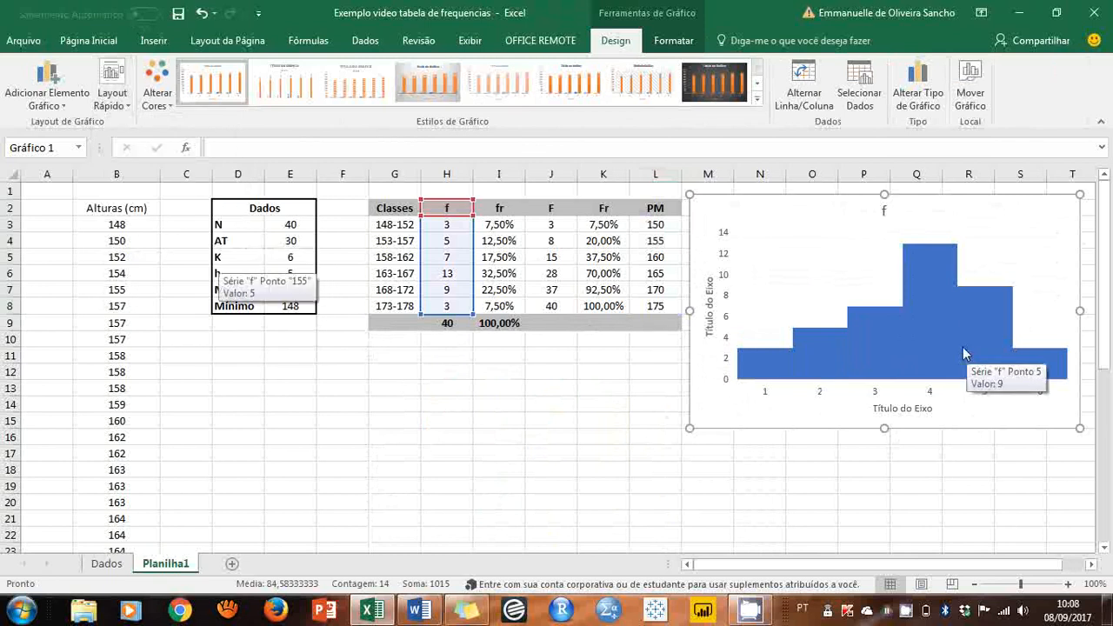
click(903, 350)
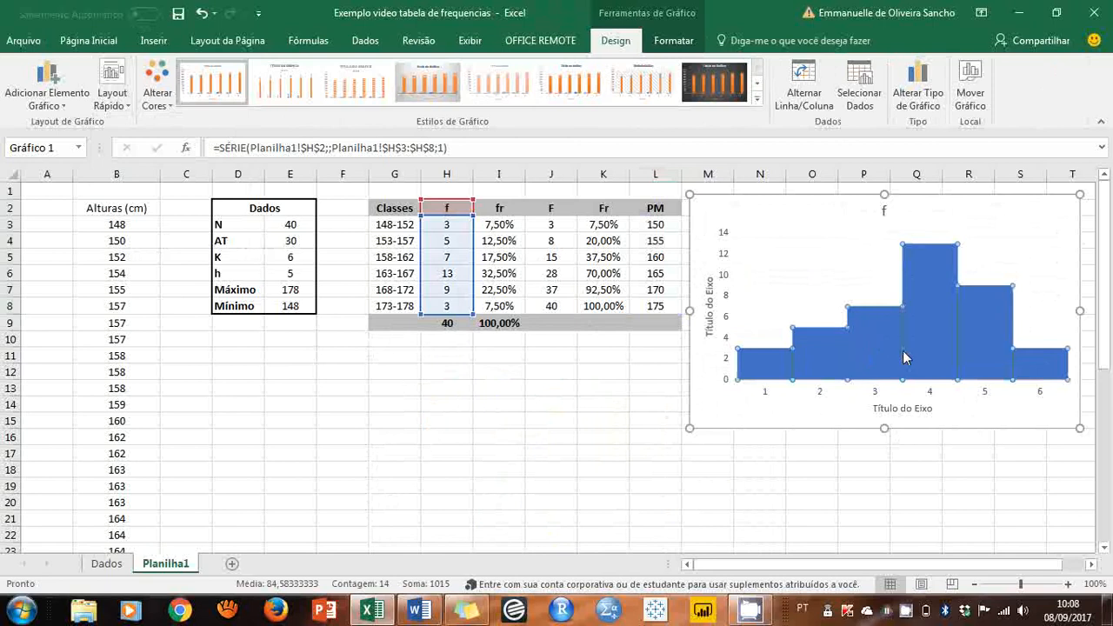
click(675, 40)
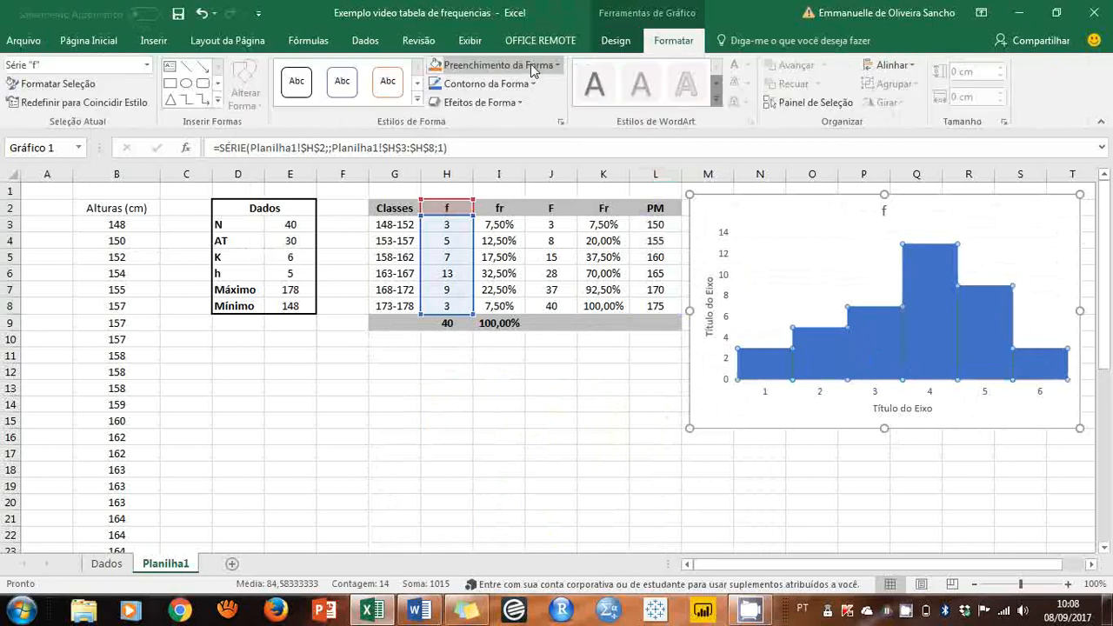
click(487, 84)
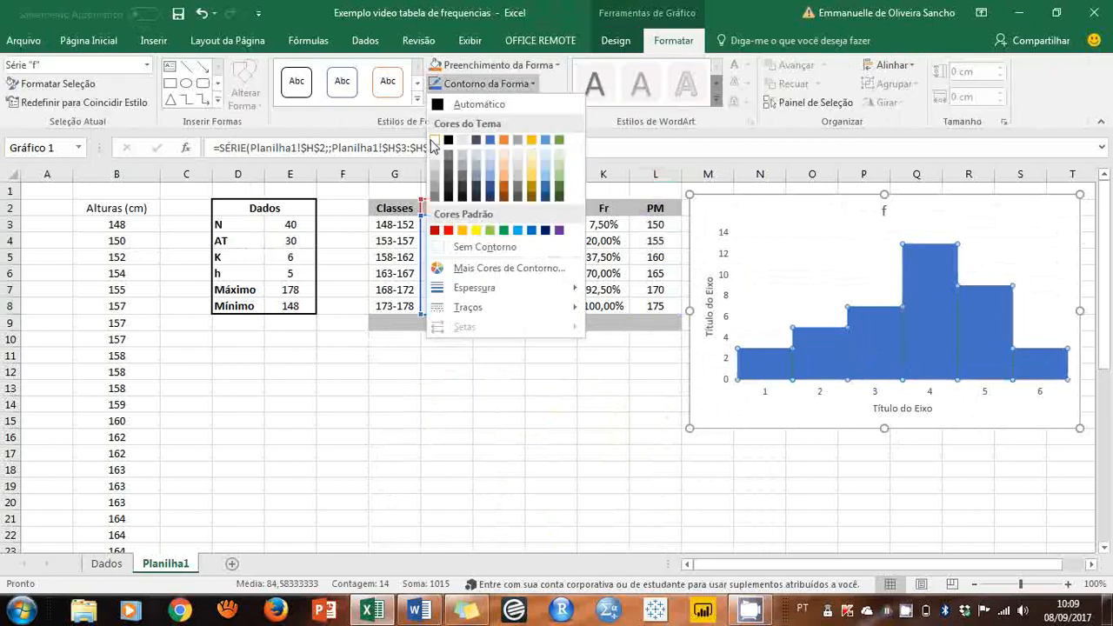
click(434, 141)
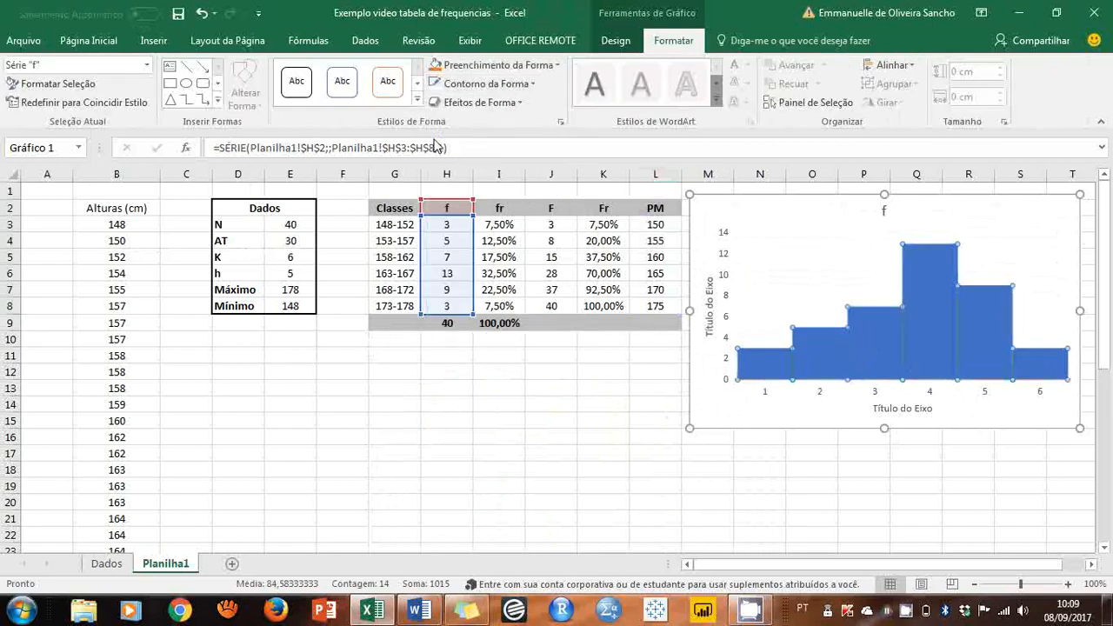
click(961, 470)
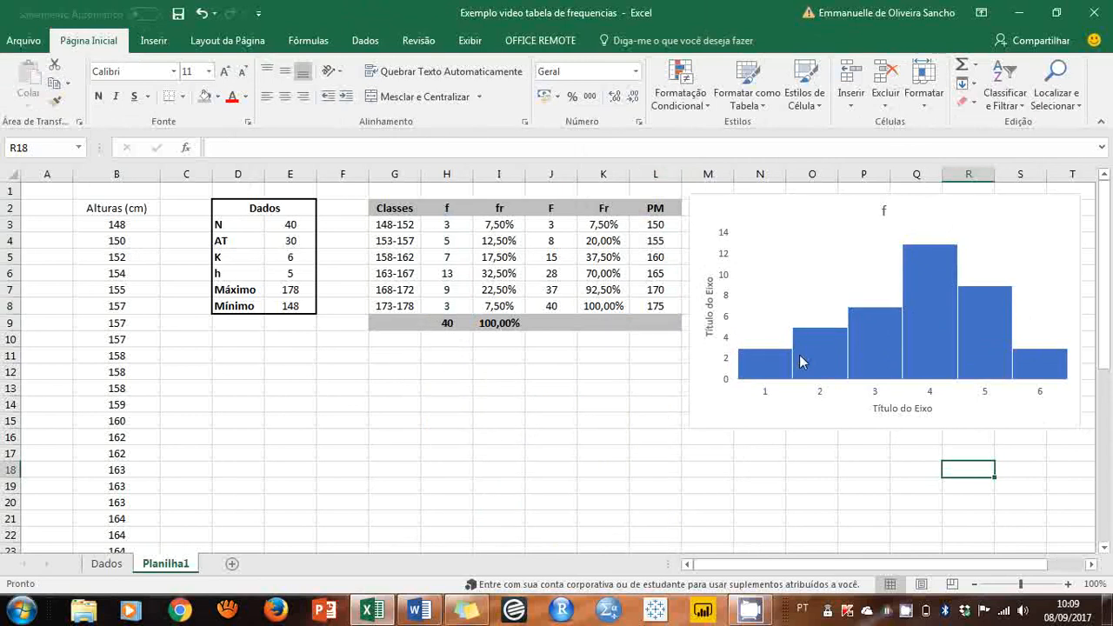
- Set the chart's horizontal axis labels to the PM values in L3:L8
right_click(814, 297)
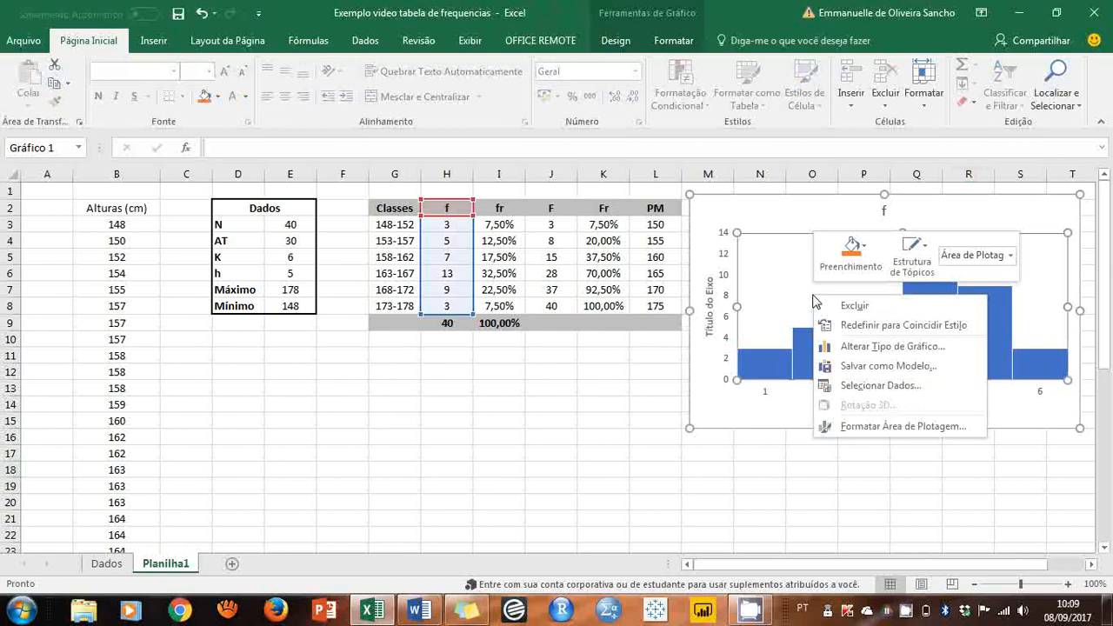
click(877, 392)
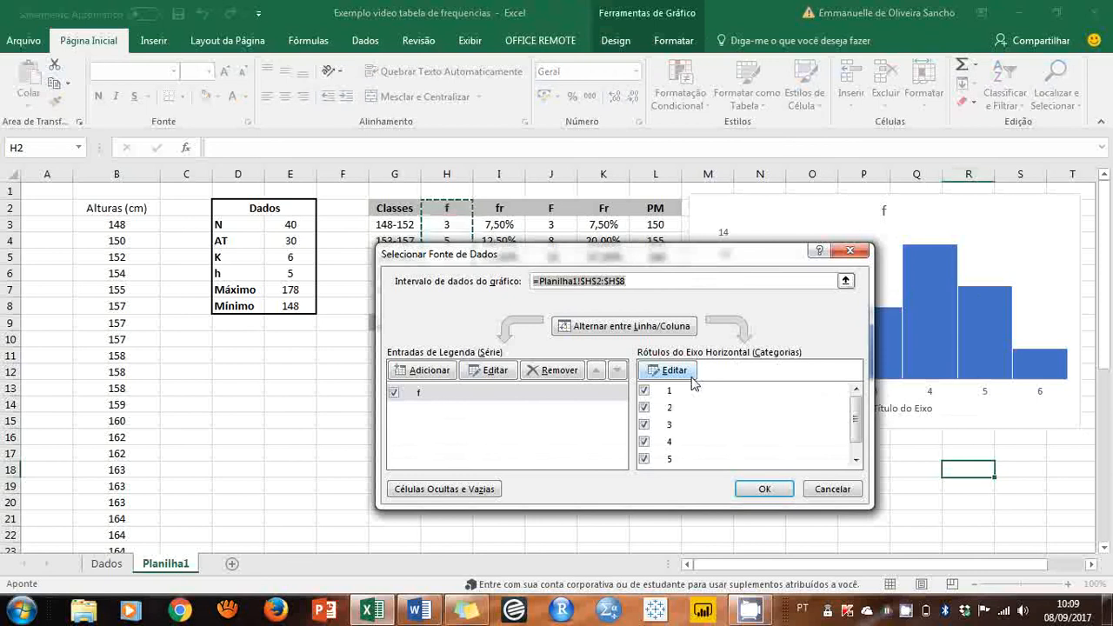
drag(652, 255, 451, 212)
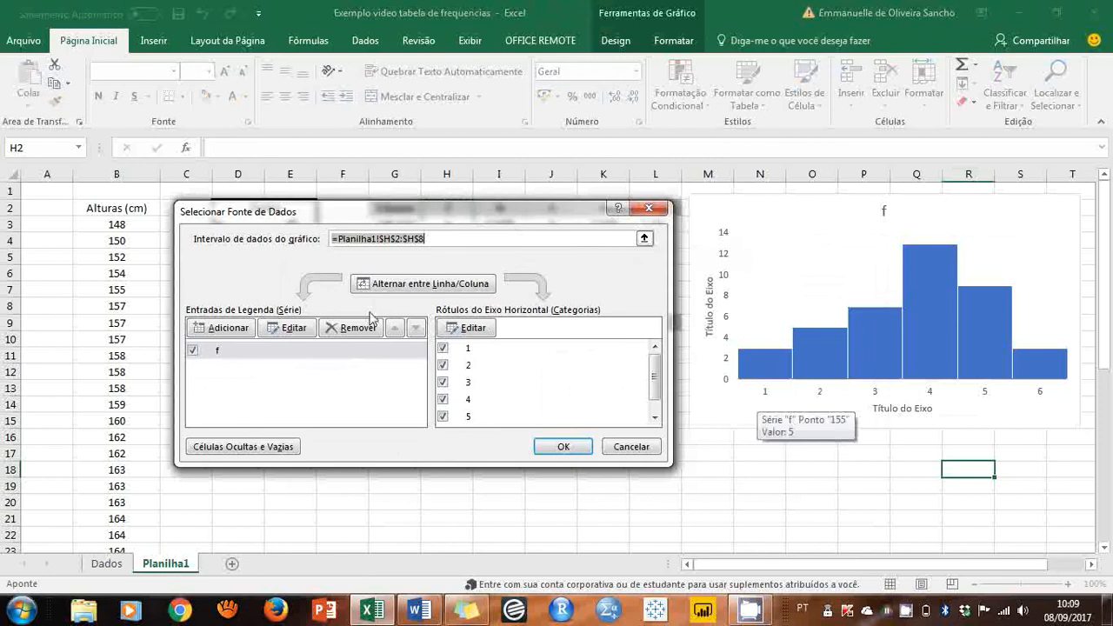
drag(561, 214, 426, 278)
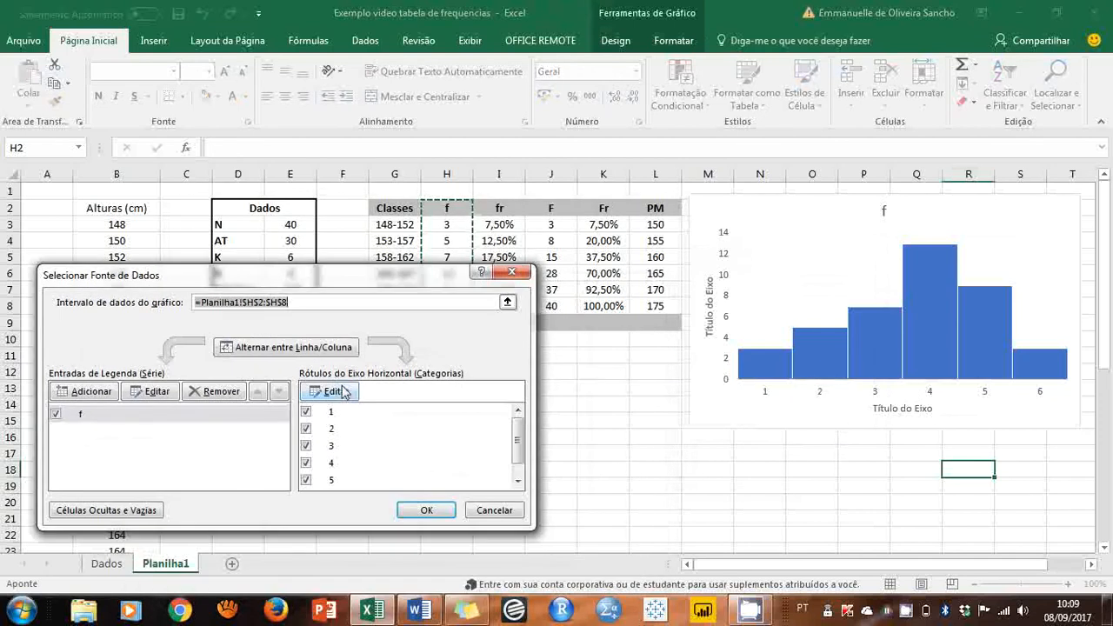
click(335, 392)
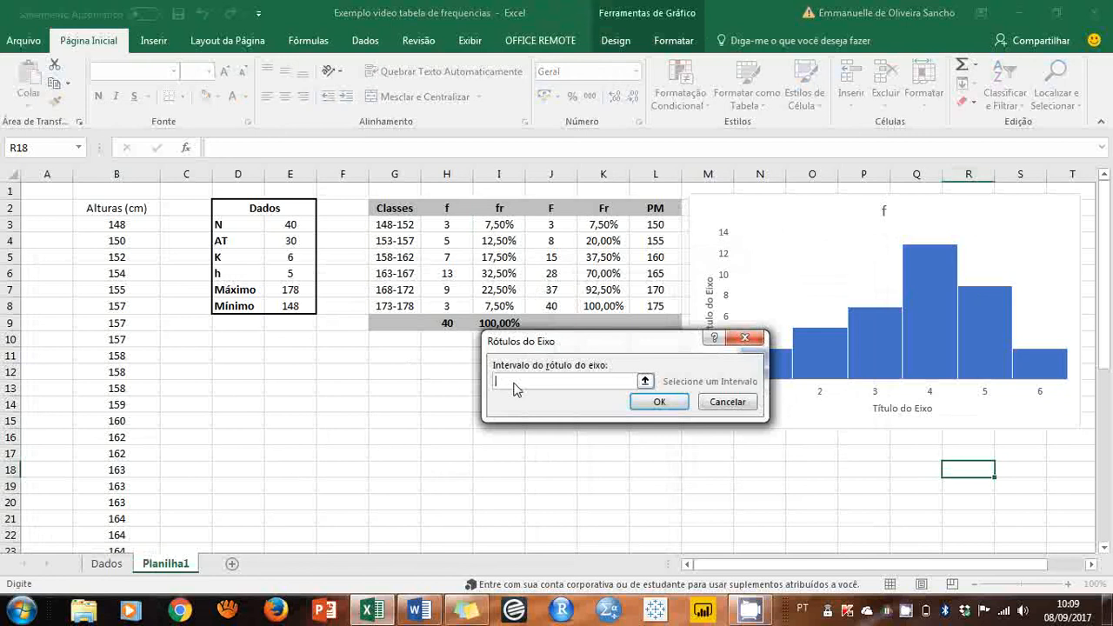
drag(656, 224, 666, 319)
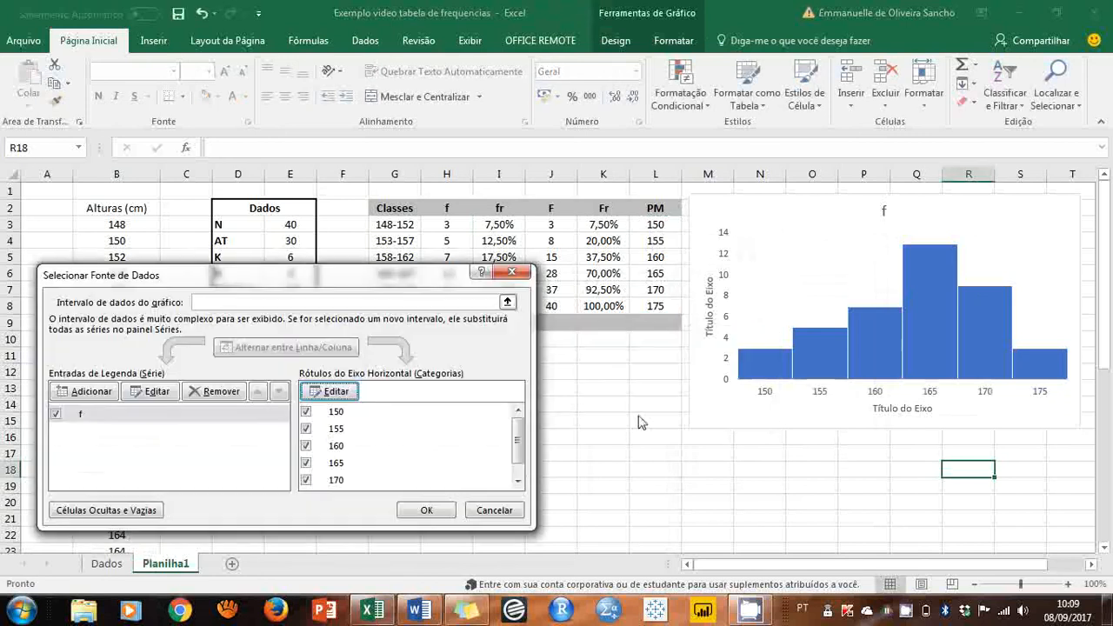
click(640, 405)
click(426, 511)
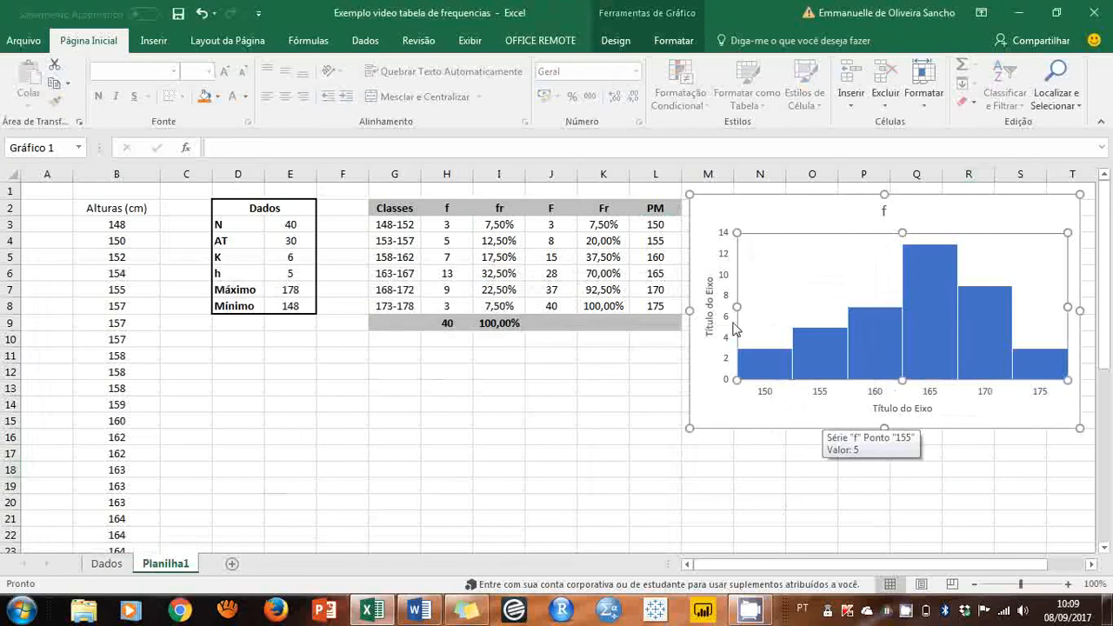
- Delete the histogram's chart title and set its horizontal axis title to "Altura média (cm)"
click(883, 211)
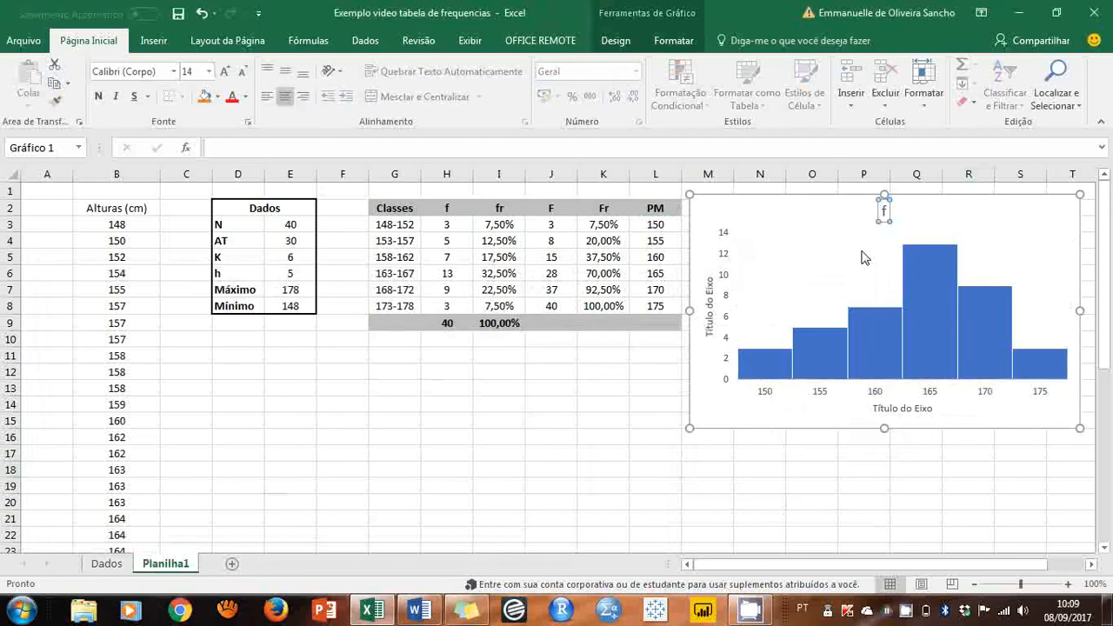
key(Delete)
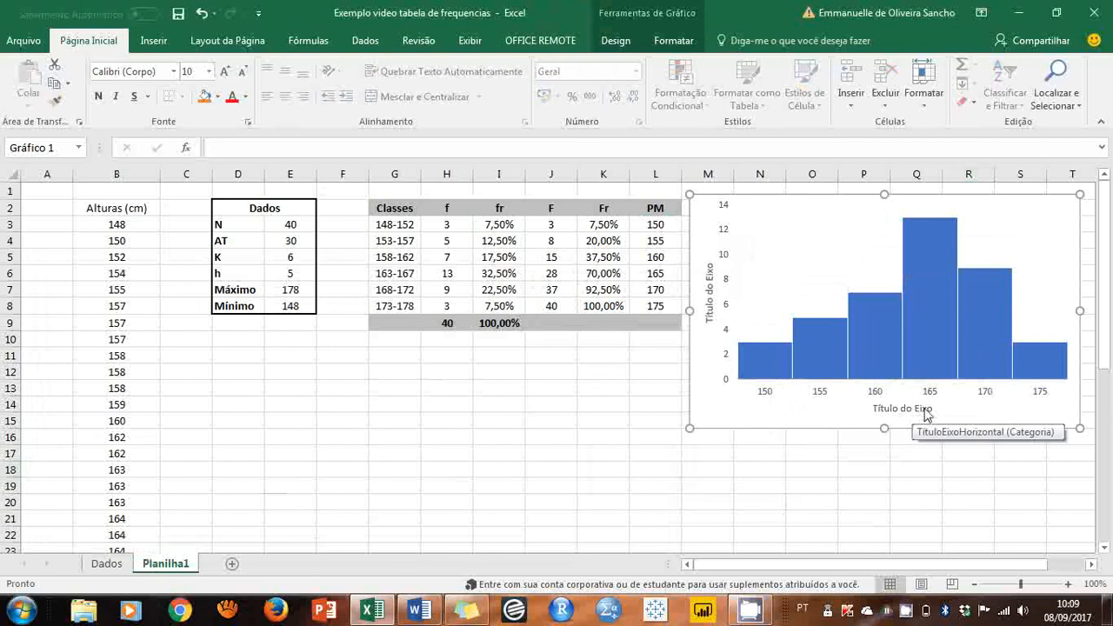
double_click(925, 413)
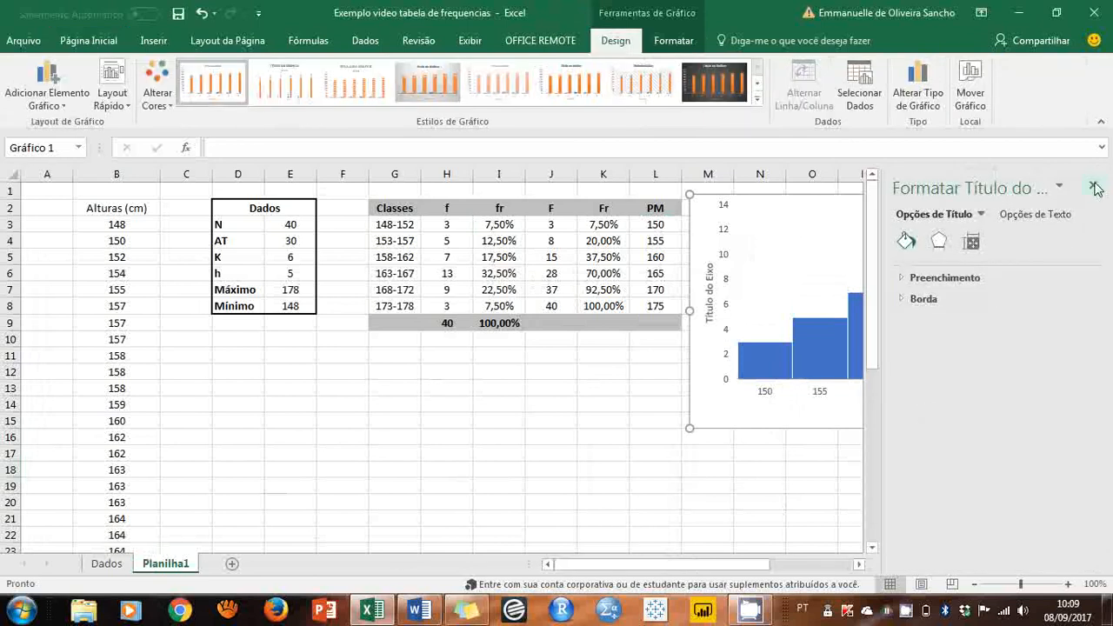
click(1095, 190)
triple_click(908, 410)
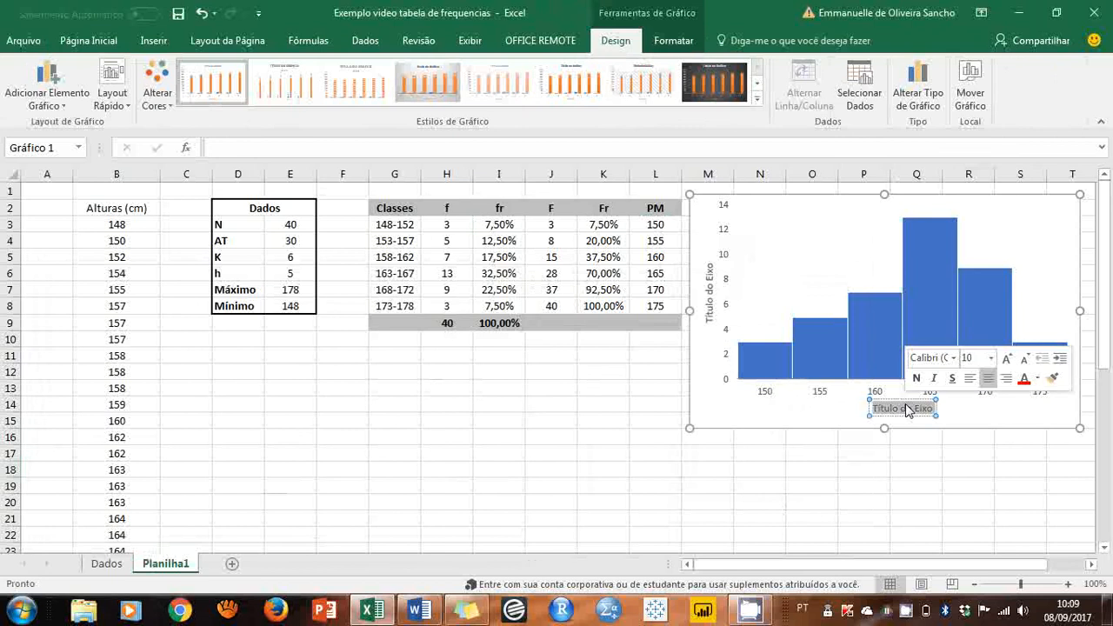
text(Altura (cm))
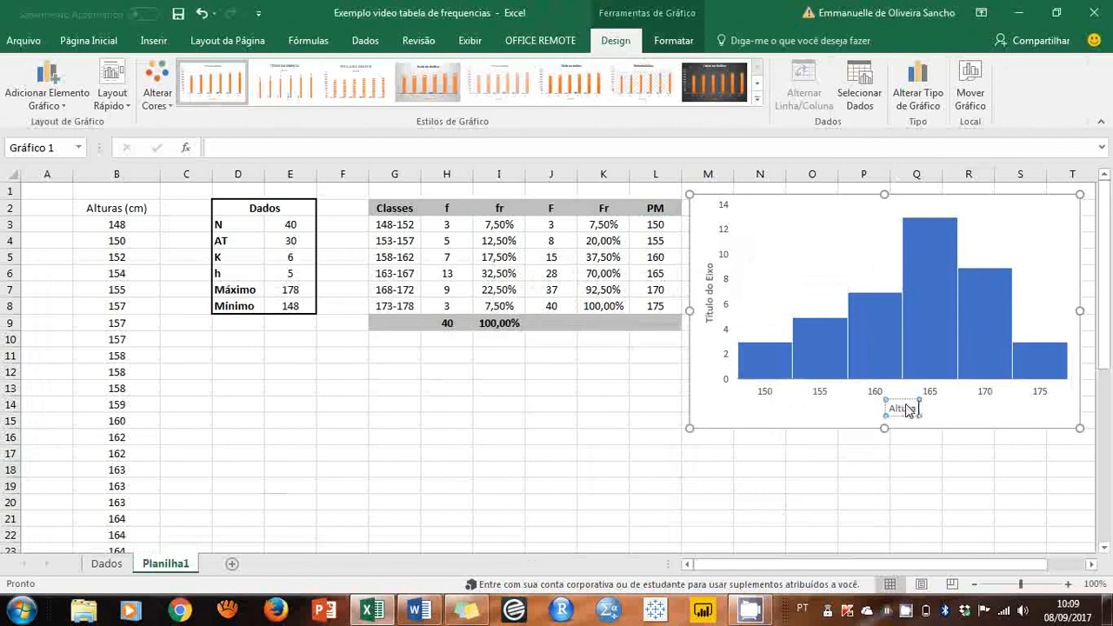
text(ia)
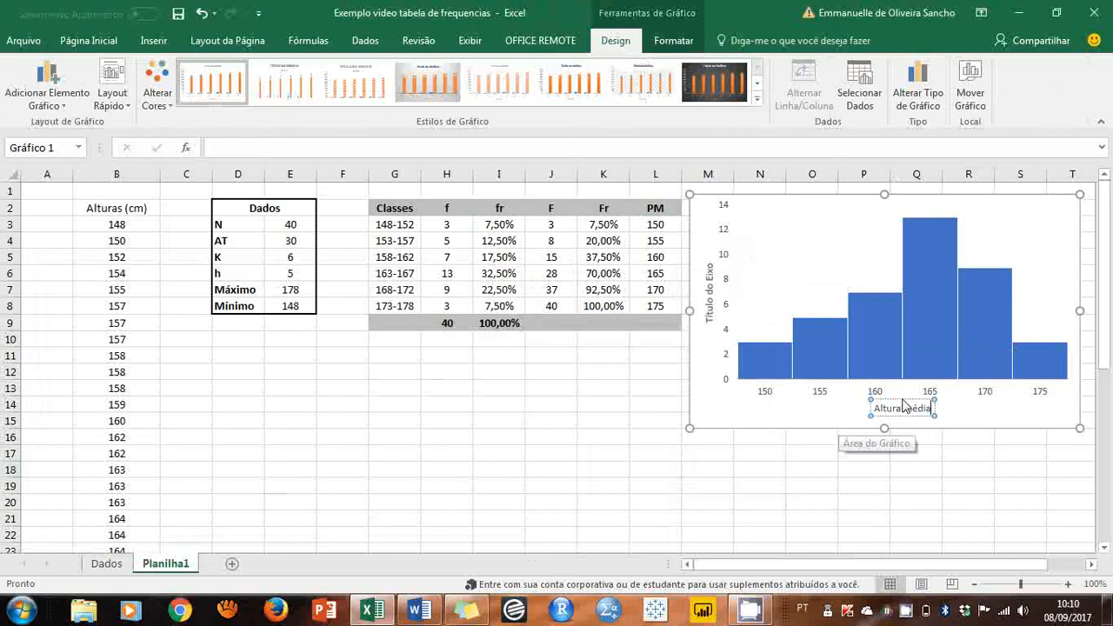
text( (cm))
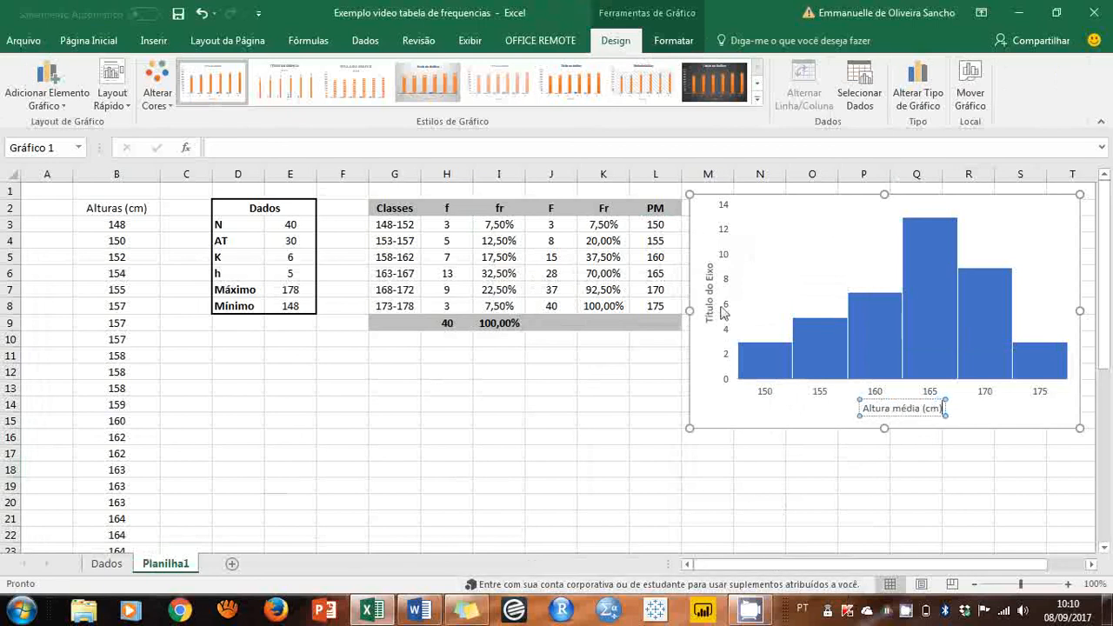
- Set the histogram's vertical axis title to "Frequência simples"
click(709, 315)
double_click(709, 320)
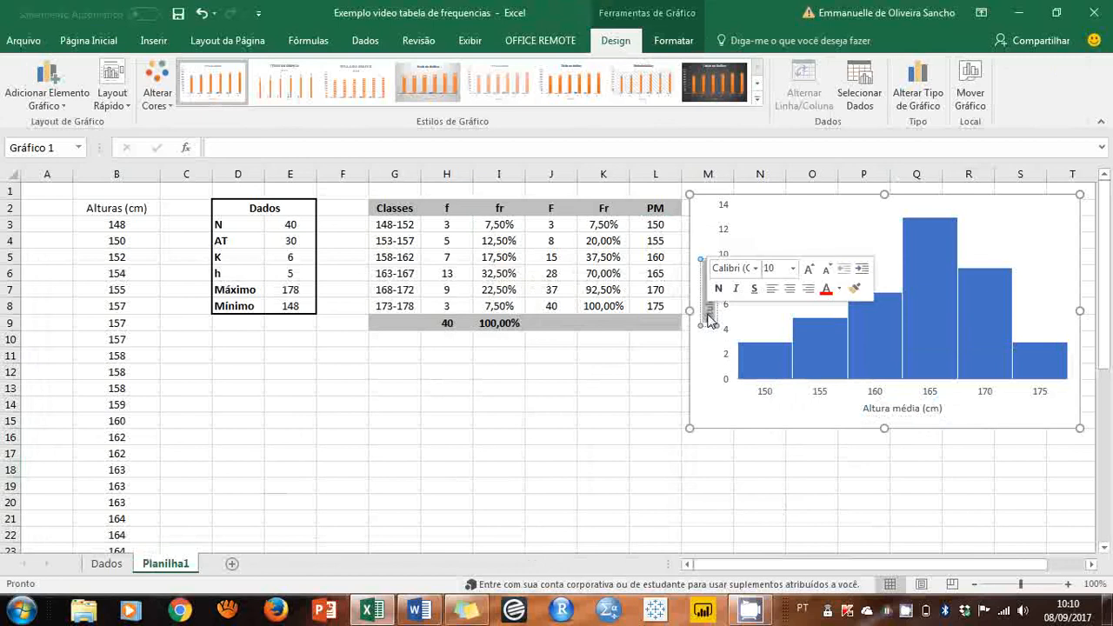
text(Frequên)
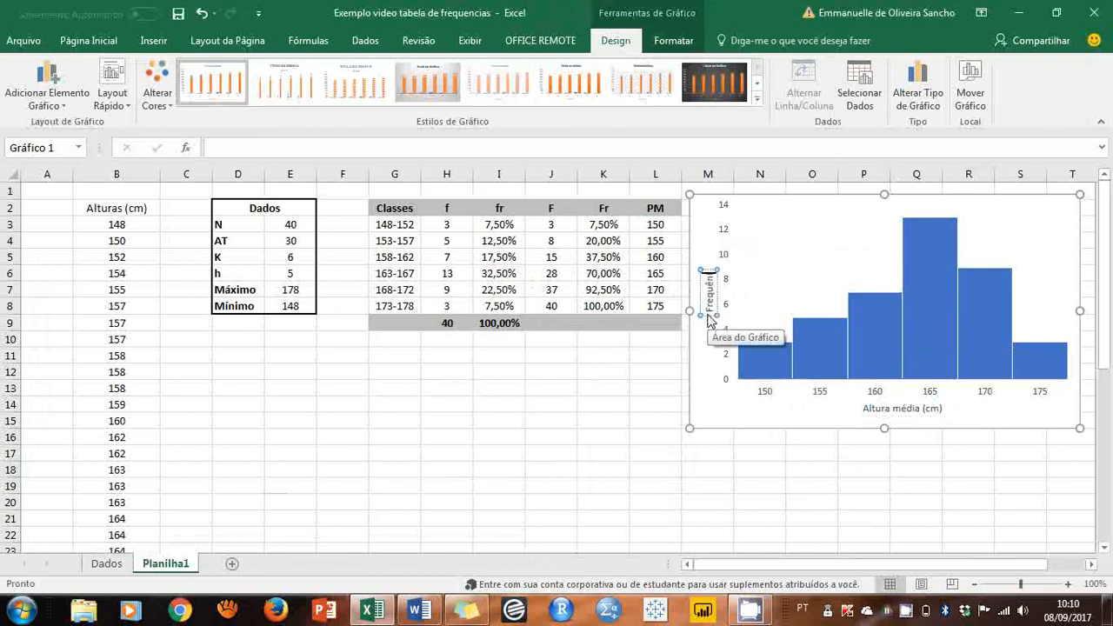
text(cia simples)
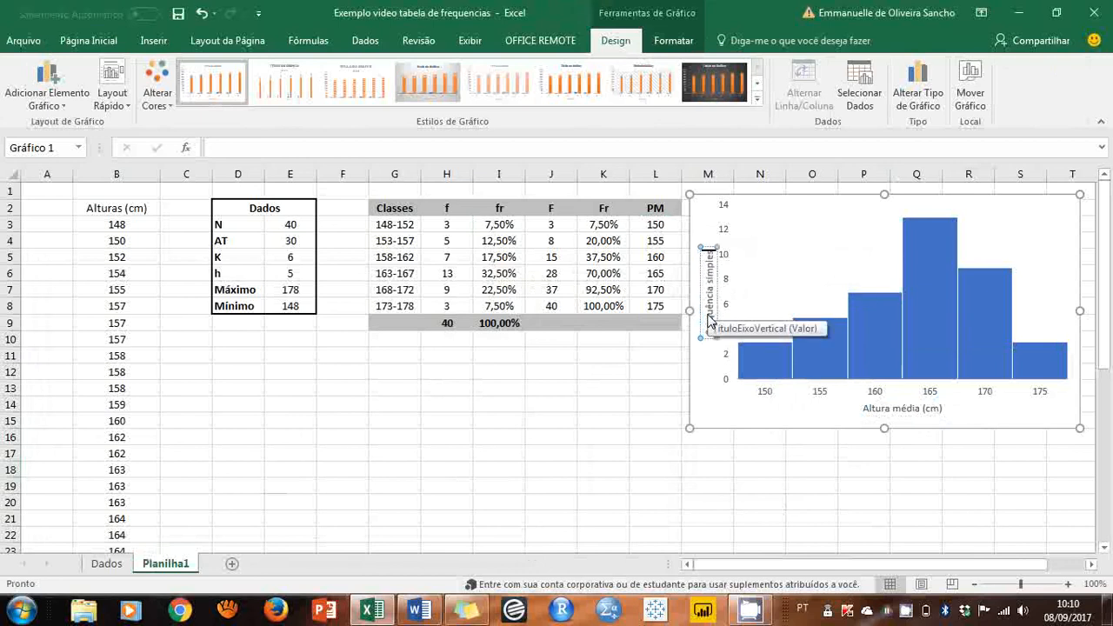
click(634, 437)
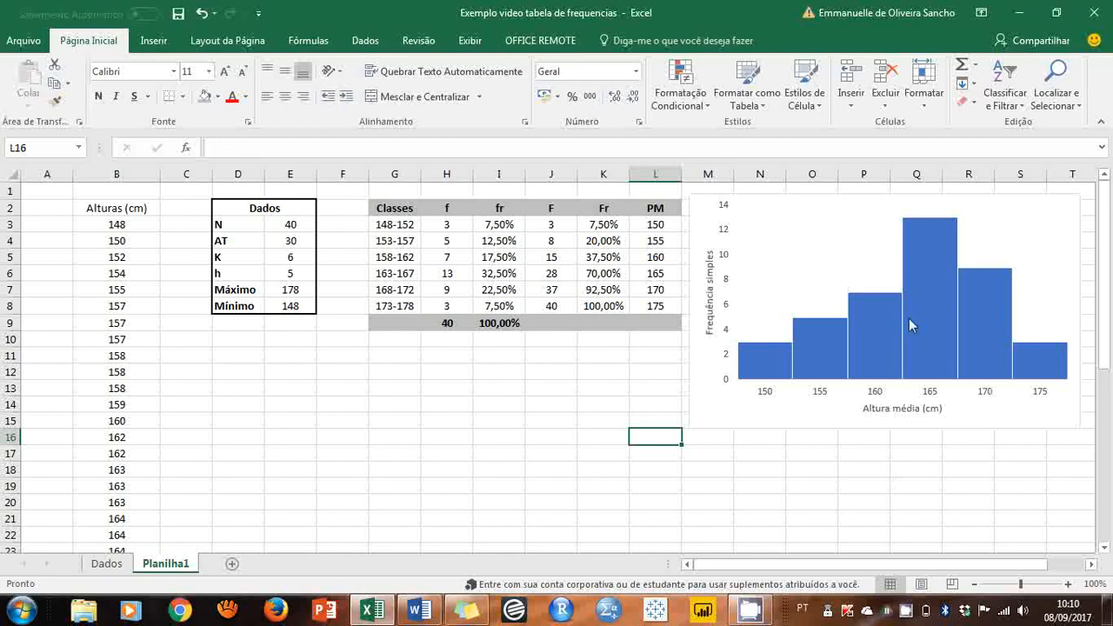
mouse_move(922, 376)
mouse_move(949, 318)
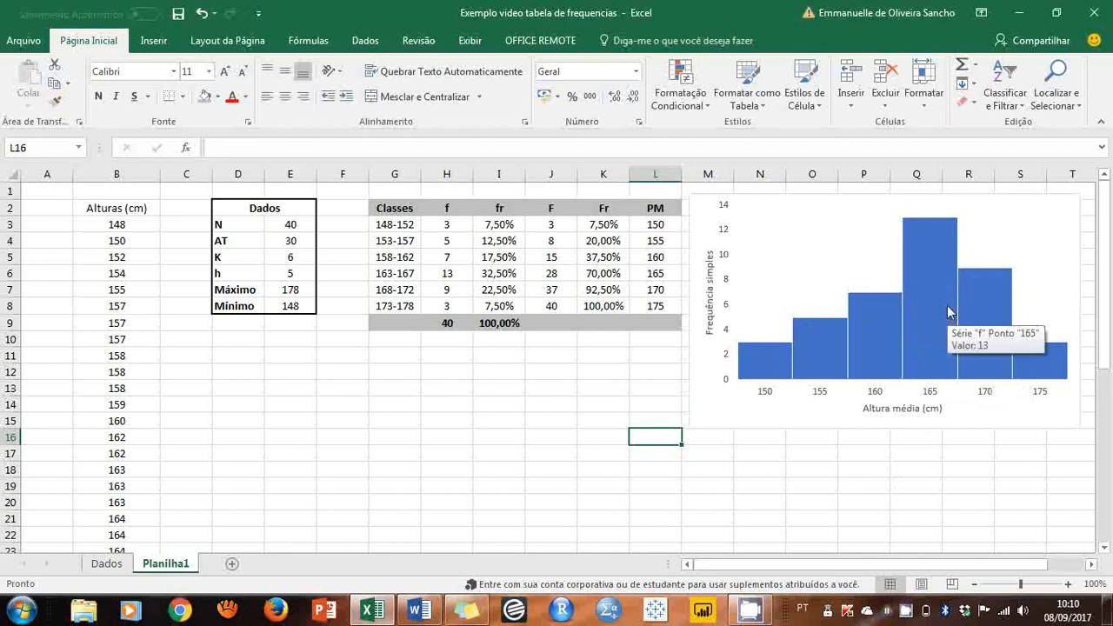
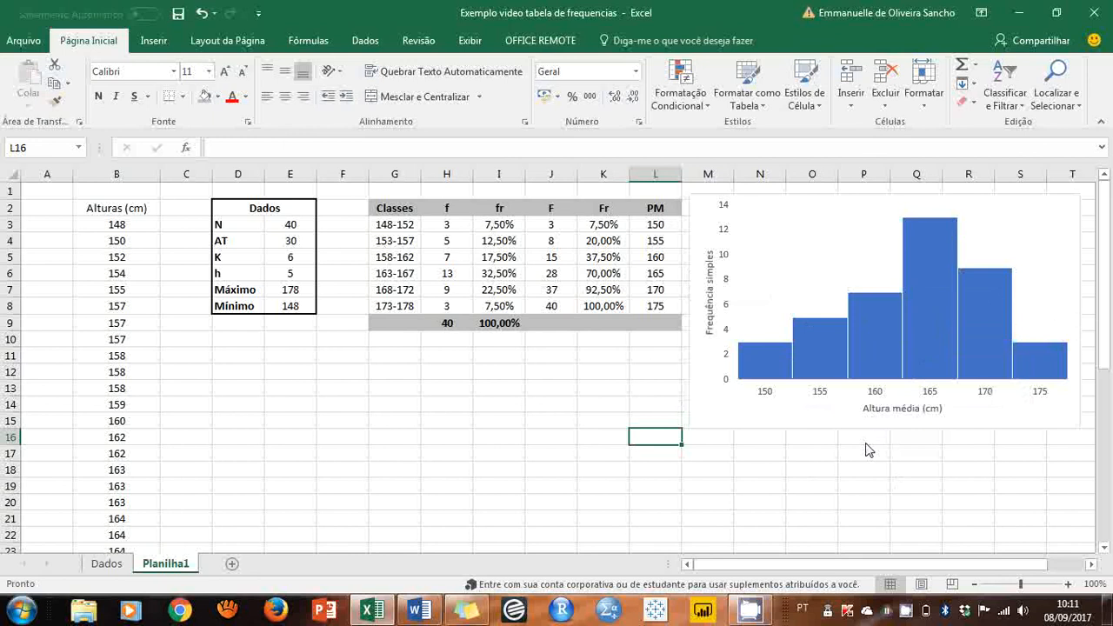
- Duplicate the histogram at cell D14 and move the copy just below the frequency table
click(722, 419)
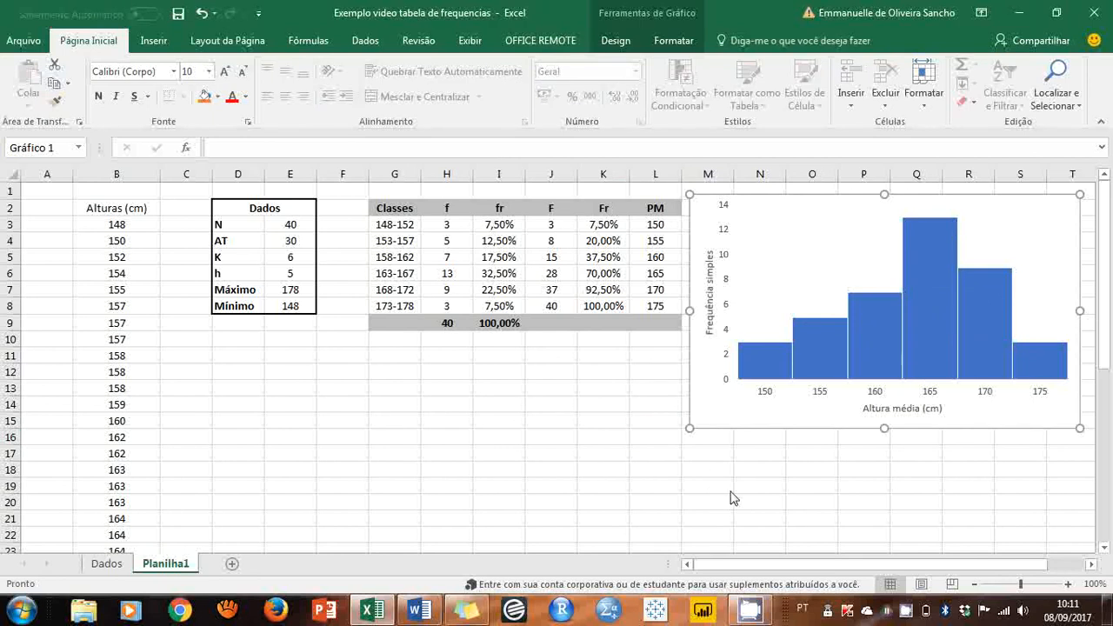
key(Escape)
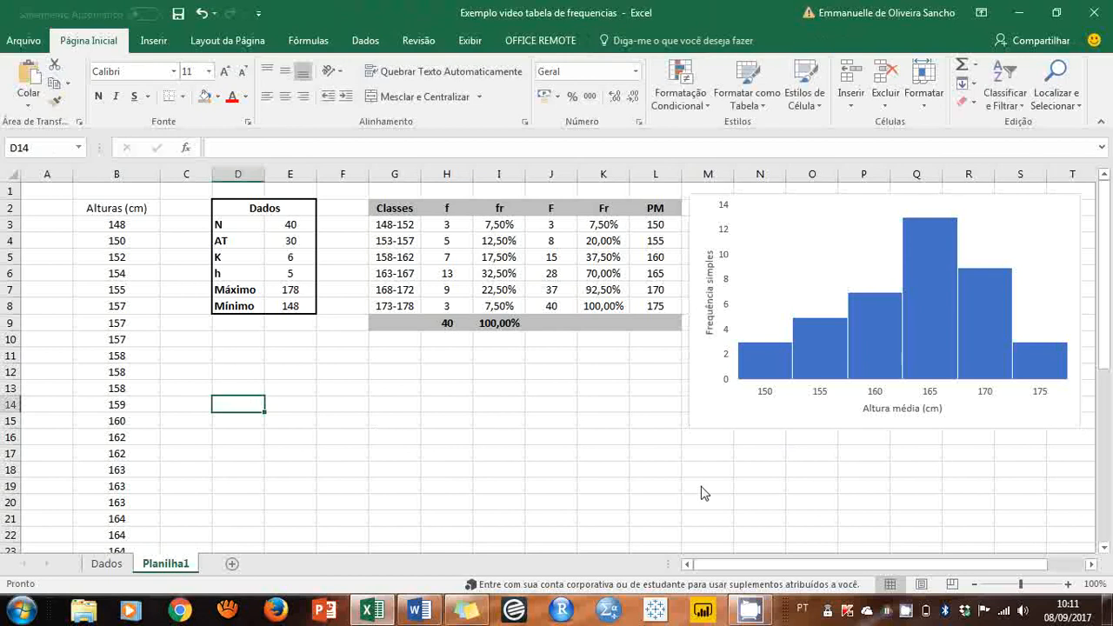
key(ctrl+v)
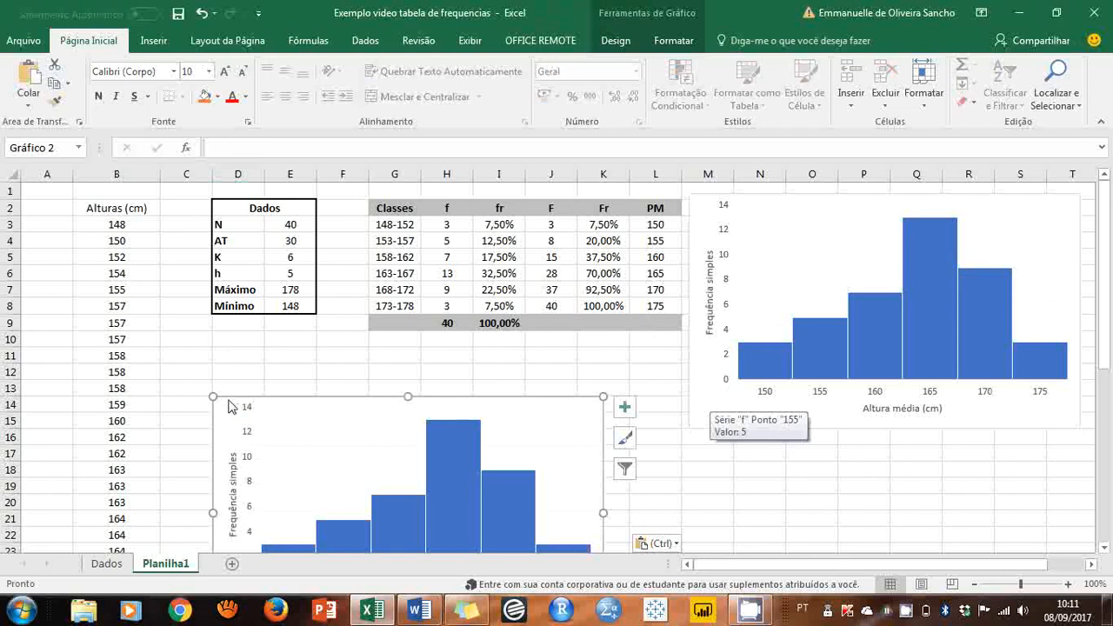
drag(233, 394, 313, 359)
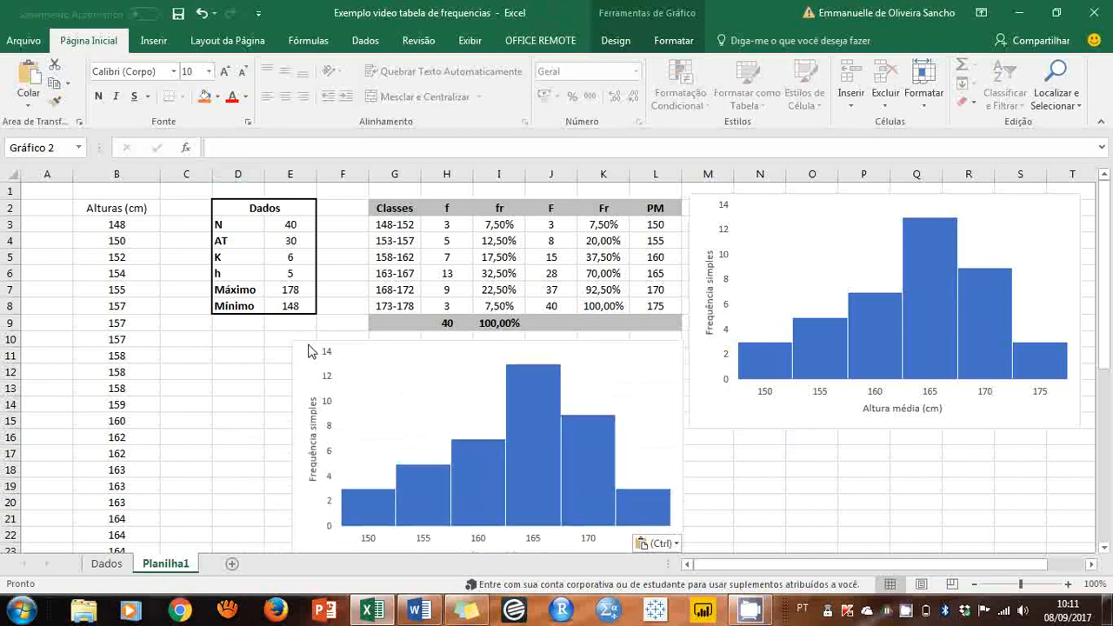
click(318, 363)
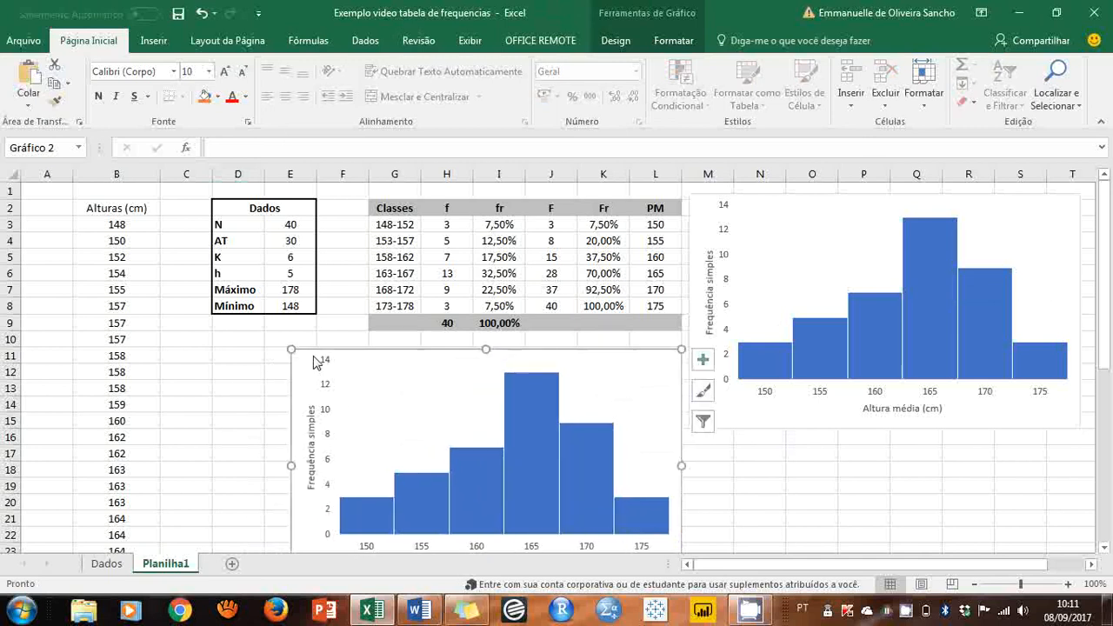
- Change the copied chart's series to the F column, with values J3:J8 and the series name from J2
click(483, 483)
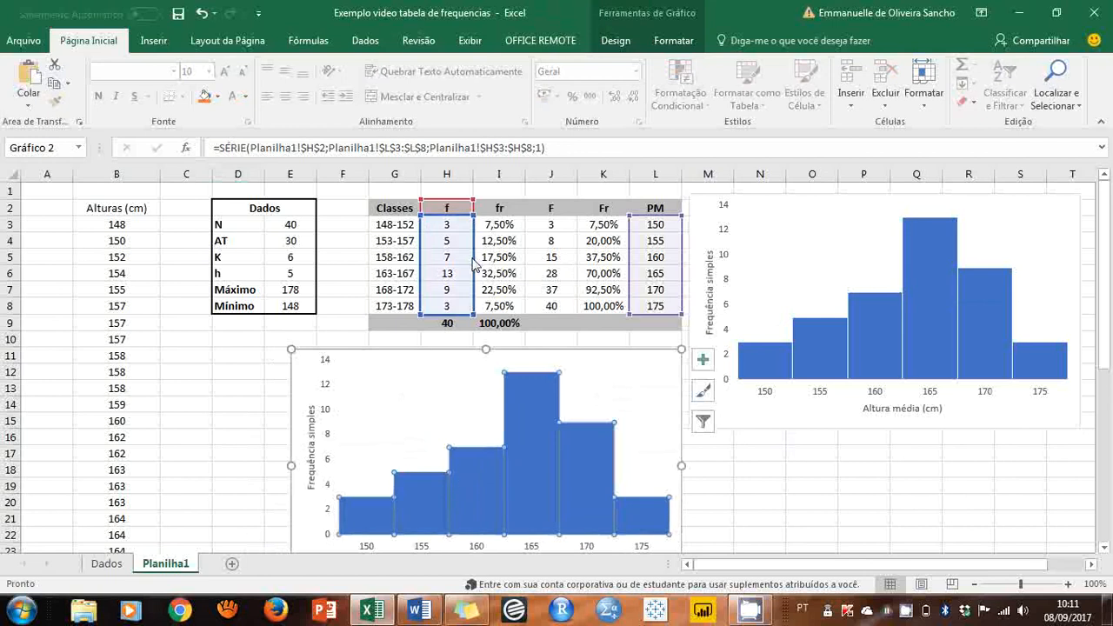
drag(474, 266, 534, 254)
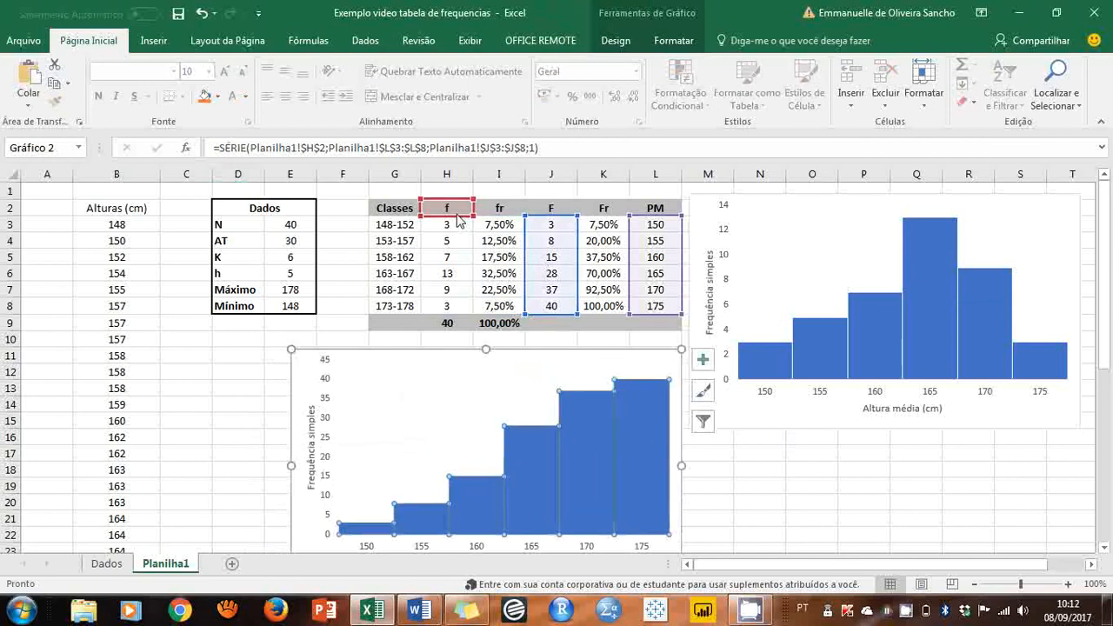
drag(474, 213, 562, 216)
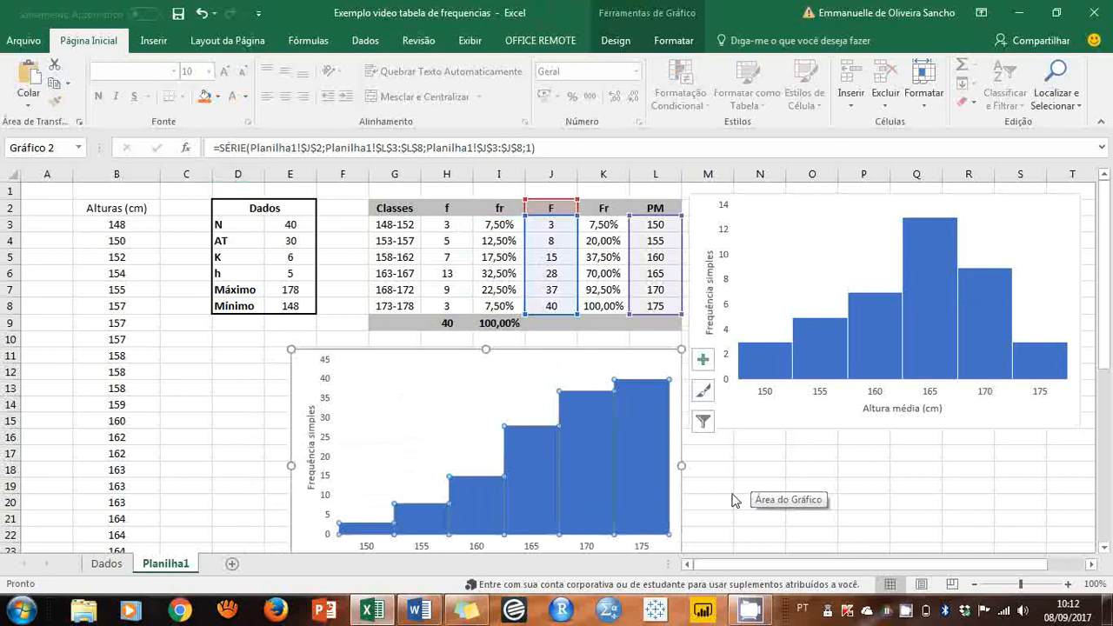
click(732, 500)
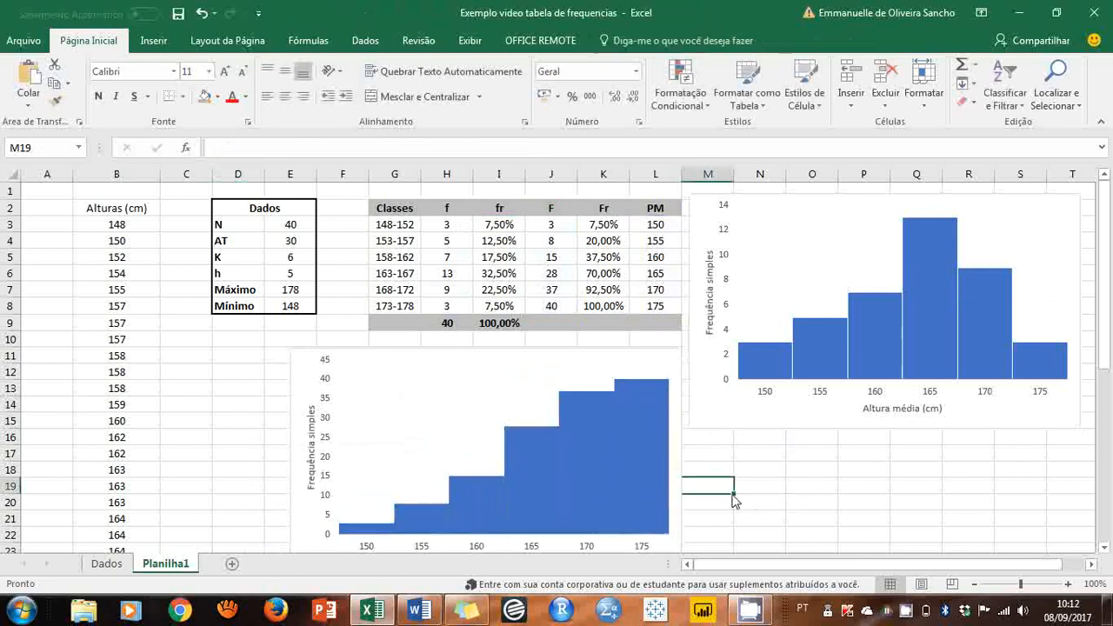
- Convert the copied chart to a basic line chart and apply the light chart style with vertical drop lines
click(636, 435)
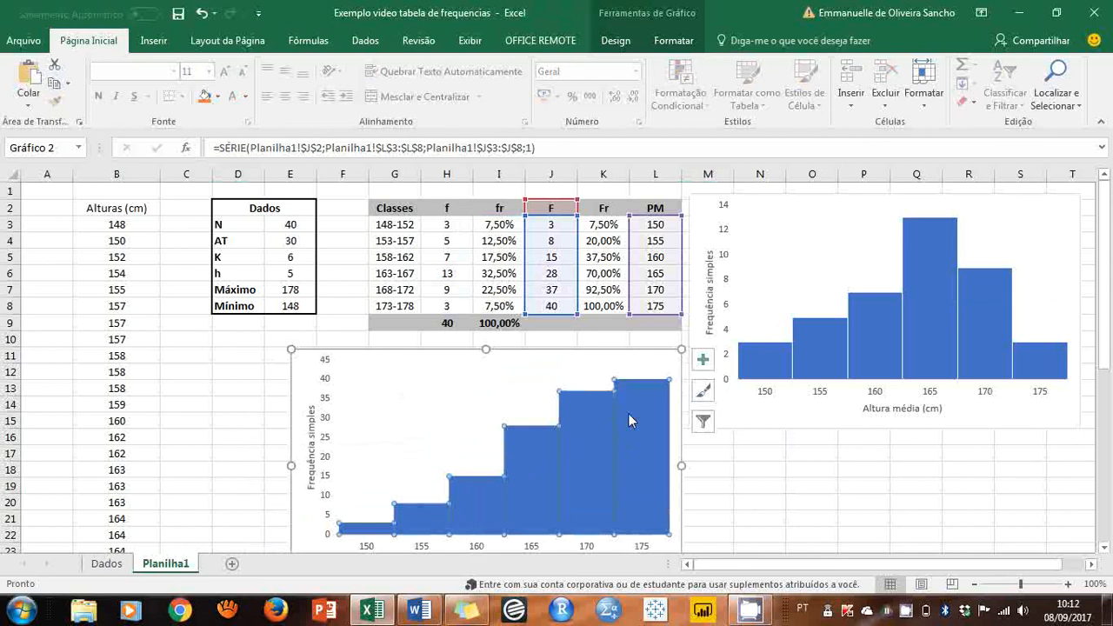
mouse_move(629, 415)
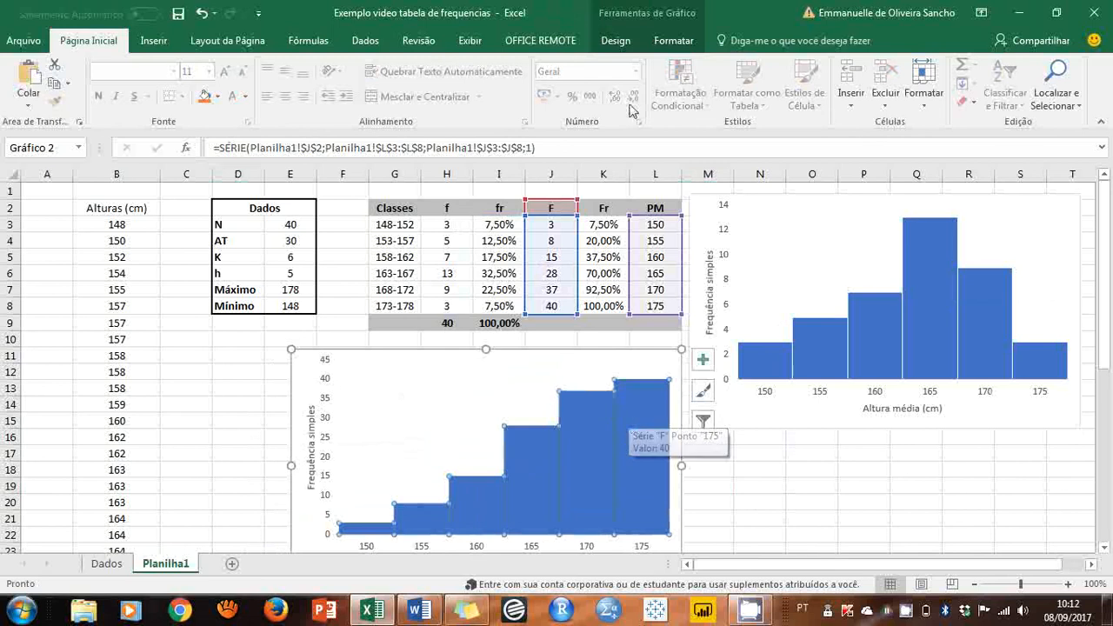
click(616, 40)
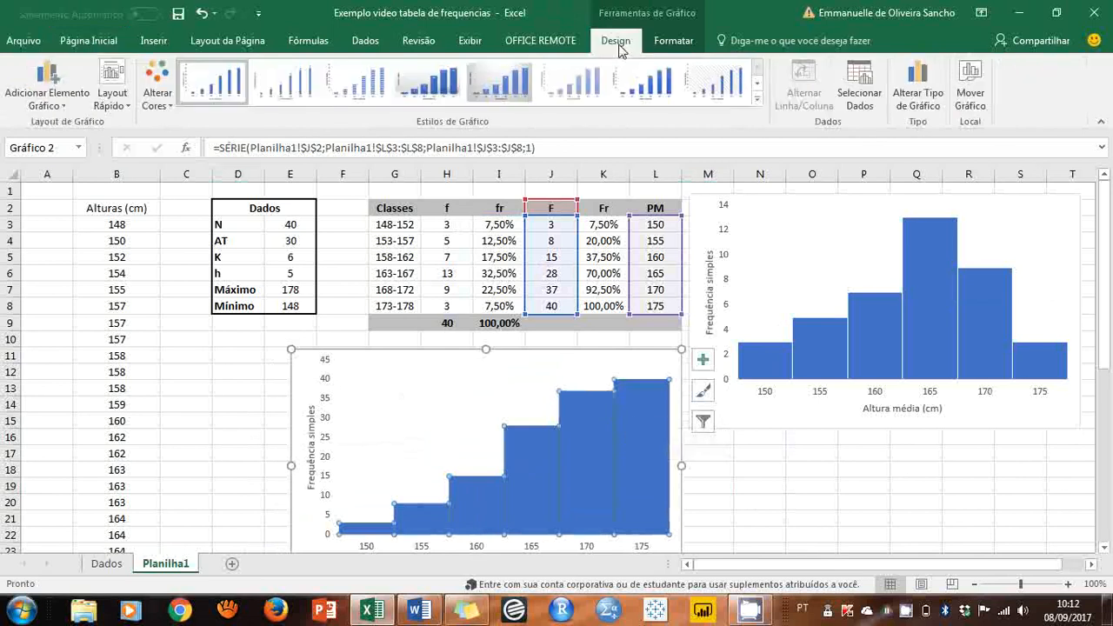
click(918, 94)
click(365, 176)
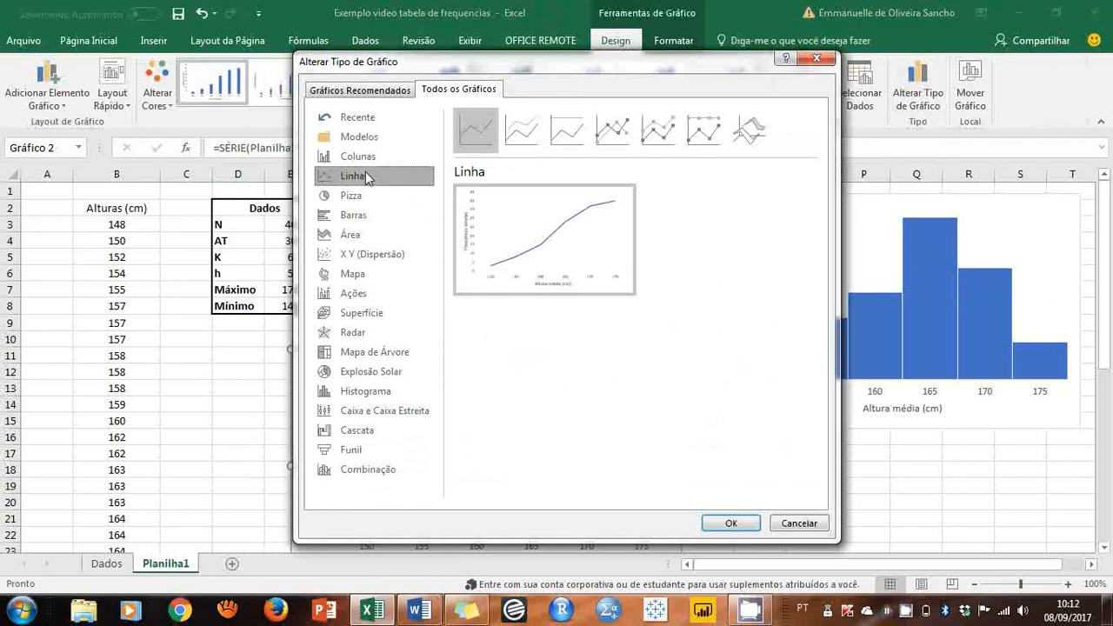
click(731, 525)
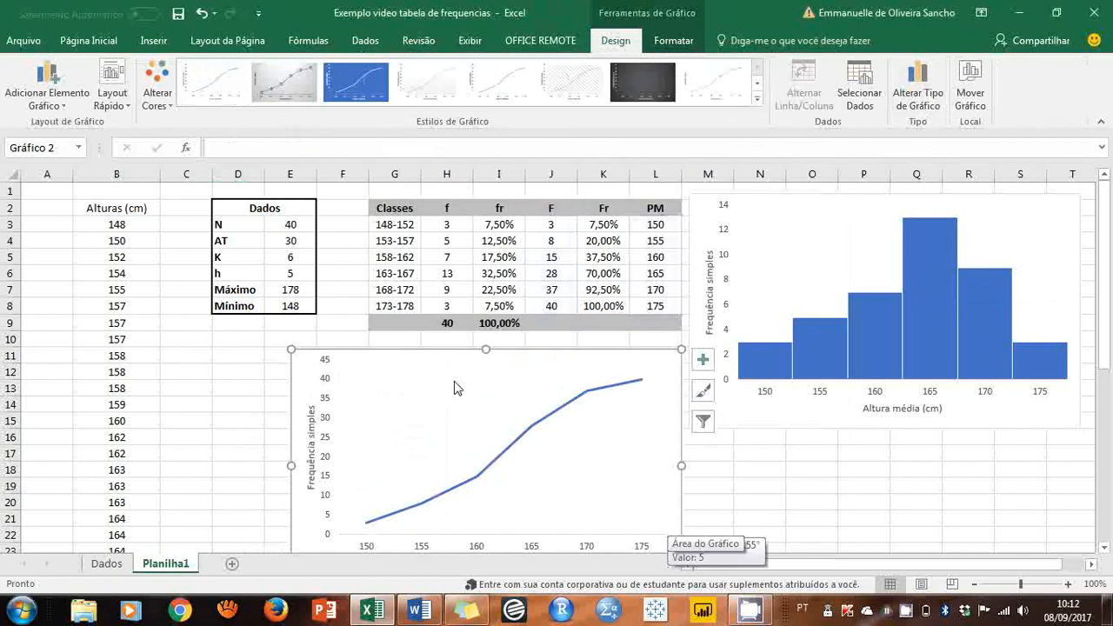
scroll(238, 400, down, 1)
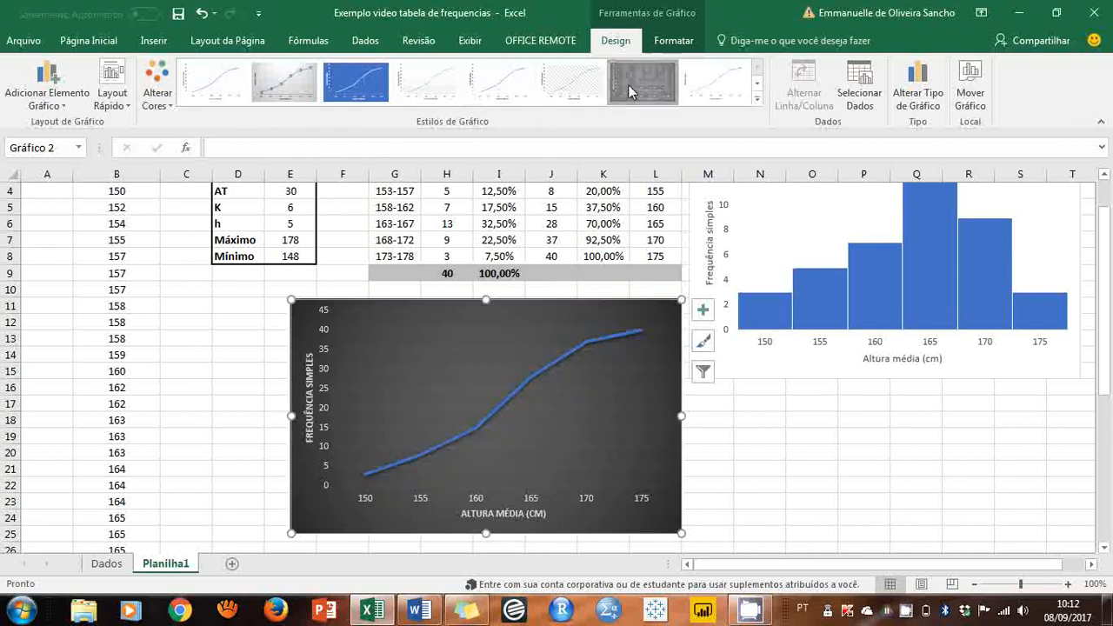
click(429, 77)
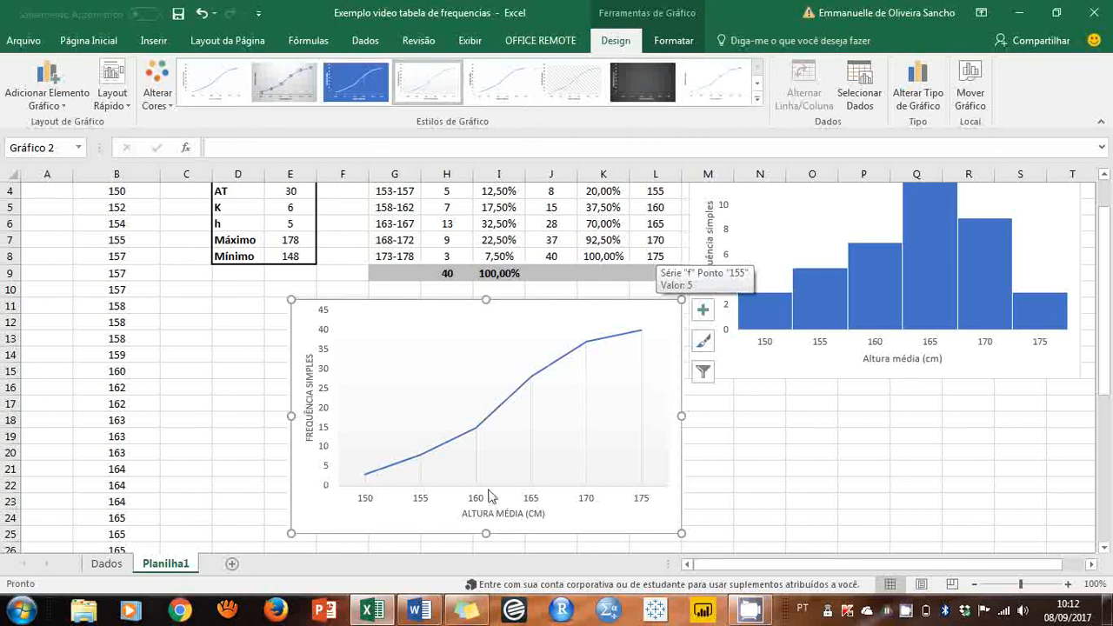
- Change the line chart's vertical axis title to "FREQUÊNCIA ACUMULADA"
click(311, 377)
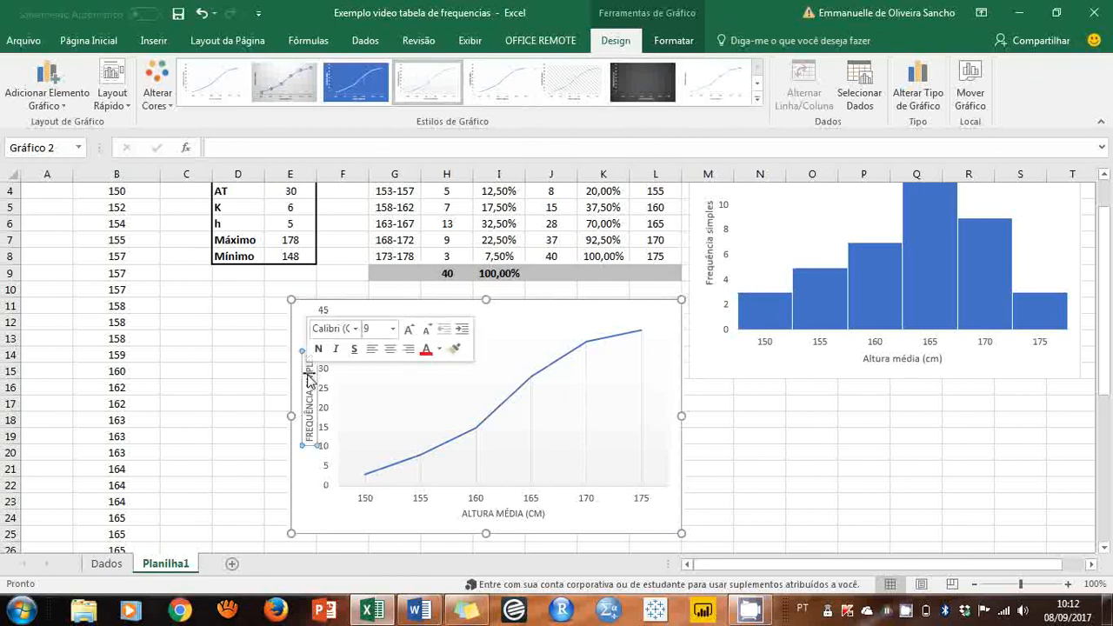
triple_click(309, 378)
click(308, 379)
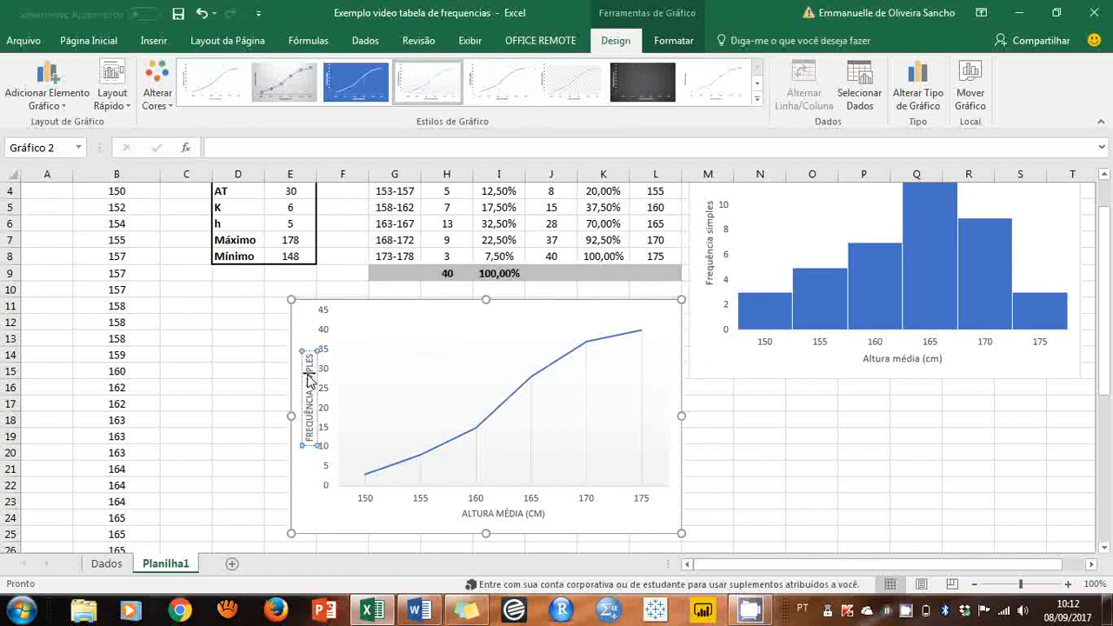
key(BackSpace)
key(BackSpace)
key(BackSpace)
key(BackSpace)
key(BackSpace)
key(BackSpace)
key(BackSpace)
key(BackSpace)
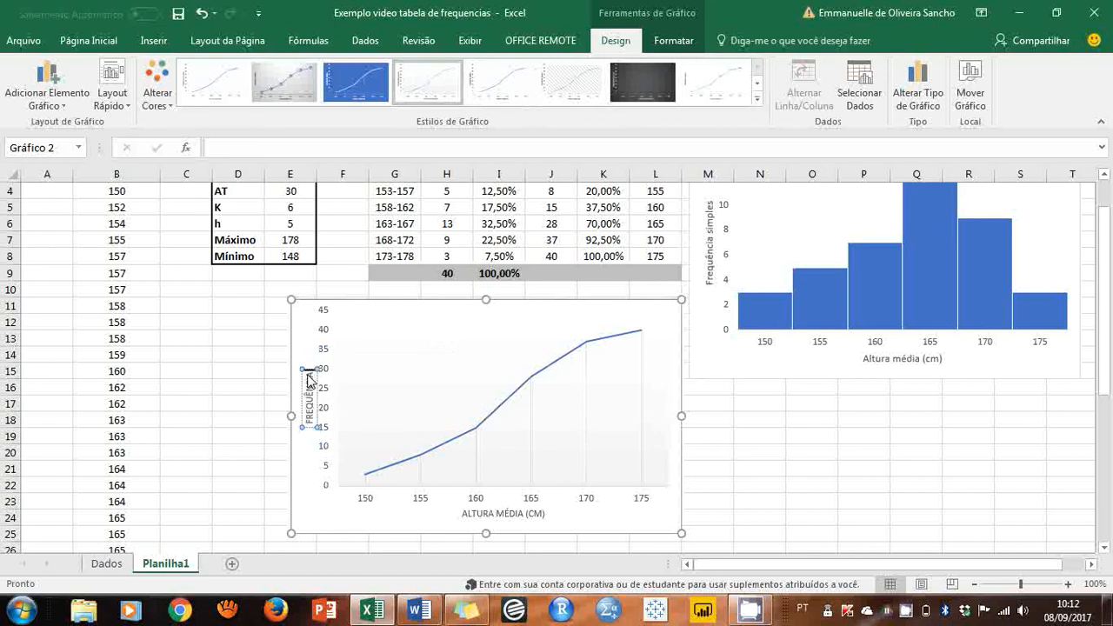
text(ACUMULADA)
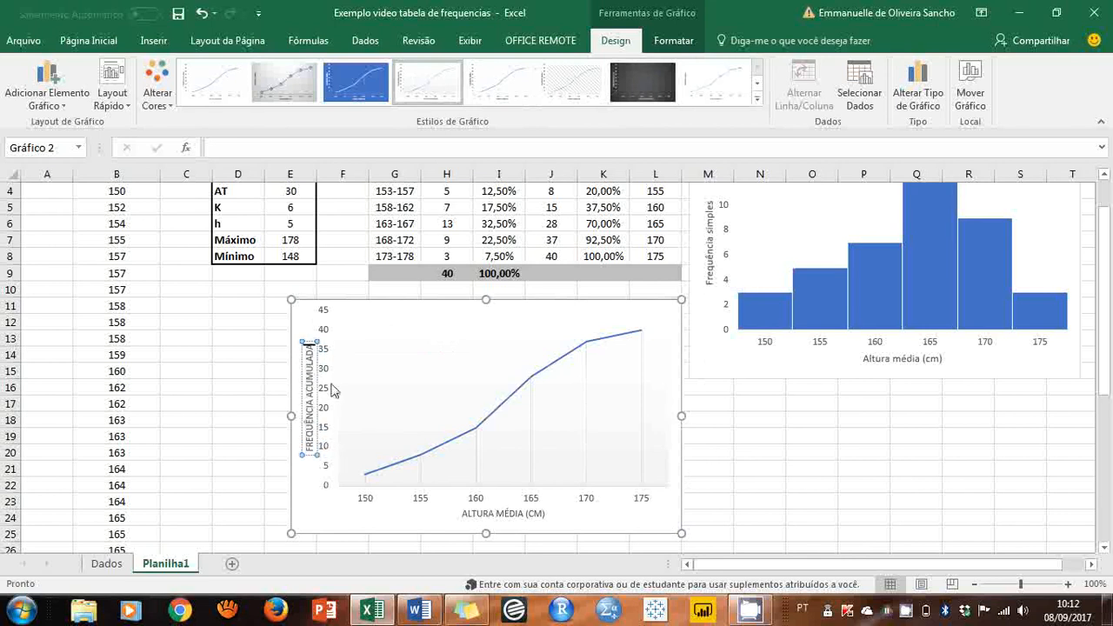
click(255, 403)
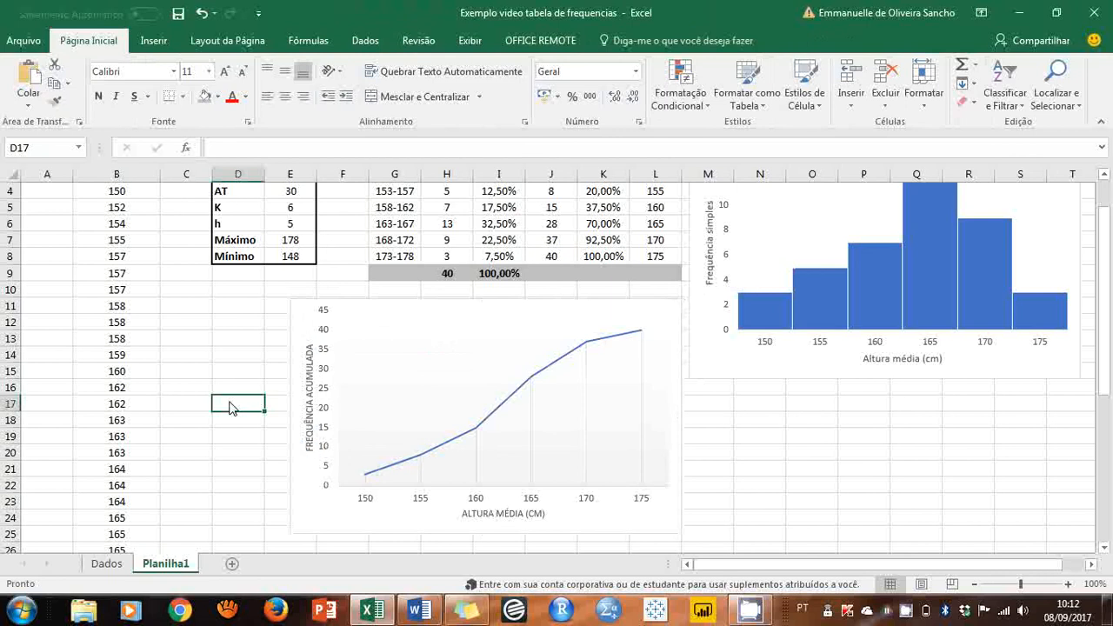
click(509, 406)
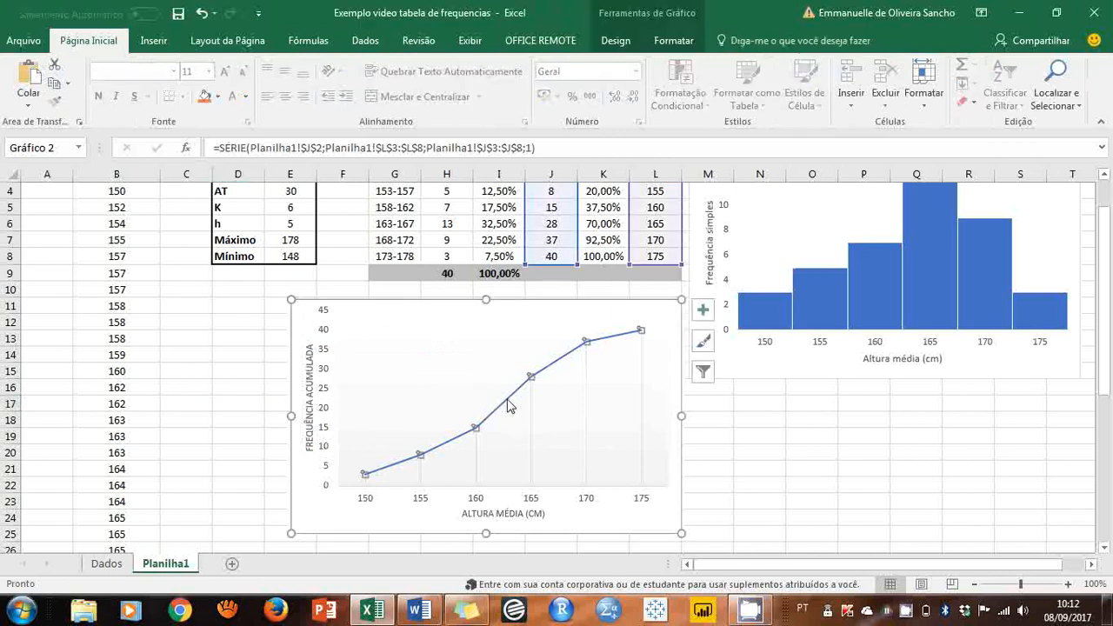
- Smooth the line of the F series in the cumulative frequency chart
click(221, 409)
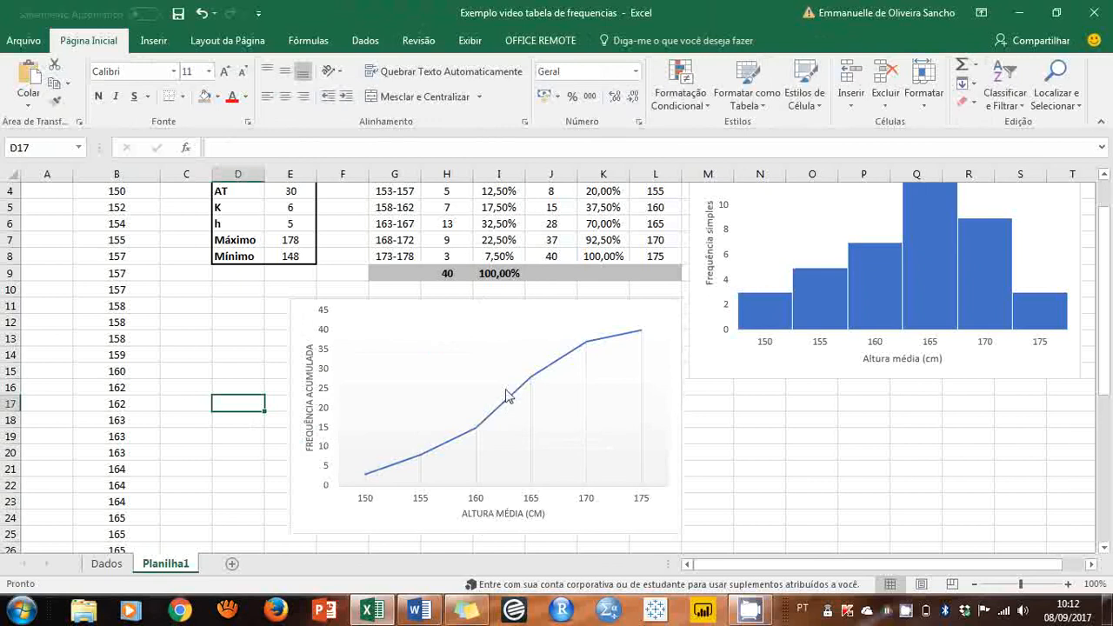
click(604, 342)
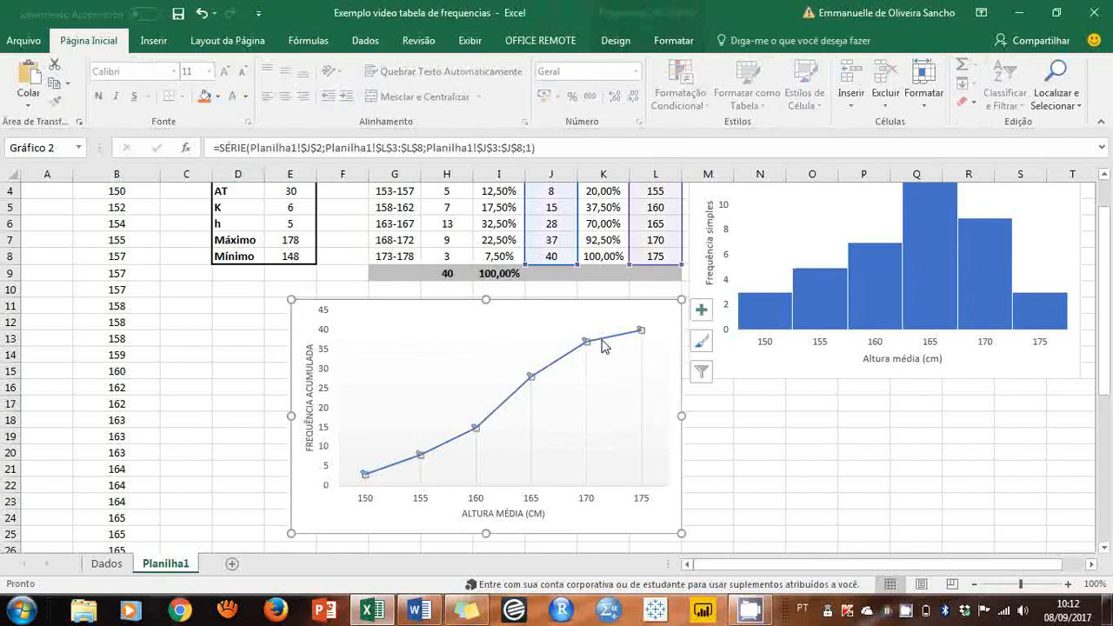
right_click(552, 362)
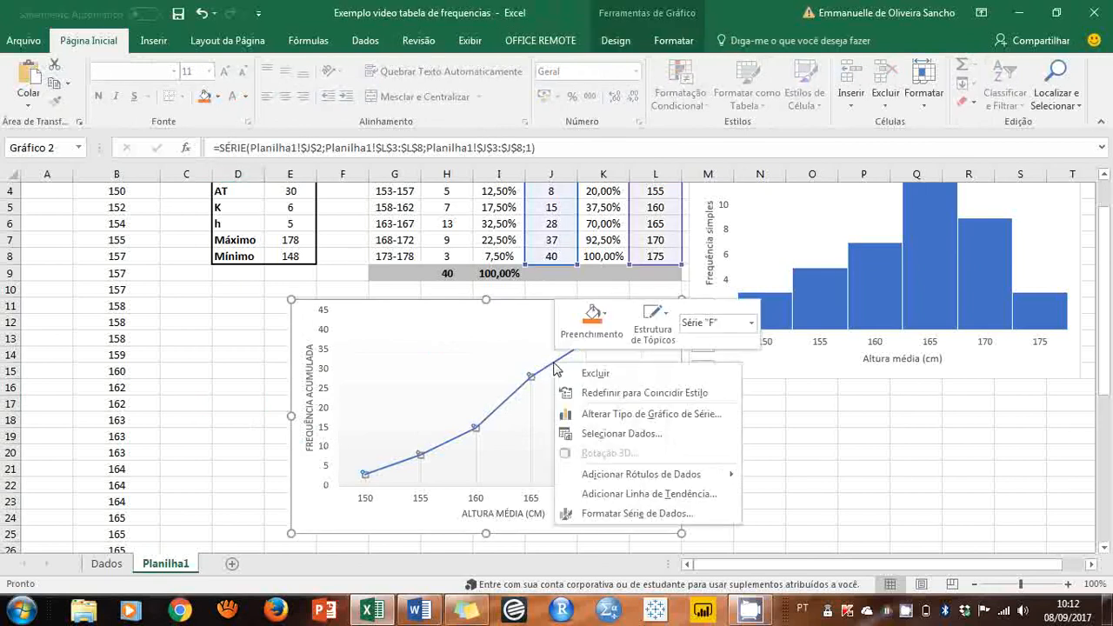
click(630, 513)
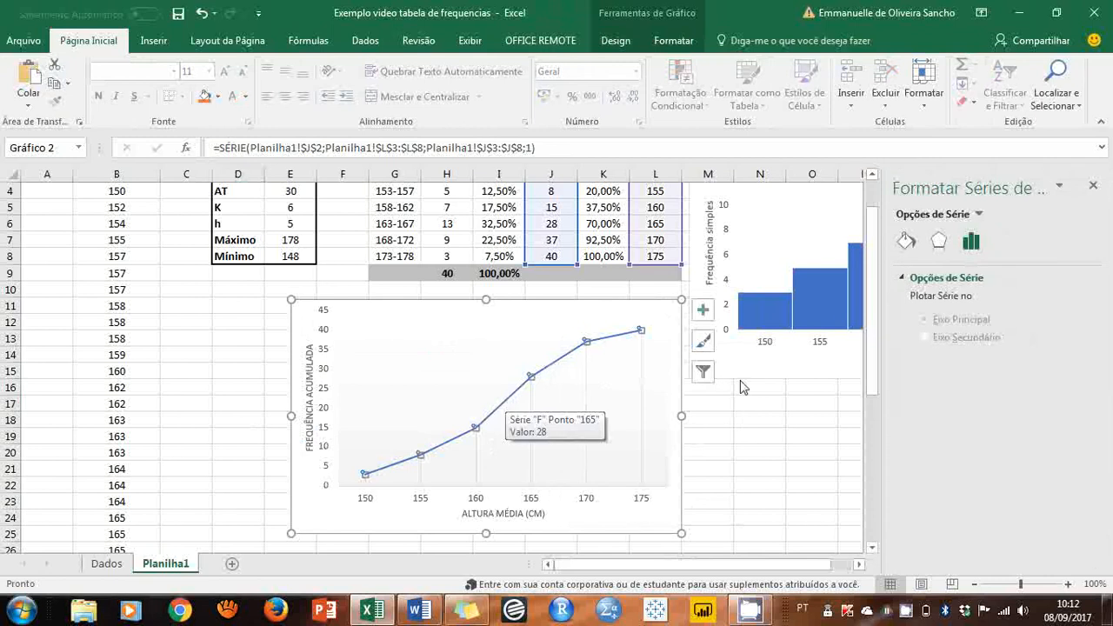
click(907, 243)
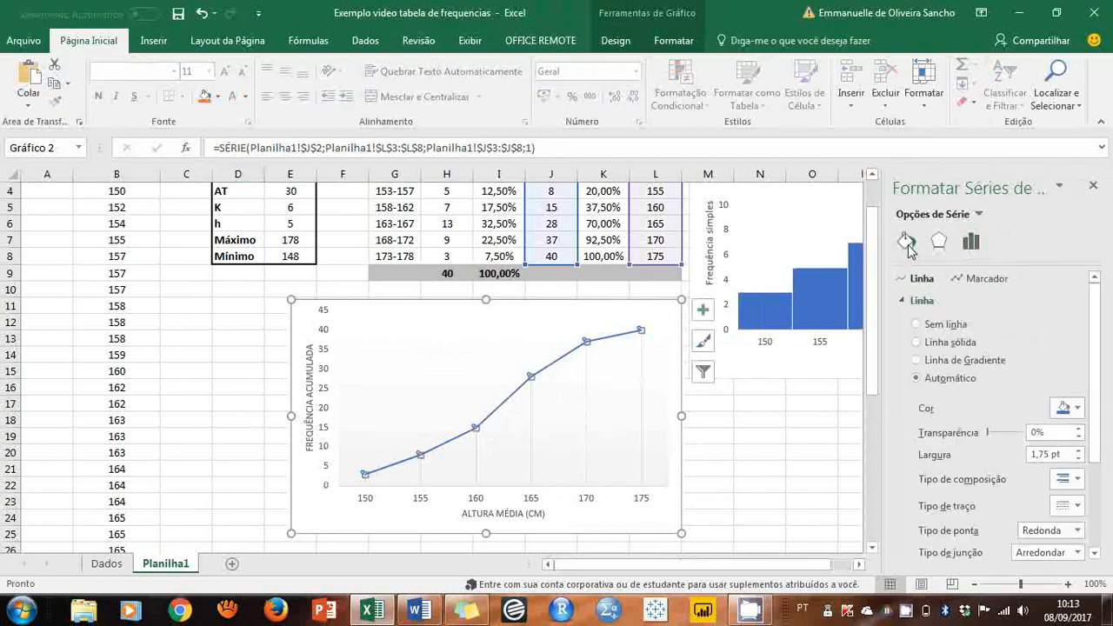
scroll(969, 423, down, 3)
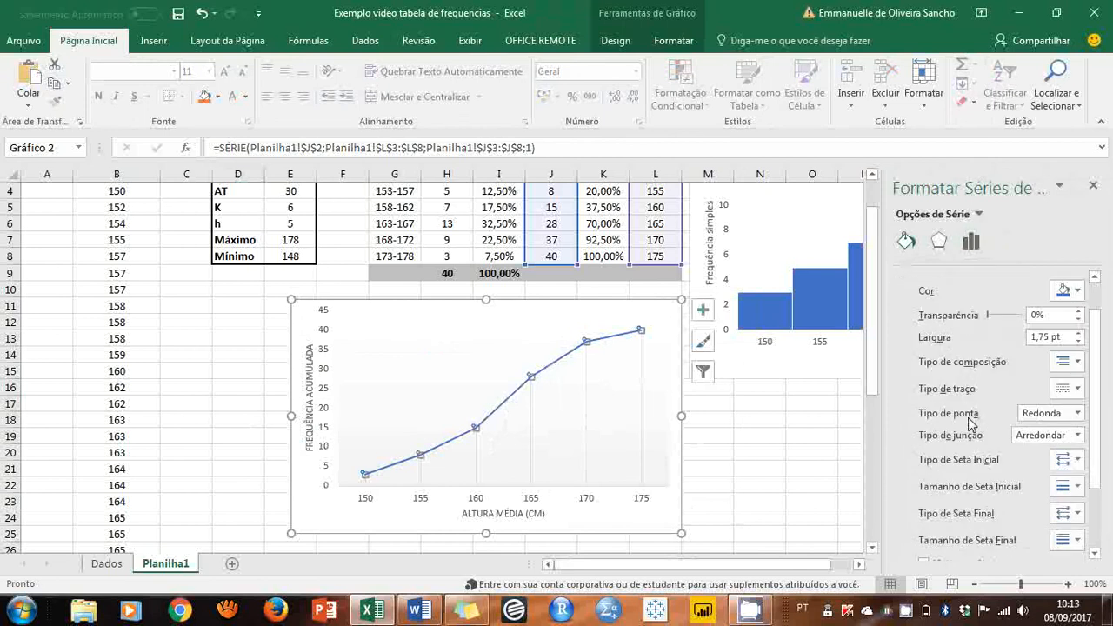
click(925, 547)
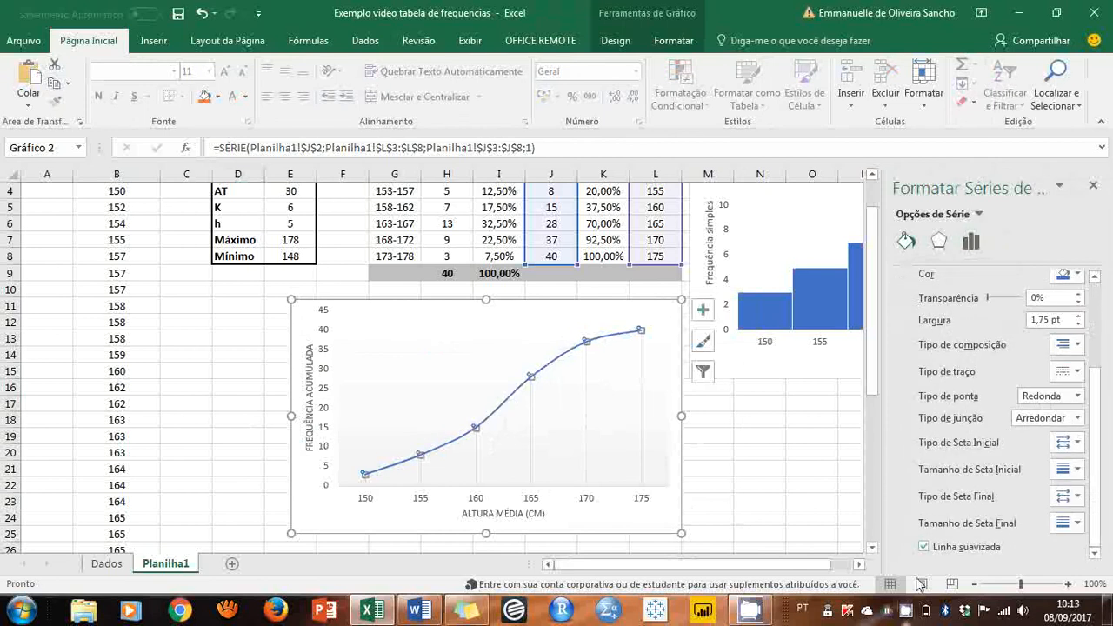
click(1094, 185)
click(822, 431)
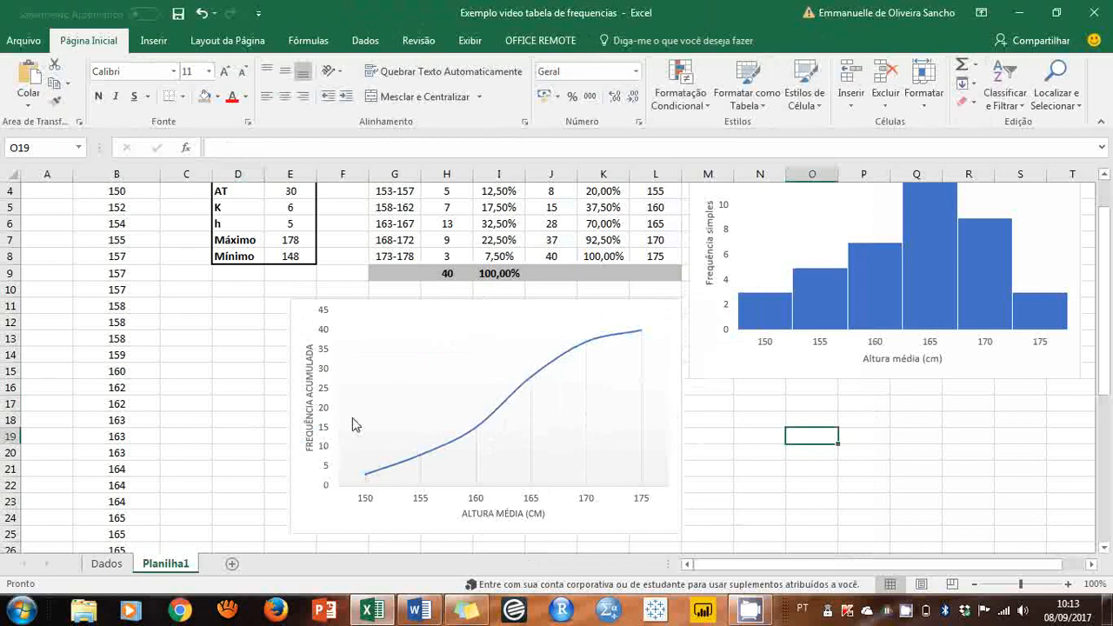
- Hide the gridlines on the Planilha1 worksheet
scroll(814, 440, up, 1)
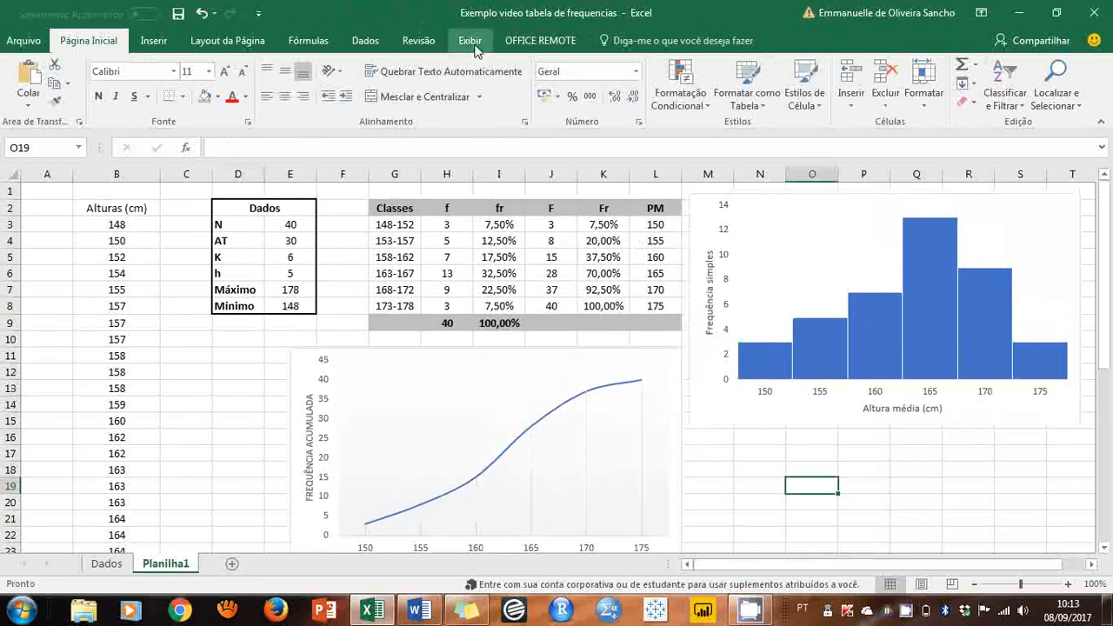
click(472, 46)
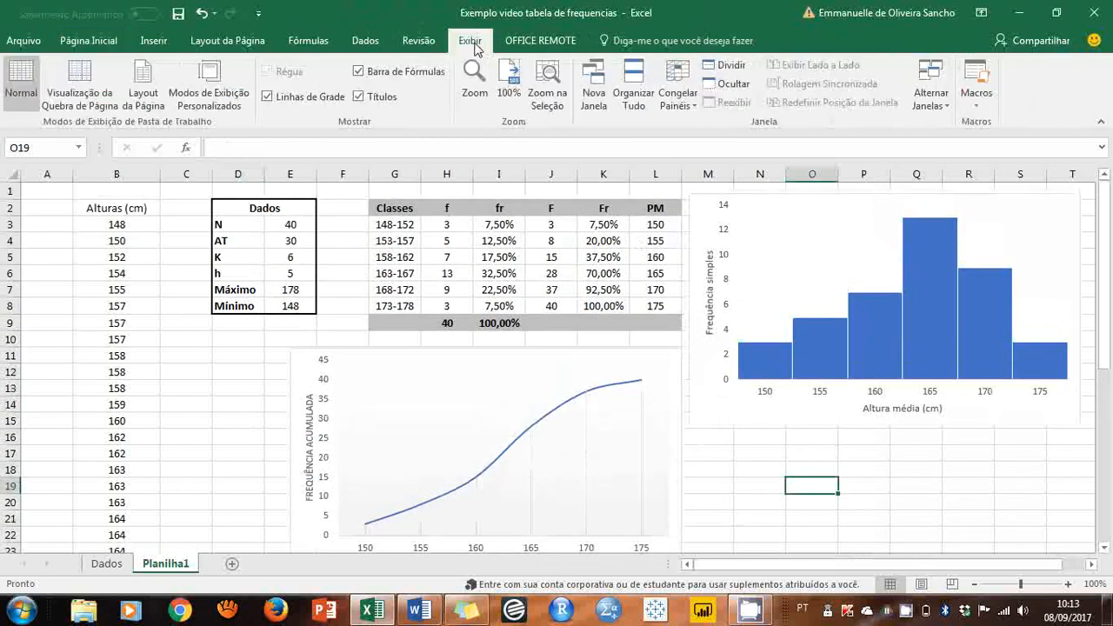
click(287, 103)
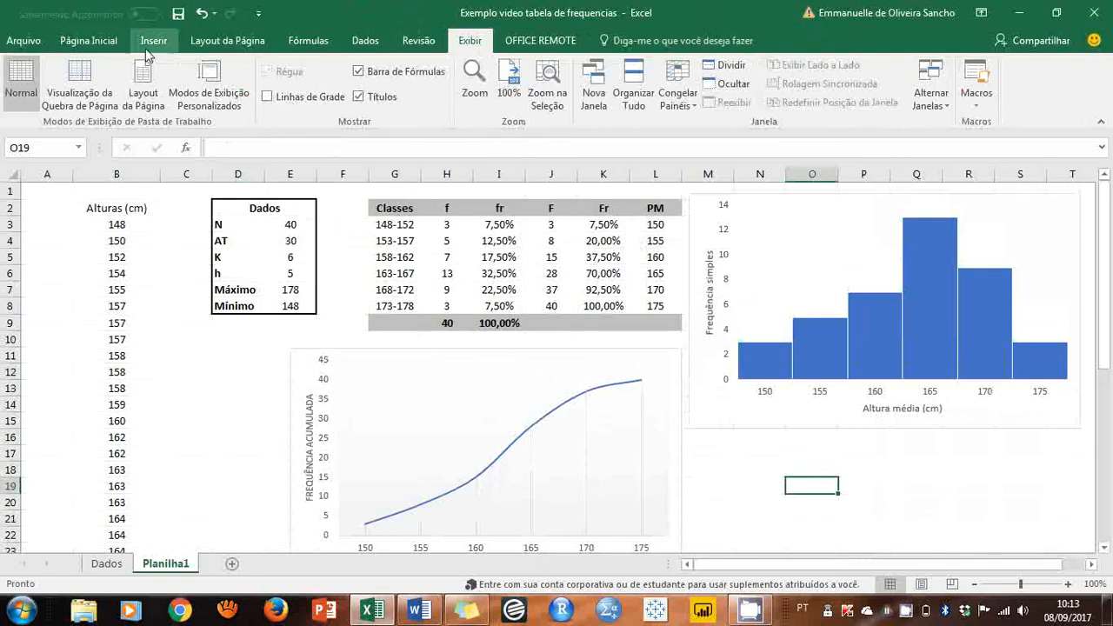
click(211, 388)
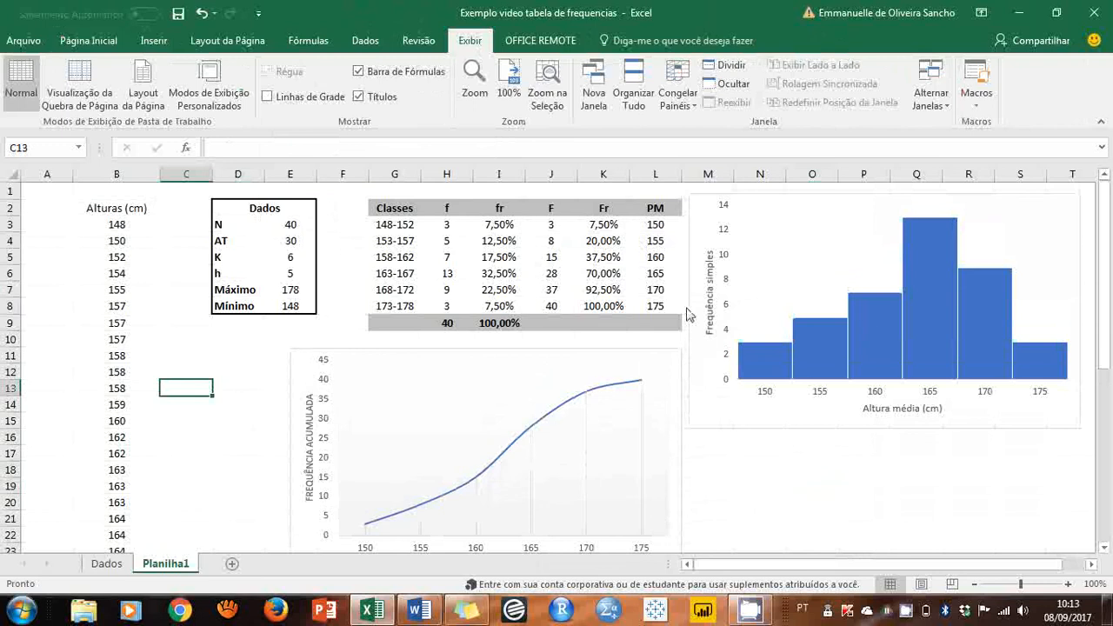
- Move the cumulative frequency chart directly below the histogram, aligned with its left edge
scroll(832, 494, down, 1)
scroll(824, 487, up, 1)
scroll(391, 248, down, 3)
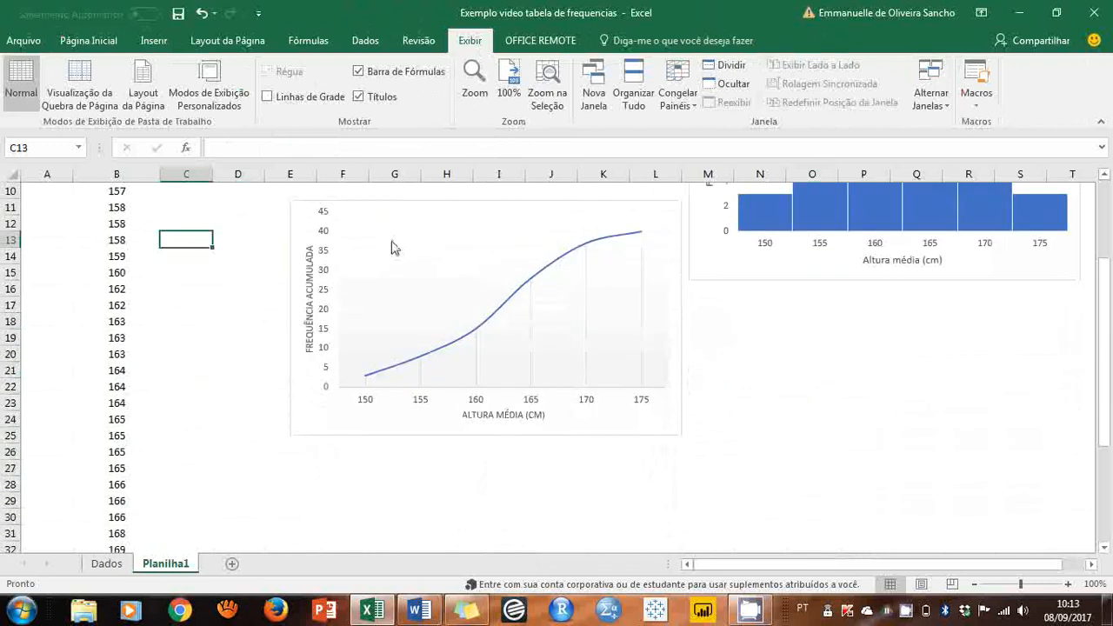
drag(299, 216, 696, 293)
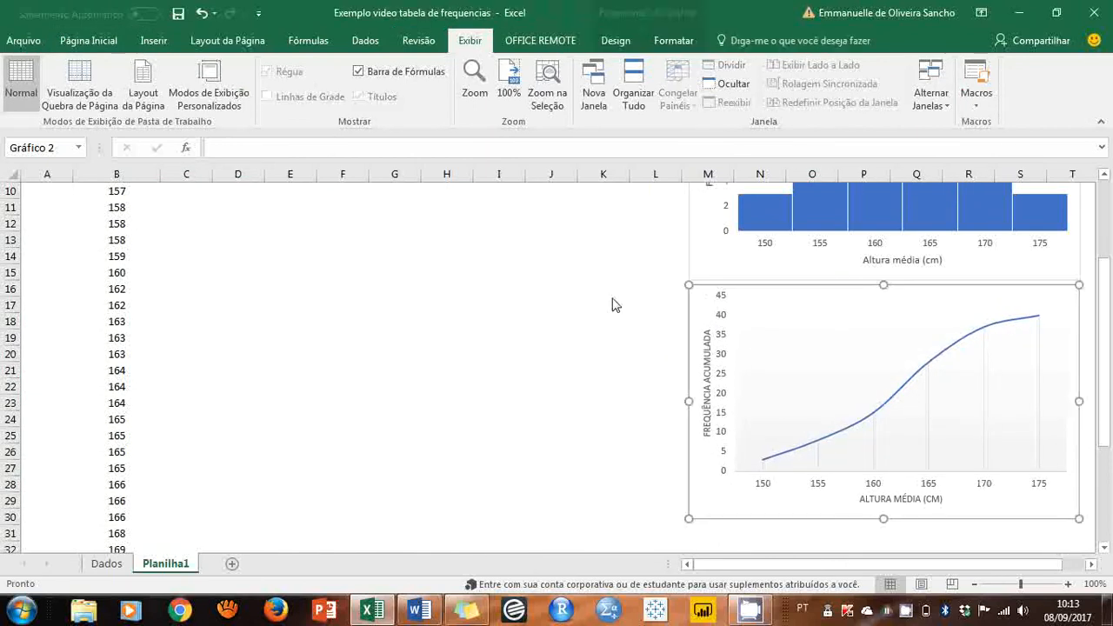
scroll(614, 303, up, 3)
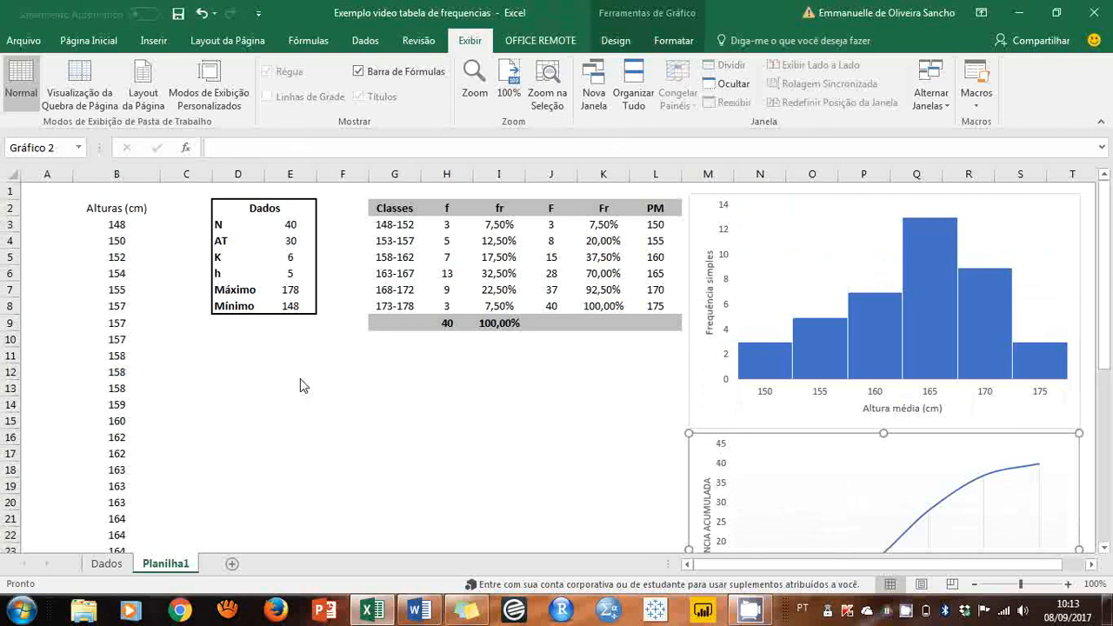
click(246, 372)
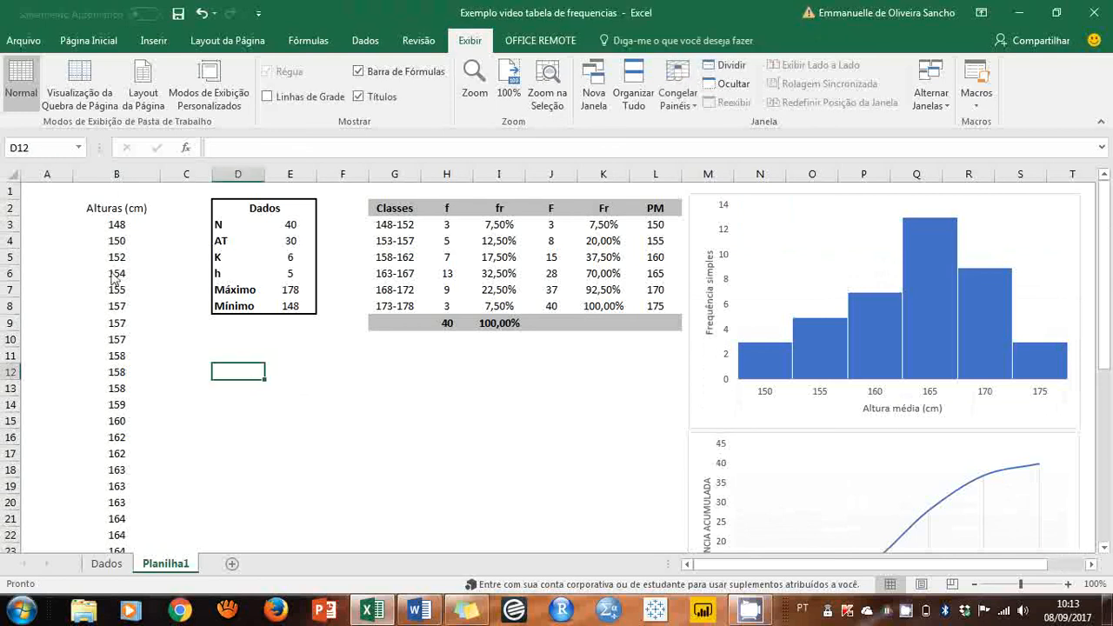
drag(116, 209, 93, 497)
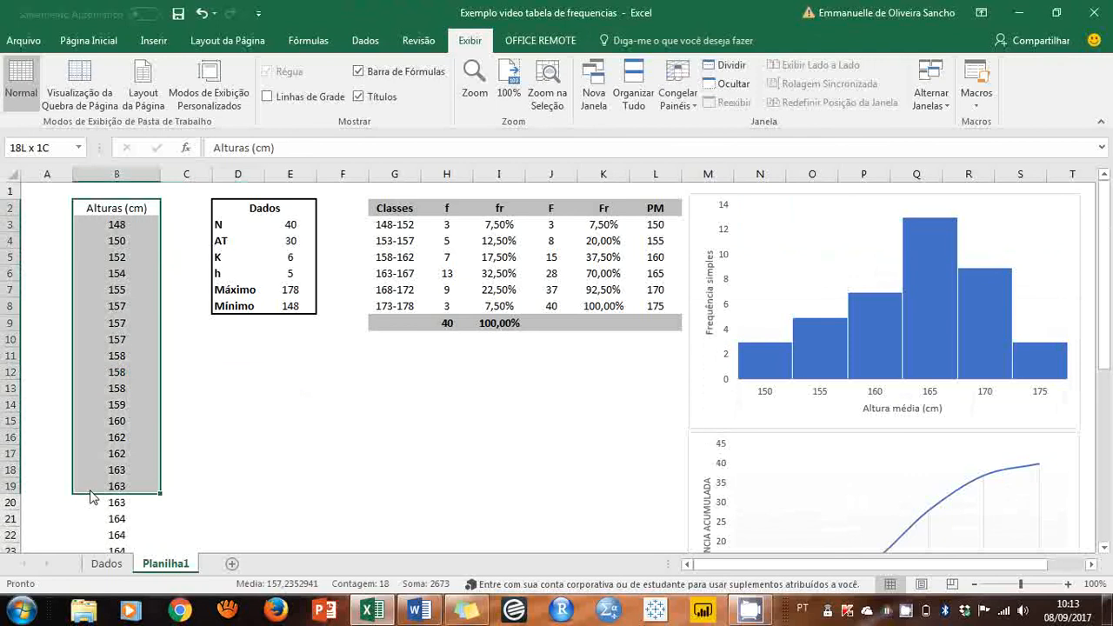
drag(394, 224, 685, 314)
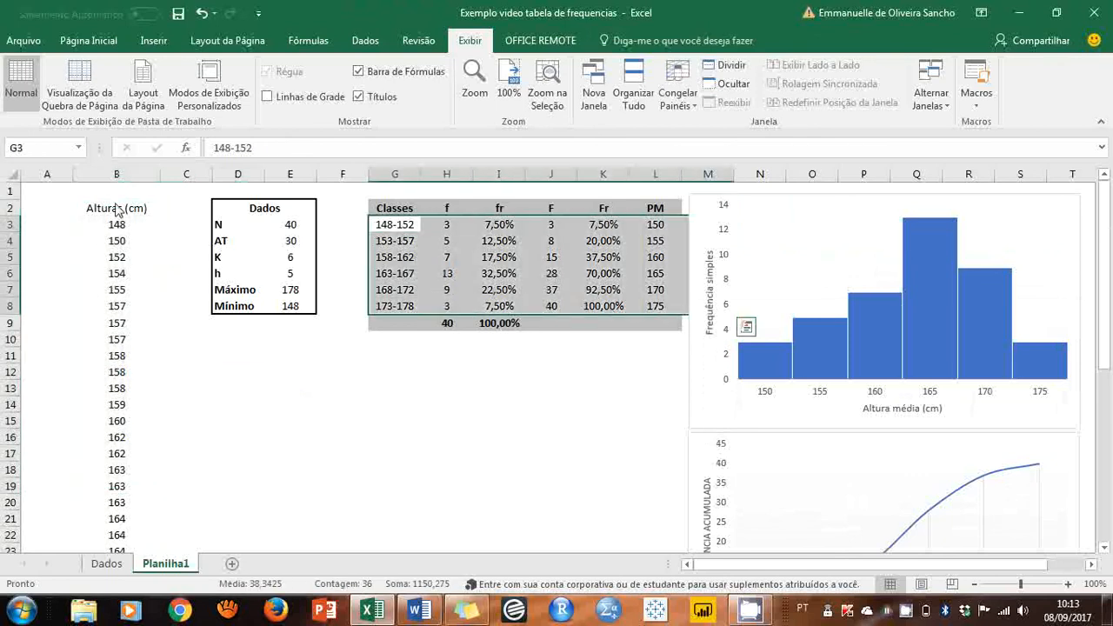
drag(120, 210, 131, 374)
click(269, 410)
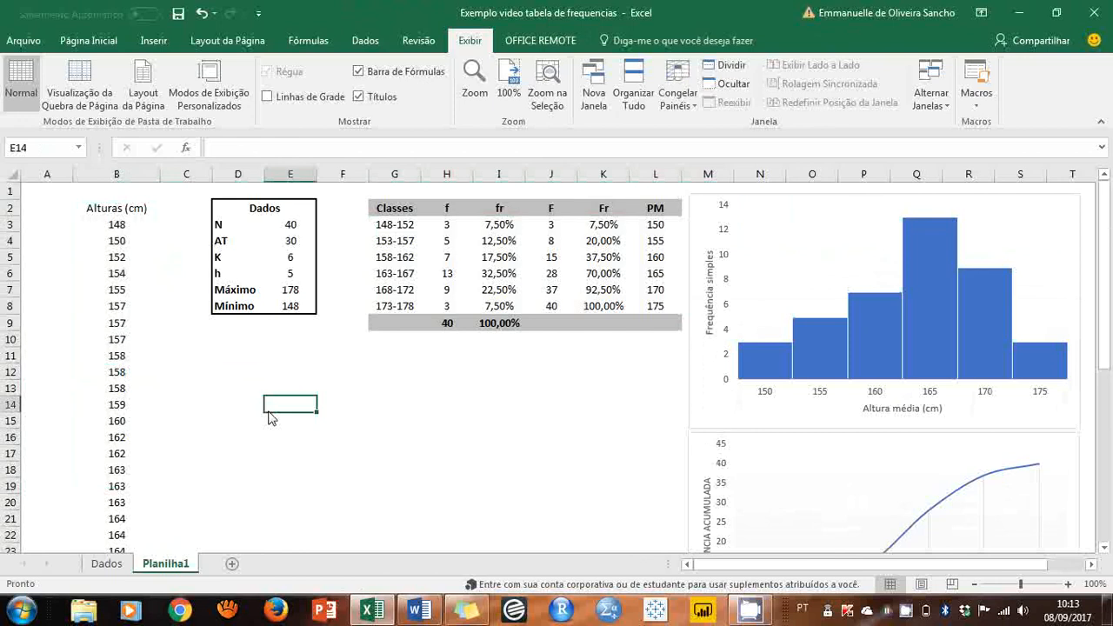
- Check in the list of Excel add-ins that Ferramentas de Análise is enabled, and accept the list
click(363, 43)
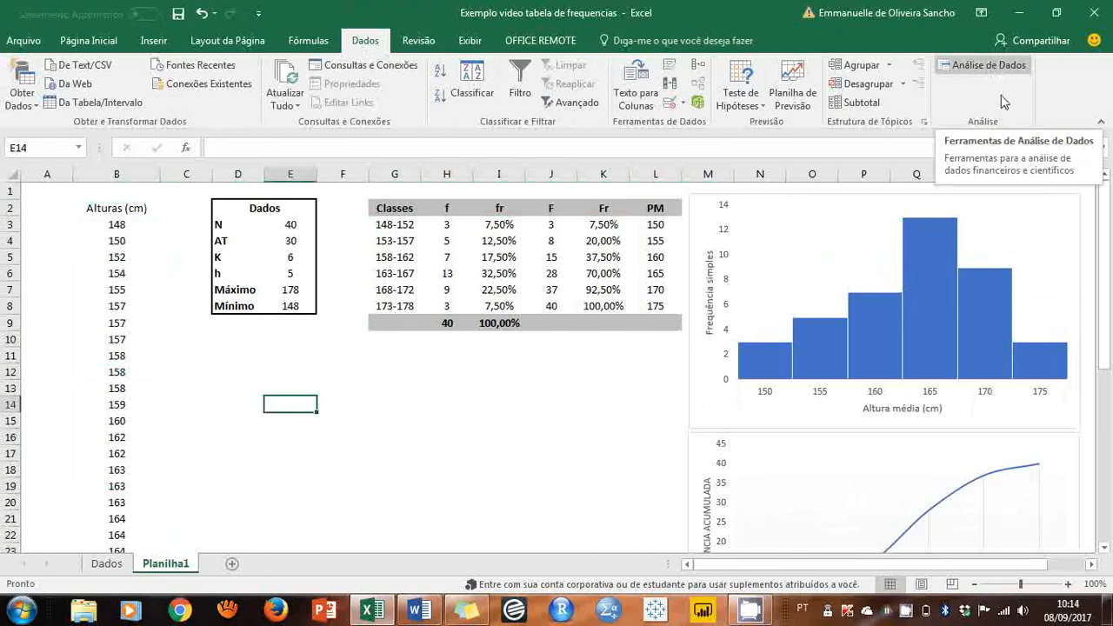
right_click(980, 91)
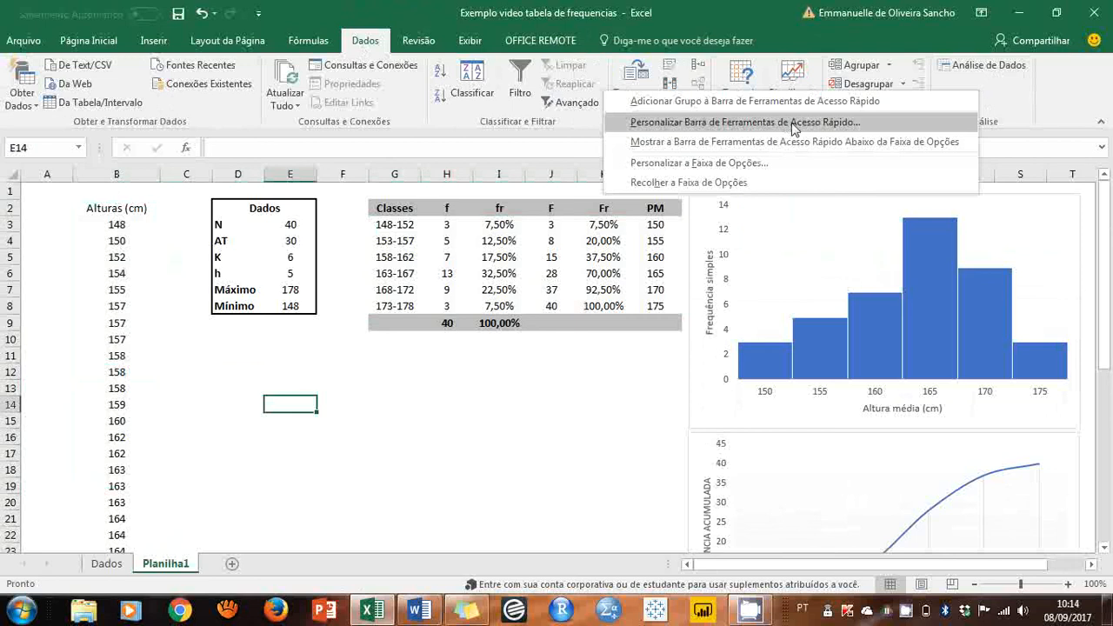
click(780, 165)
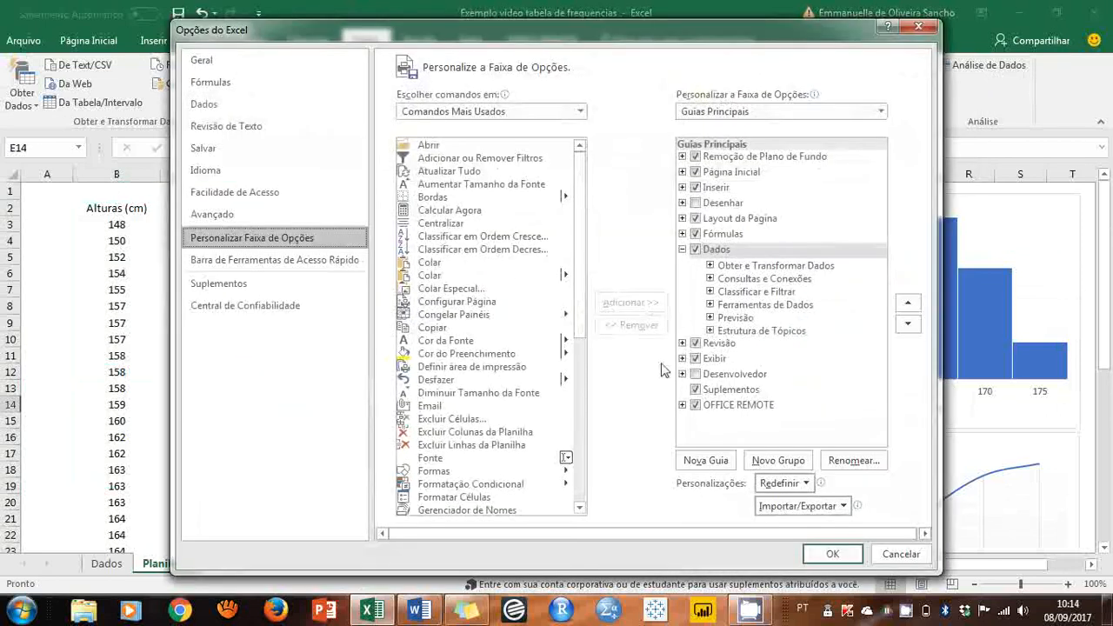
click(245, 296)
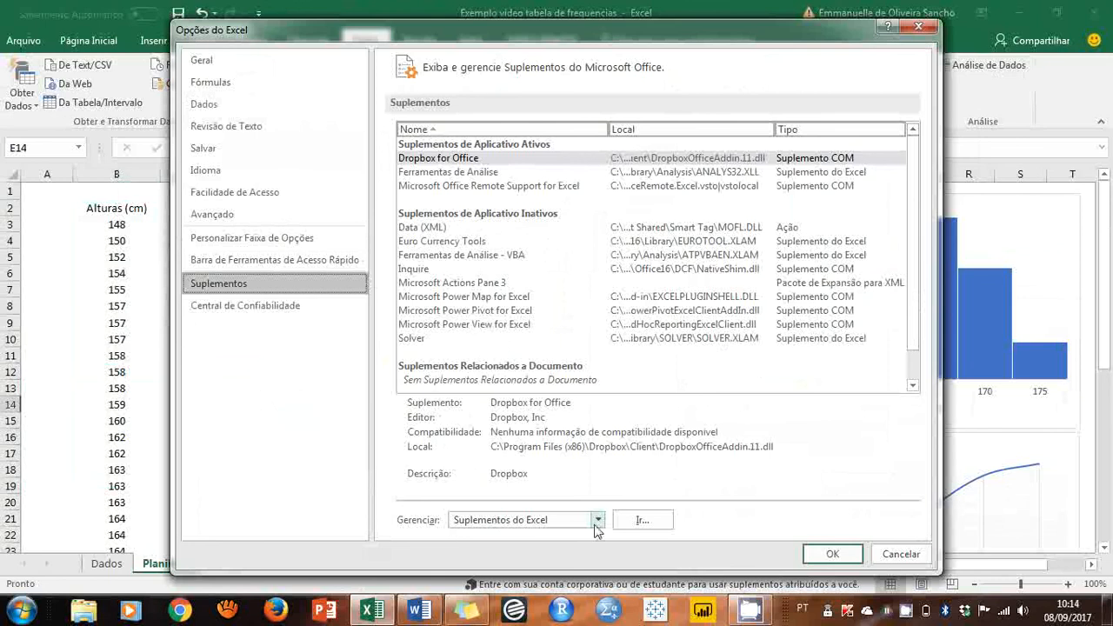
click(646, 520)
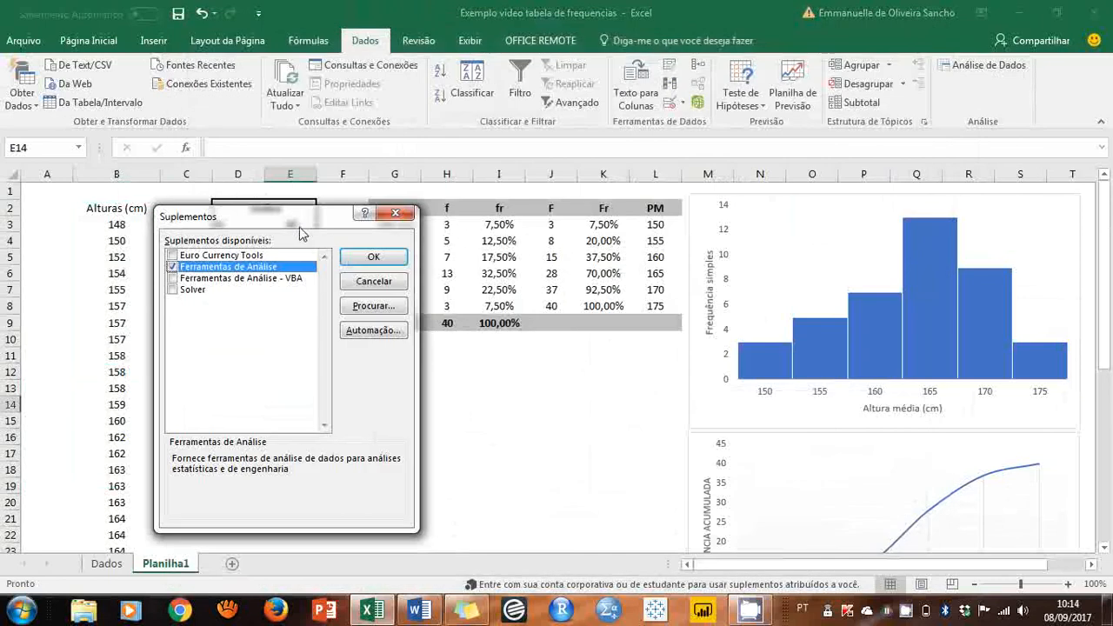
drag(301, 219, 429, 220)
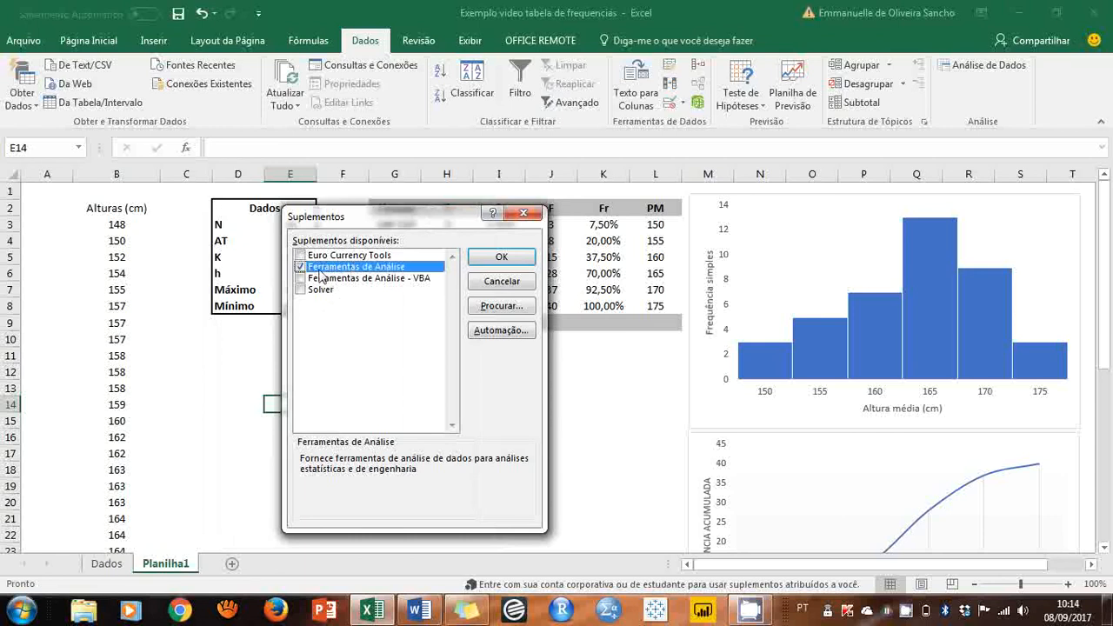
click(501, 258)
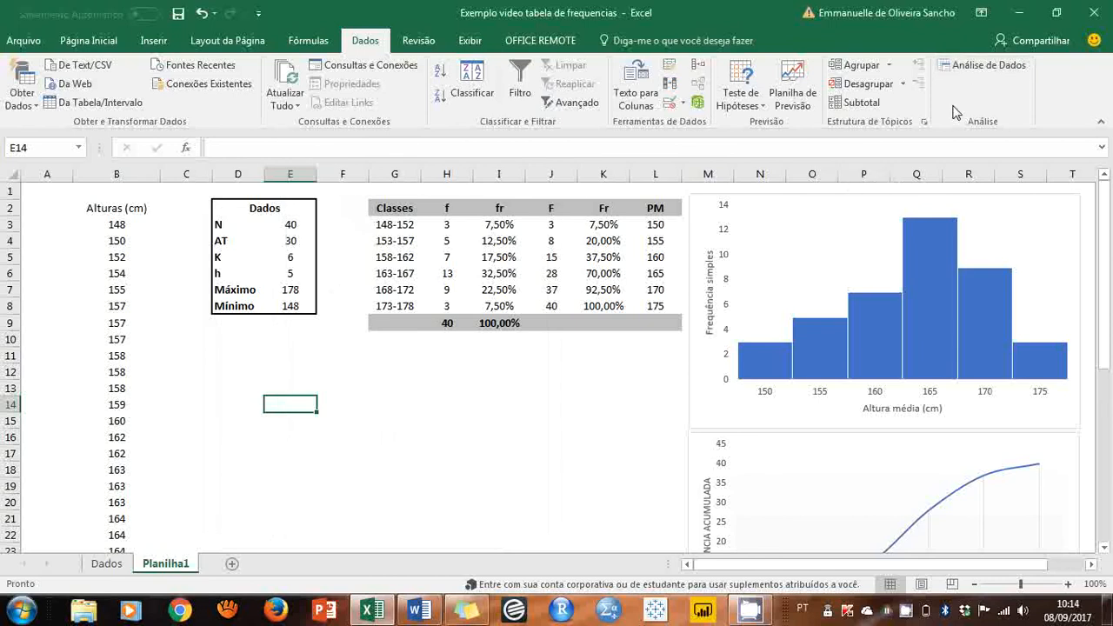
- Look through the available data analysis tools and open Estatística descritiva
key(Left)
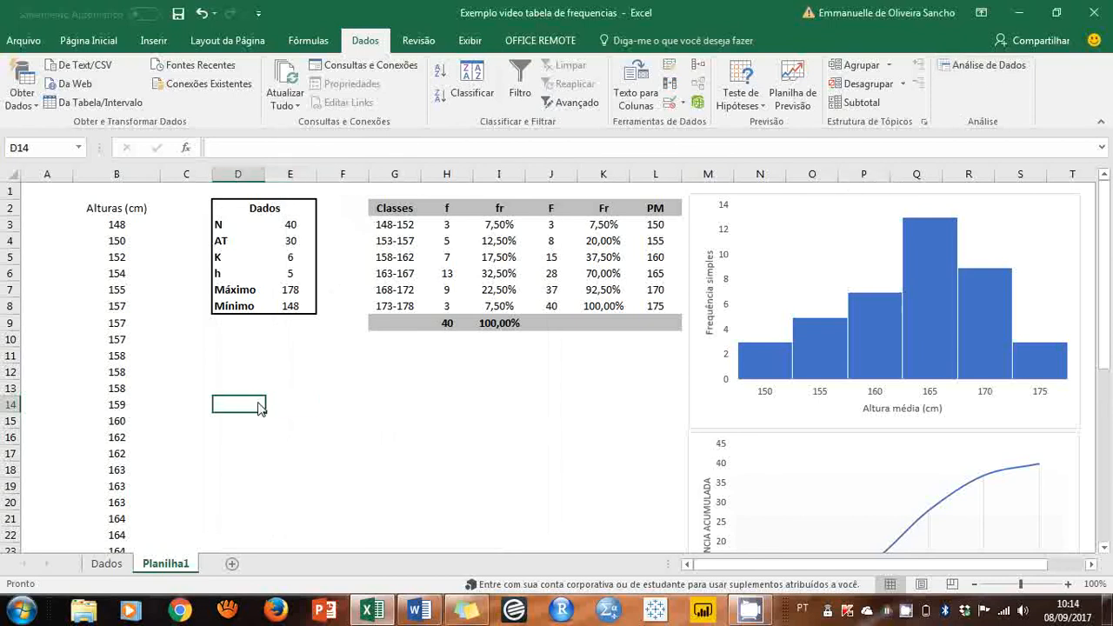
click(990, 66)
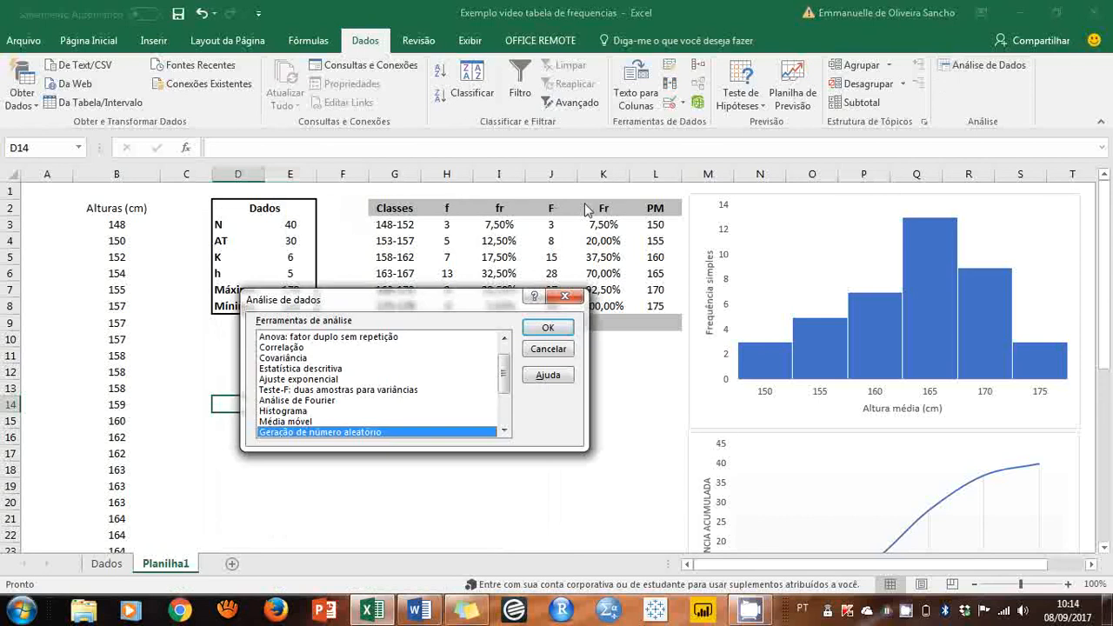
scroll(352, 374, down, 3)
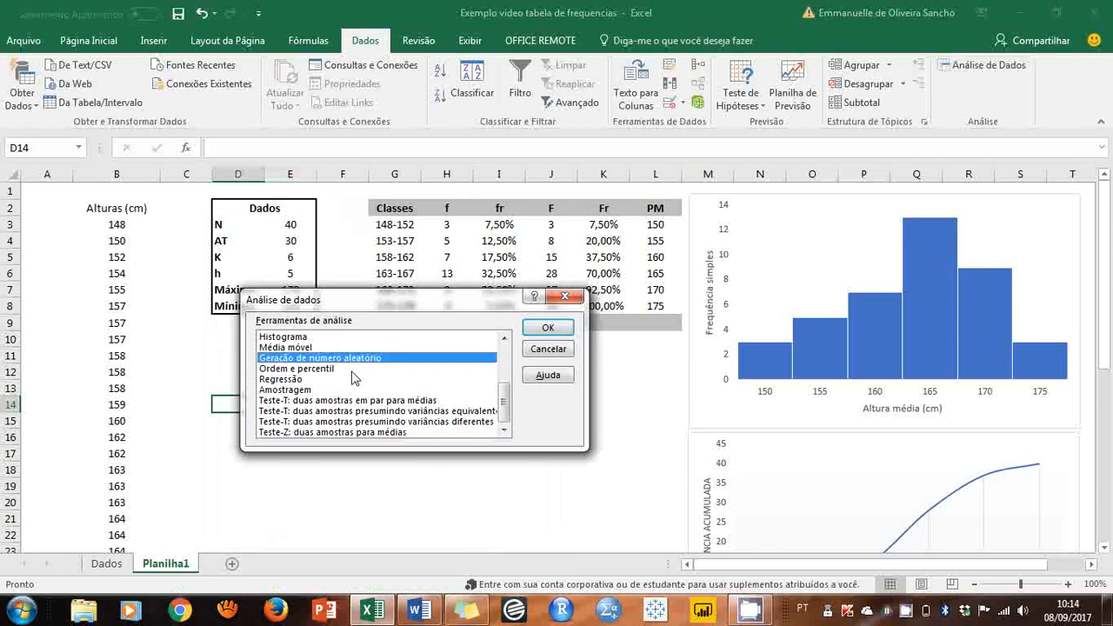
click(287, 379)
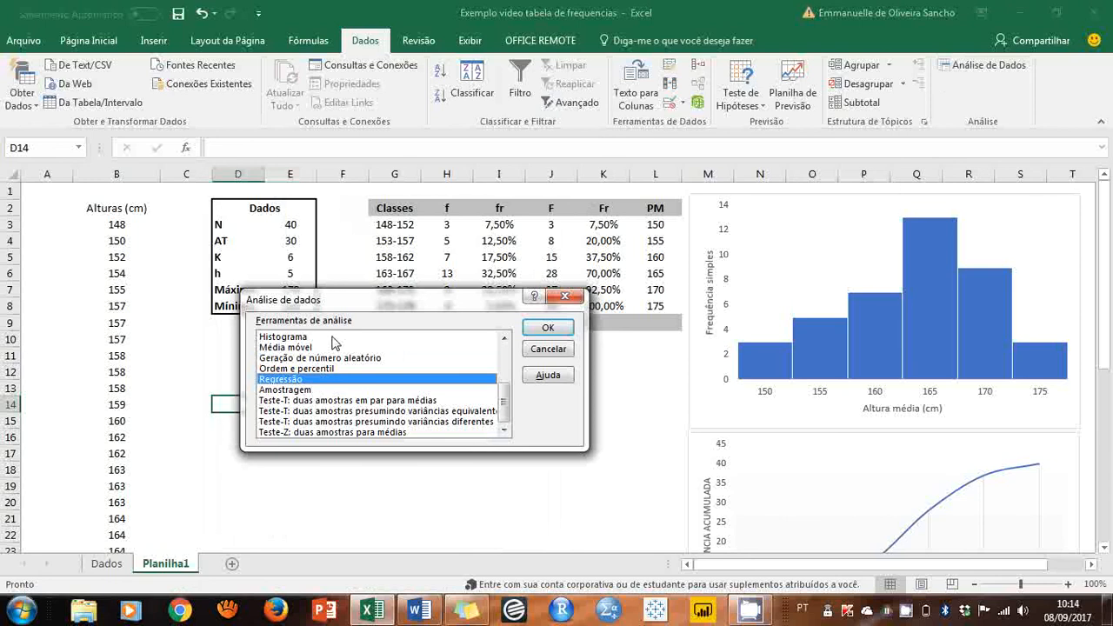
click(306, 411)
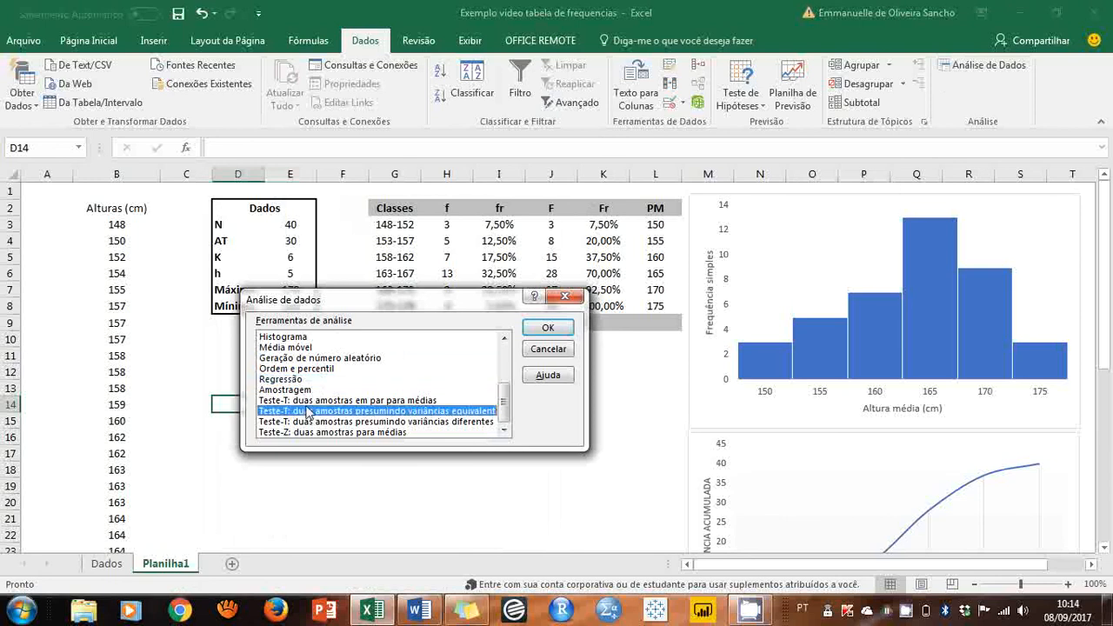
click(348, 433)
scroll(415, 396, up, 3)
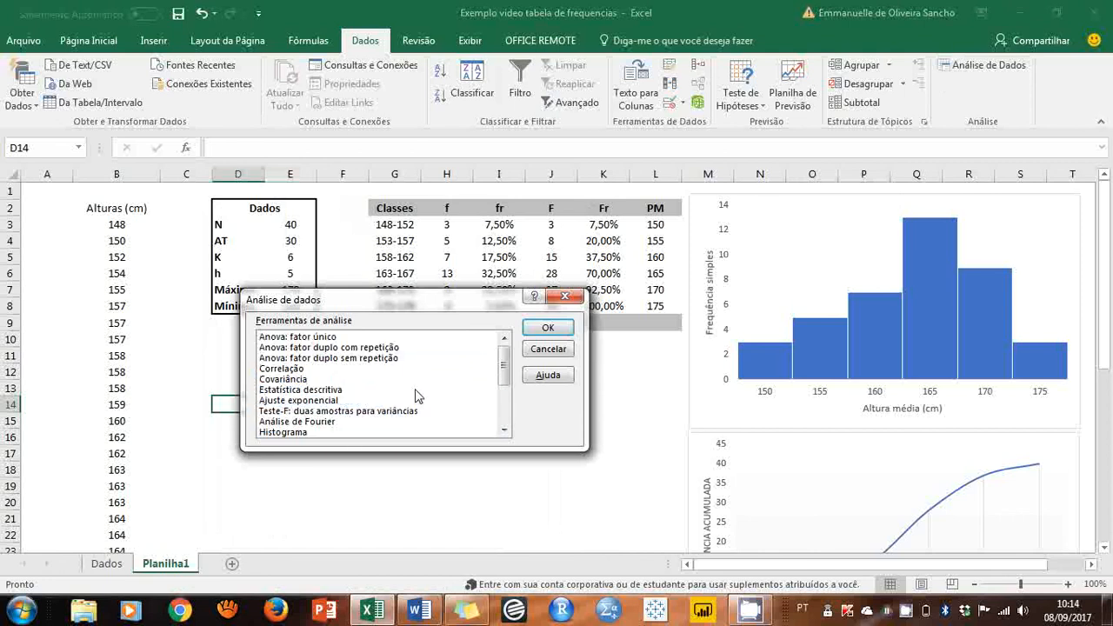
click(311, 380)
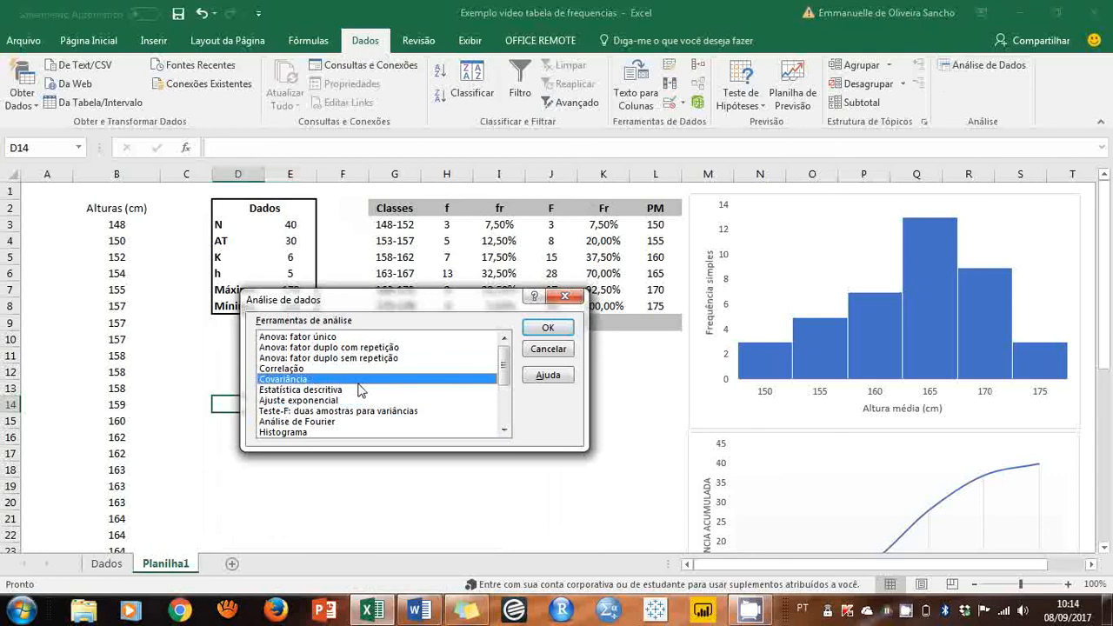
click(333, 390)
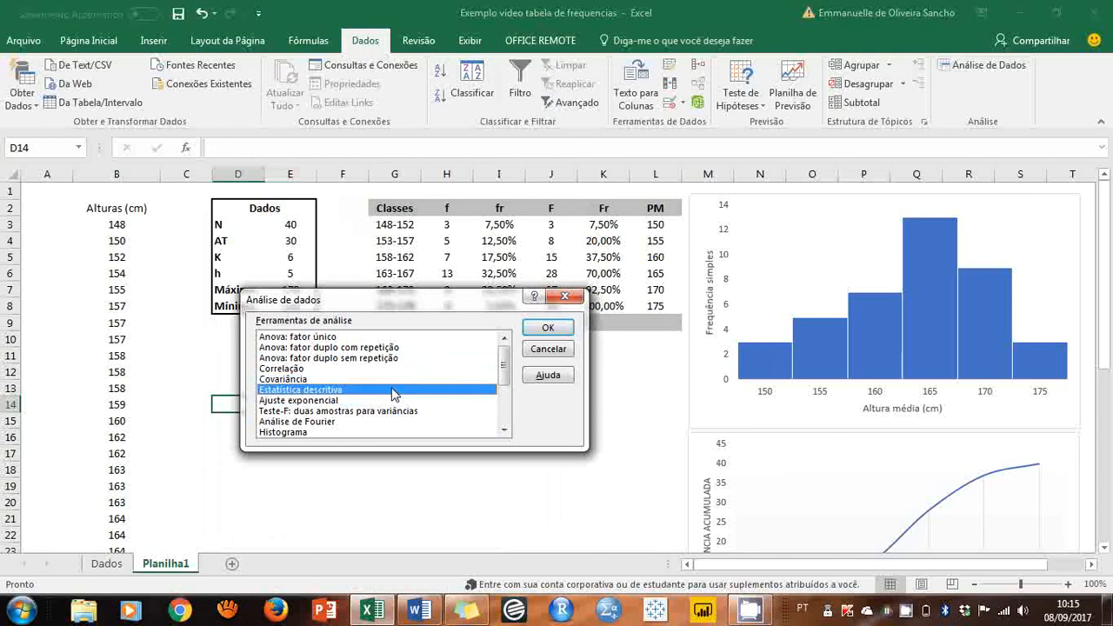
click(541, 333)
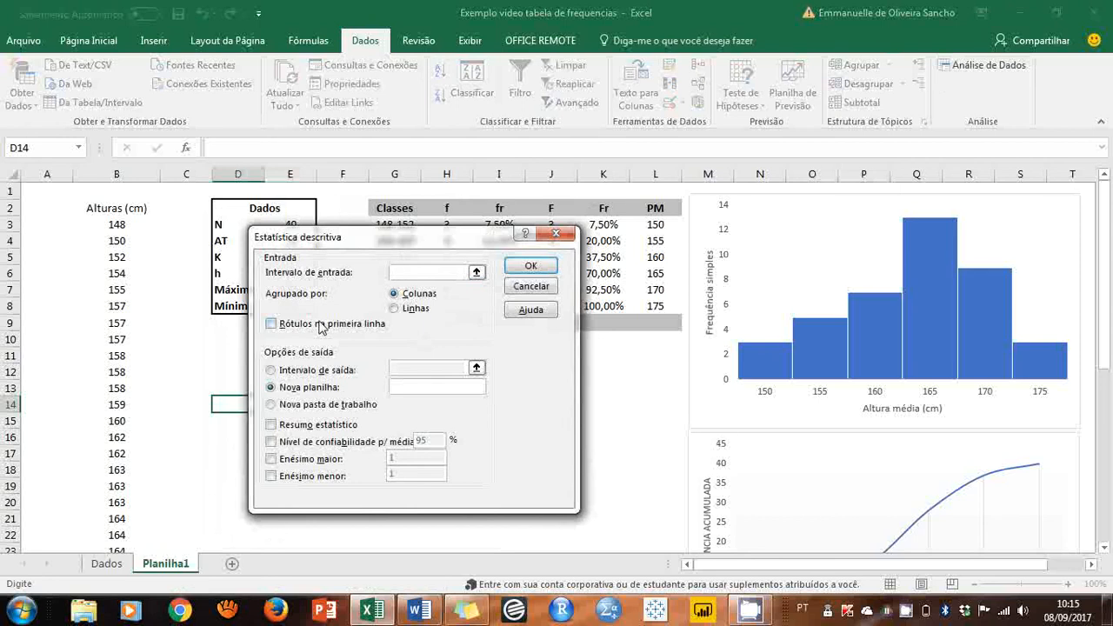
- Set the input range of the descriptive statistics to the heights in $B$3:$B$42
click(118, 227)
drag(117, 227, 99, 318)
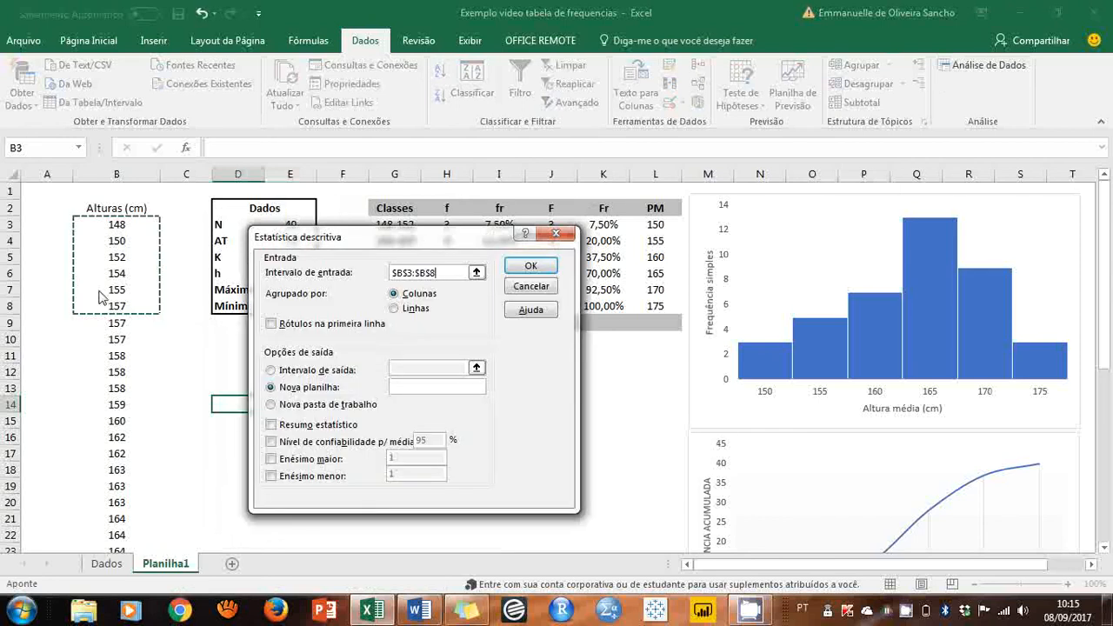
key(ctrl+shift+Down)
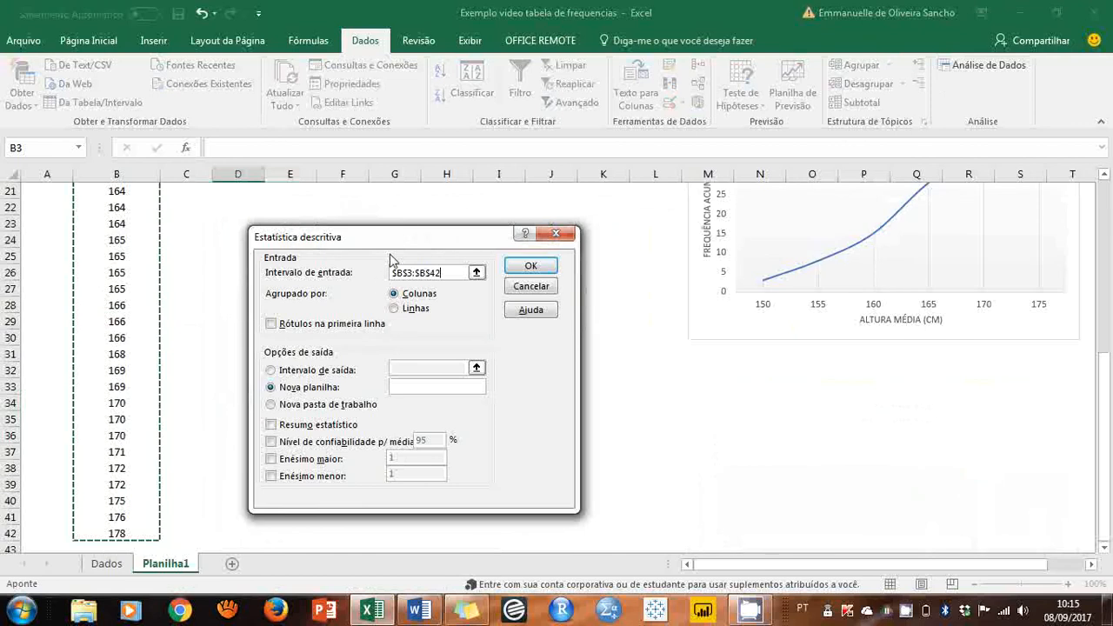
drag(406, 244, 450, 232)
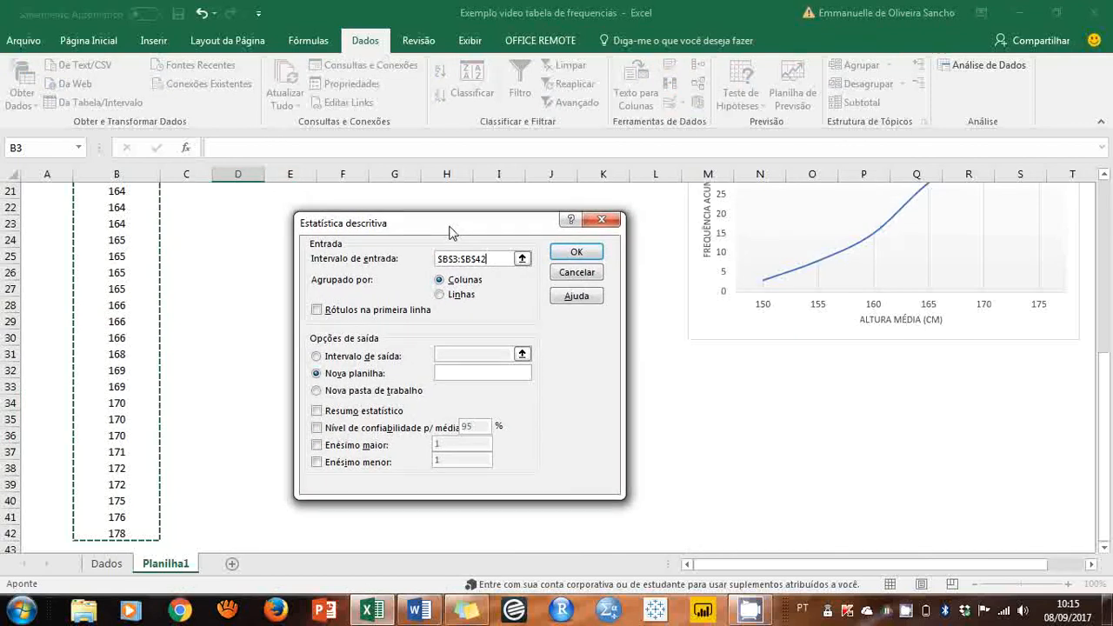
- Send the descriptive statistics output to cell $D$13 of the current worksheet
click(337, 356)
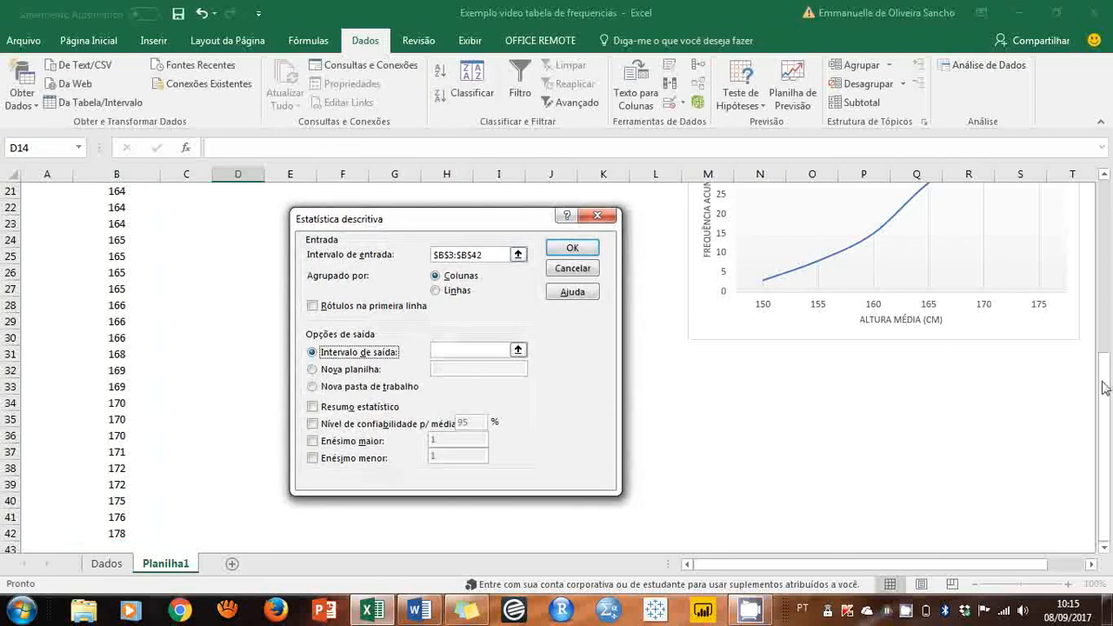
drag(490, 224, 788, 347)
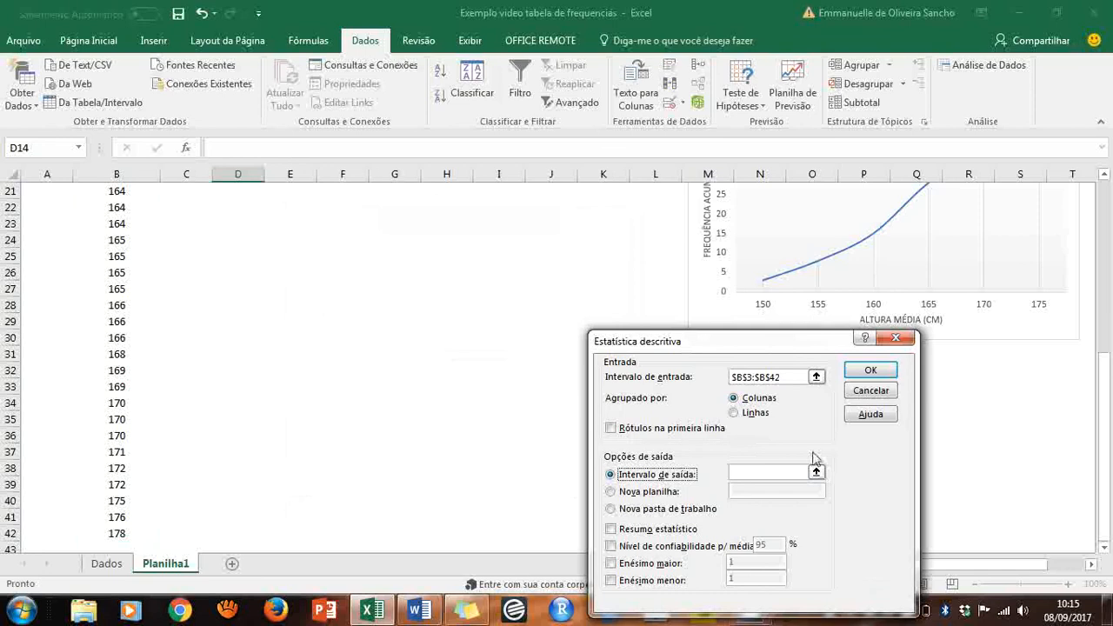
click(764, 472)
drag(1105, 456, 1109, 309)
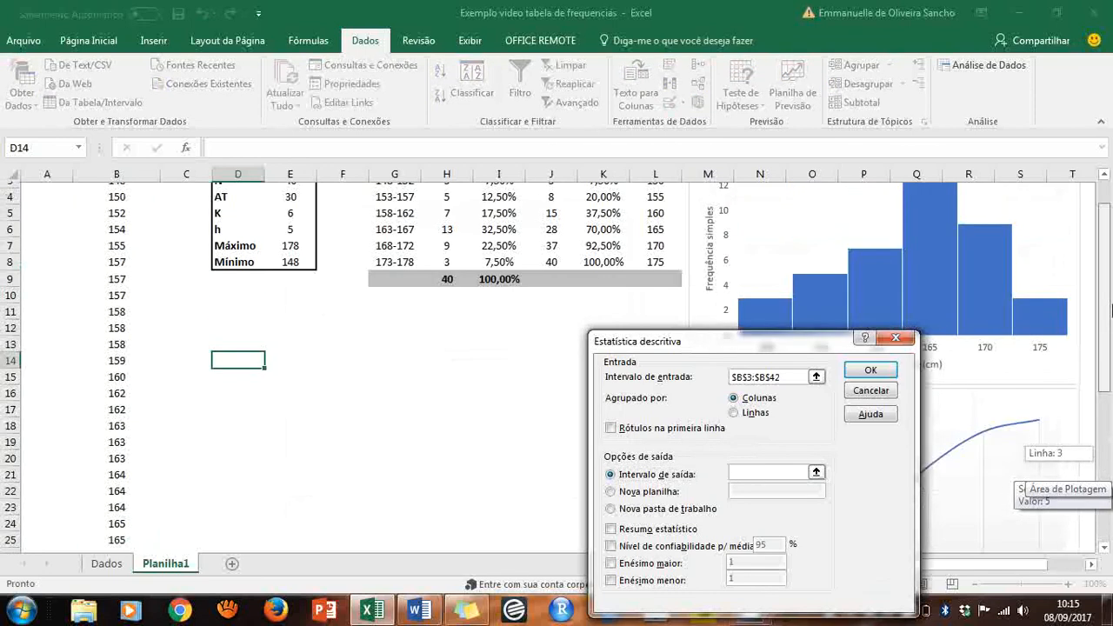
click(246, 340)
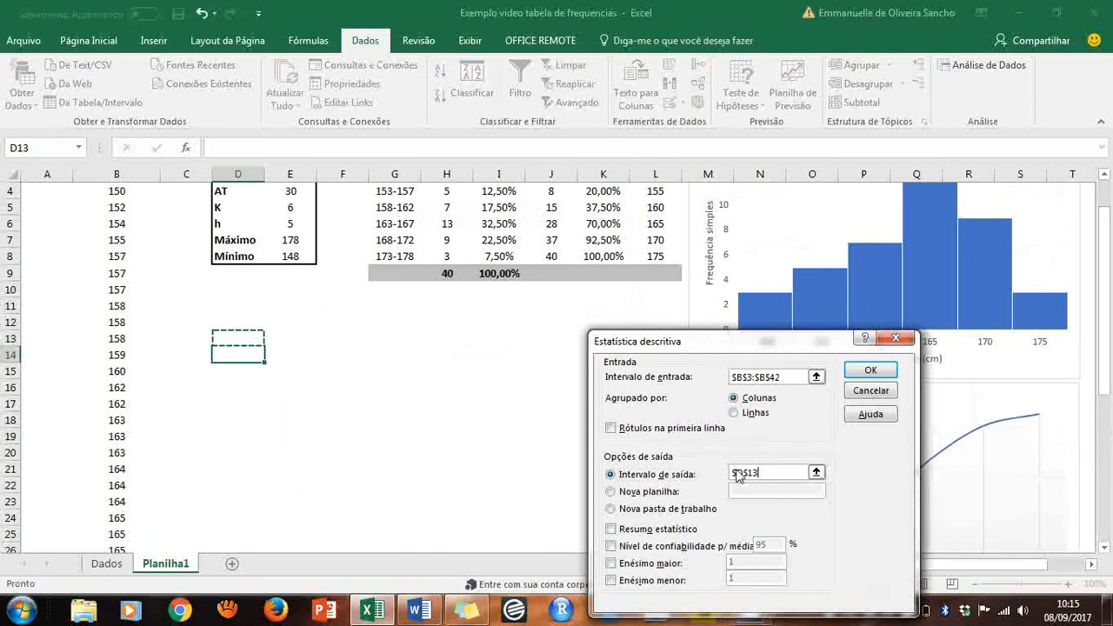
drag(755, 334, 741, 247)
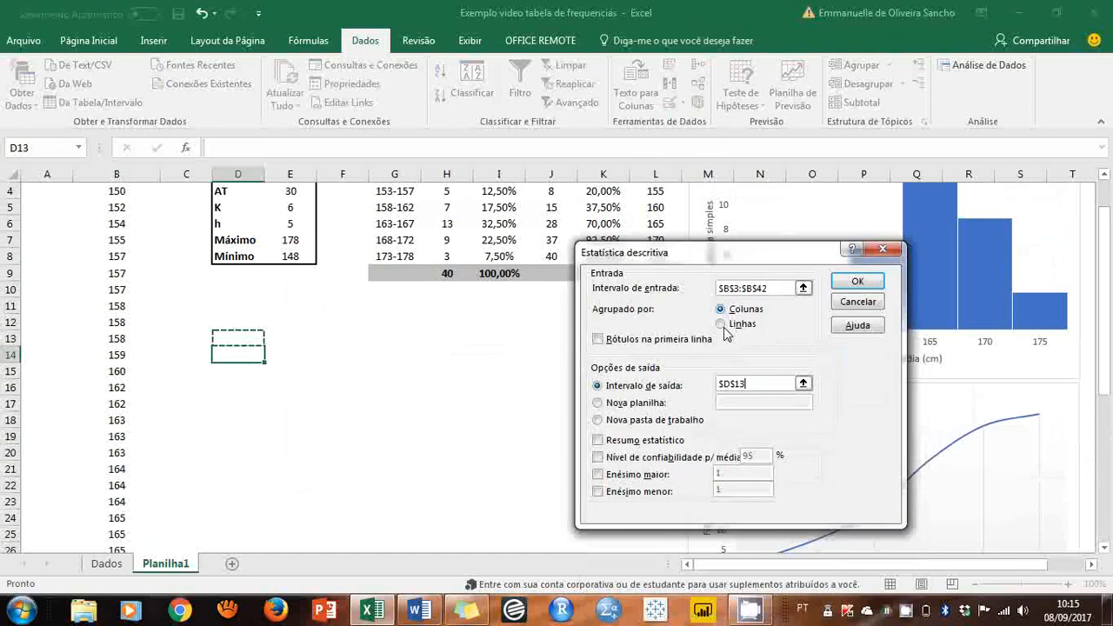
- Generate the statistics with Resumo estatístico enabled, and widen column D to make room for the labels
click(599, 440)
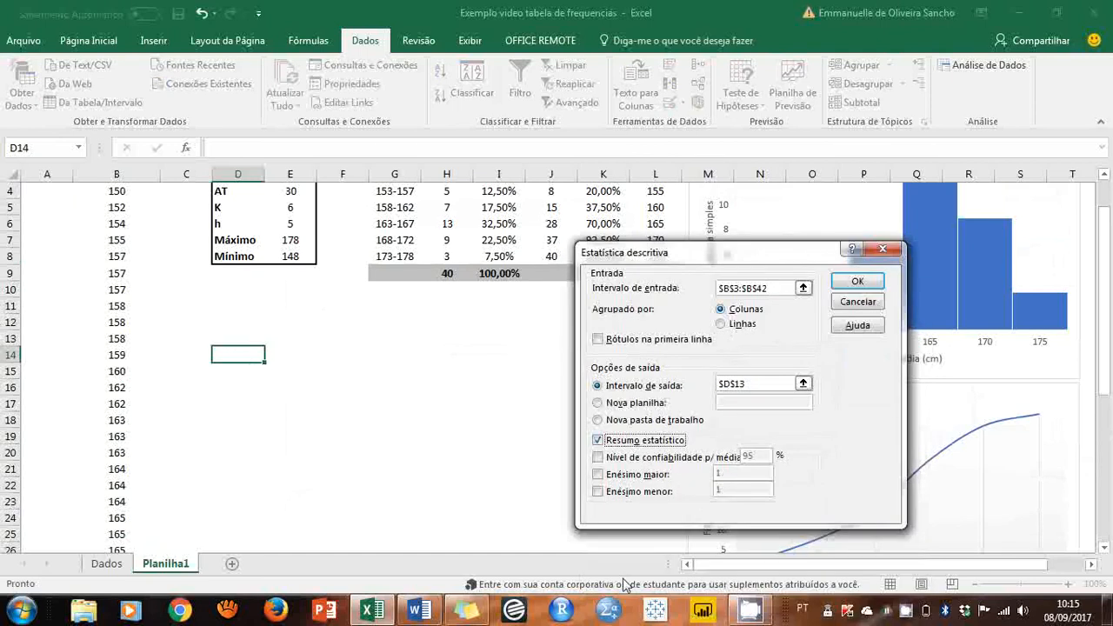
click(873, 286)
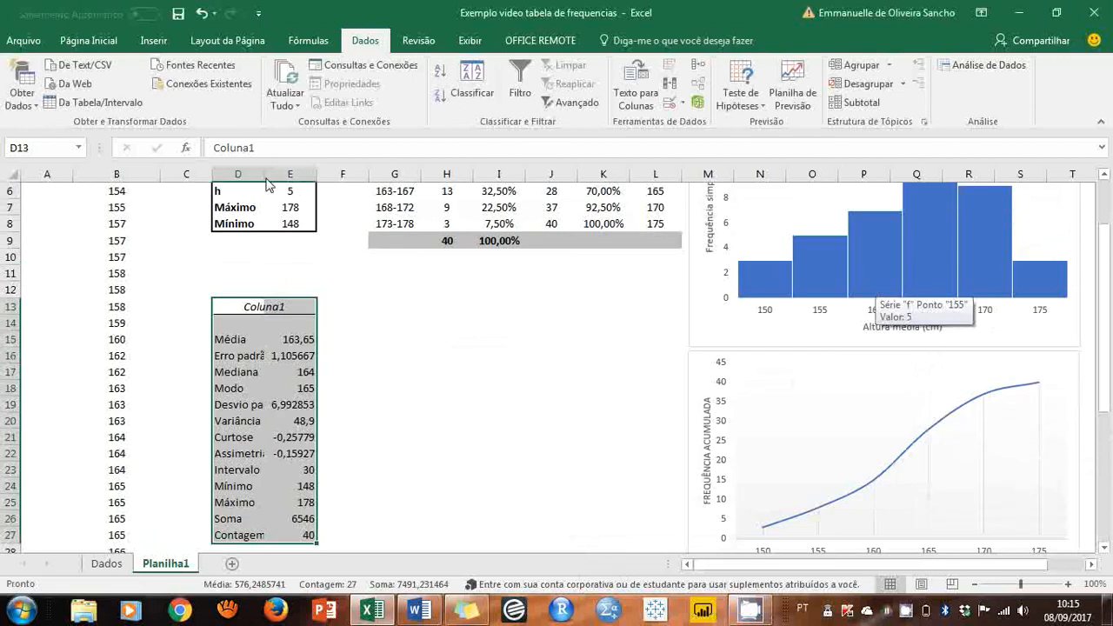
drag(266, 179, 383, 178)
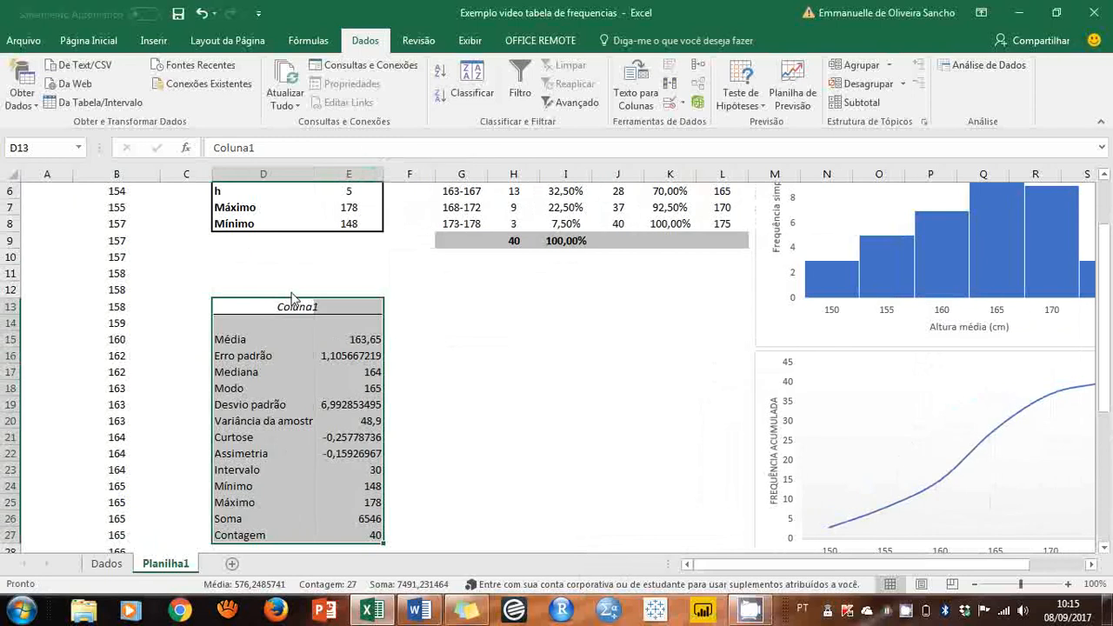
- Fill the Média row of the statistics table, D15:E15, with light orange
click(239, 342)
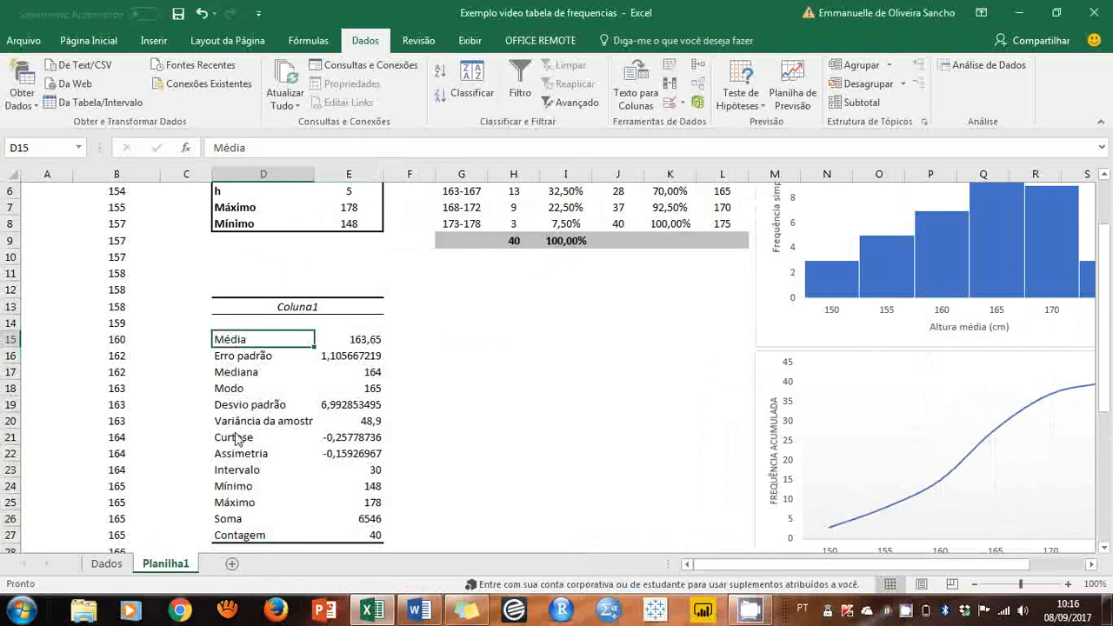
click(91, 40)
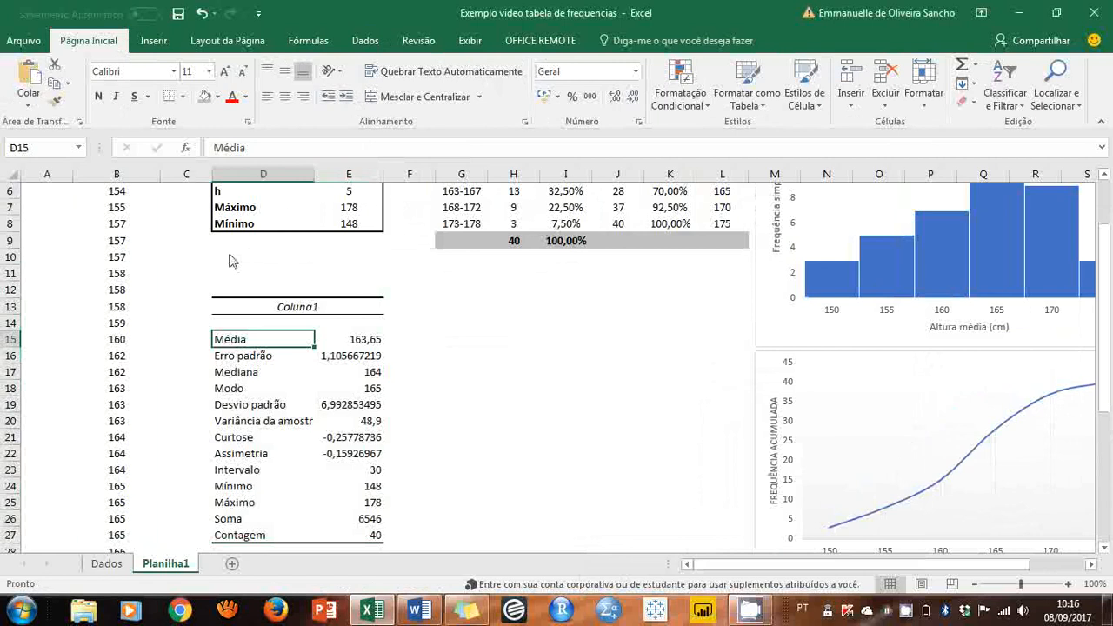
drag(309, 341, 366, 341)
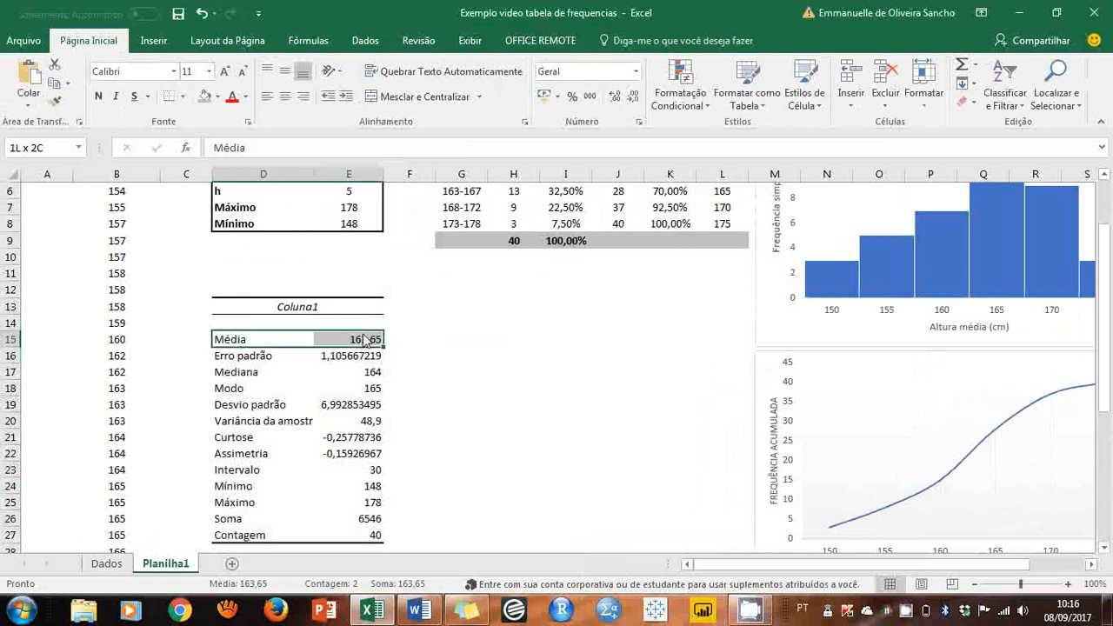
click(218, 97)
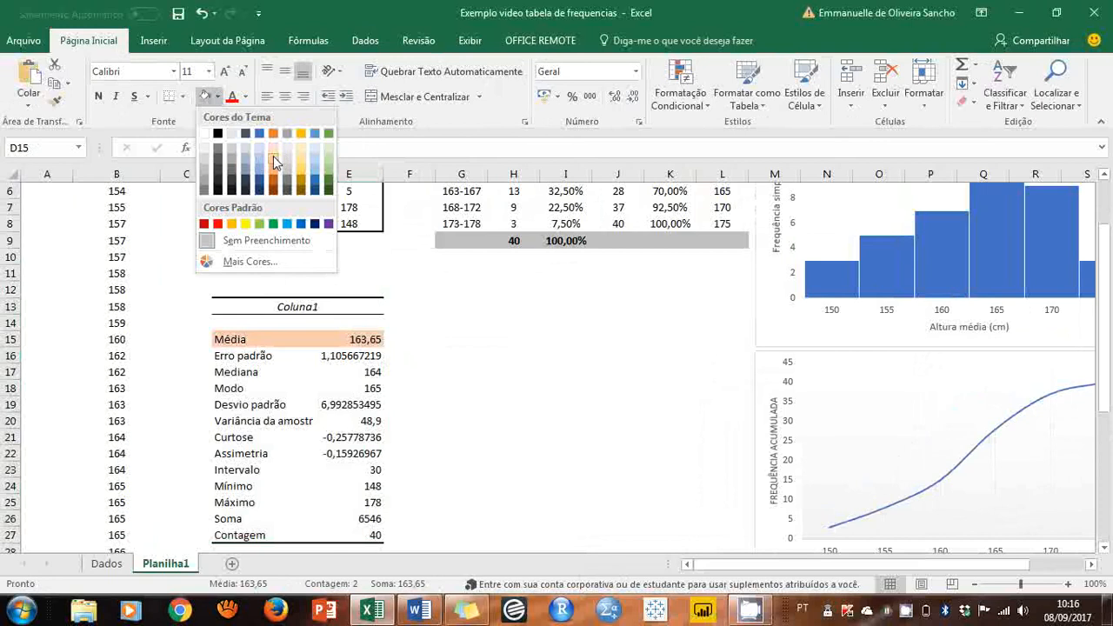
click(274, 156)
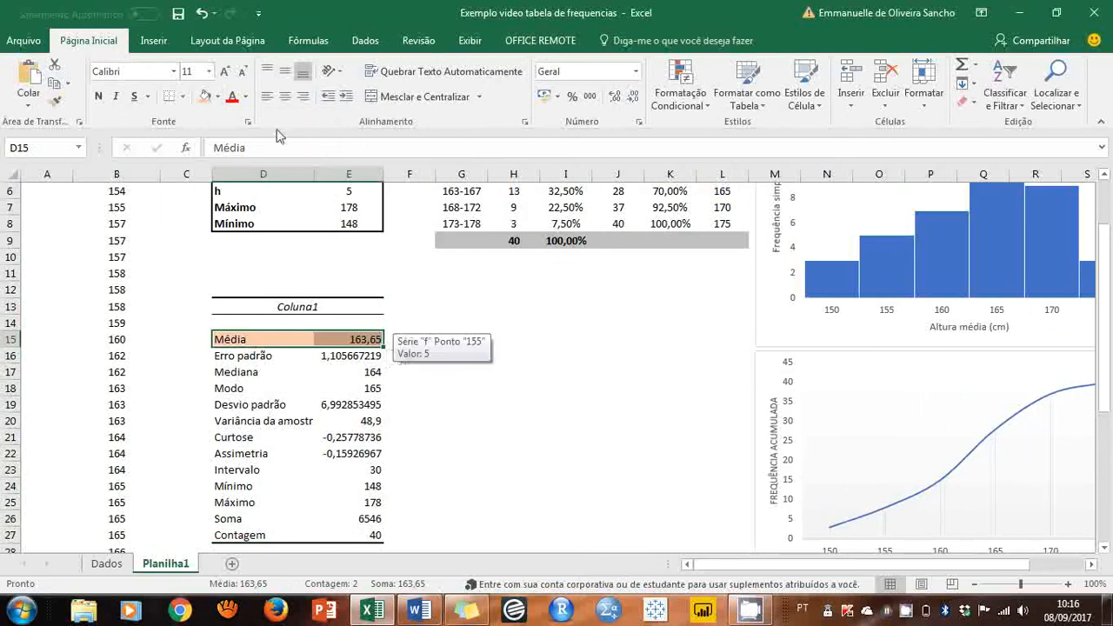
- Copy the Média row's light orange formatting to the Mediana and Modo rows
click(57, 103)
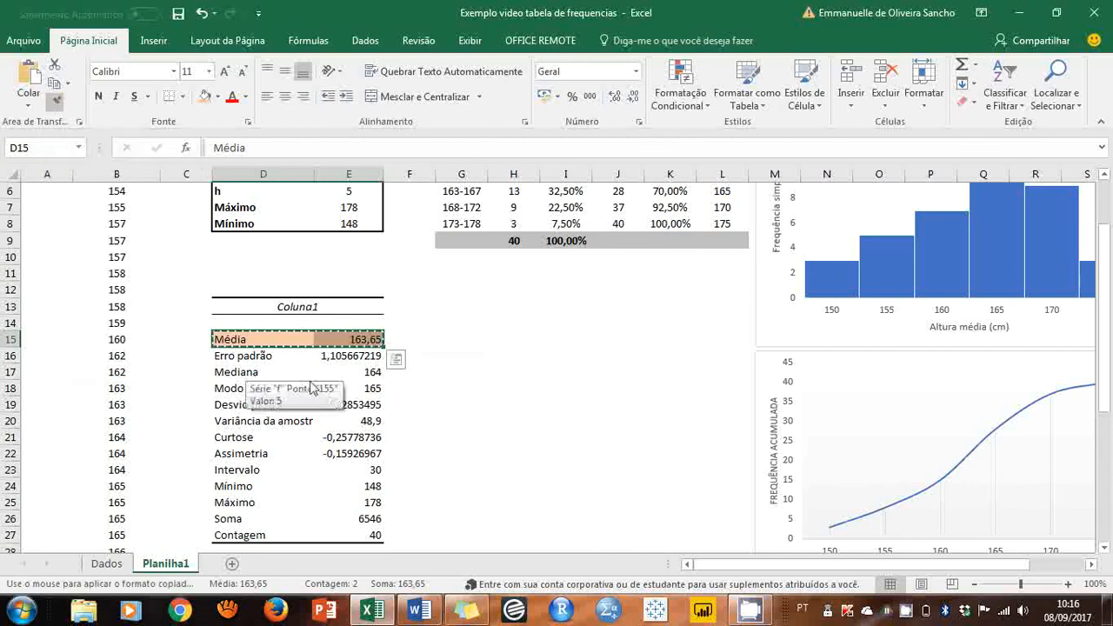
click(252, 372)
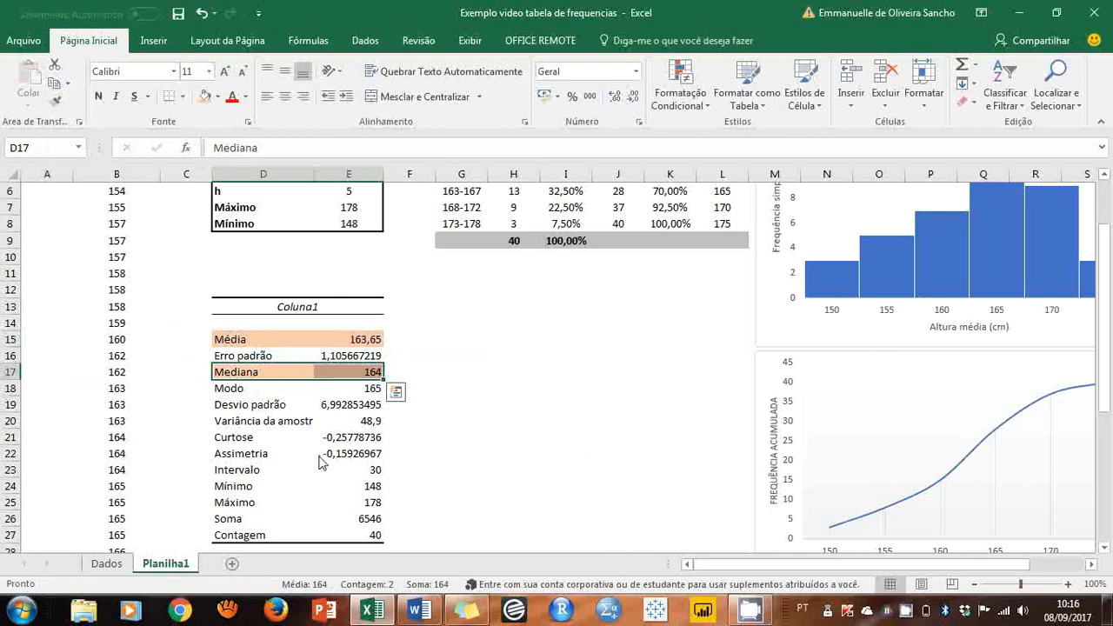
click(56, 101)
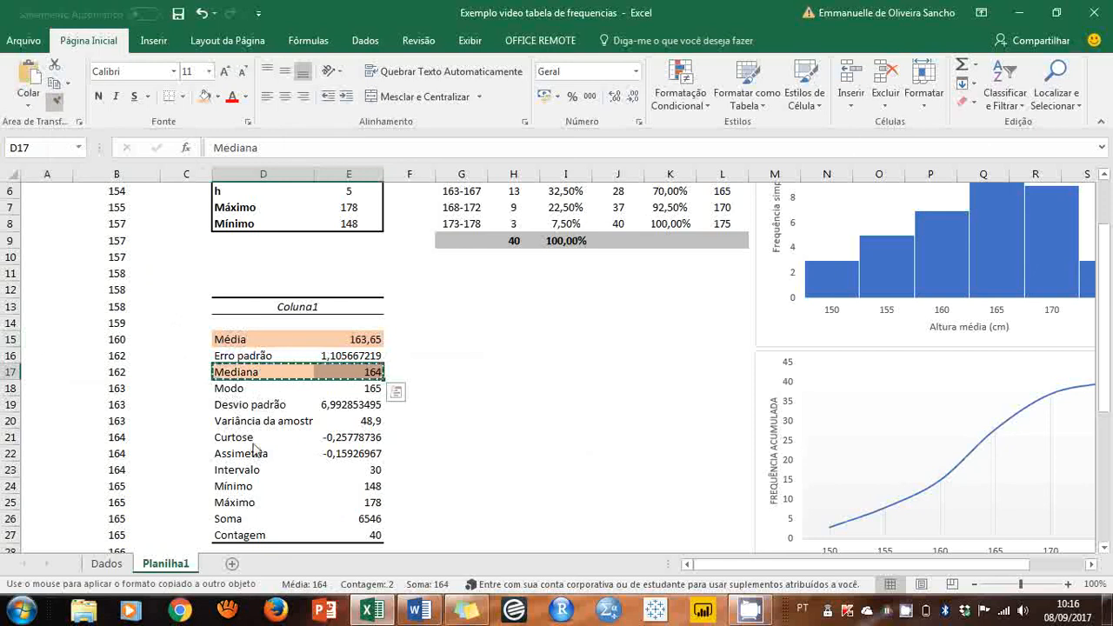
click(247, 393)
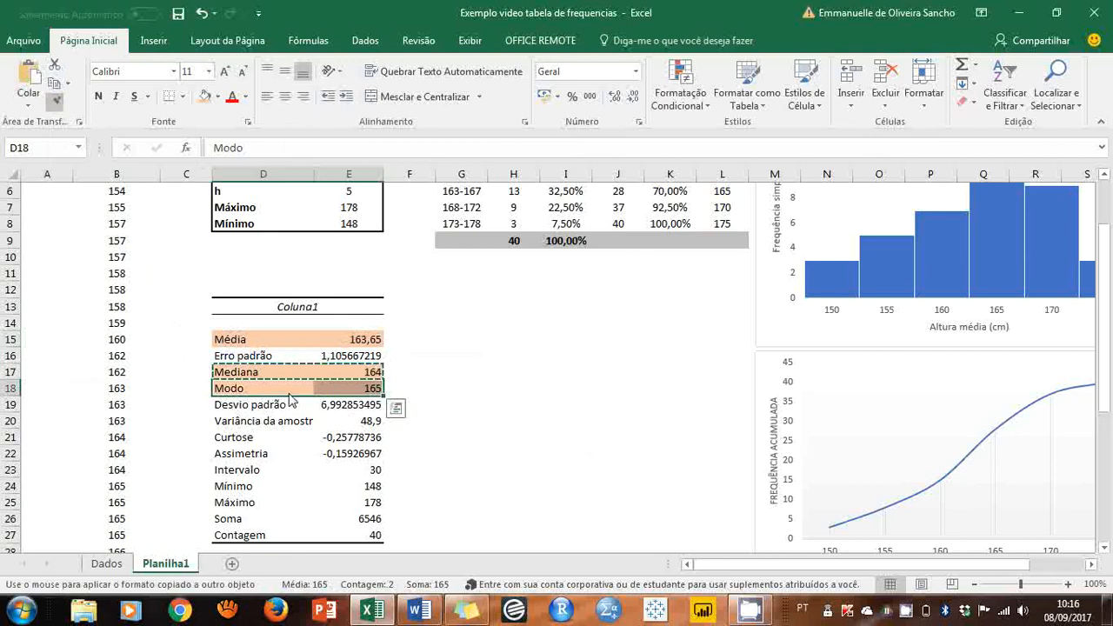
- Apply the copied light orange formatting to the Mínimo, Máximo, Intervalo, Soma and Contagem rows
click(242, 490)
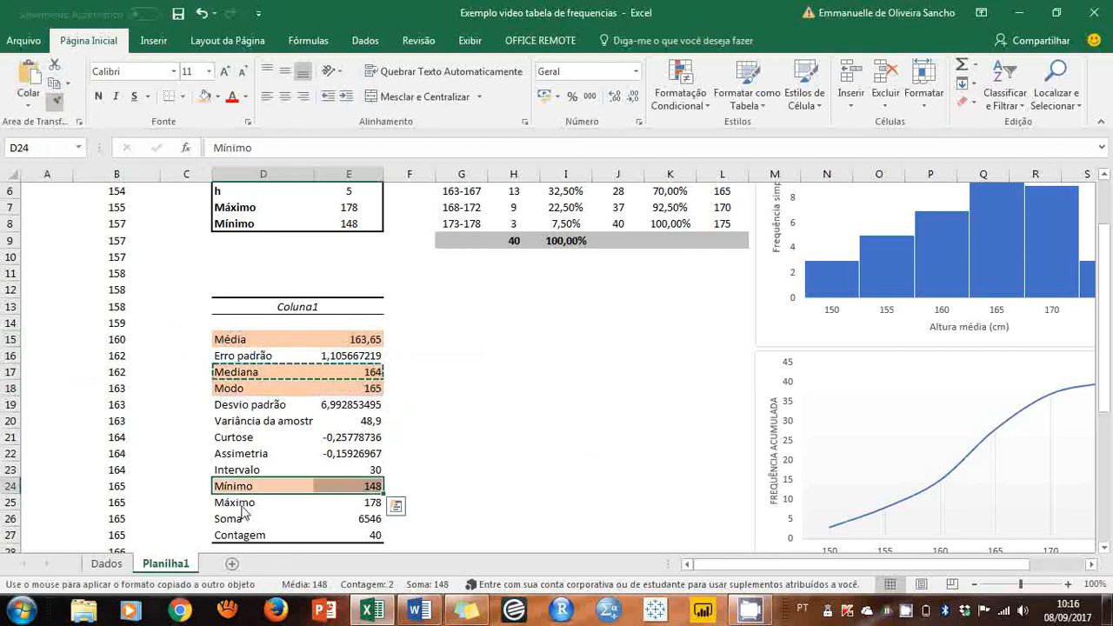
click(242, 510)
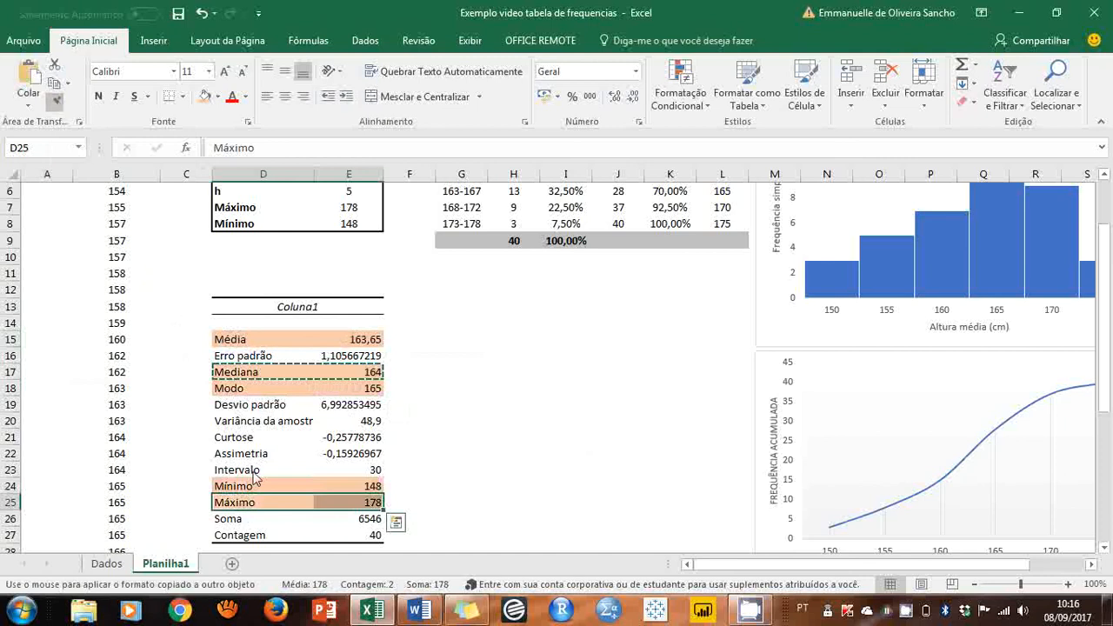
click(253, 470)
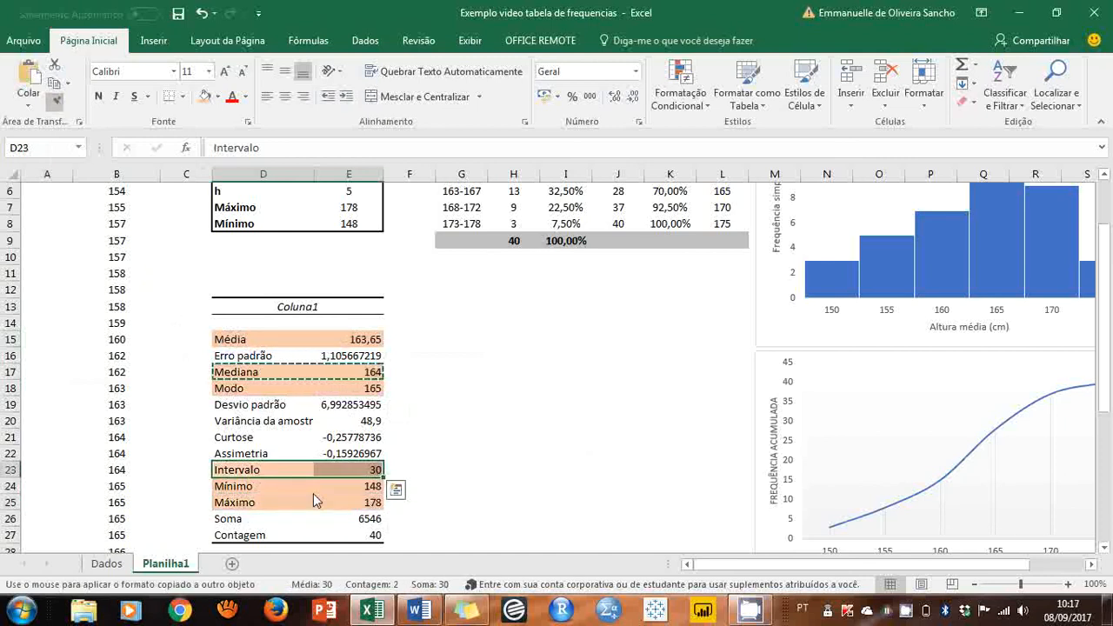
click(240, 523)
click(239, 537)
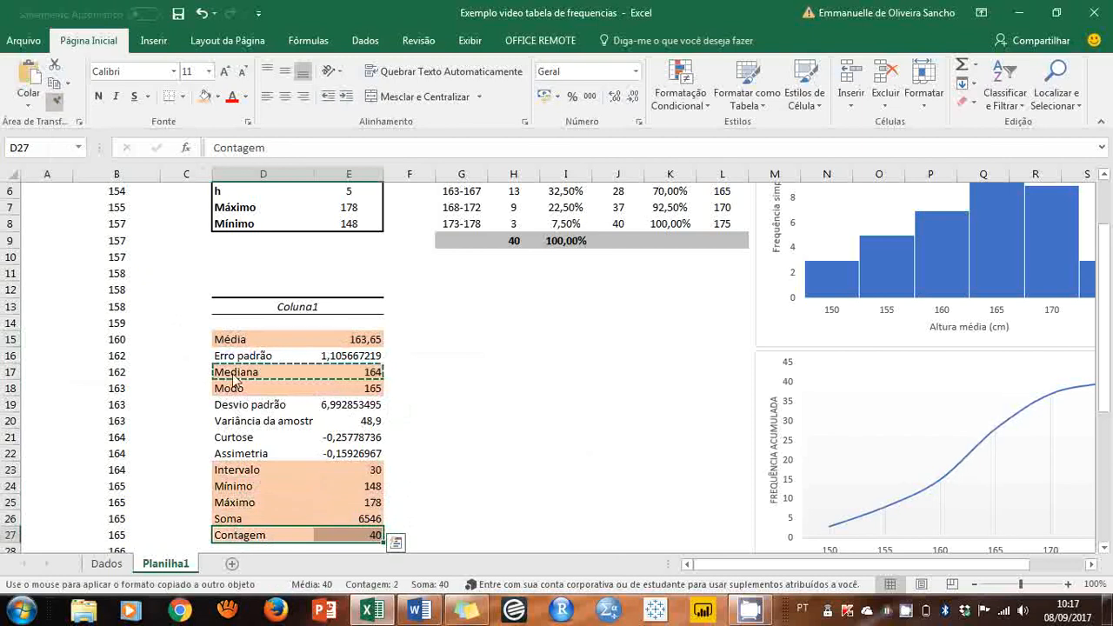
- Apply the copied light orange formatting to the sample variance, Desvio padrão and Curtose rows
click(246, 425)
click(244, 408)
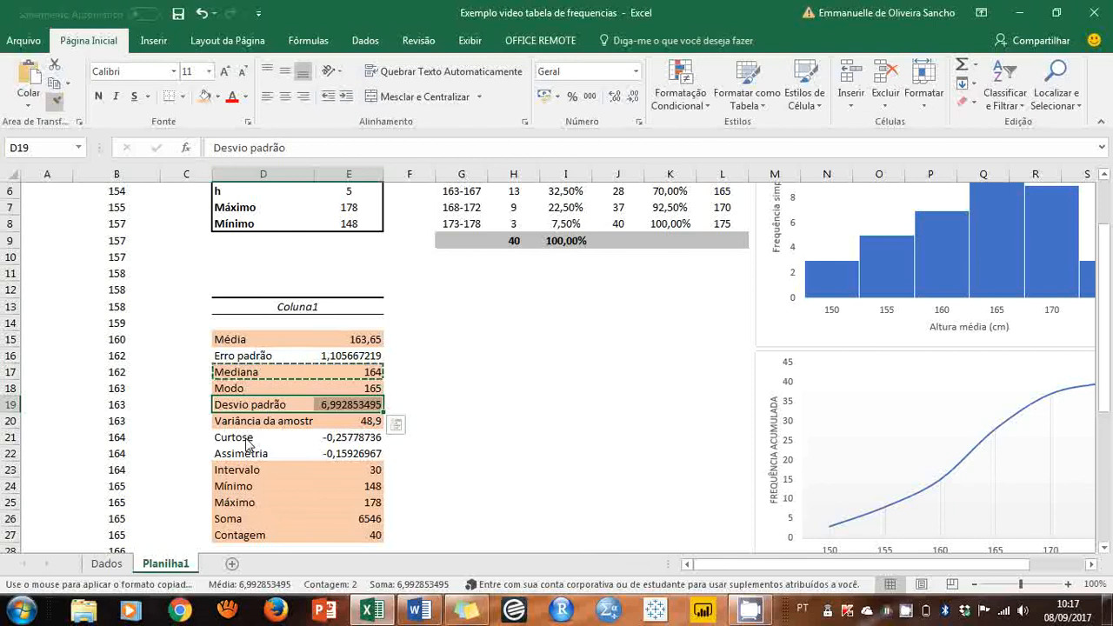
click(245, 440)
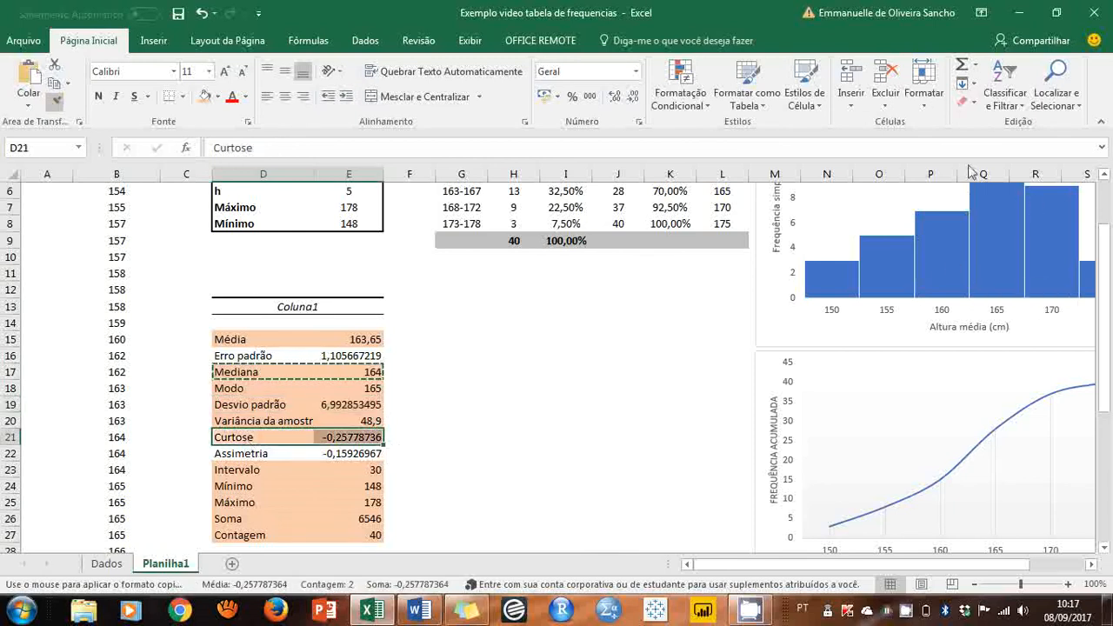
- Apply the copied light orange formatting to the Assimetria and Erro padrão rows of the statistics table
mouse_move(963, 234)
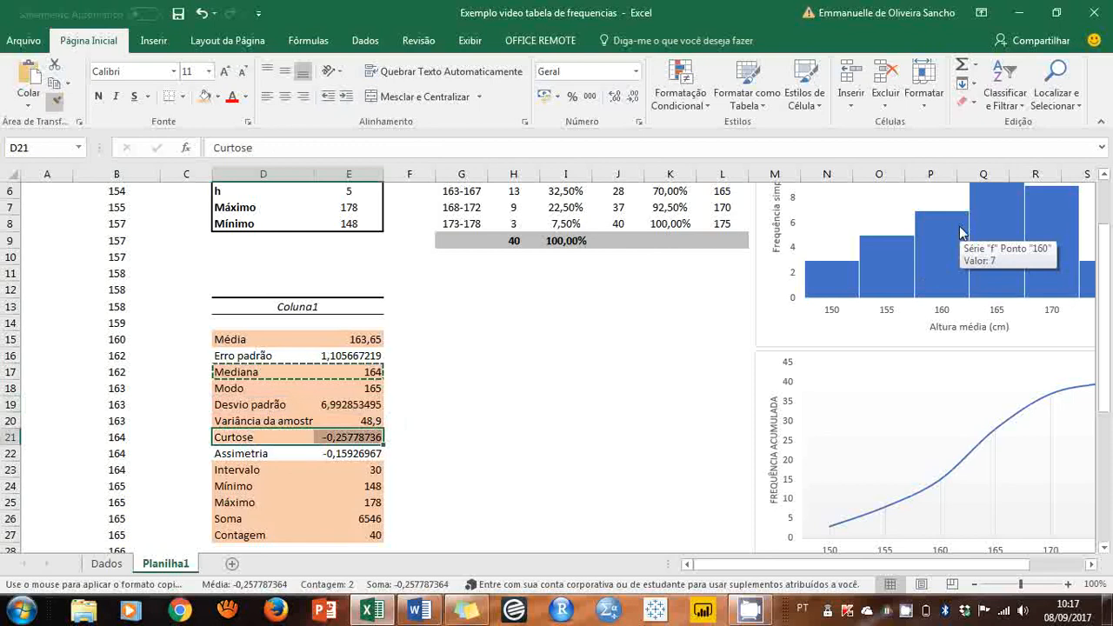
click(250, 461)
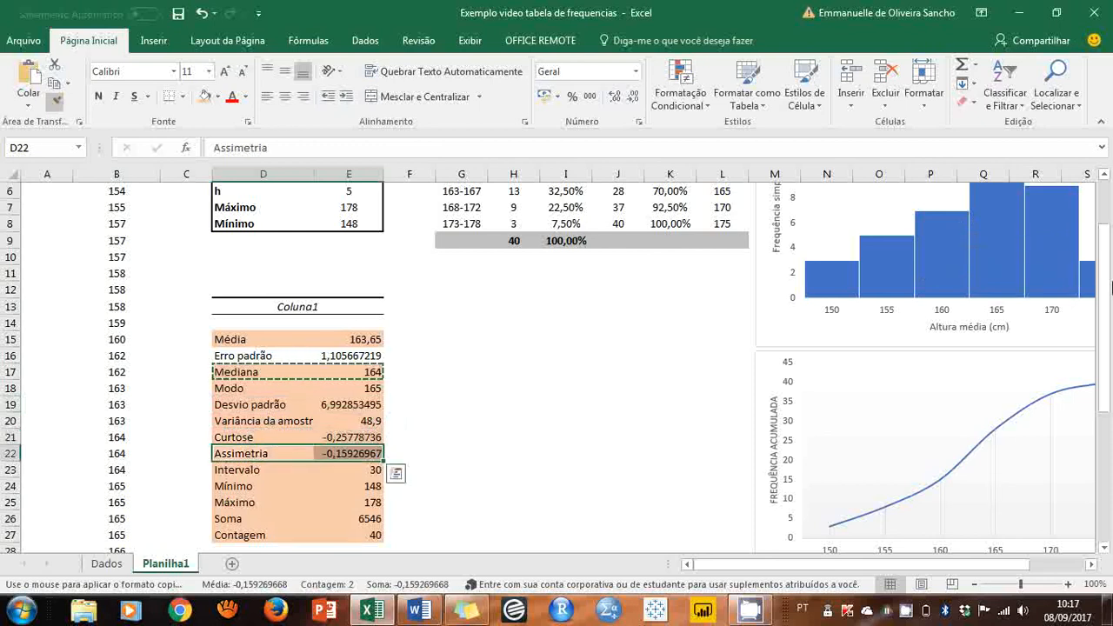
drag(1108, 293, 1110, 261)
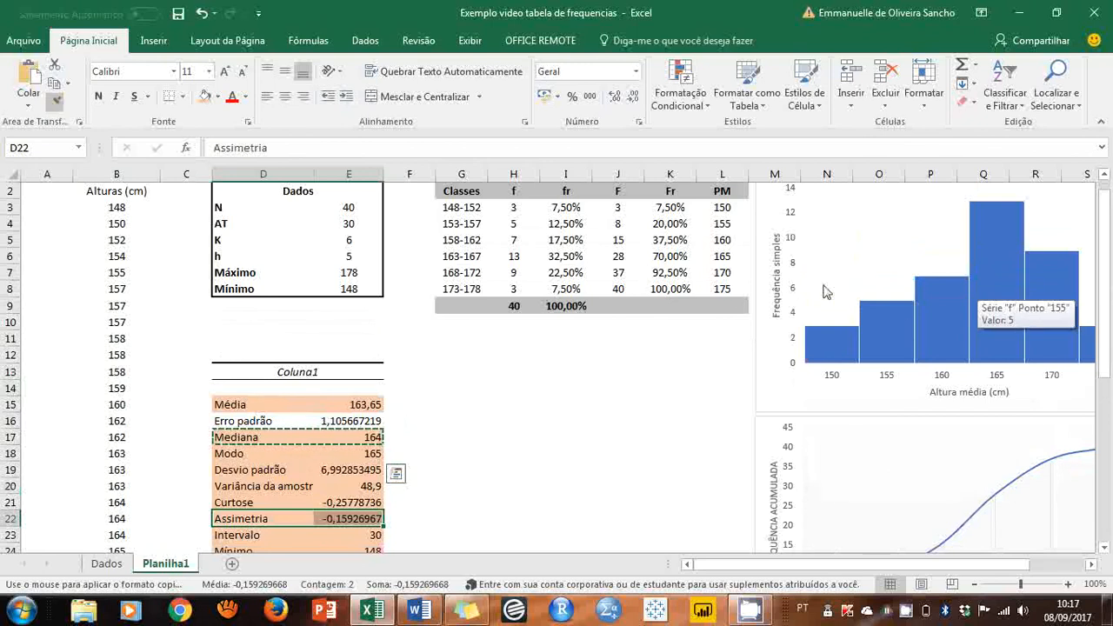
click(235, 424)
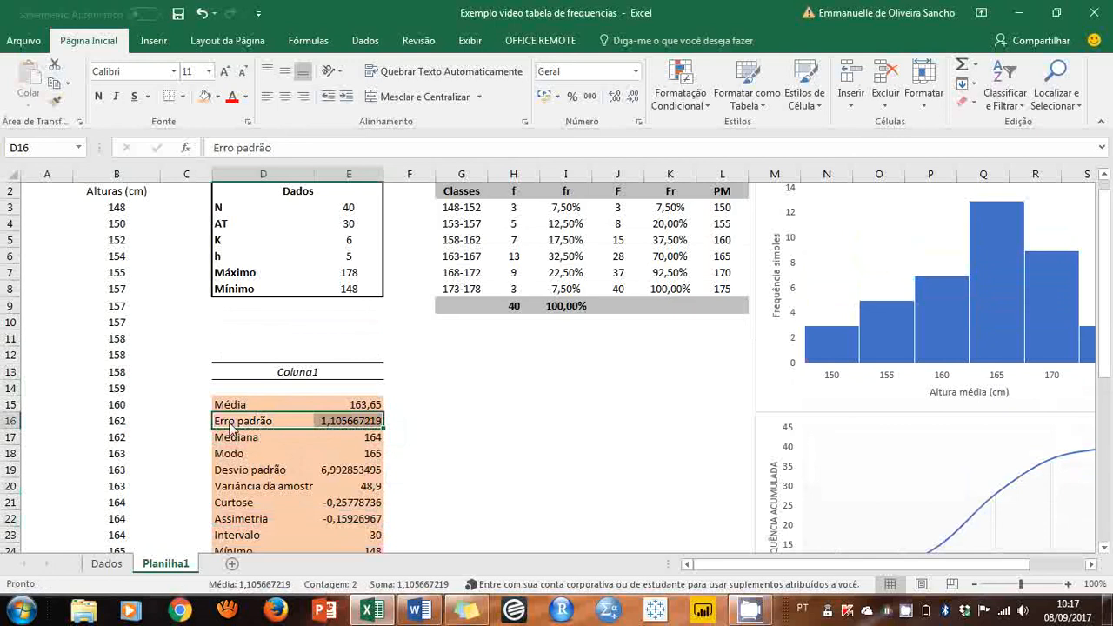
- Make the Média, Mediana and Modo rows of the statistics table bold, both labels and values
scroll(400, 396, down, 2)
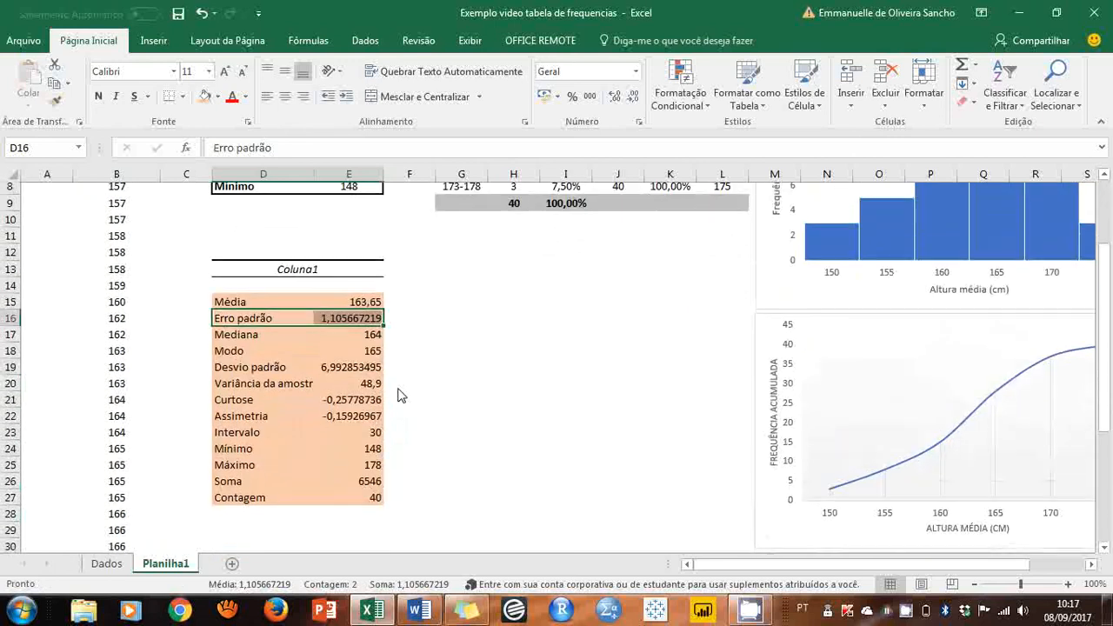
drag(261, 306, 364, 306)
ctrl+drag(261, 339, 349, 353)
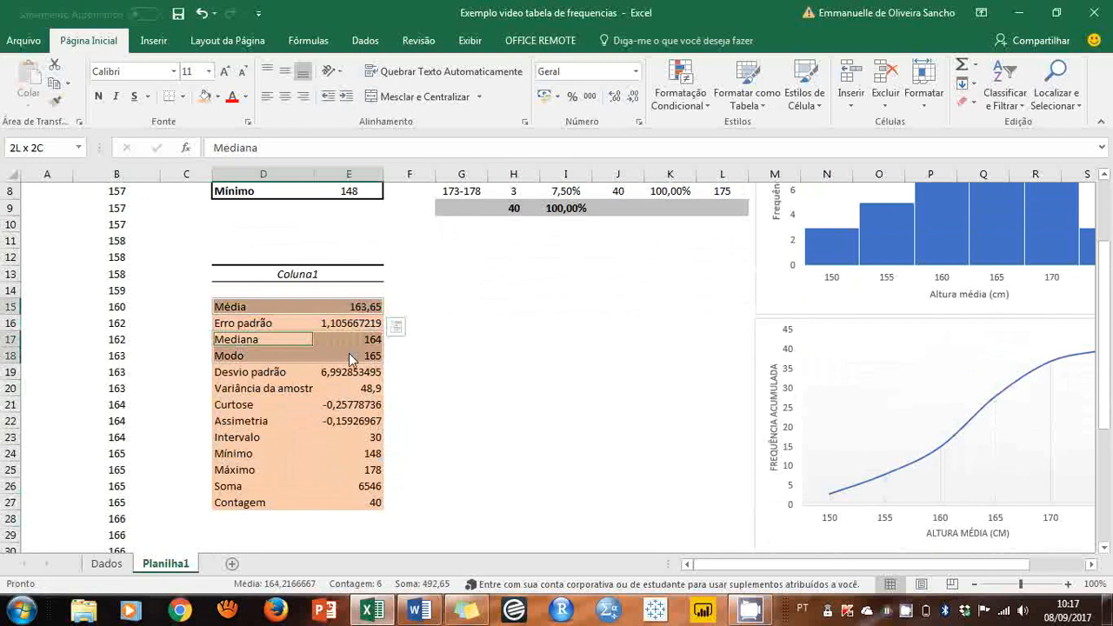
click(99, 96)
click(494, 372)
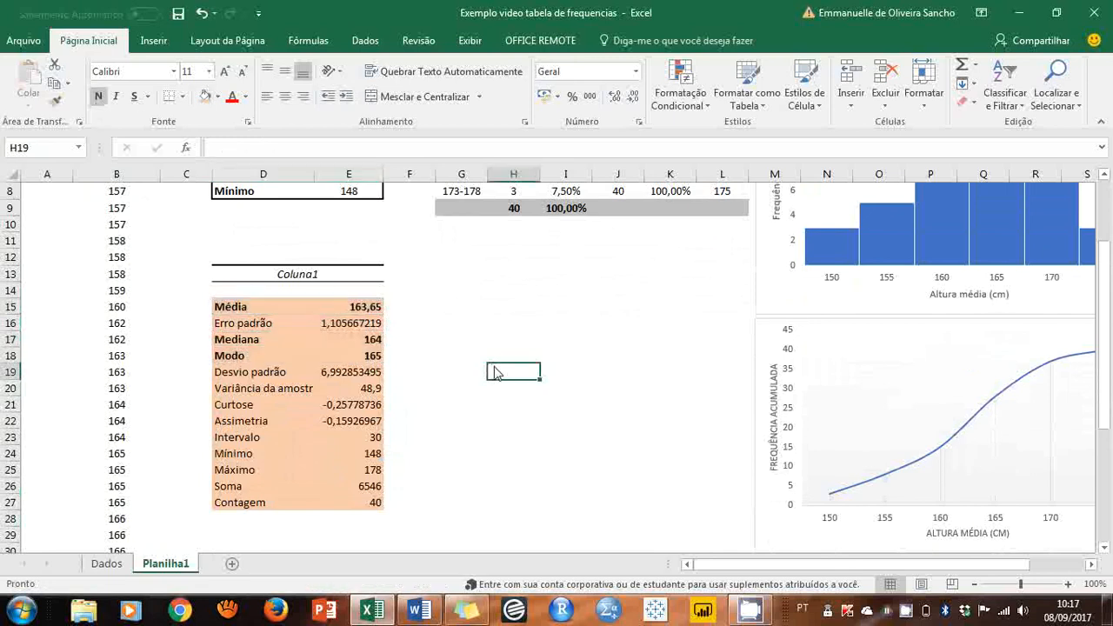
- Examine the central tendency measures alongside the frequency table, histogram and cumulative frequency chart
scroll(643, 335, up, 2)
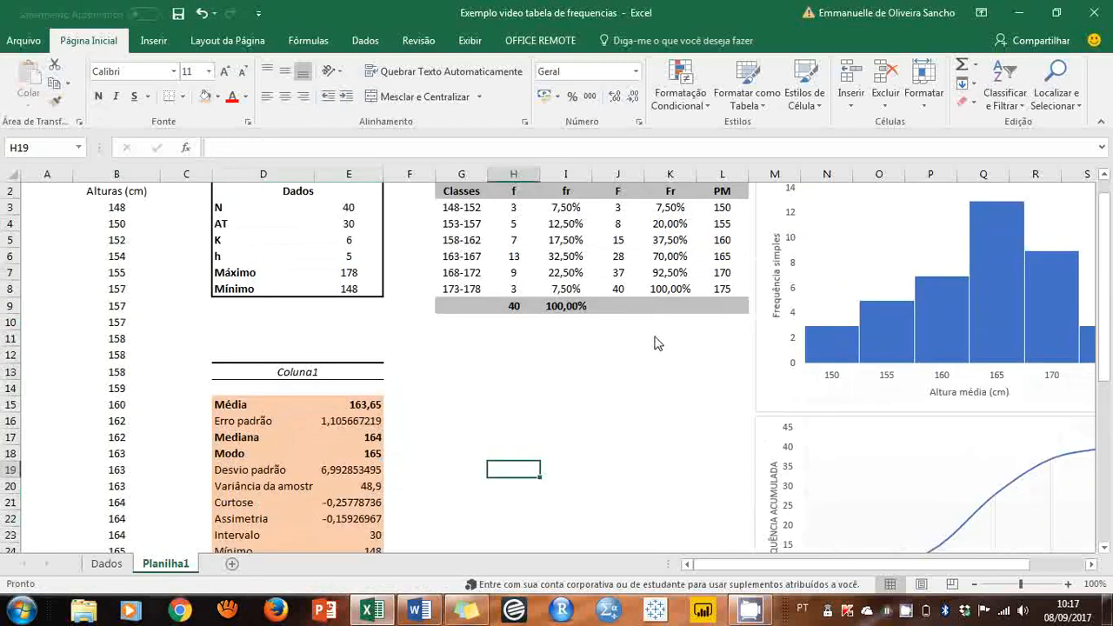
scroll(643, 340, down, 1)
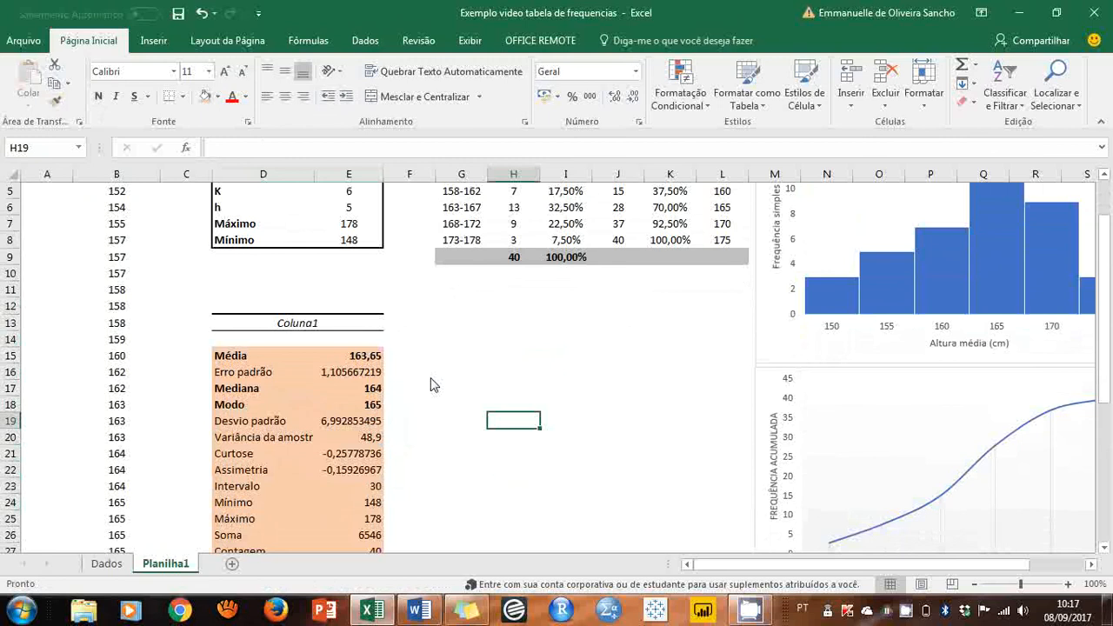
click(377, 405)
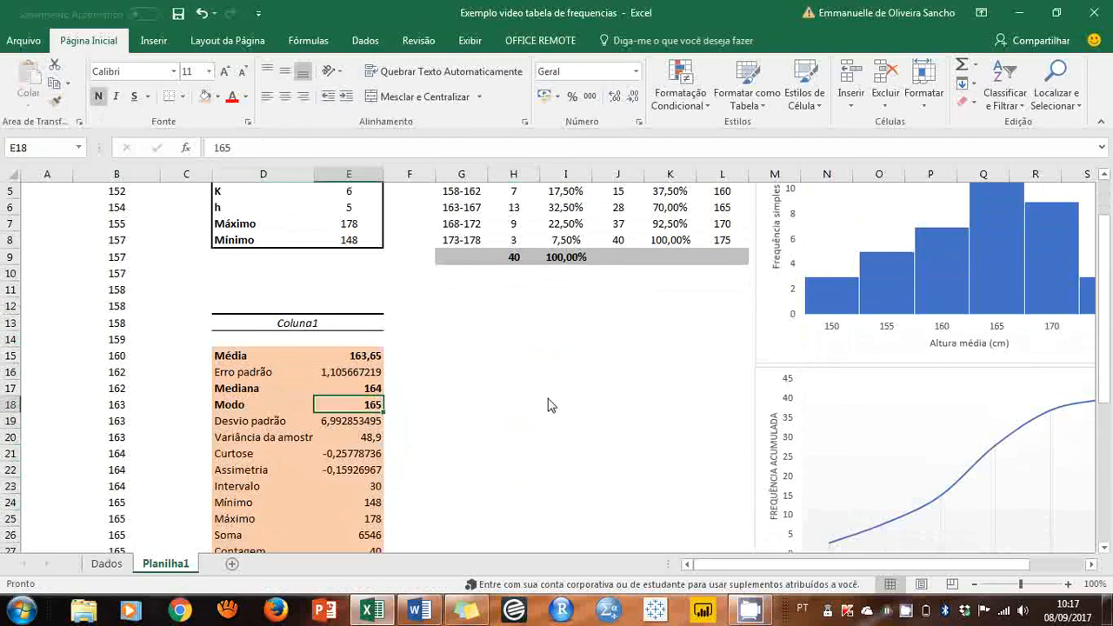
scroll(614, 400, up, 2)
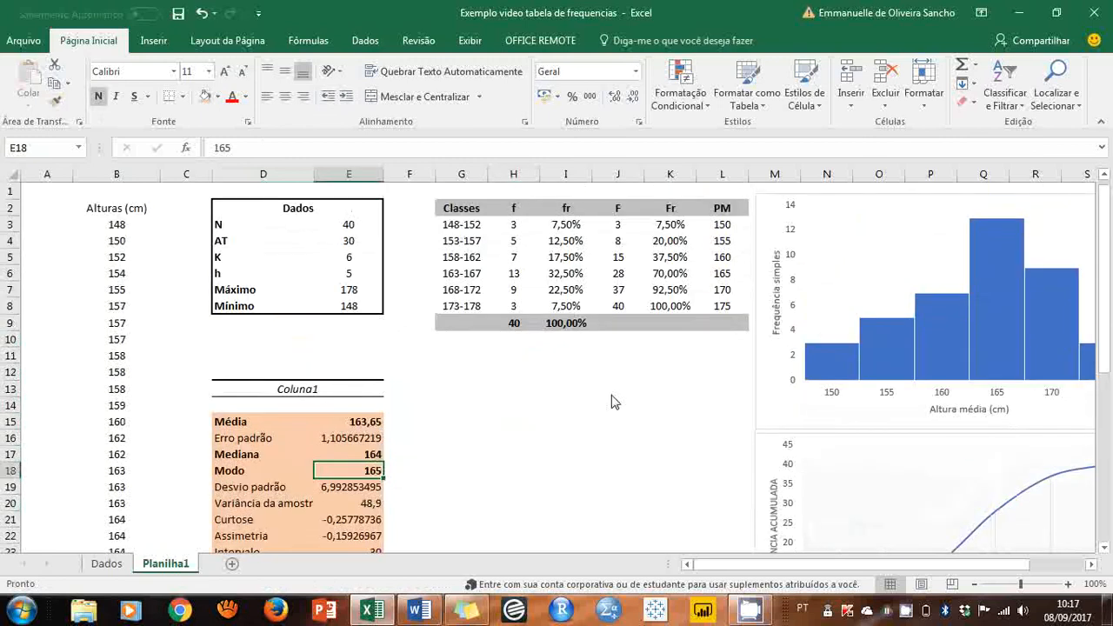
scroll(629, 397, down, 1)
scroll(629, 397, up, 1)
mouse_move(882, 564)
mouse_down()
mouse_move(930, 566)
mouse_move(870, 566)
mouse_up()
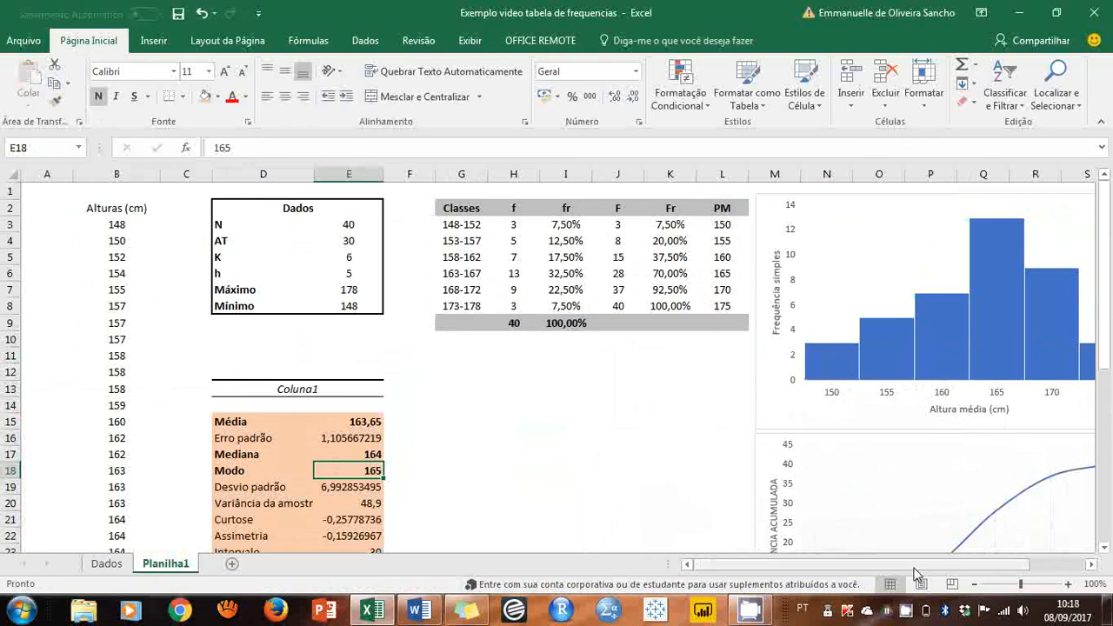
drag(901, 565, 912, 565)
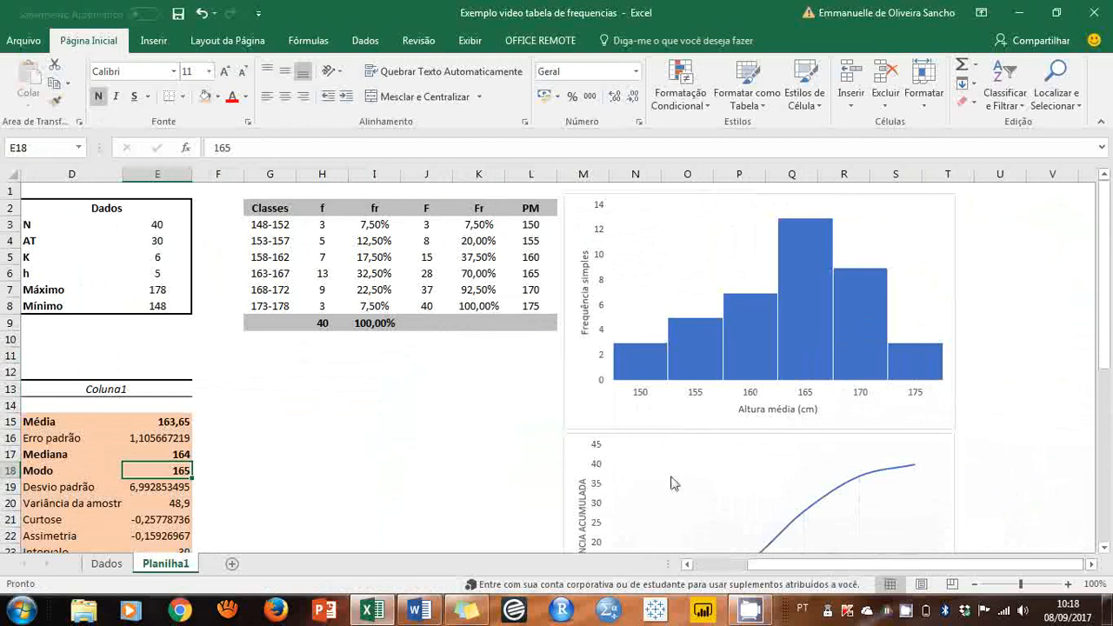
scroll(566, 487, left, 3)
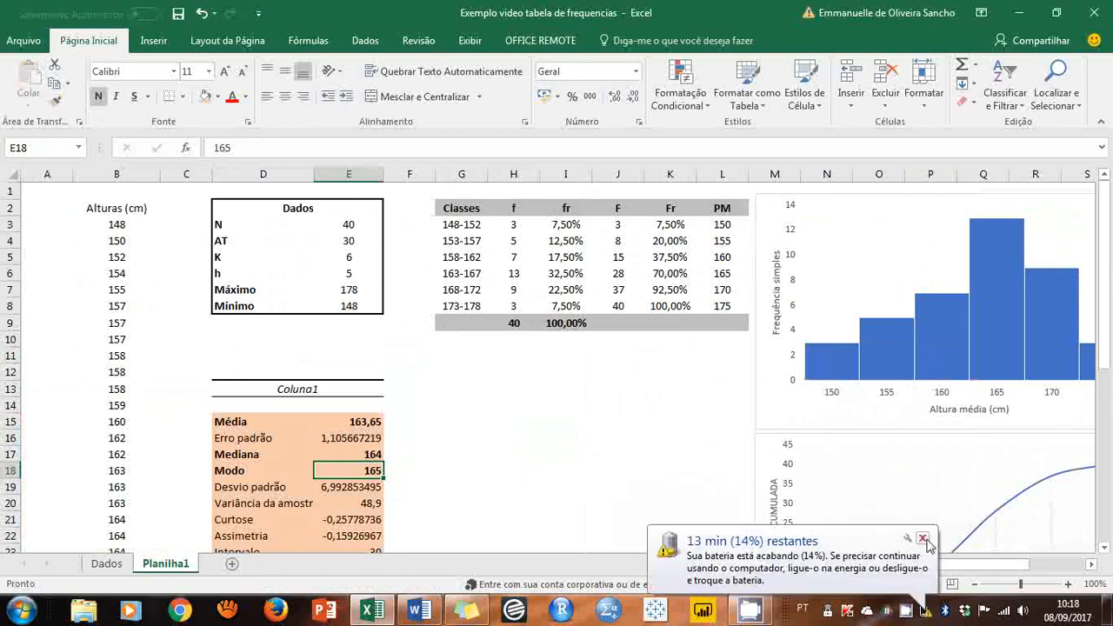
click(924, 539)
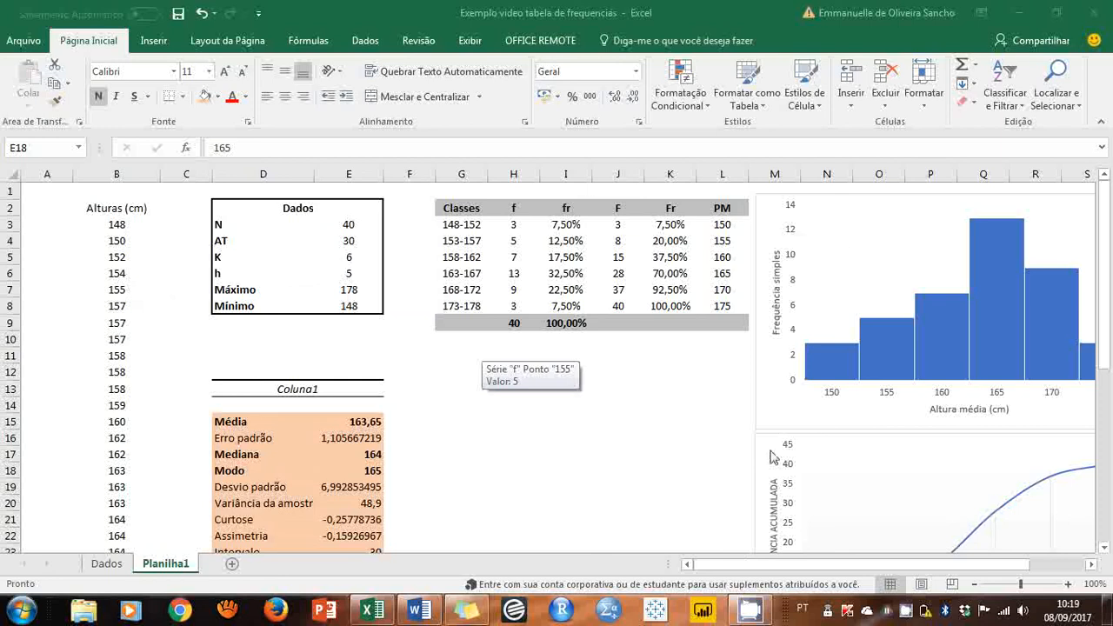
click(477, 222)
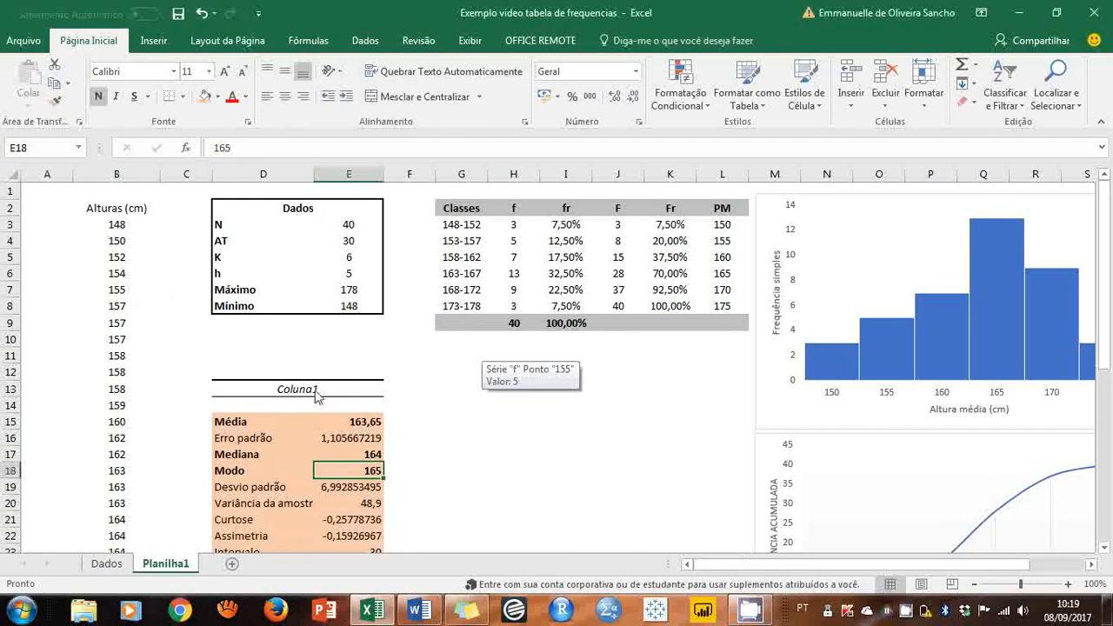
click(238, 407)
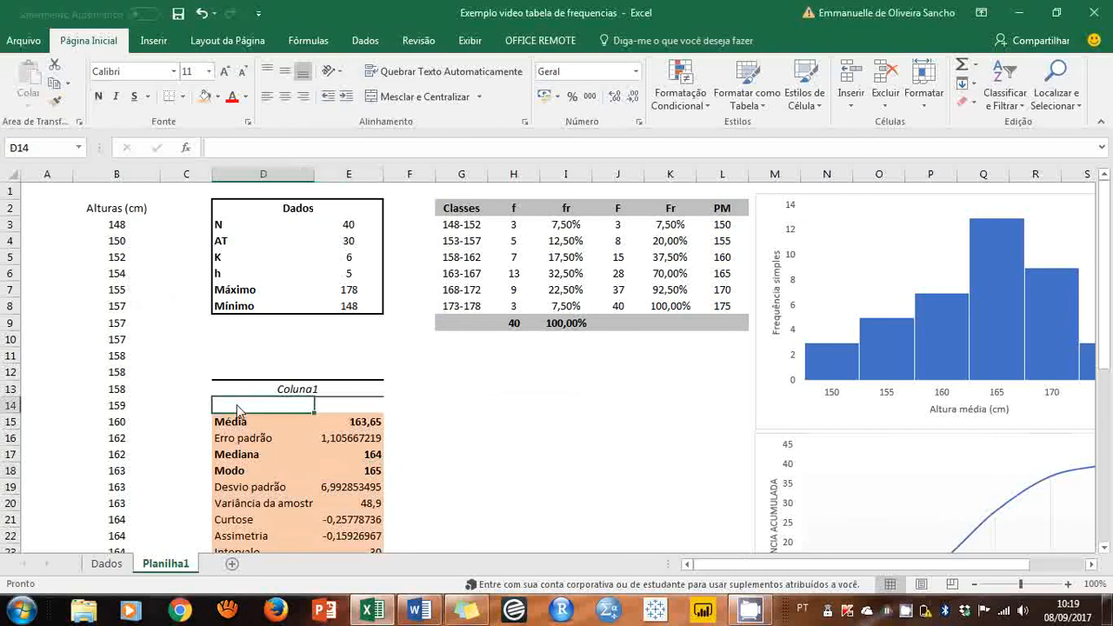
scroll(238, 405, down, 2)
scroll(238, 405, up, 2)
scroll(242, 409, down, 2)
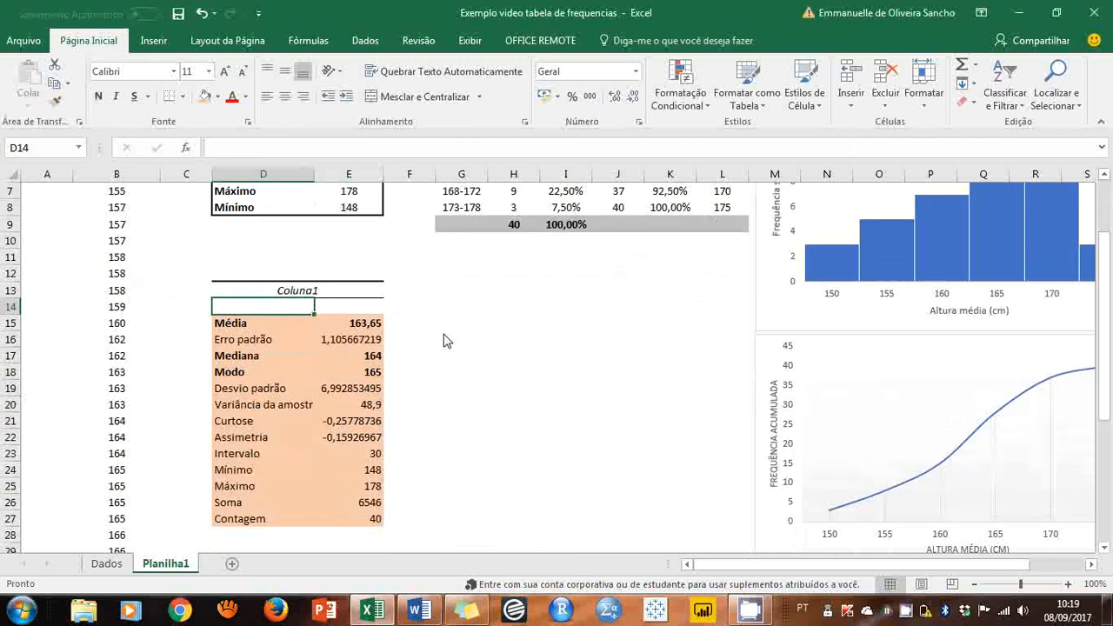
- Calculate the average of the heights in B3:B42 with the MÉDIA function in cell G16
click(444, 341)
text(=médi)
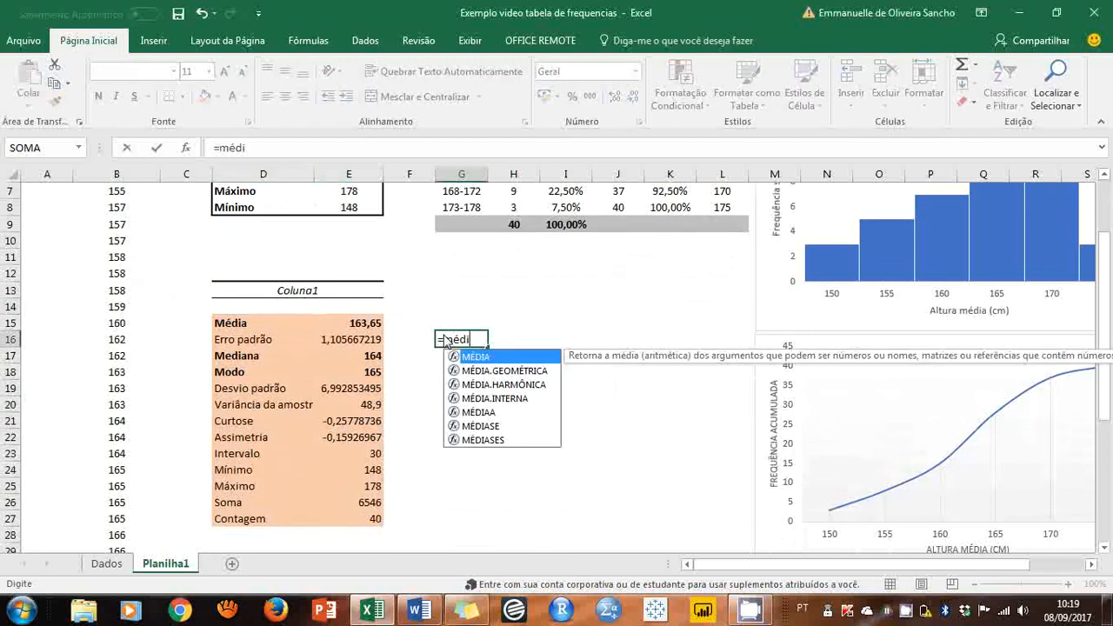
double_click(493, 356)
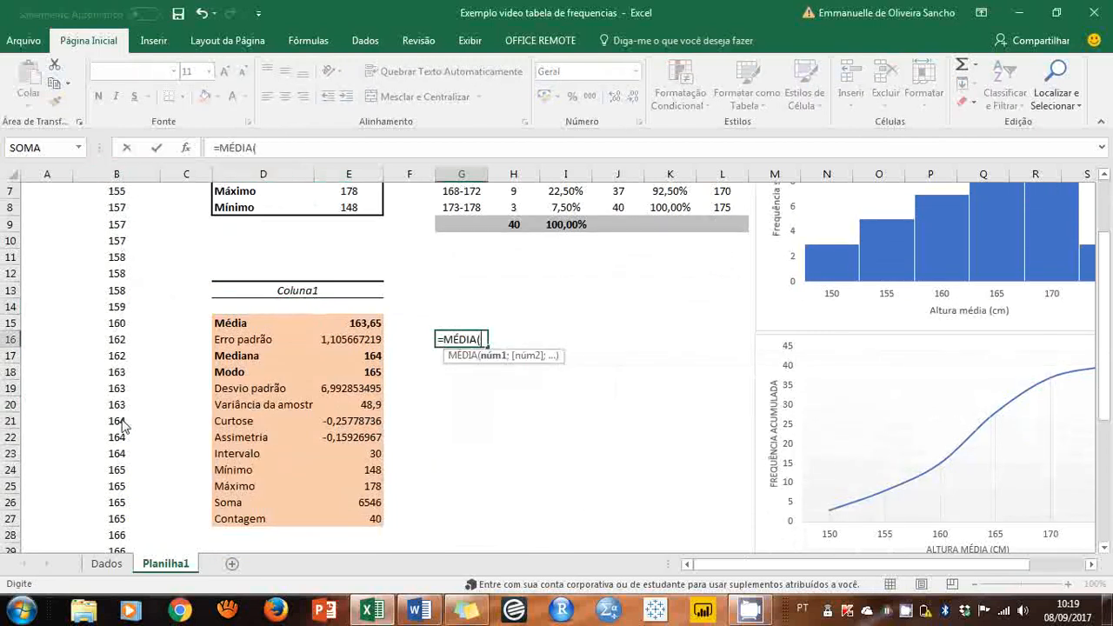
scroll(122, 423, up, 2)
click(115, 228)
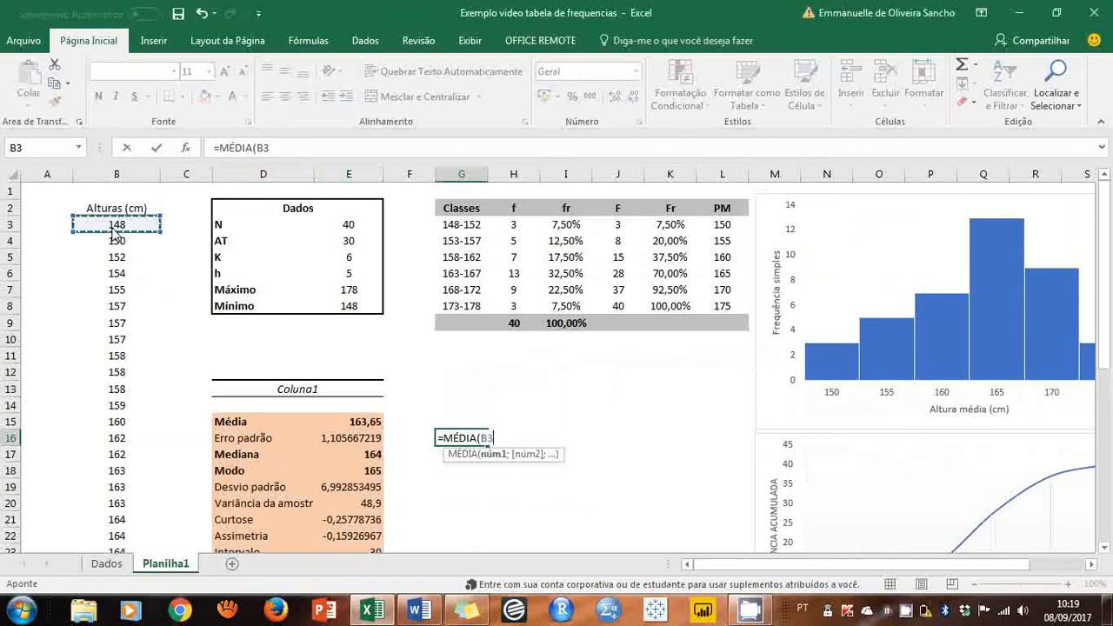
key(ctrl+shift+Down)
key(Return)
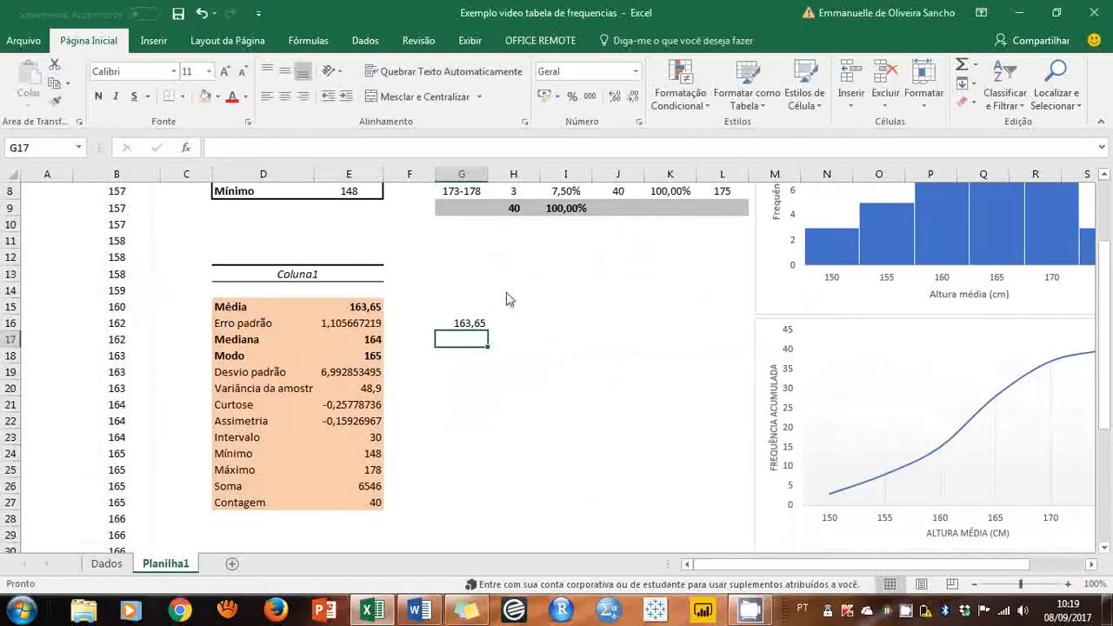
- Check the average formula in G16 and clear it from the cell
key(Up)
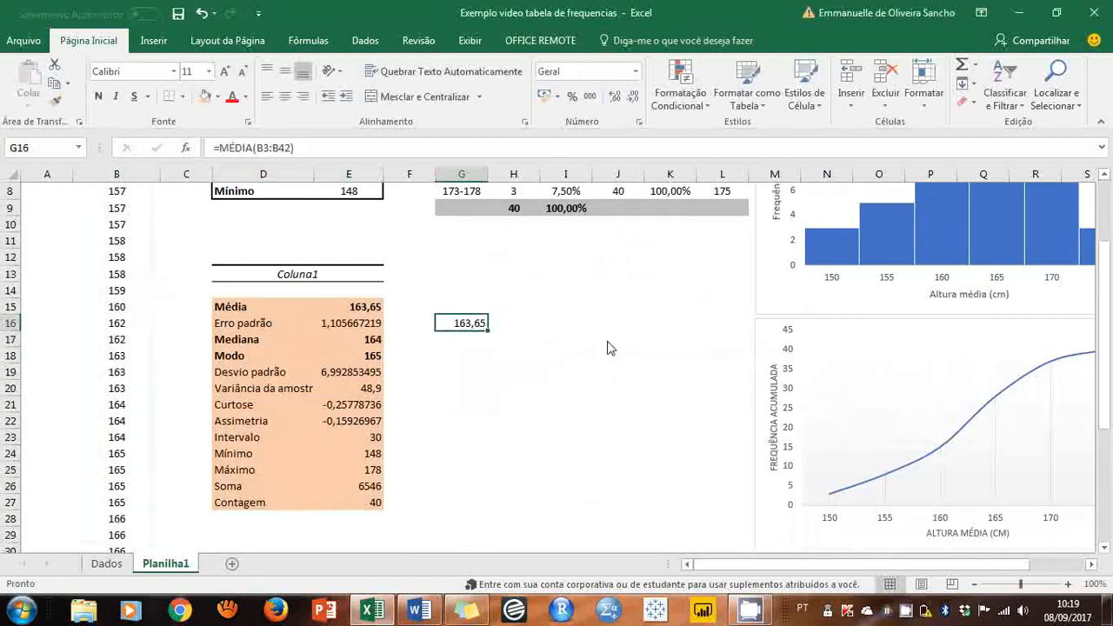
key(Delete)
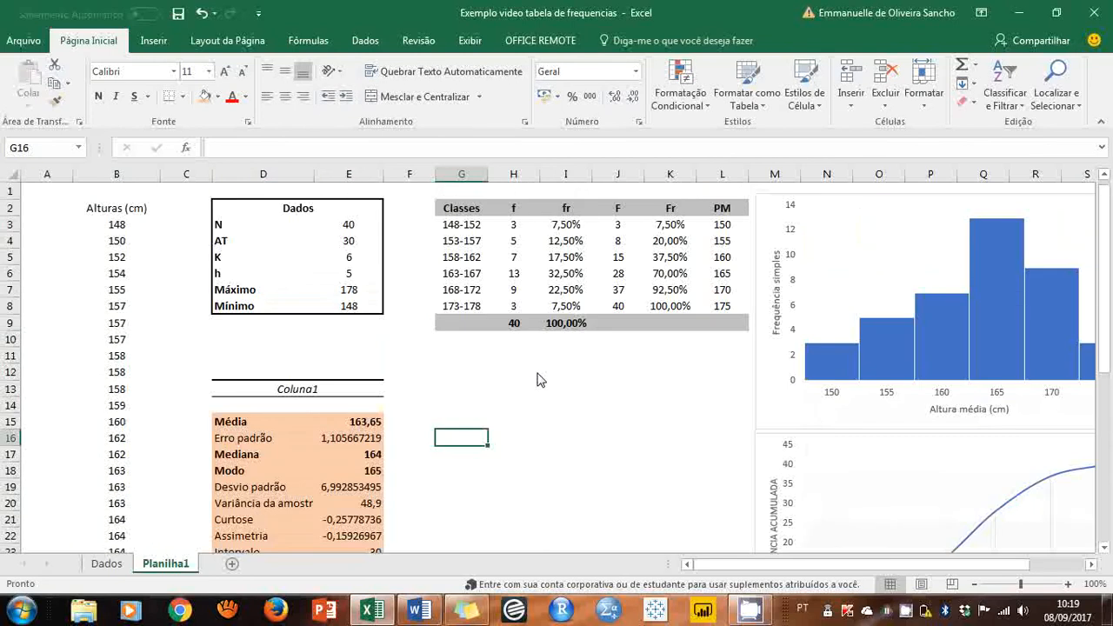
scroll(538, 383, up, 3)
right_click(905, 612)
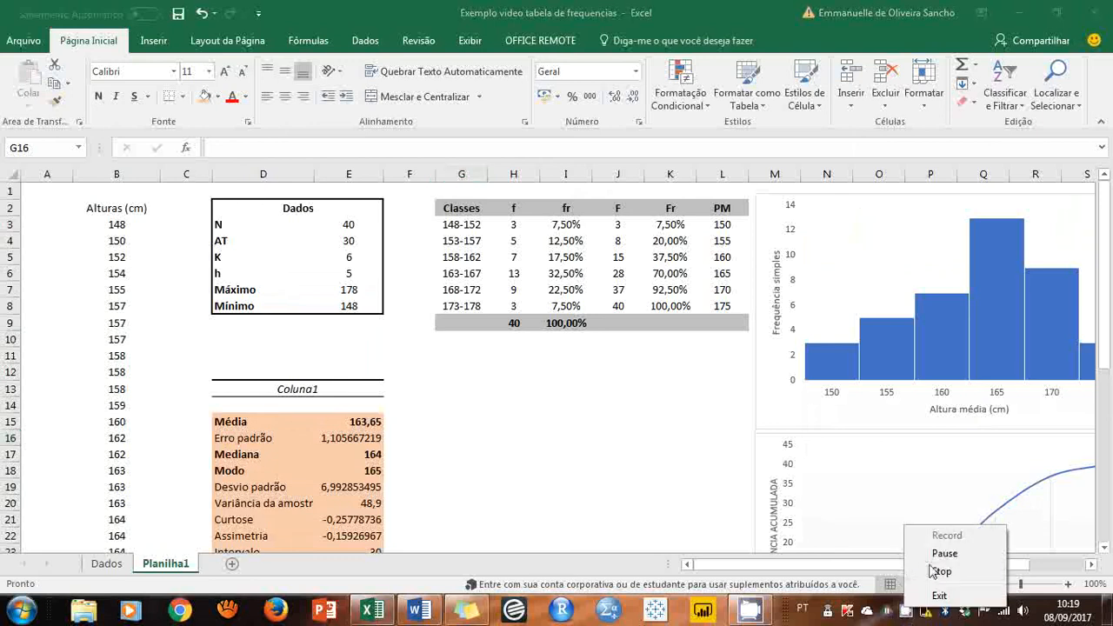